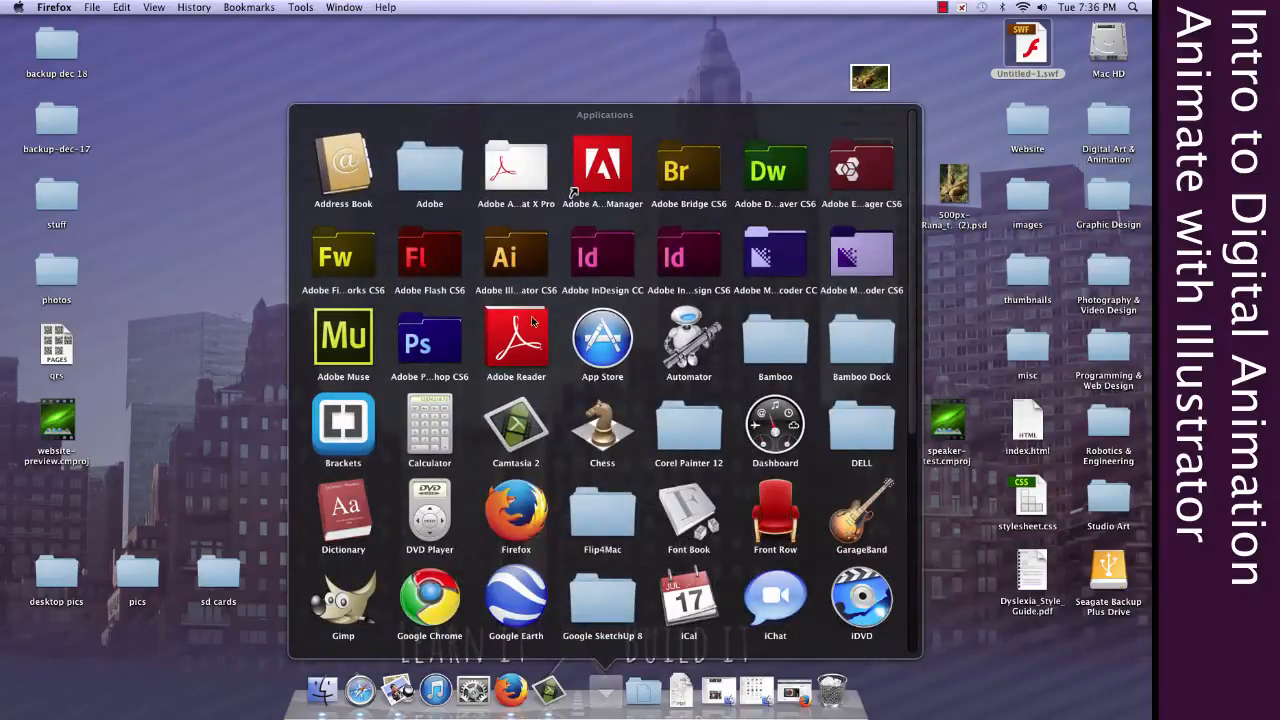
# Launch Adobe Illustrator CS6 and create a new Letter-size document with the Print profile
pyautogui.click(506, 267)
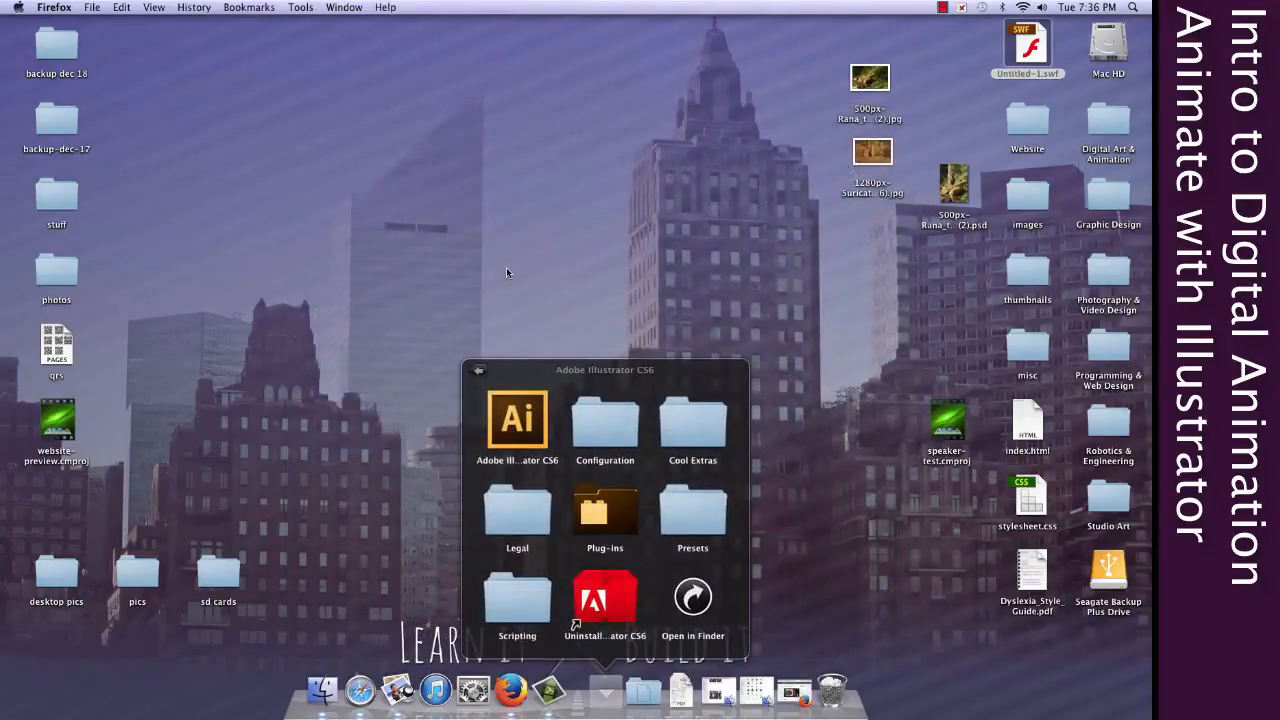
pyautogui.click(517, 431)
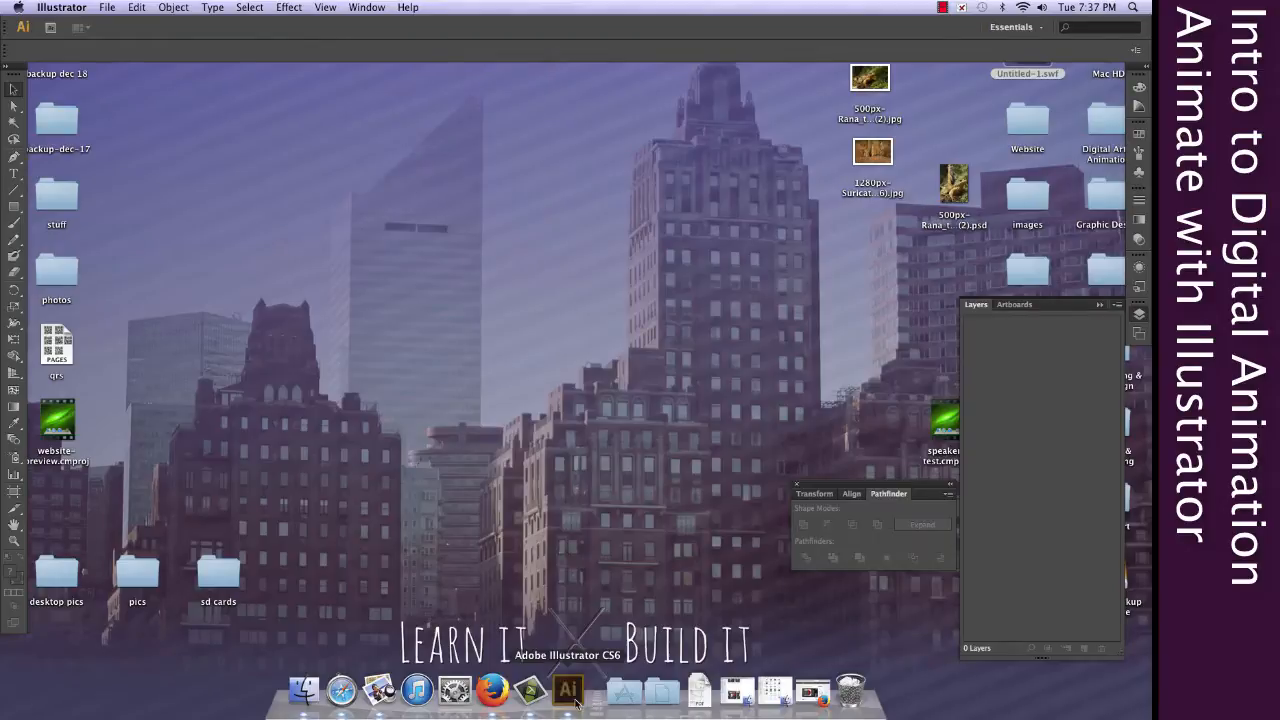
pyautogui.click(105, 8)
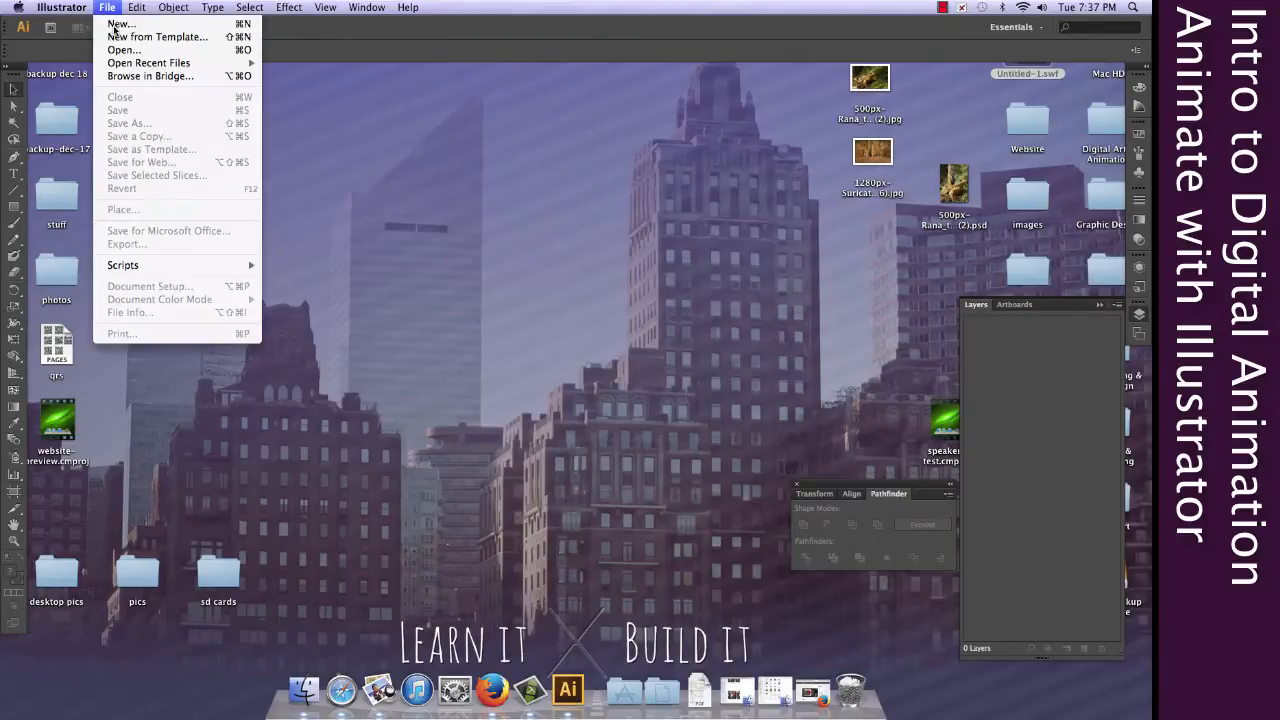
pyautogui.click(113, 22)
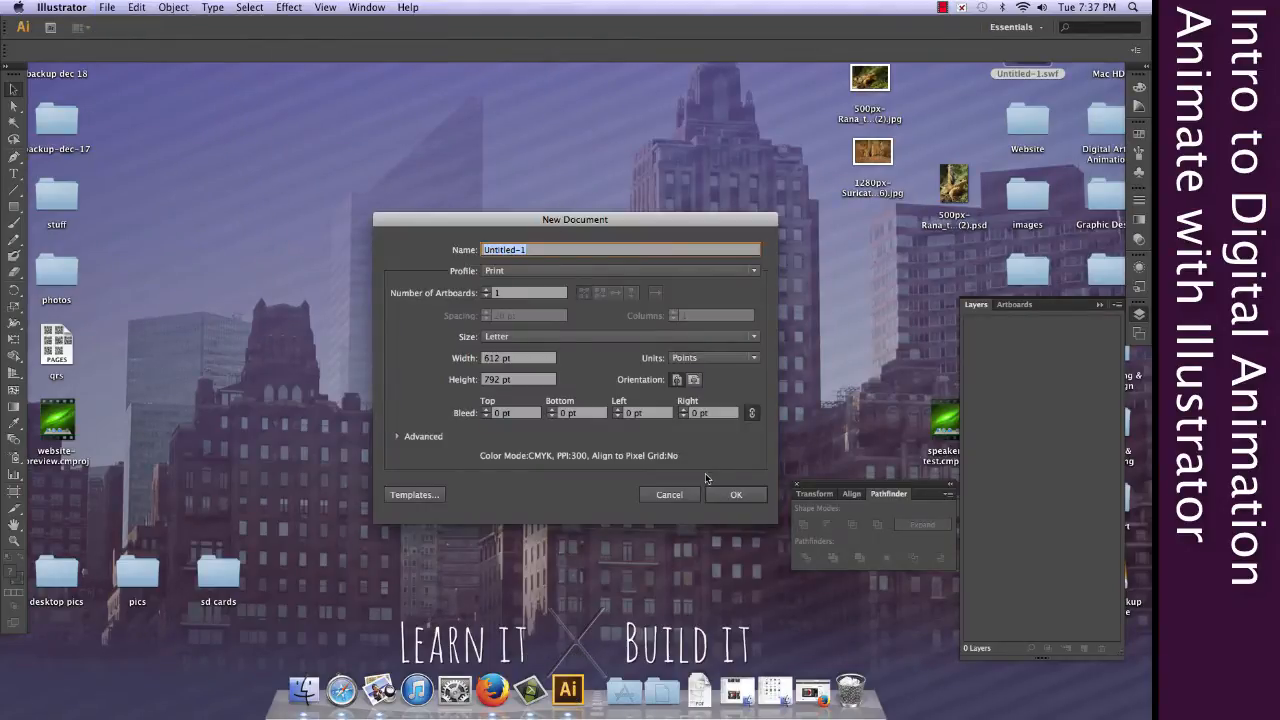
pyautogui.click(722, 493)
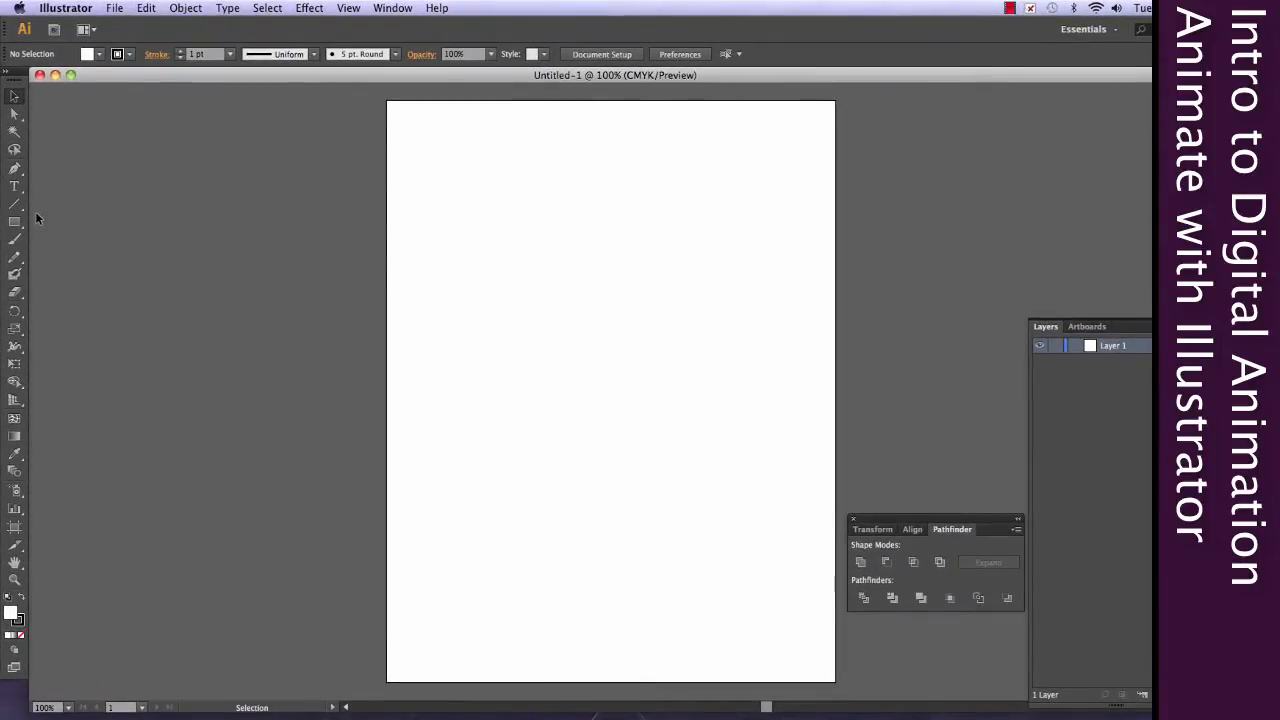
# Draw a rectangular grid of 12 columns and 19 rows, about 434 by 625 pt, on the artboard
pyautogui.moveTo(14, 204); pyautogui.dragTo(109, 249)
pyautogui.moveTo(443, 152); pyautogui.dragTo(762, 612)
pyautogui.press('Right')
pyautogui.press('Right')
pyautogui.press('Right')
pyautogui.press('Right')
pyautogui.press('Up')
pyautogui.press('Up')
pyautogui.press('Up')
pyautogui.press('Up')
pyautogui.press('Up')
pyautogui.press('Up')
pyautogui.press('Up')
pyautogui.press('Up')
pyautogui.press('Up')
pyautogui.press('Up')
pyautogui.press('Up')
pyautogui.press('Up')
pyautogui.press('Up')
pyautogui.press('Right')
pyautogui.press('Right')
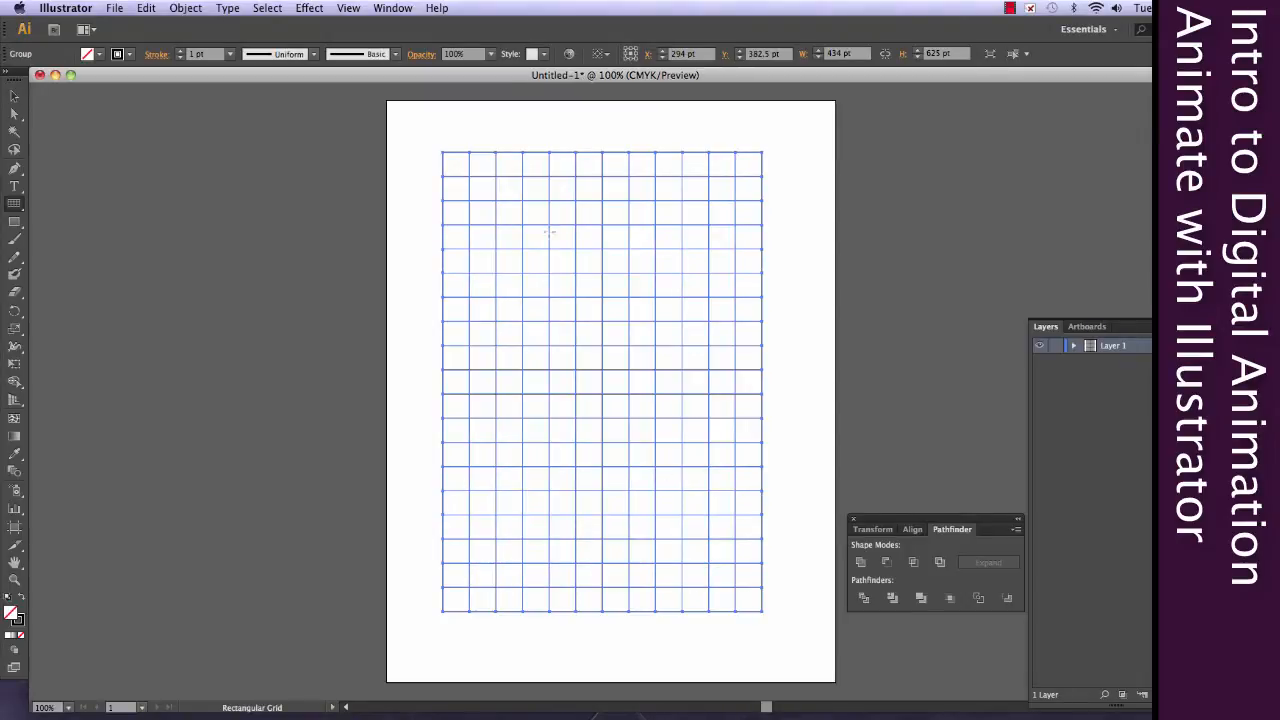
# Select the whole rectangular grid and convert it into a Live Paint group
pyautogui.click(13, 99)
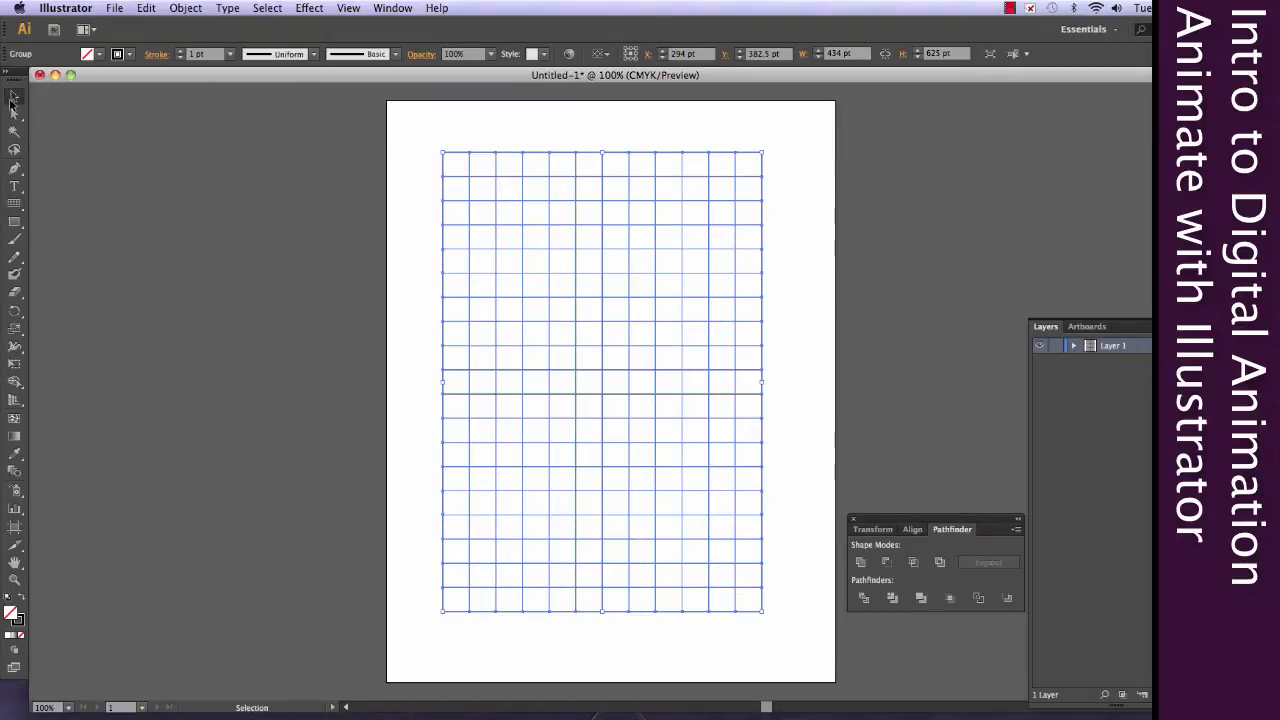
pyautogui.click(438, 243)
pyautogui.click(523, 237)
pyautogui.click(828, 218)
pyautogui.moveTo(818, 129); pyautogui.dragTo(444, 640)
pyautogui.click(229, 8)
pyautogui.moveTo(190, 6)
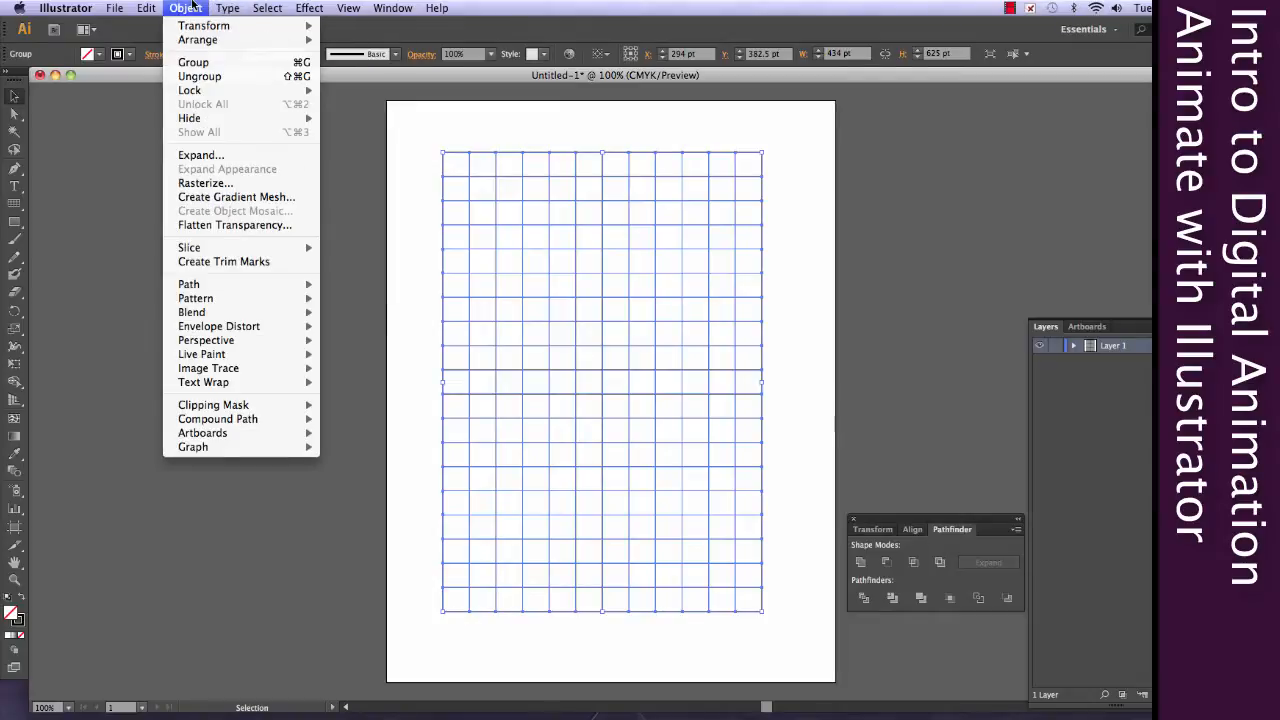
pyautogui.moveTo(250, 292)
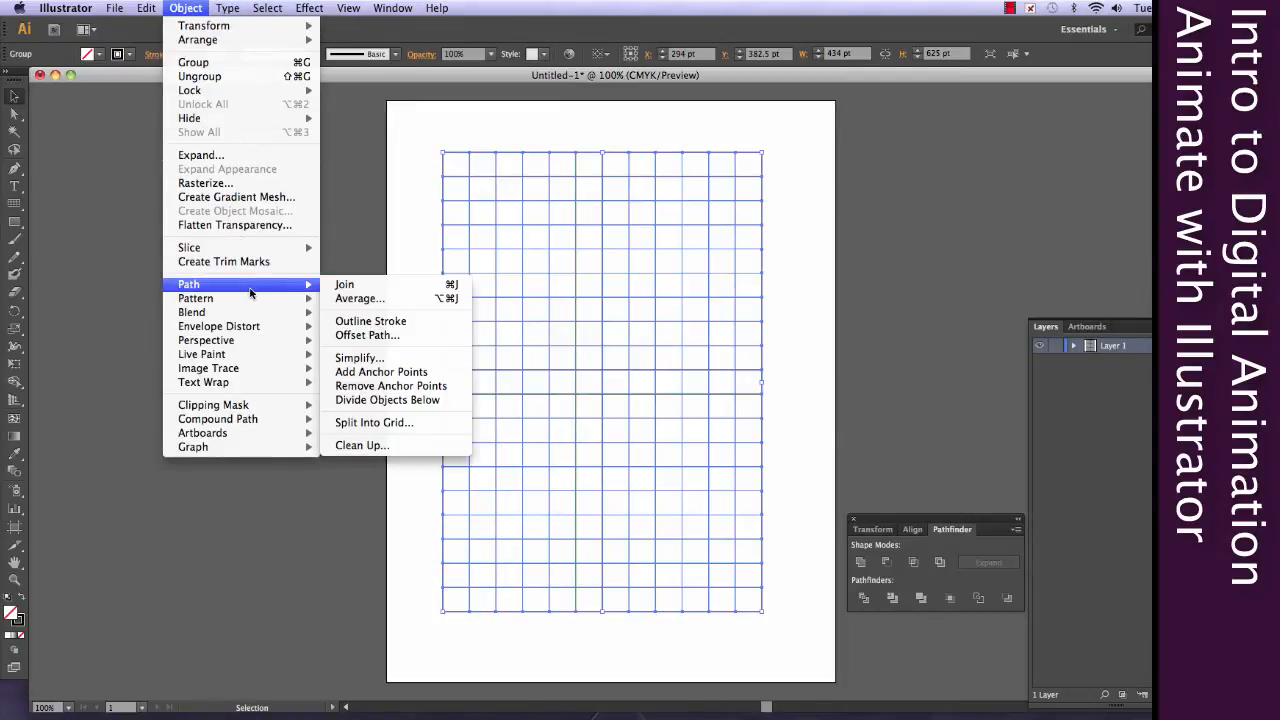
pyautogui.moveTo(251, 358)
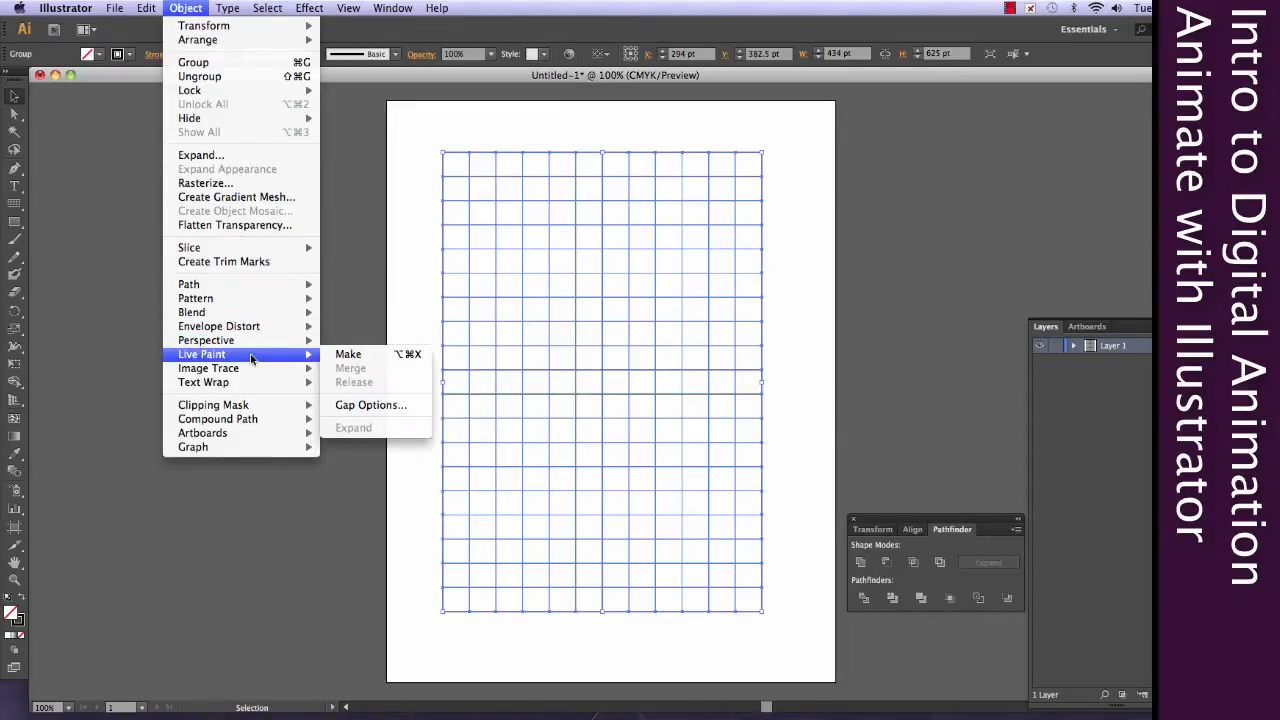
pyautogui.click(348, 355)
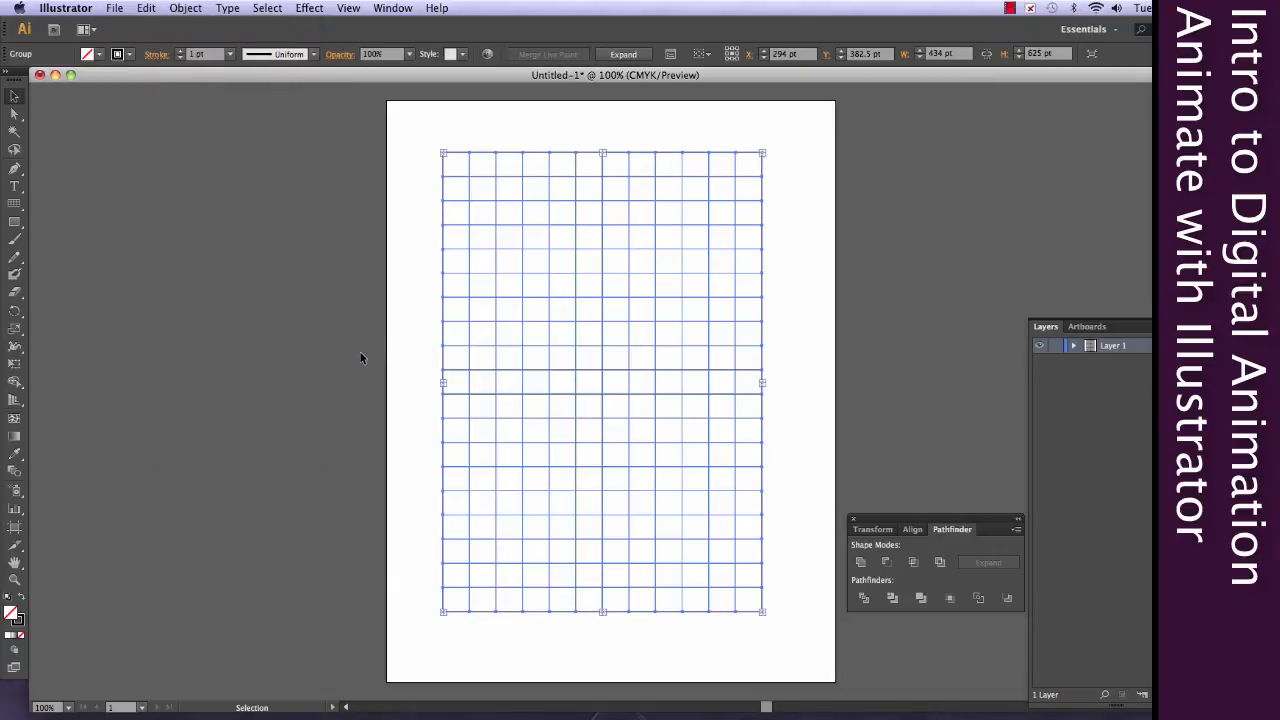
pyautogui.click(462, 197)
pyautogui.click(469, 194)
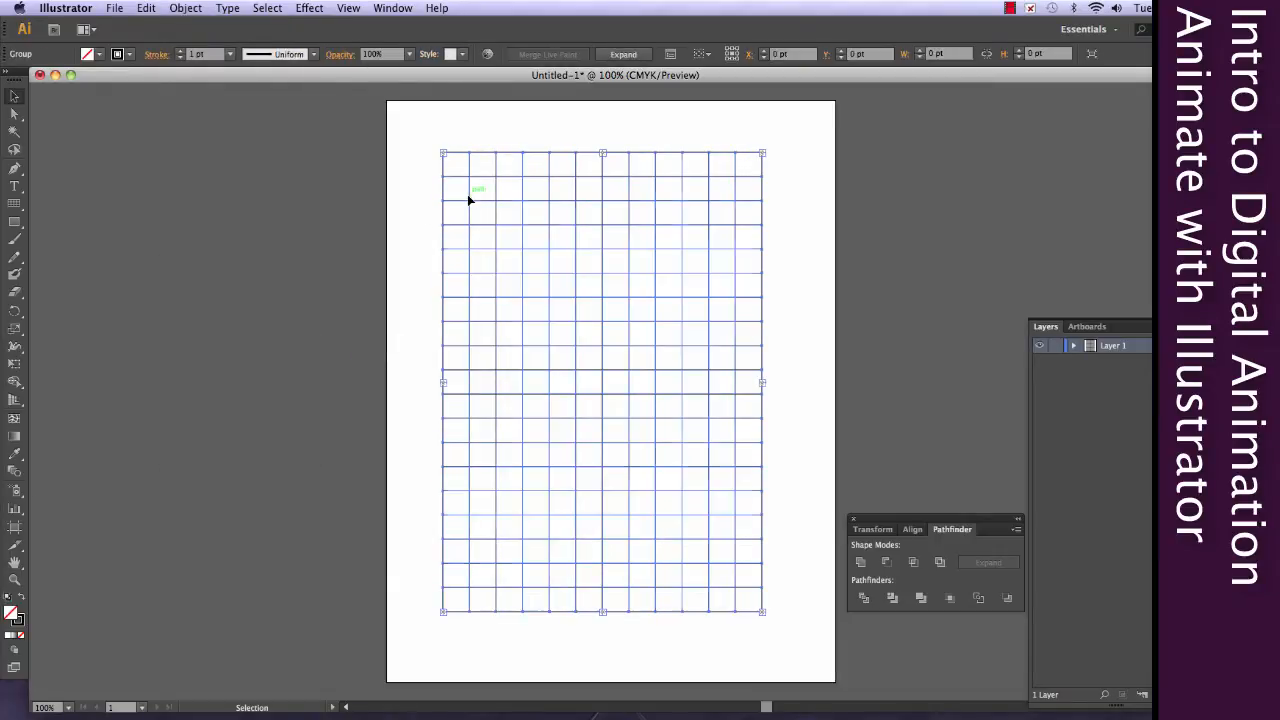
# Fill two vertically adjacent cells in the grid's third column with the blue-to-white gradient using the Live Paint Bucket
pyautogui.click(20, 383)
pyautogui.click(95, 399)
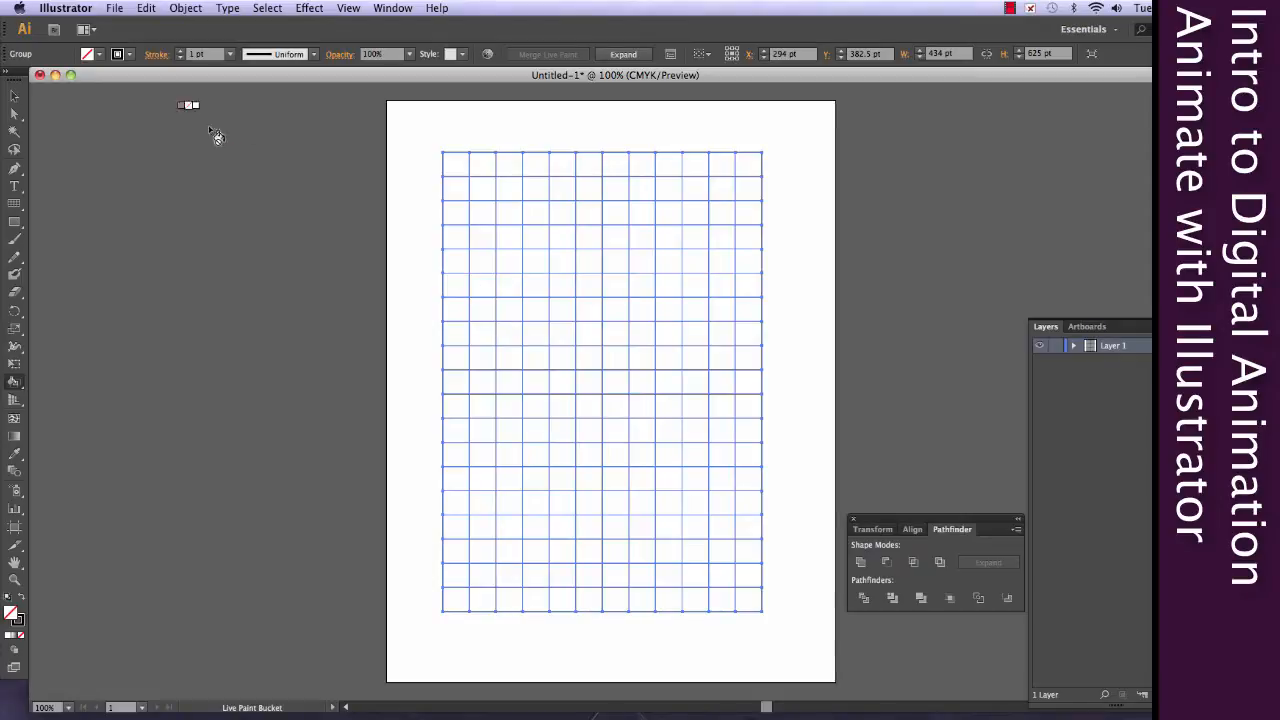
pyautogui.click(99, 54)
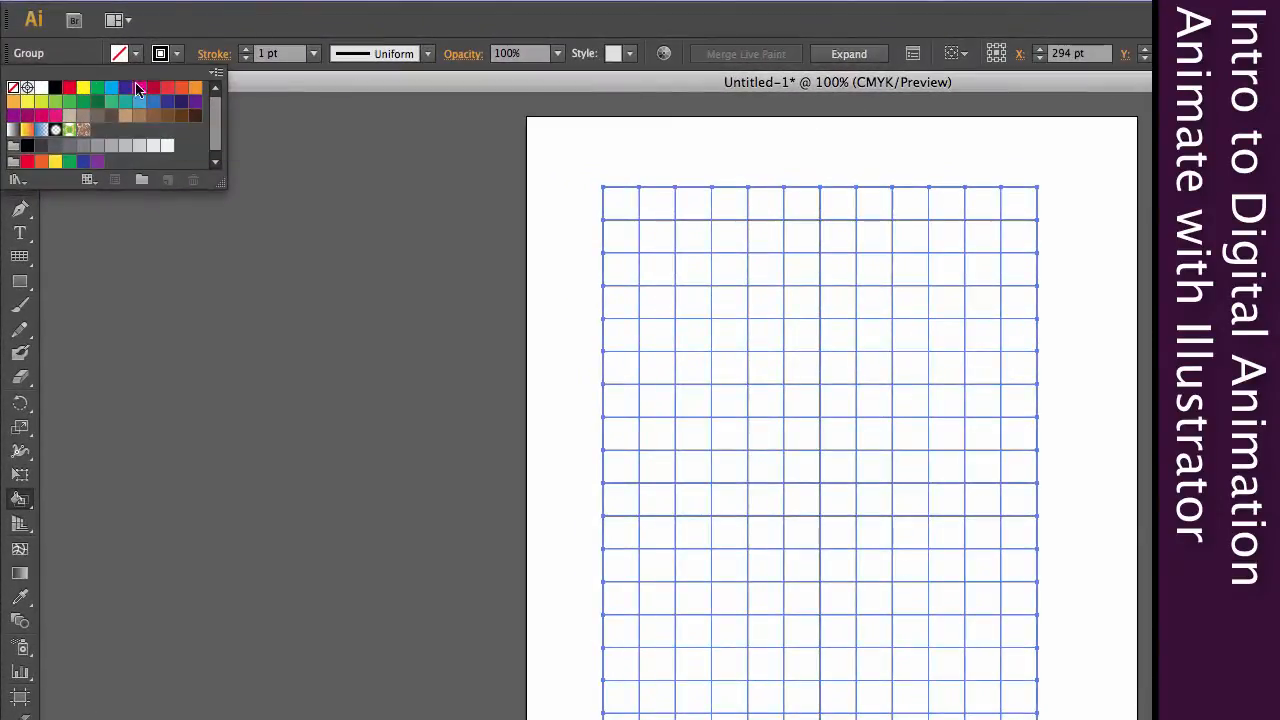
pyautogui.click(173, 27)
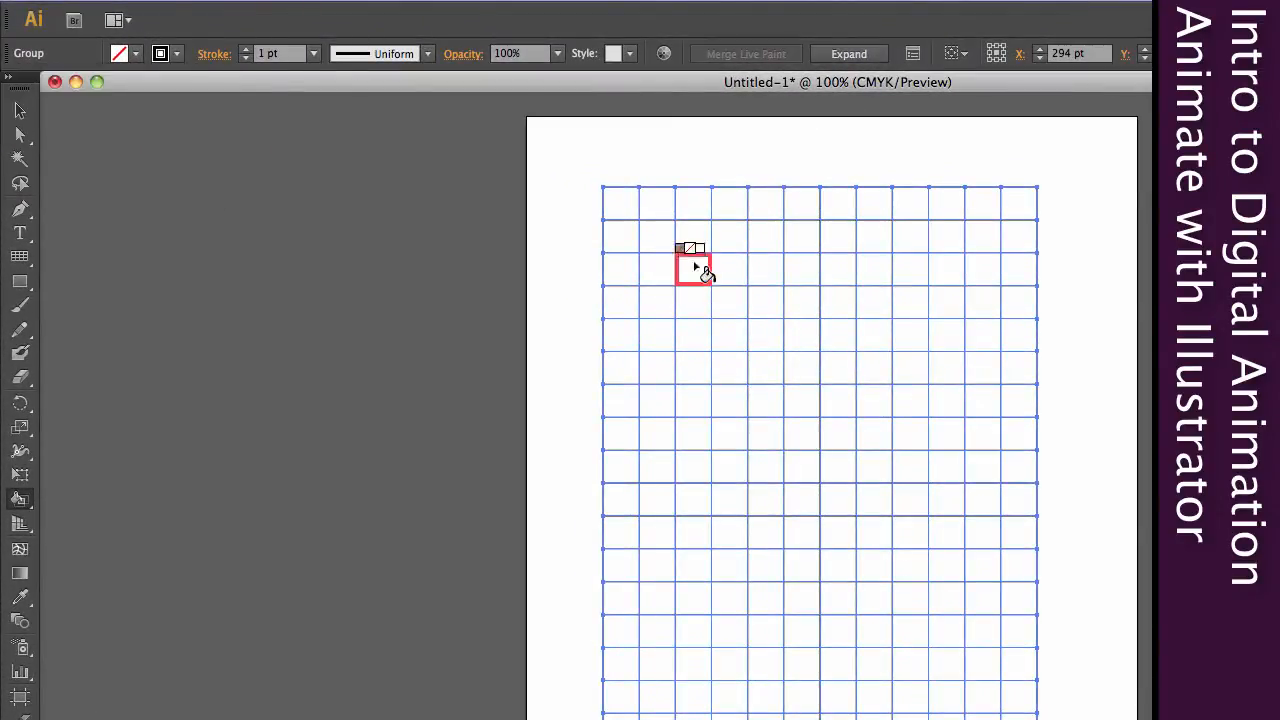
pyautogui.press('Left')
pyautogui.press('Left')
pyautogui.press('Left')
pyautogui.press('Left')
pyautogui.press('Left')
pyautogui.click(703, 350)
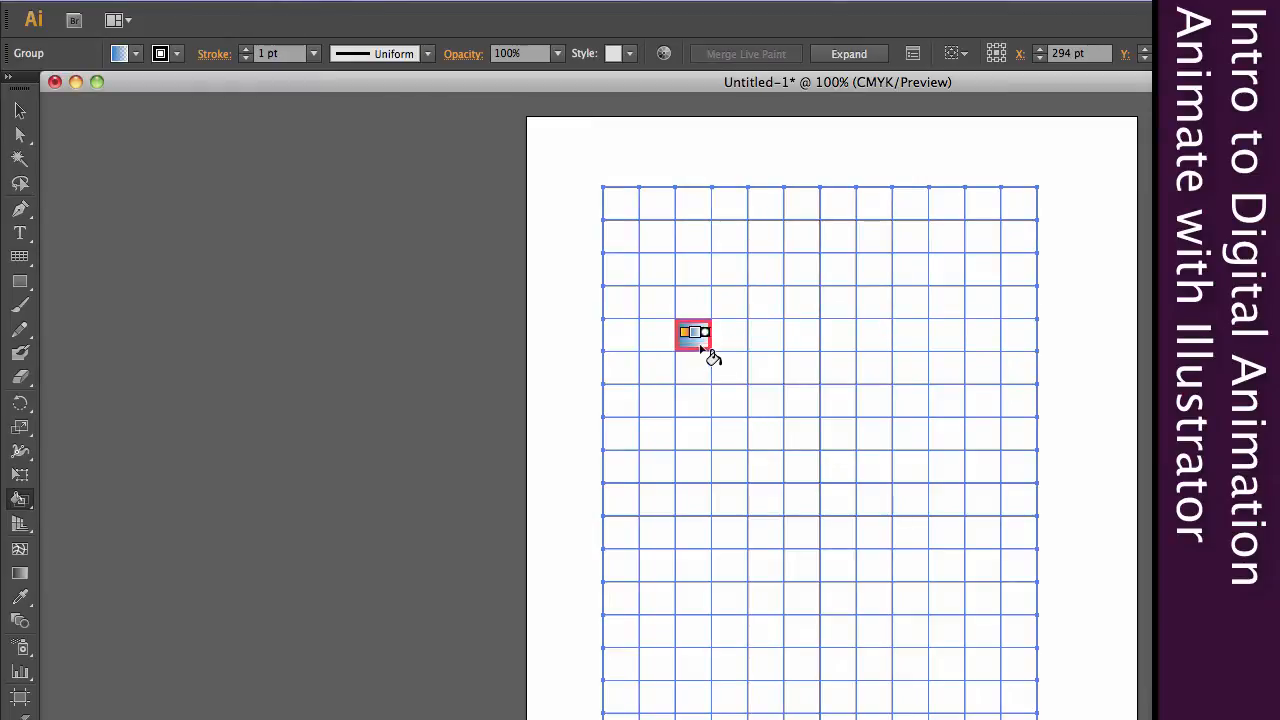
pyautogui.click(700, 362)
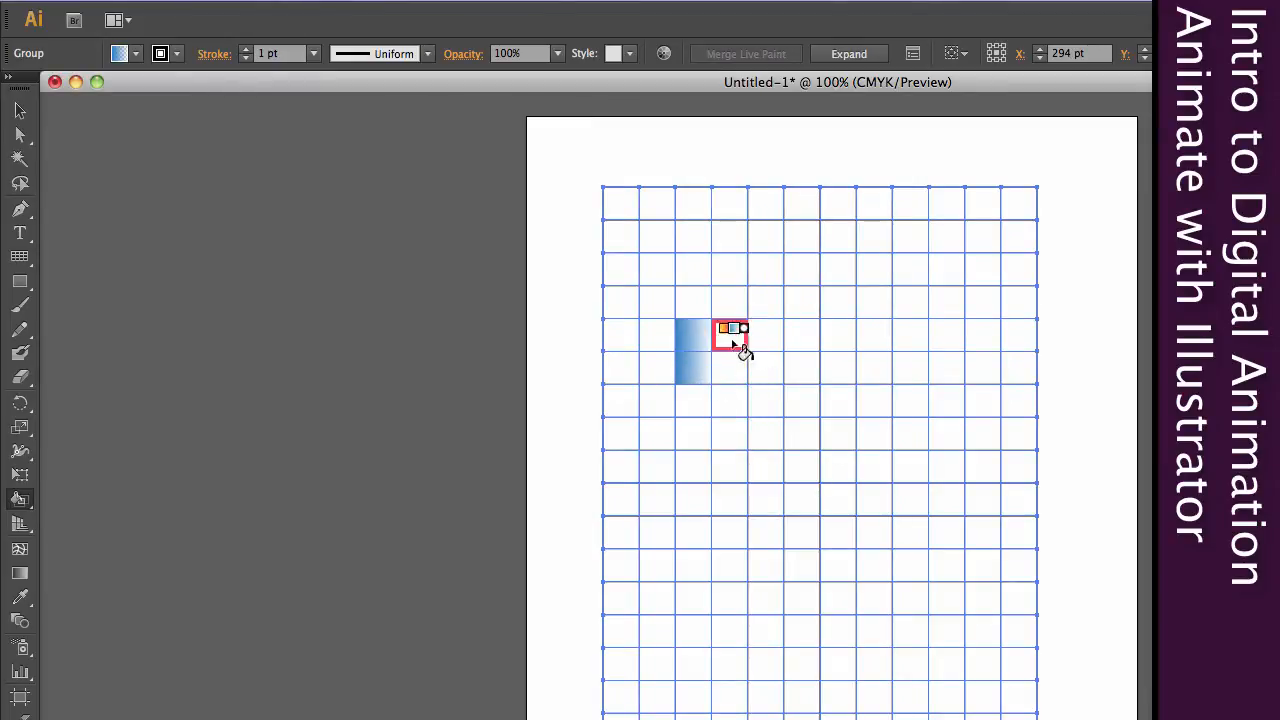
# Fill the two cells beside the upper blue cell with the yellow-to-red gradient swatch
pyautogui.press('Left')
pyautogui.click(727, 343)
pyautogui.click(770, 342)
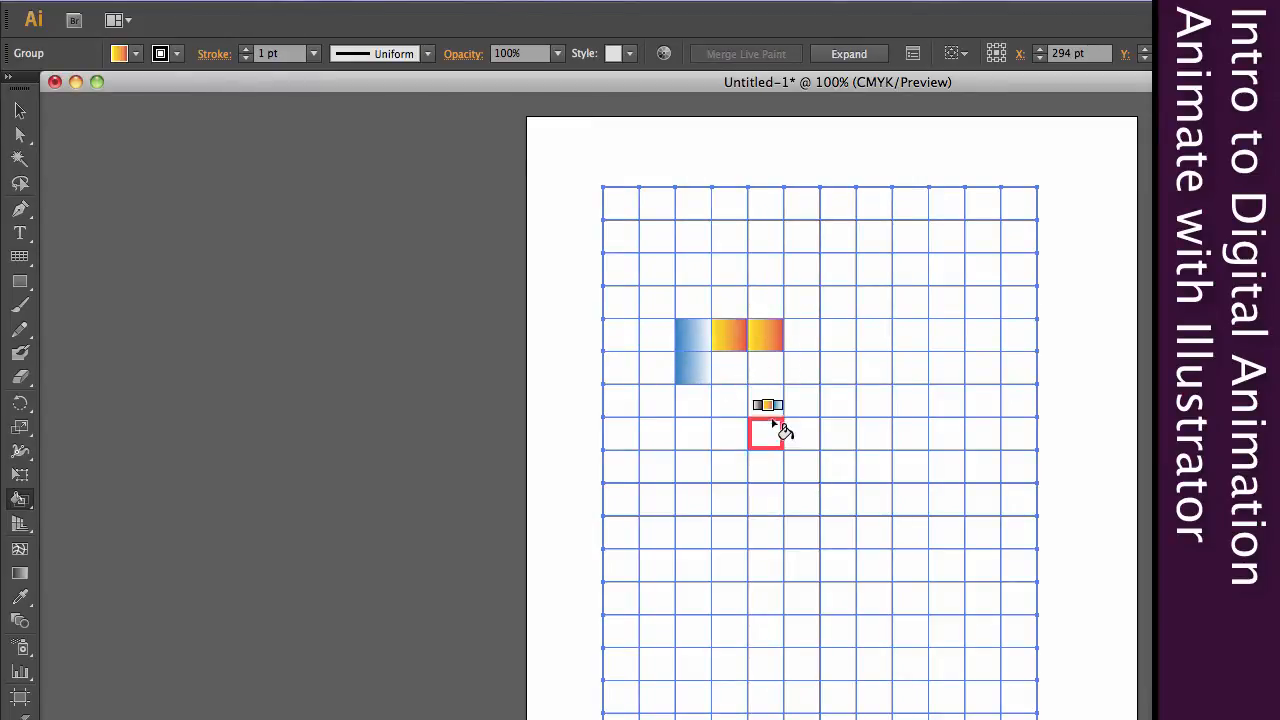
# Fill the cell below the second orange one with dark brown and the cell diagonally below that with tan
pyautogui.press('Left')
pyautogui.click(772, 372)
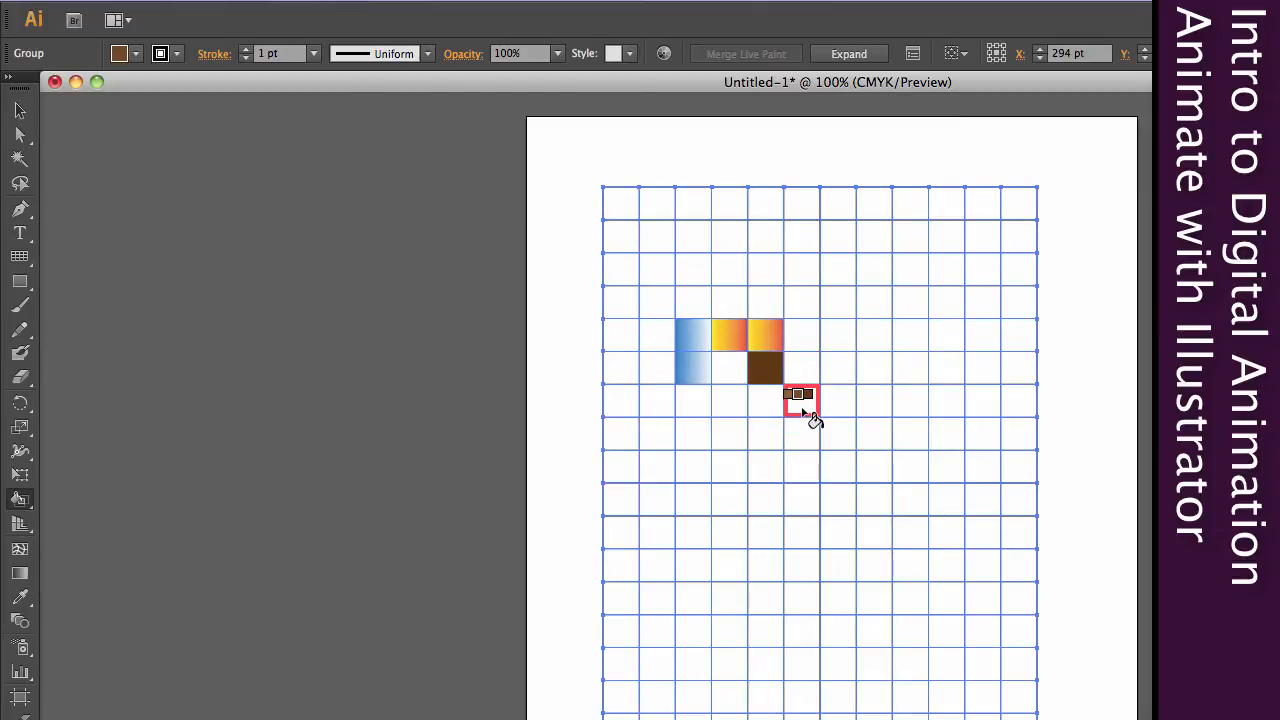
pyautogui.press('Left')
pyautogui.click(804, 410)
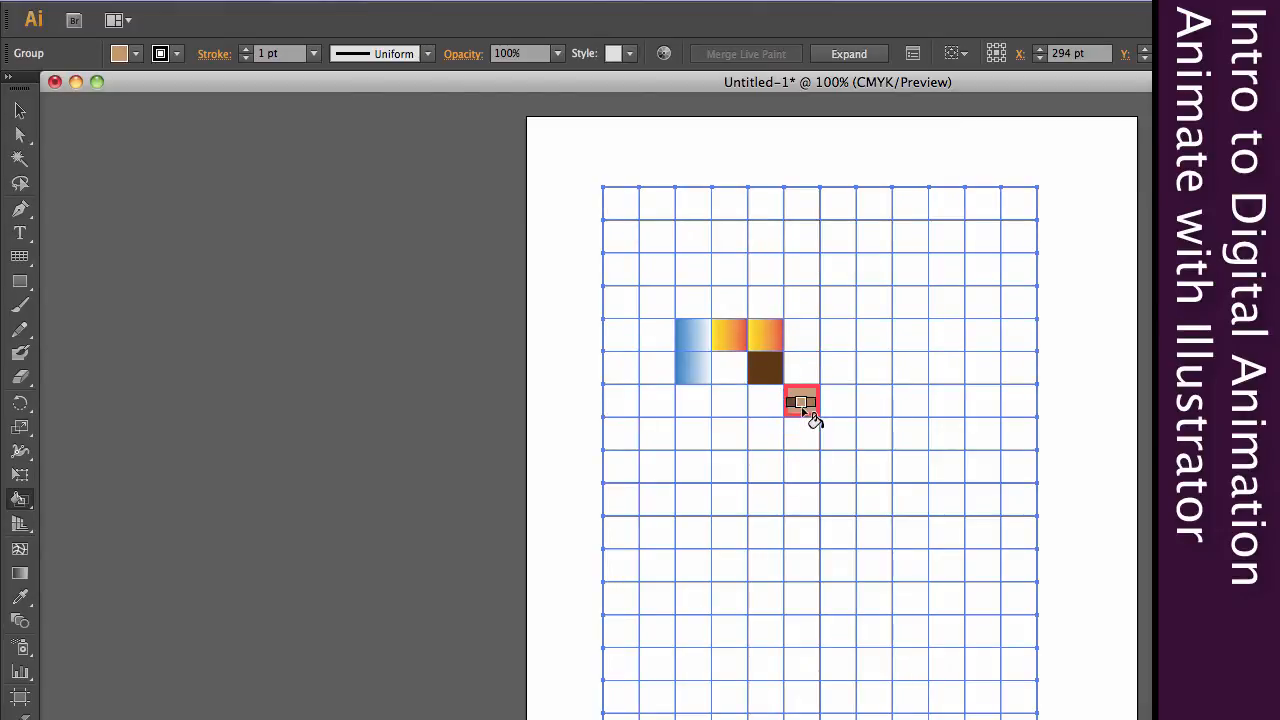
pyautogui.click(141, 60)
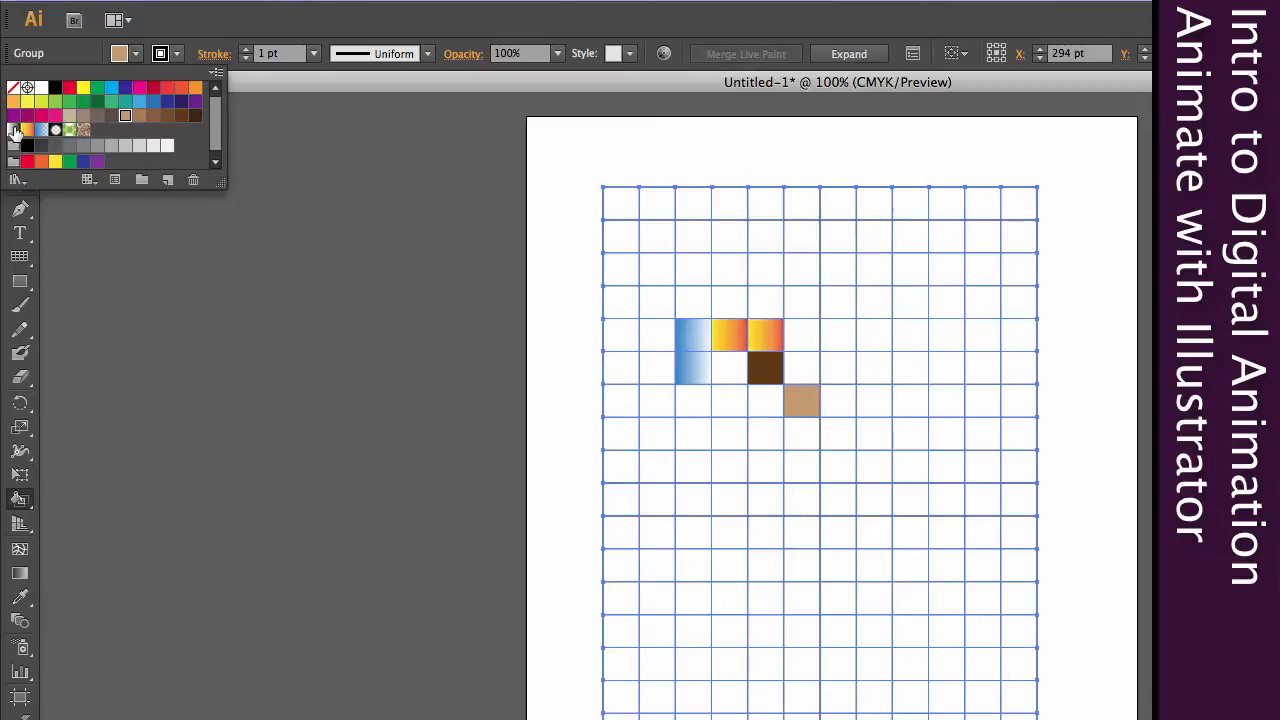
pyautogui.click(215, 22)
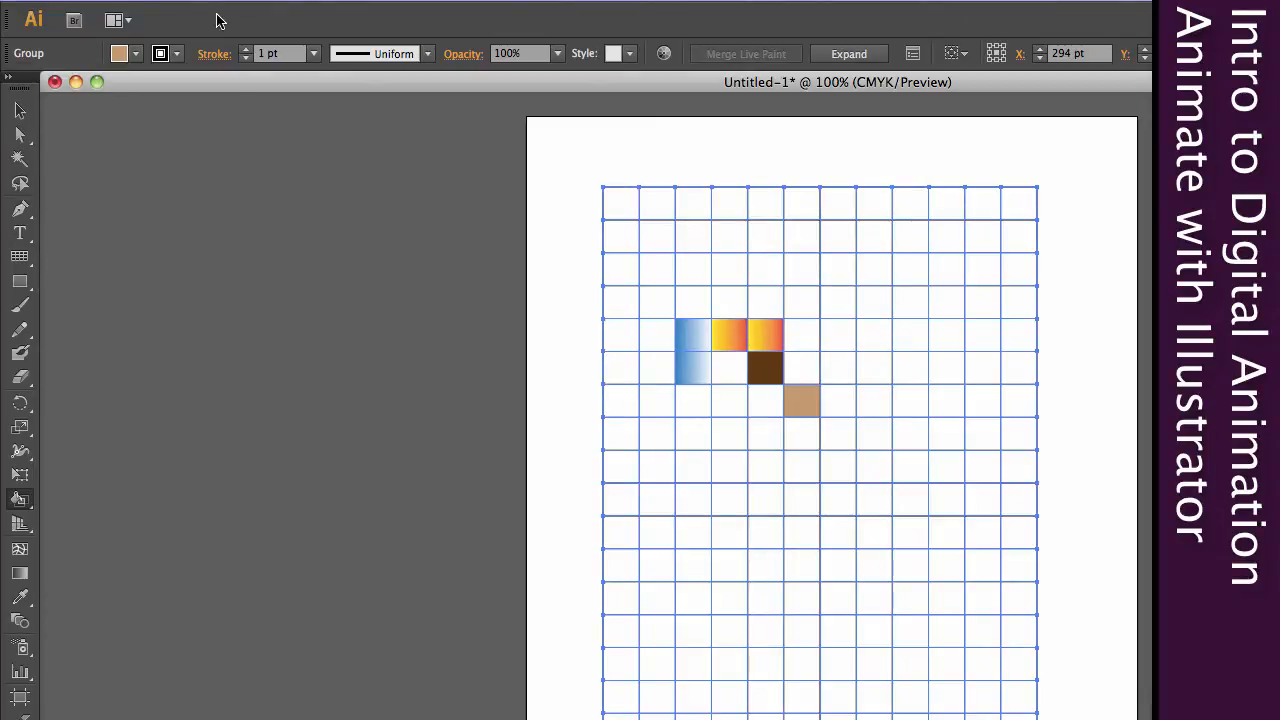
# Select the entire Live Paint grid and delete it from the artboard
pyautogui.press('v')
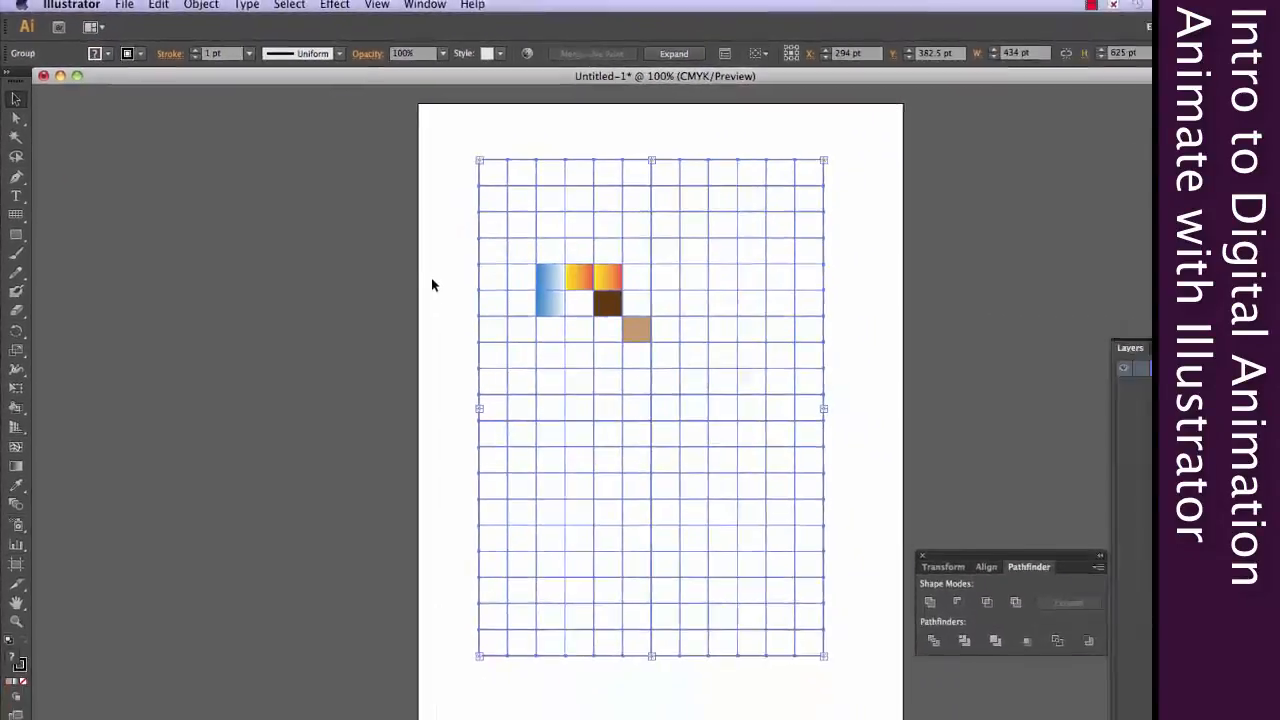
pyautogui.click(537, 336)
pyautogui.click(448, 157)
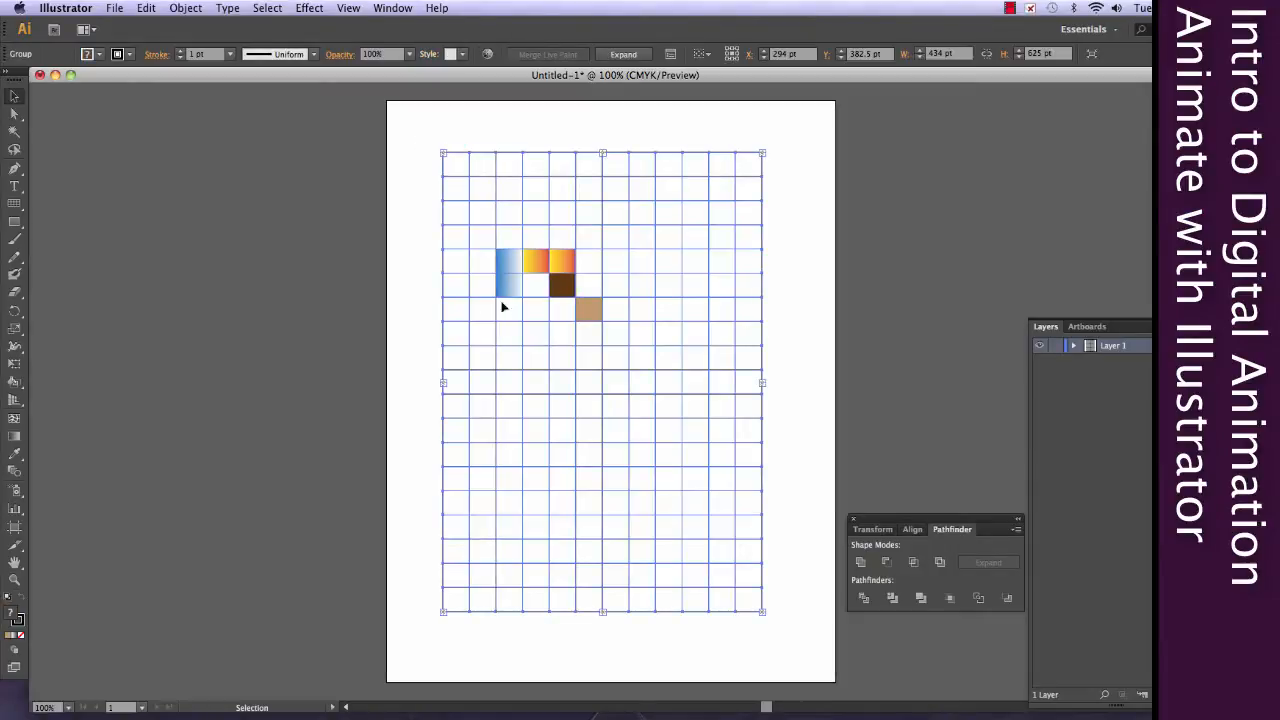
pyautogui.moveTo(403, 119); pyautogui.dragTo(709, 606)
pyautogui.press('Delete')
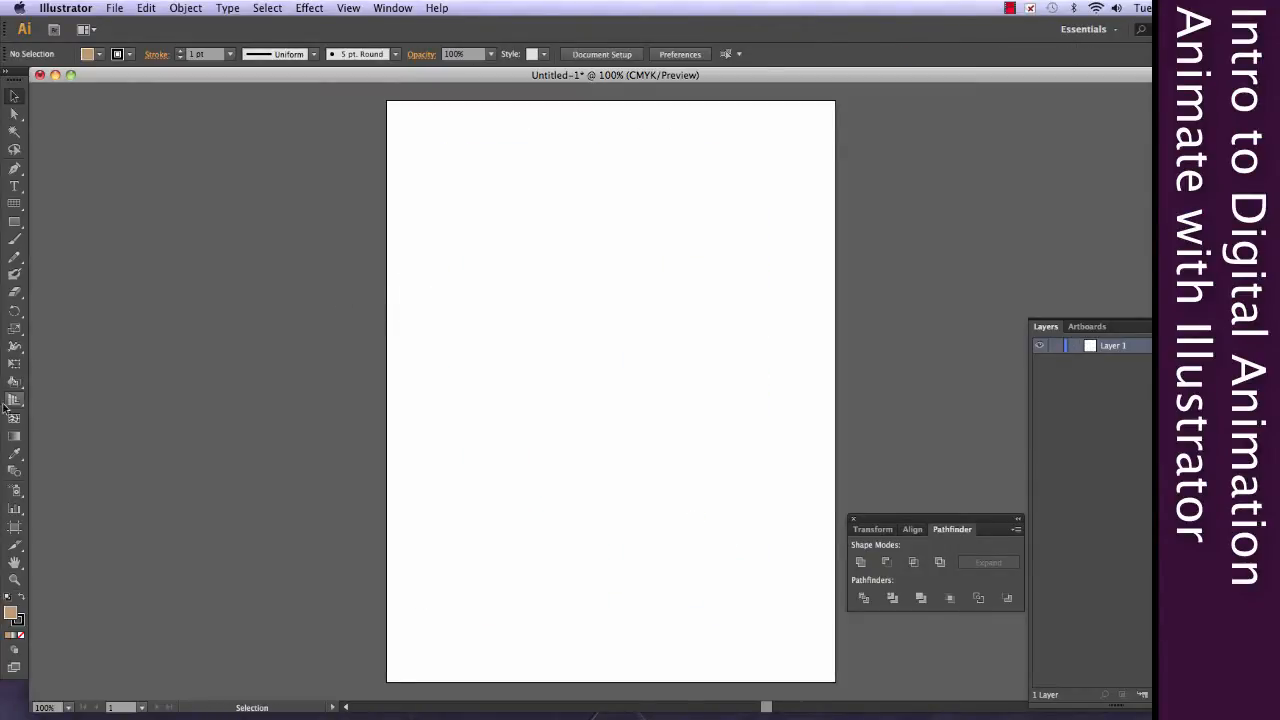
# Draw a tan-filled rectangle about 491 by 663 pt covering most of the artboard
pyautogui.click(14, 205)
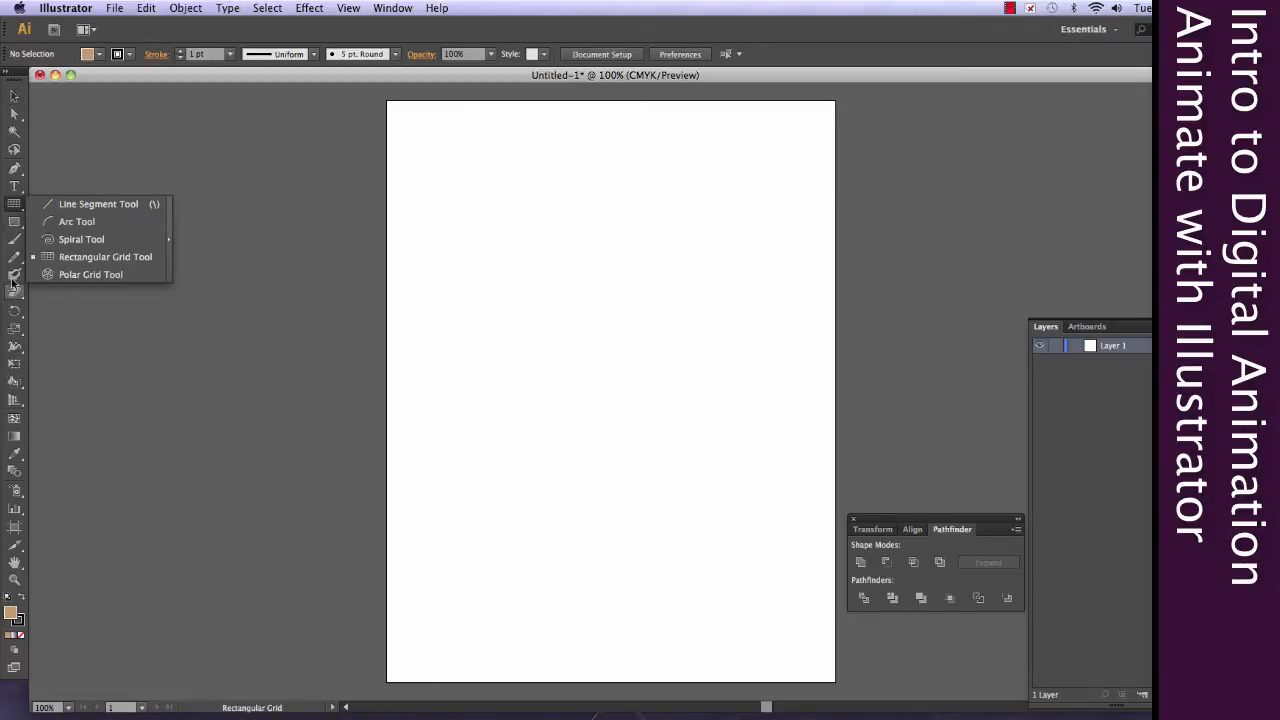
pyautogui.click(15, 222)
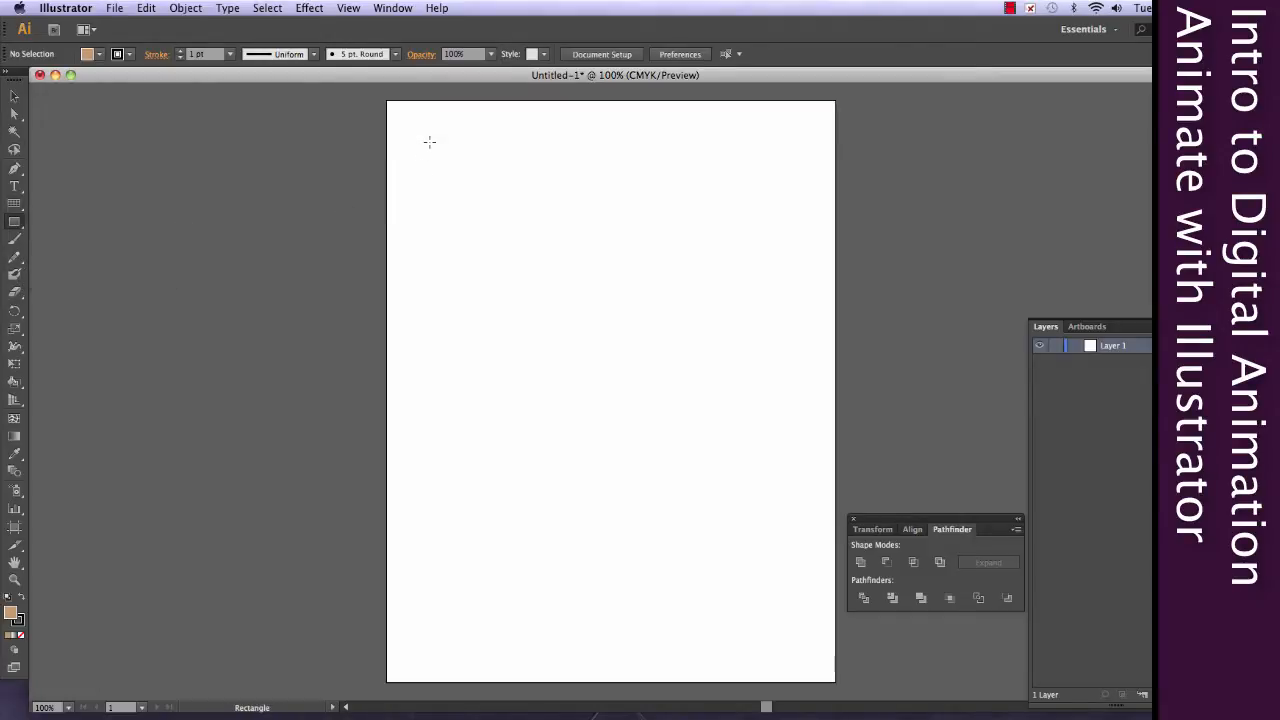
pyautogui.moveTo(429, 139); pyautogui.dragTo(791, 626)
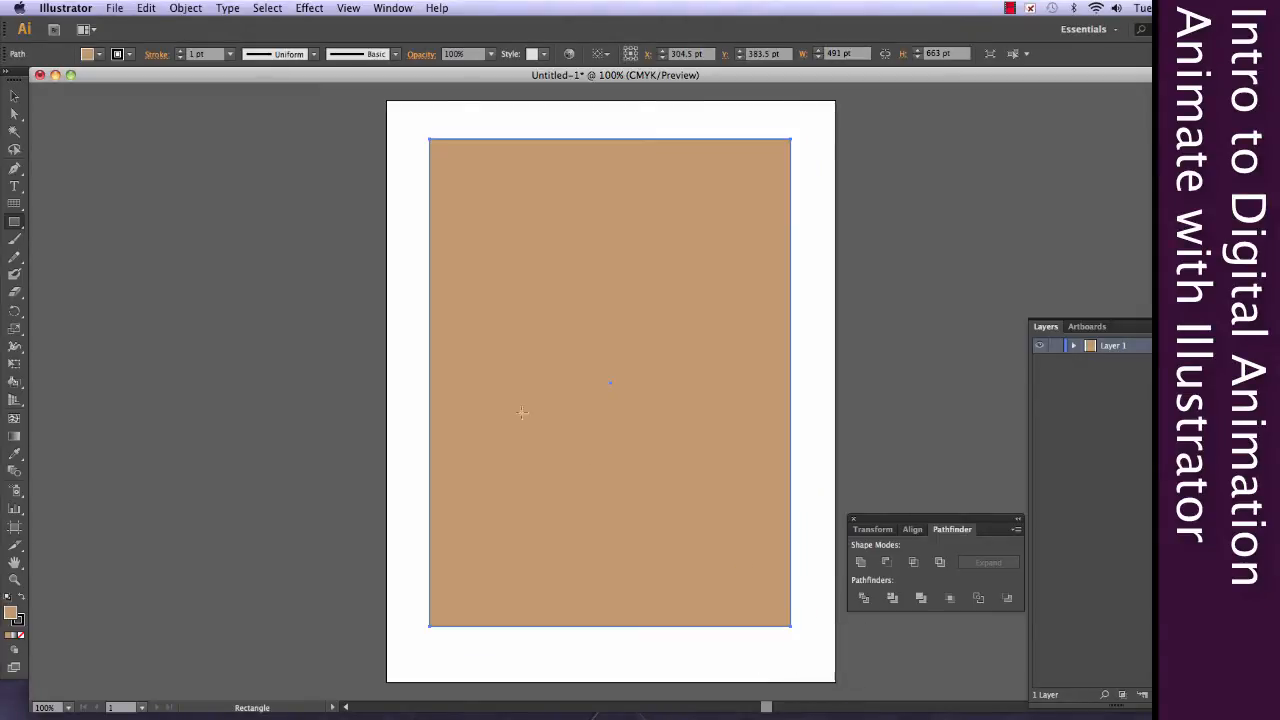
# Look for the command that splits the rectangle into a grid, searching the help for "split"
pyautogui.click(146, 8)
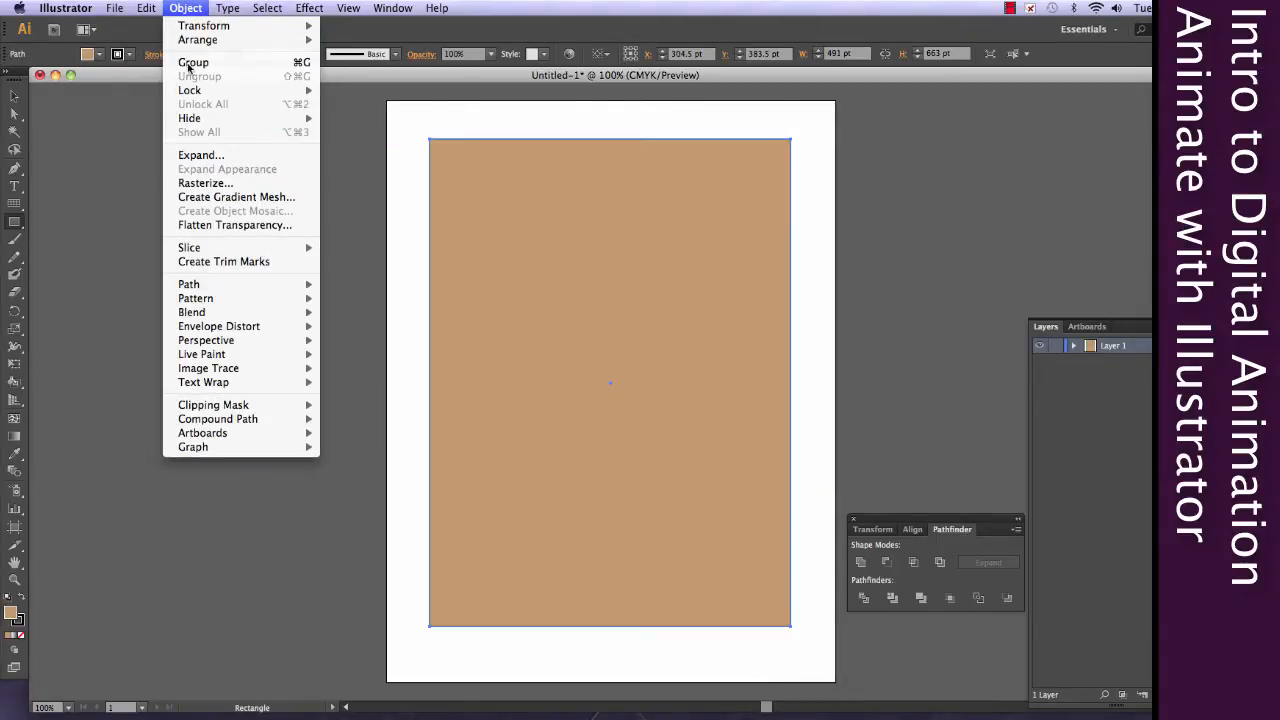
pyautogui.moveTo(240, 383)
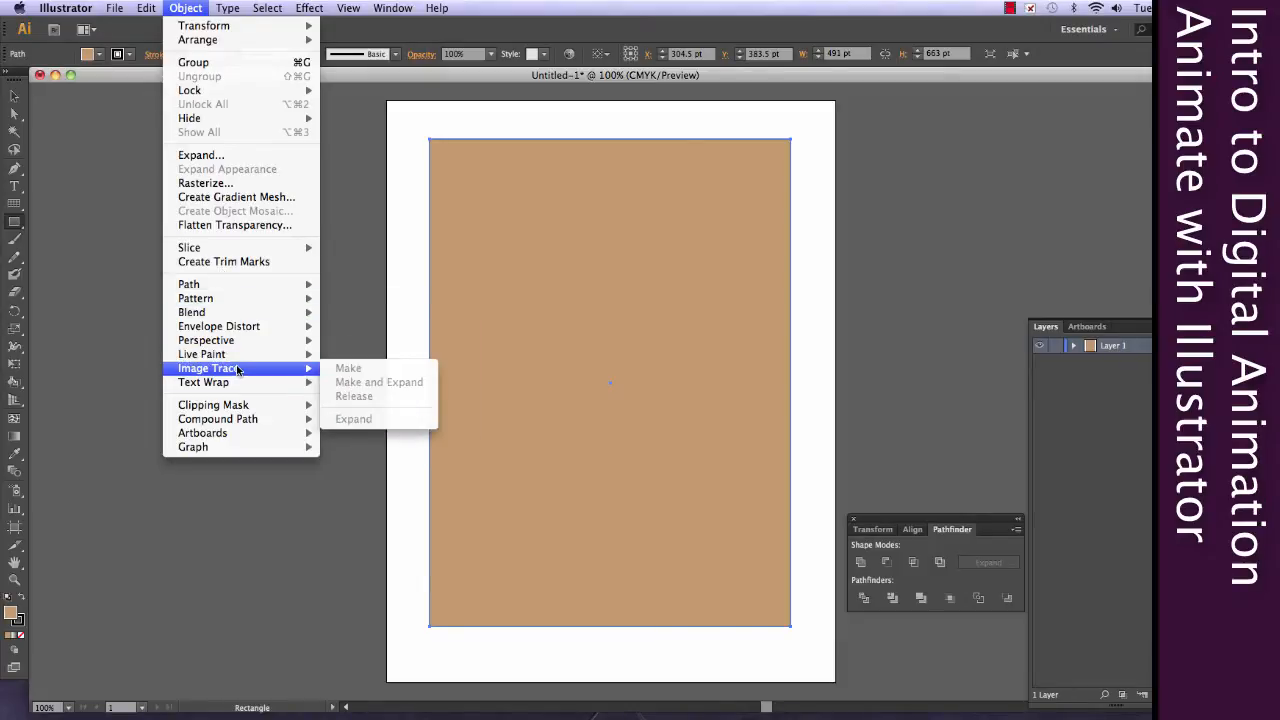
pyautogui.moveTo(238, 341)
pyautogui.click(186, 8)
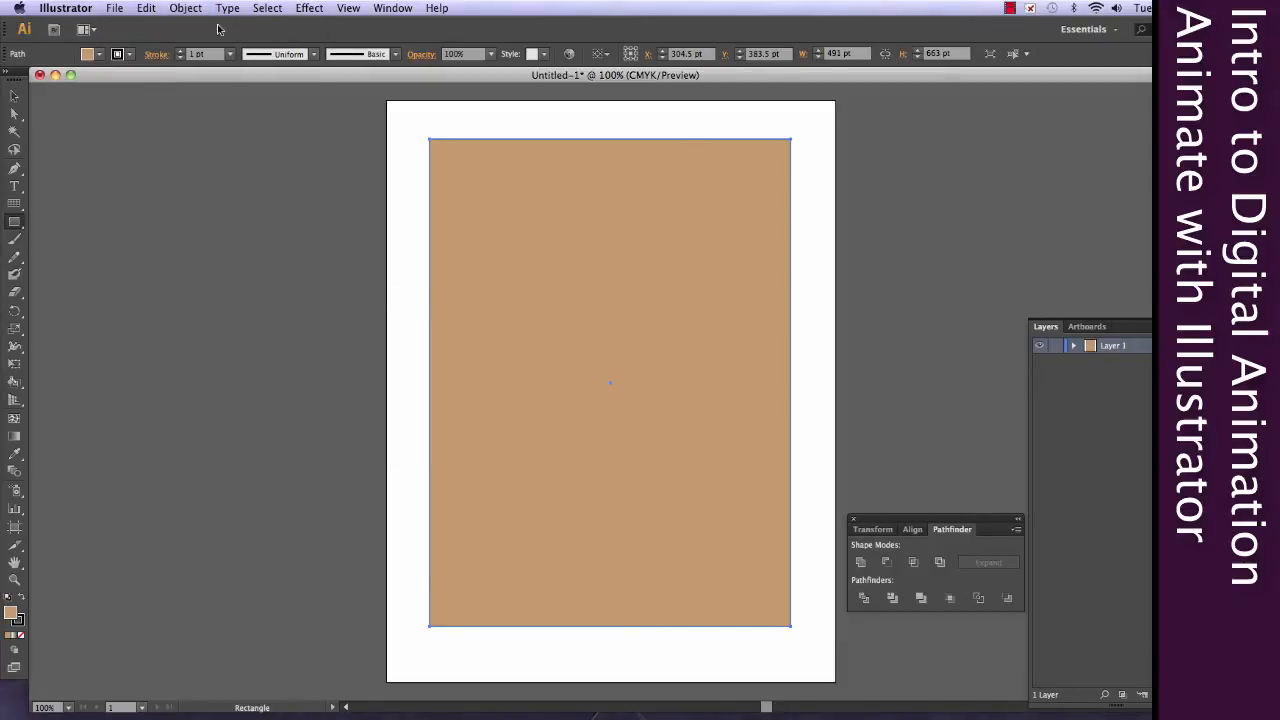
pyautogui.click(186, 8)
pyautogui.moveTo(143, 5)
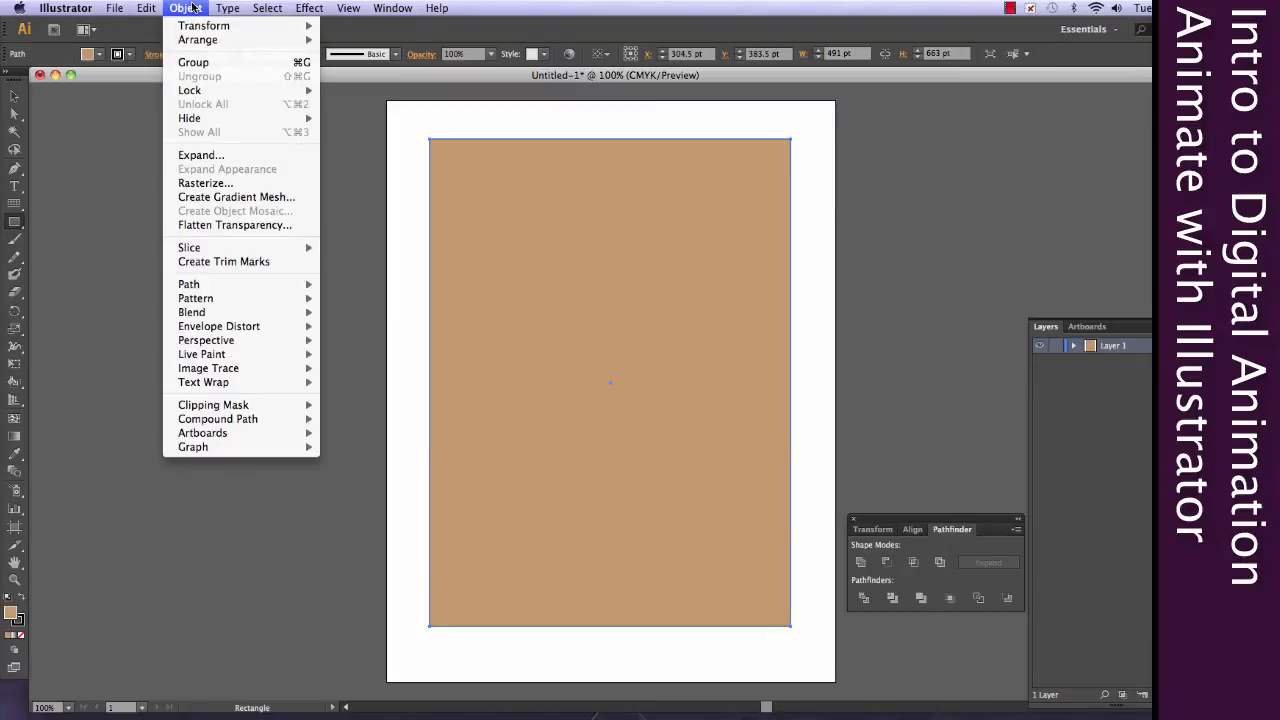
pyautogui.moveTo(450, 8)
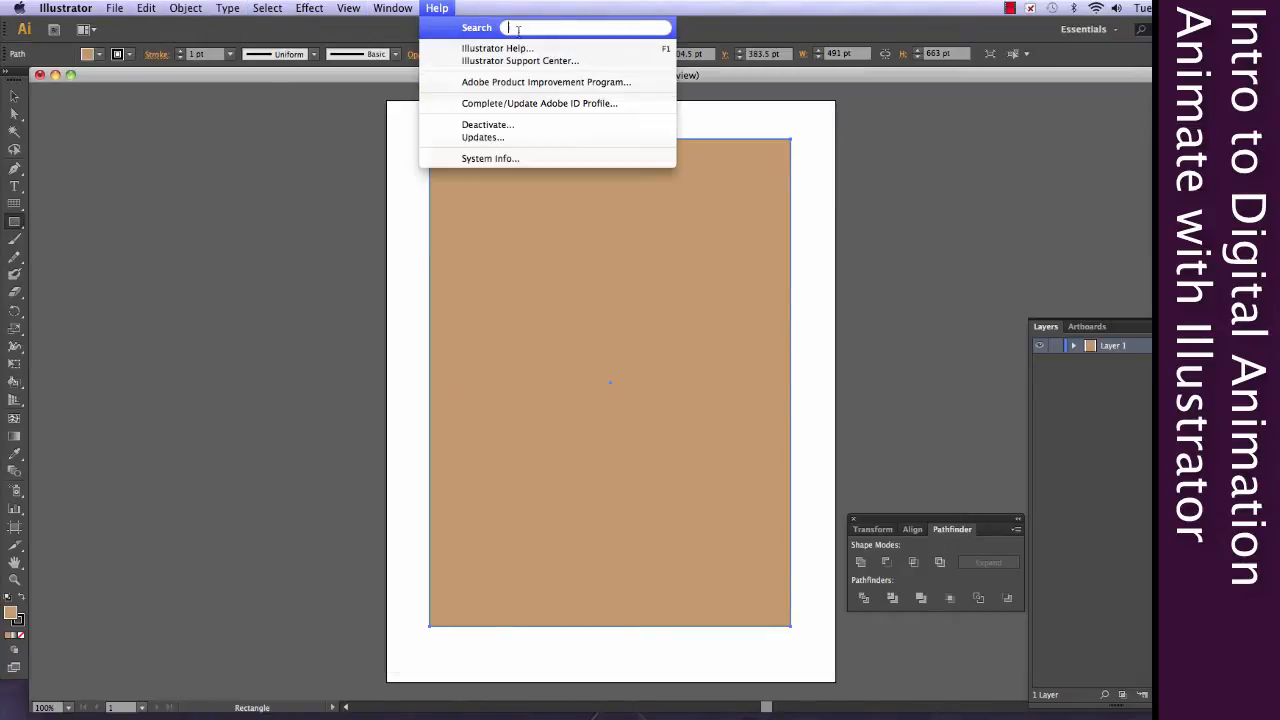
pyautogui.write('spl')
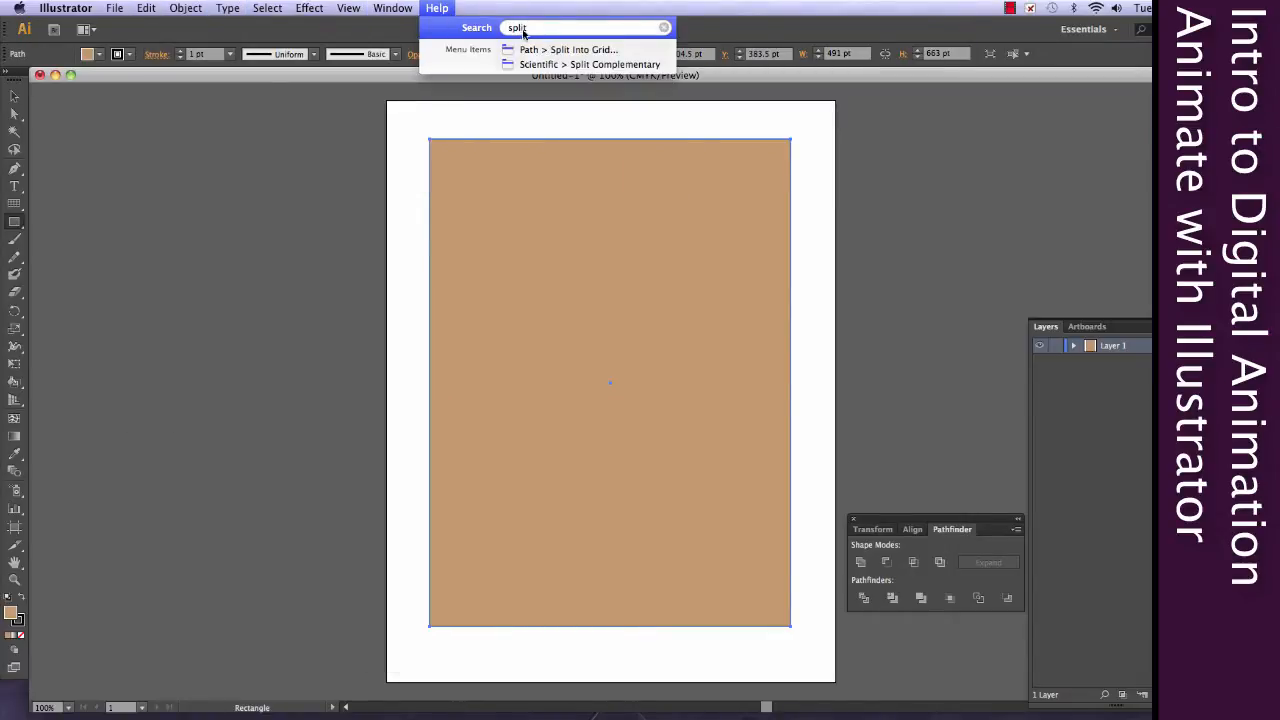
pyautogui.write('it')
pyautogui.click(470, 5)
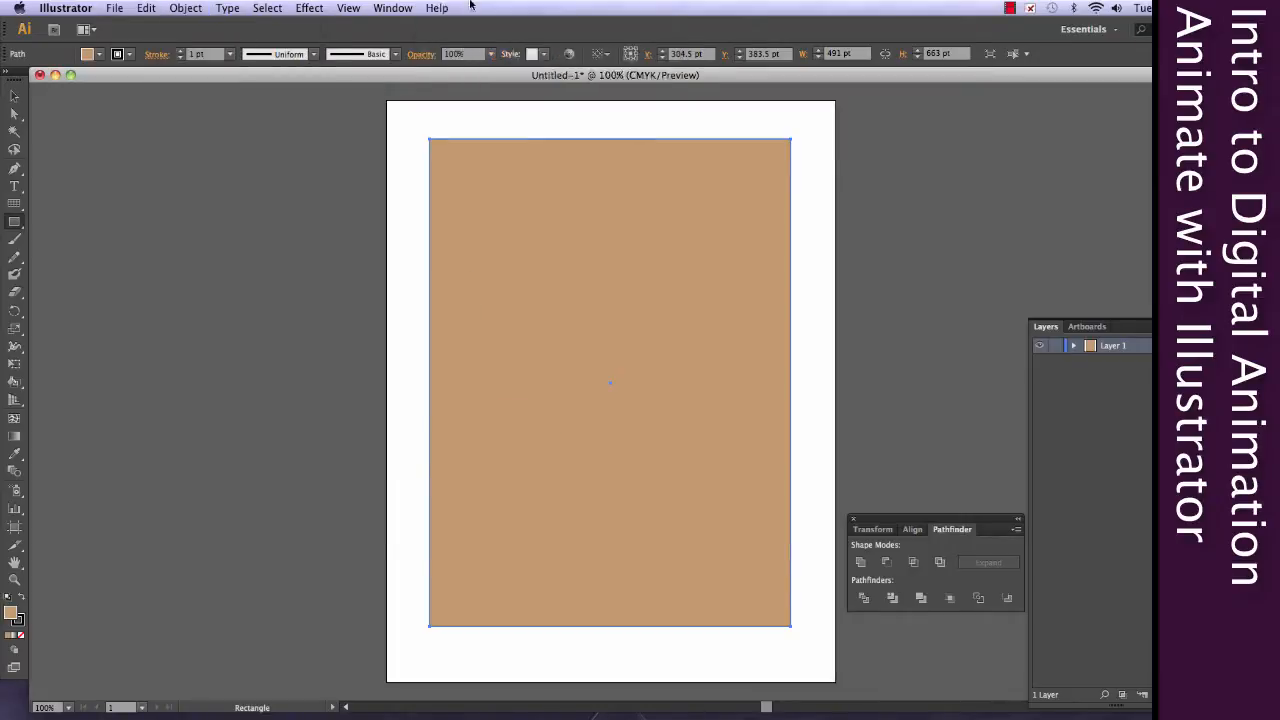
# Start splitting the tan rectangle into a grid, setting 4 rows and turning on the preview
pyautogui.click(227, 8)
pyautogui.moveTo(186, 8)
pyautogui.moveTo(200, 284)
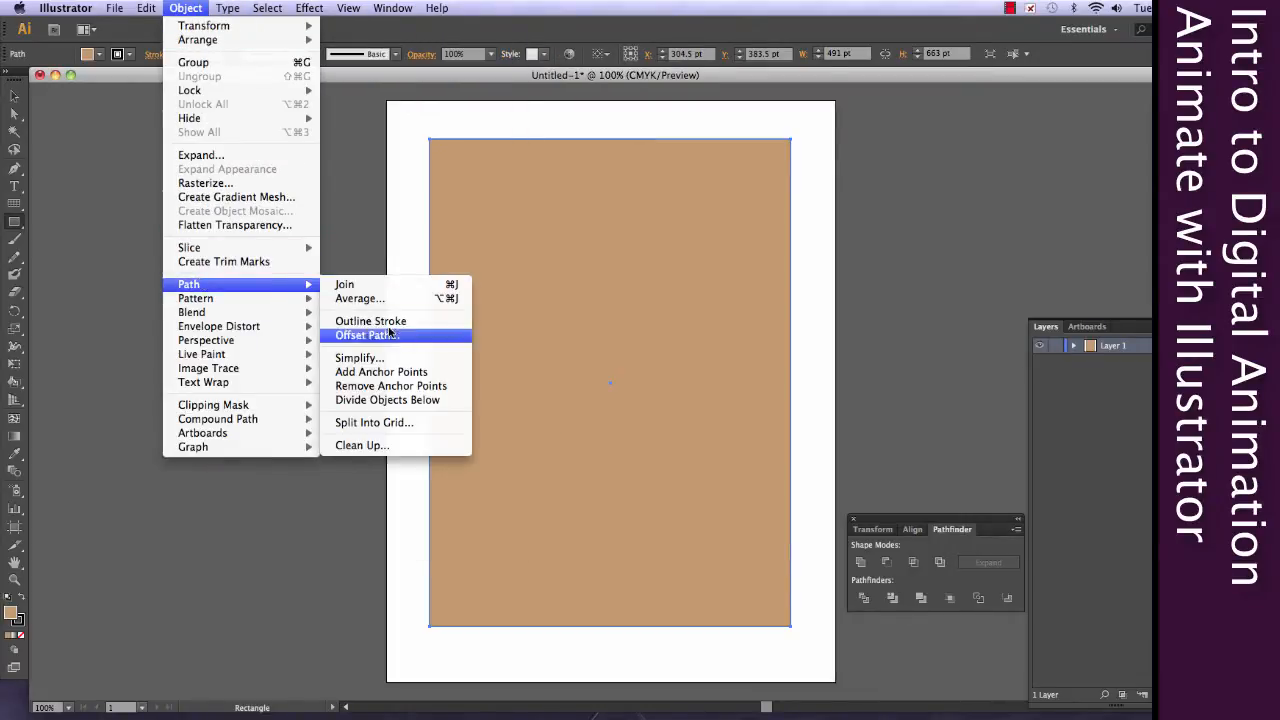
pyautogui.click(415, 423)
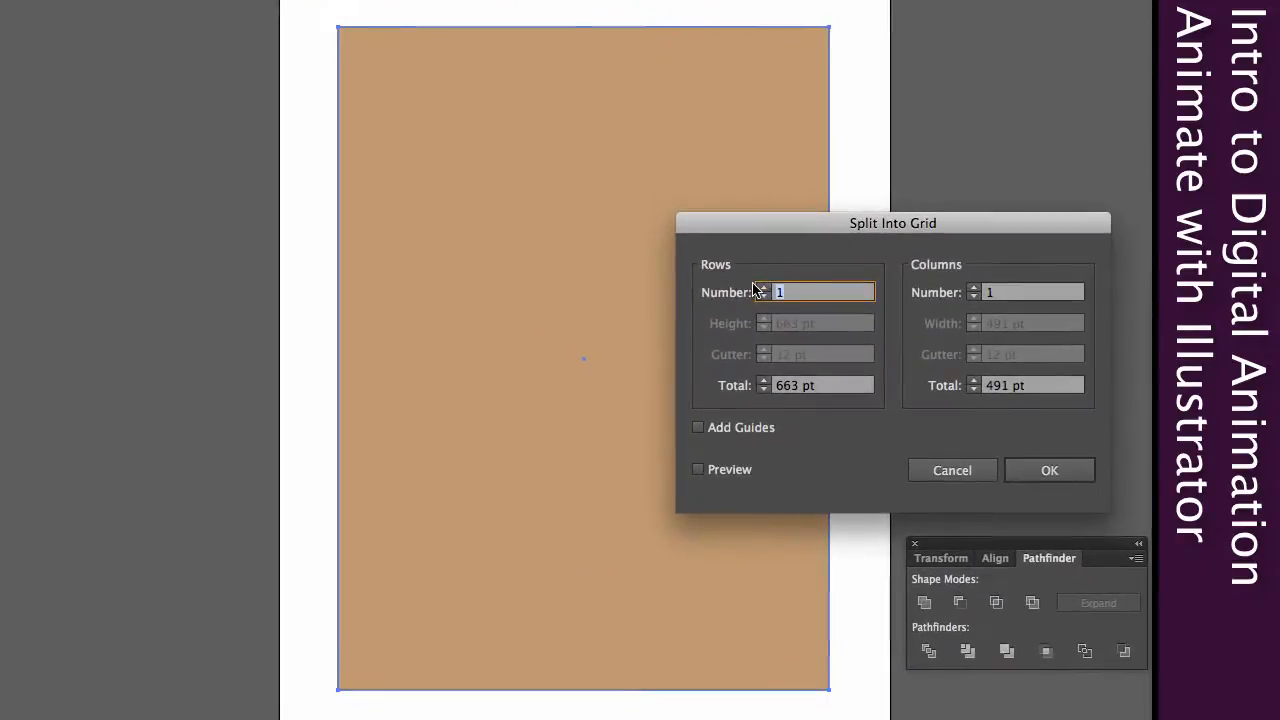
pyautogui.click(742, 331)
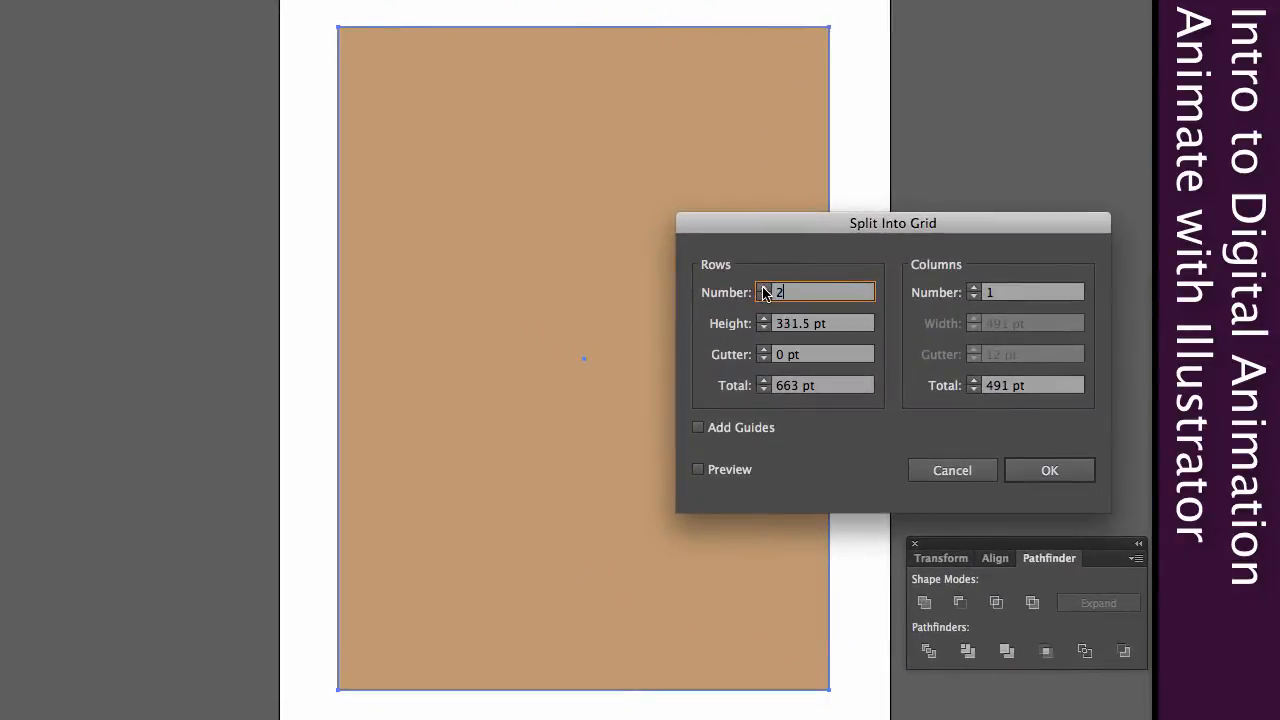
pyautogui.click(763, 288)
pyautogui.click(763, 288)
pyautogui.click(699, 470)
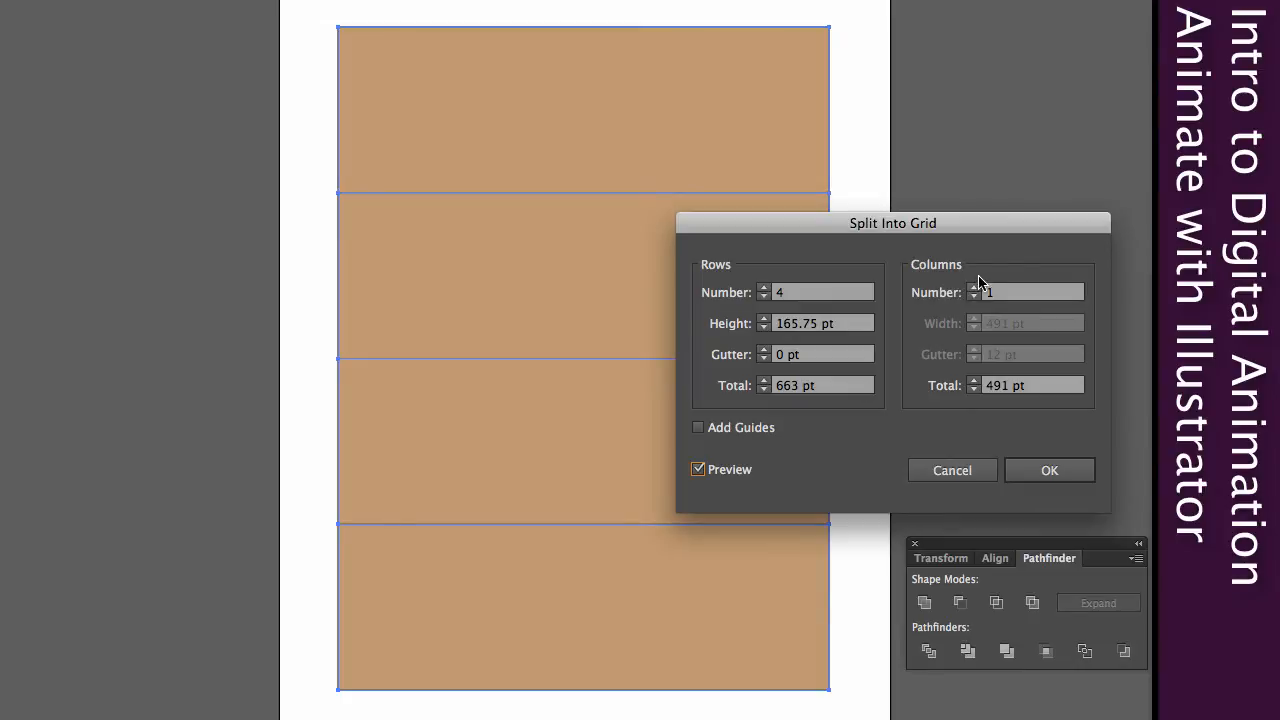
# Set the grid split to 6 columns and 7 rows
pyautogui.click(973, 287)
pyautogui.click(973, 287)
pyautogui.click(973, 287)
pyautogui.click(973, 287)
pyautogui.click(973, 287)
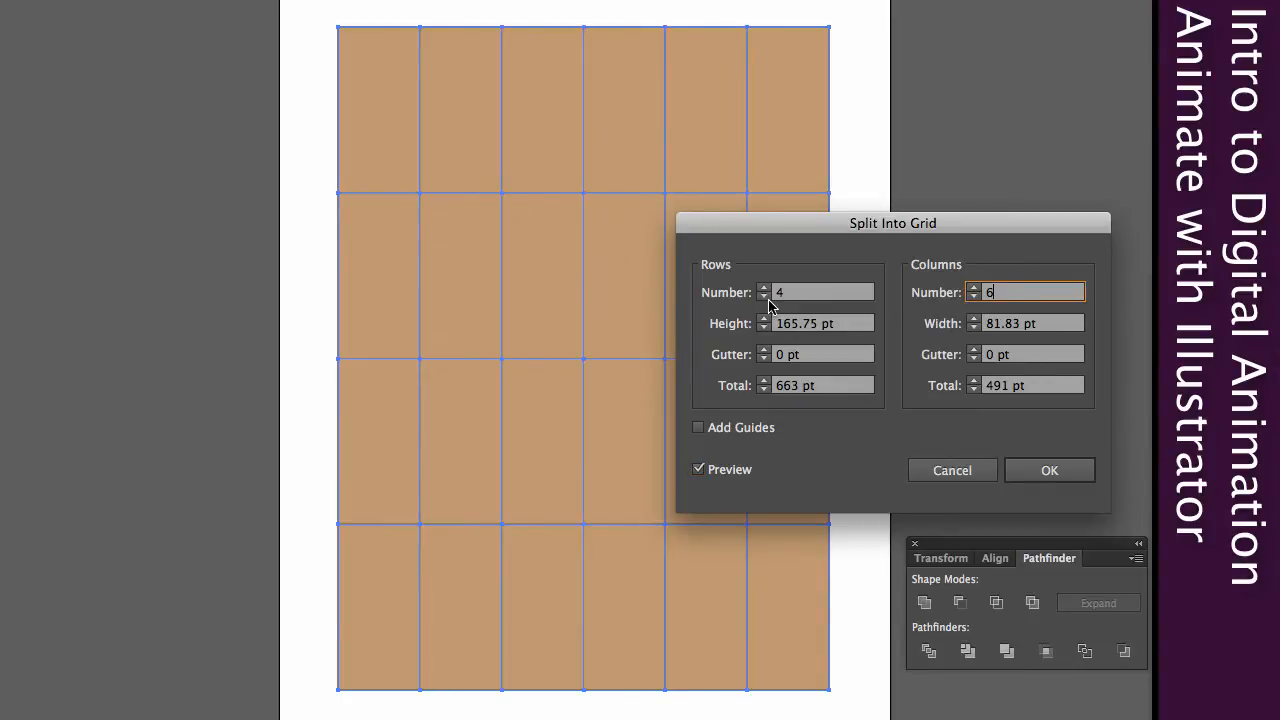
pyautogui.click(763, 288)
pyautogui.click(763, 288)
pyautogui.click(763, 288)
# Increase the grid split to 9 columns and 12 rows for nearly square cells
pyautogui.click(973, 287)
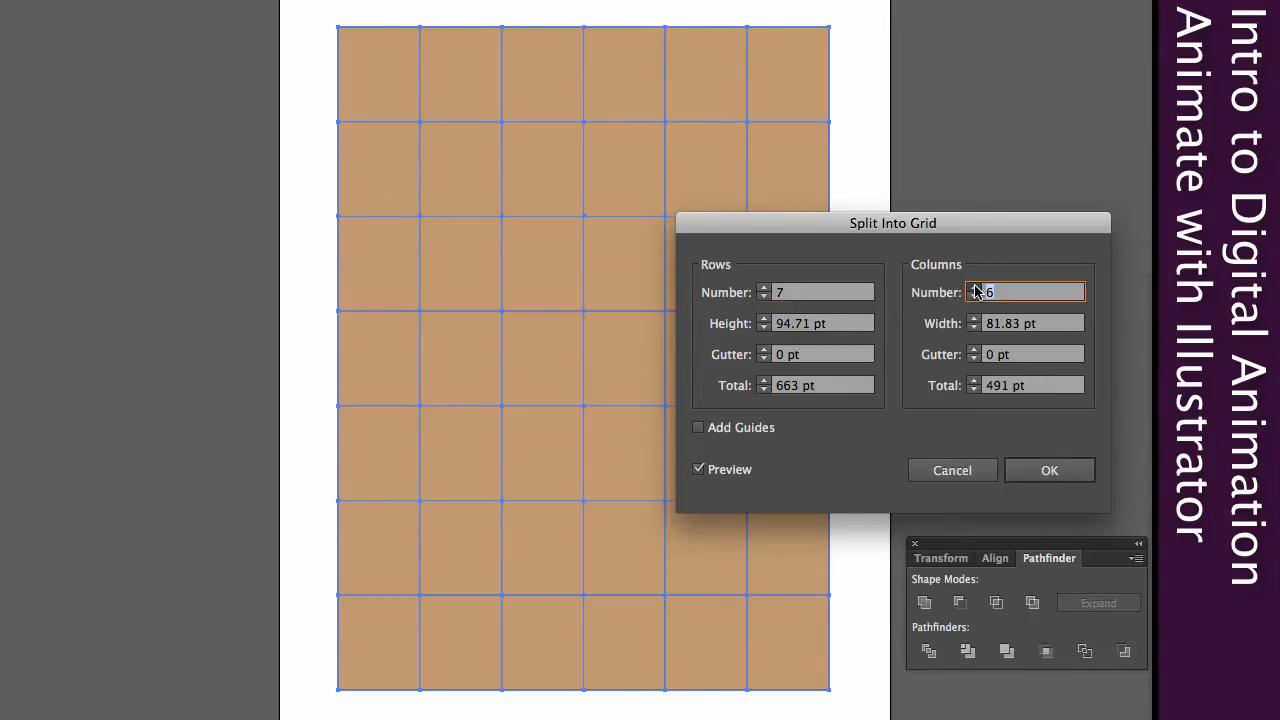
pyautogui.click(973, 287)
pyautogui.click(973, 287)
pyautogui.click(766, 288)
pyautogui.click(766, 288)
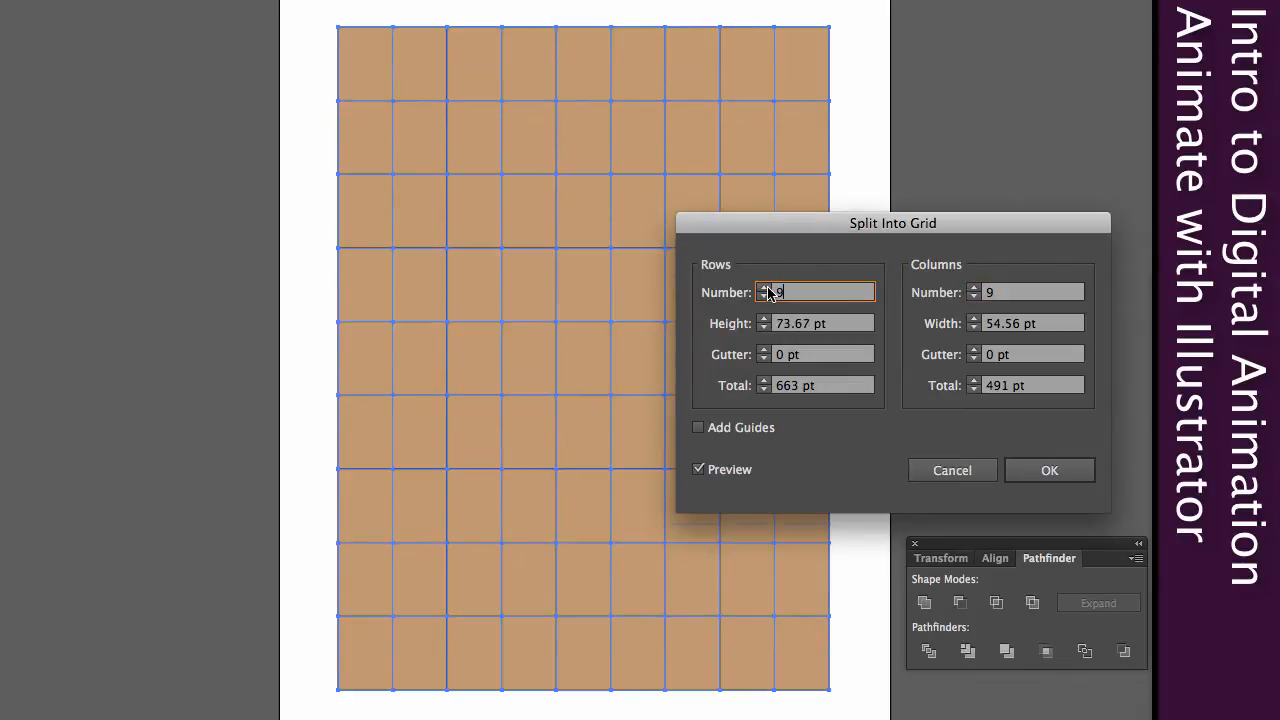
pyautogui.click(766, 288)
pyautogui.click(766, 288)
pyautogui.click(766, 288)
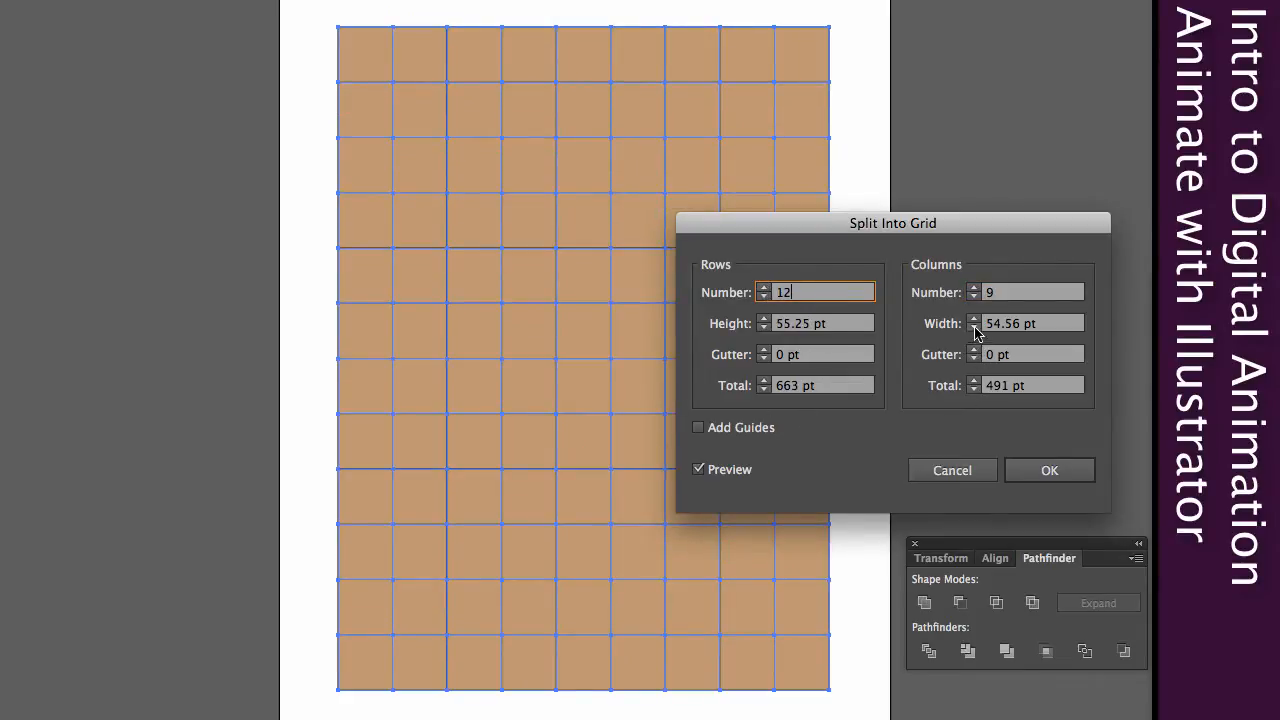
# Set the row and column gutters to 2 pt and apply the grid split to the rectangle
pyautogui.click(764, 350)
pyautogui.click(764, 350)
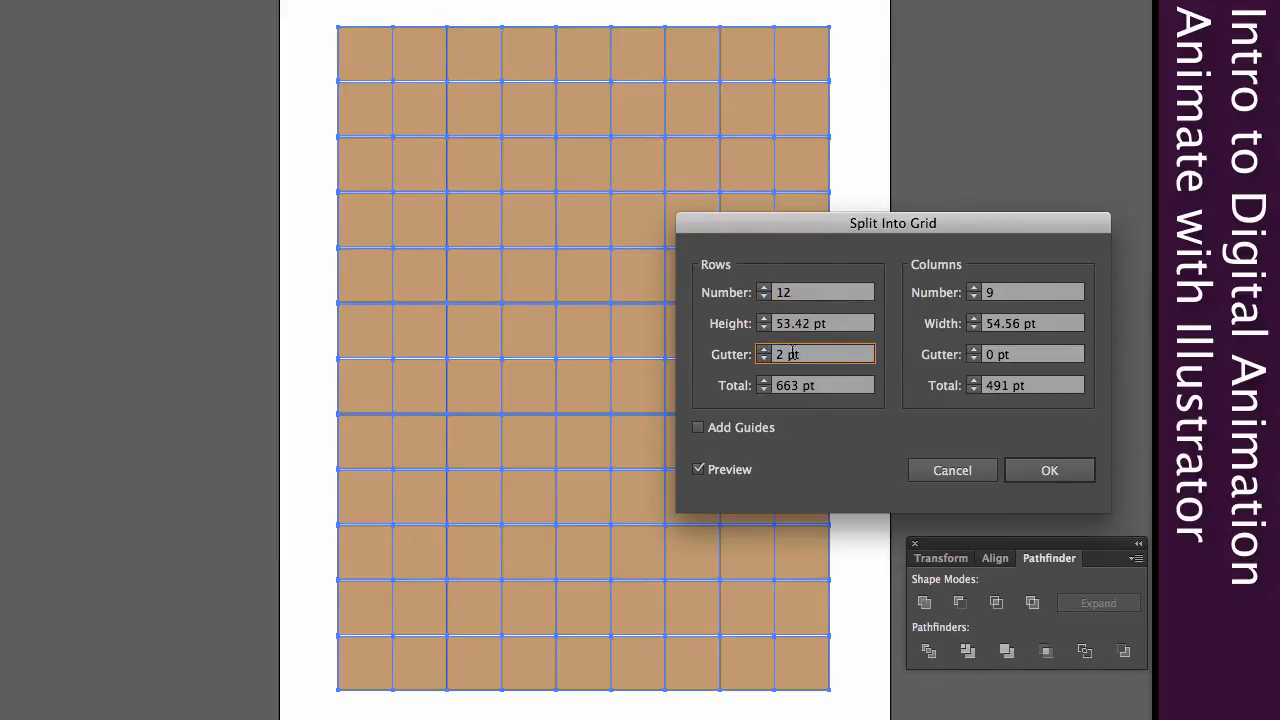
pyautogui.click(973, 350)
pyautogui.click(973, 350)
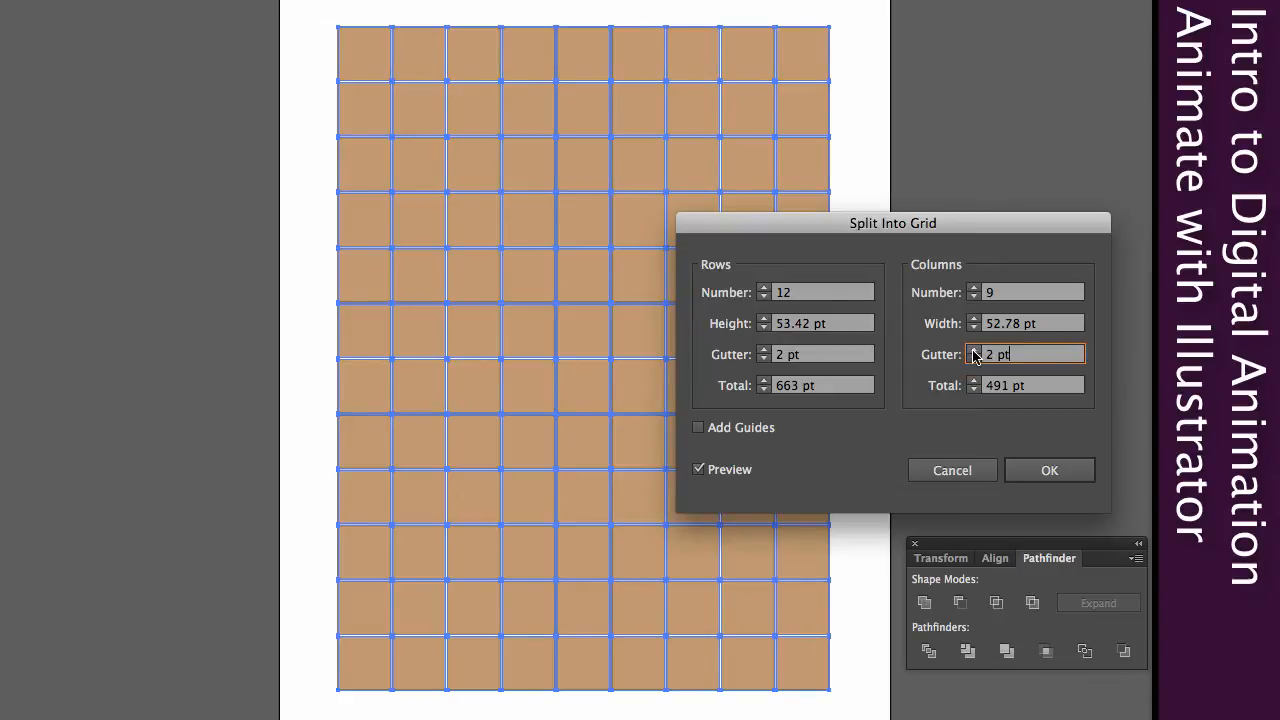
pyautogui.click(1049, 470)
pyautogui.click(860, 467)
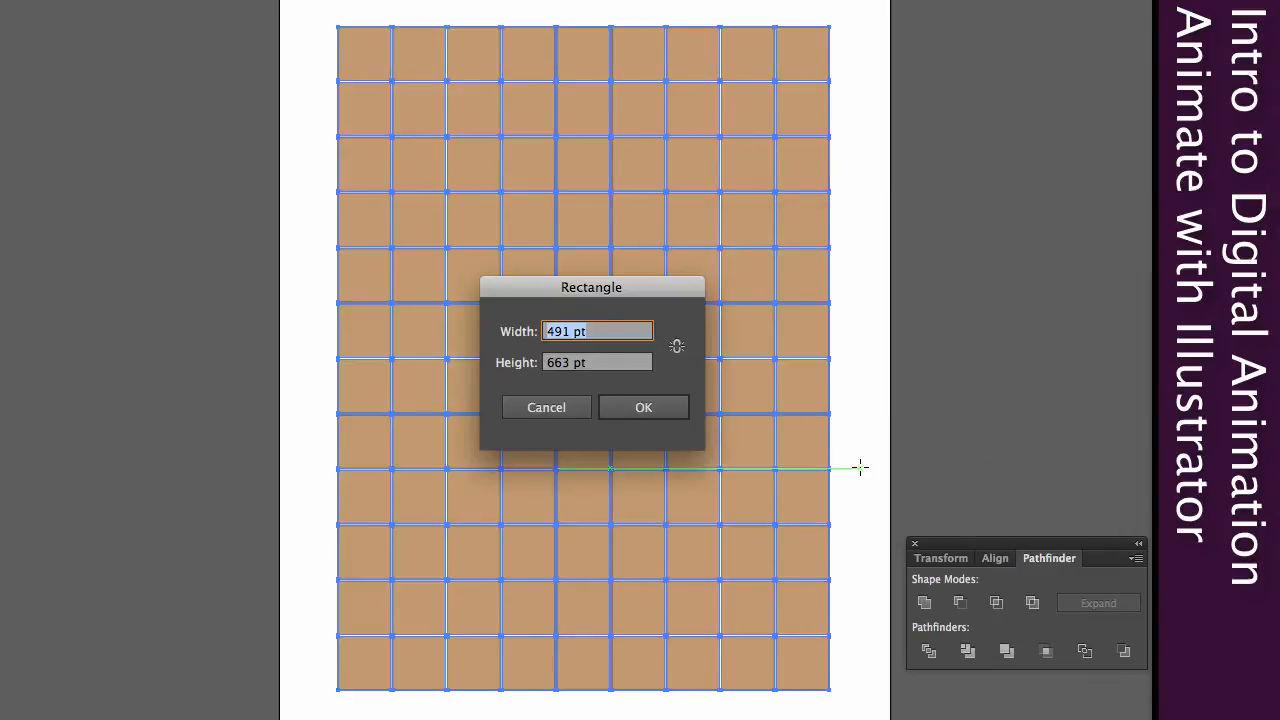
pyautogui.click(656, 406)
# Select single cells near the middle of the grid to check that each is a separate object
pyautogui.click(72, 84)
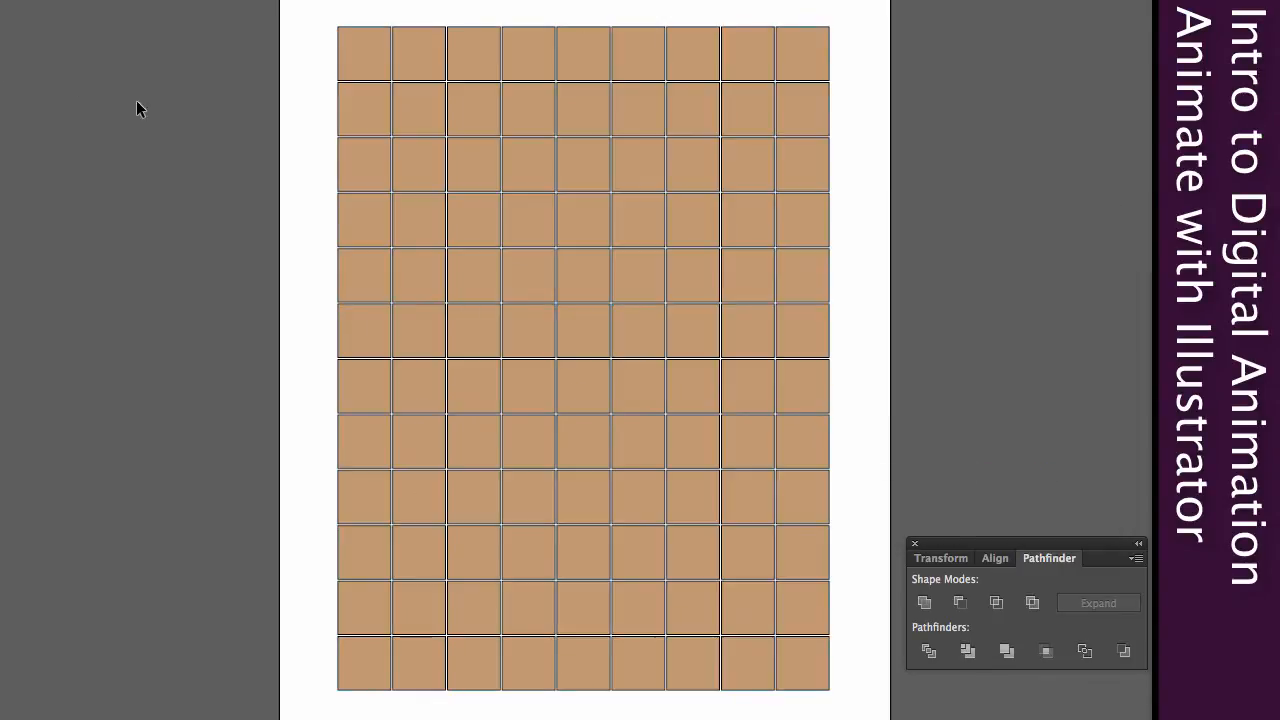
pyautogui.click(655, 388)
pyautogui.click(585, 395)
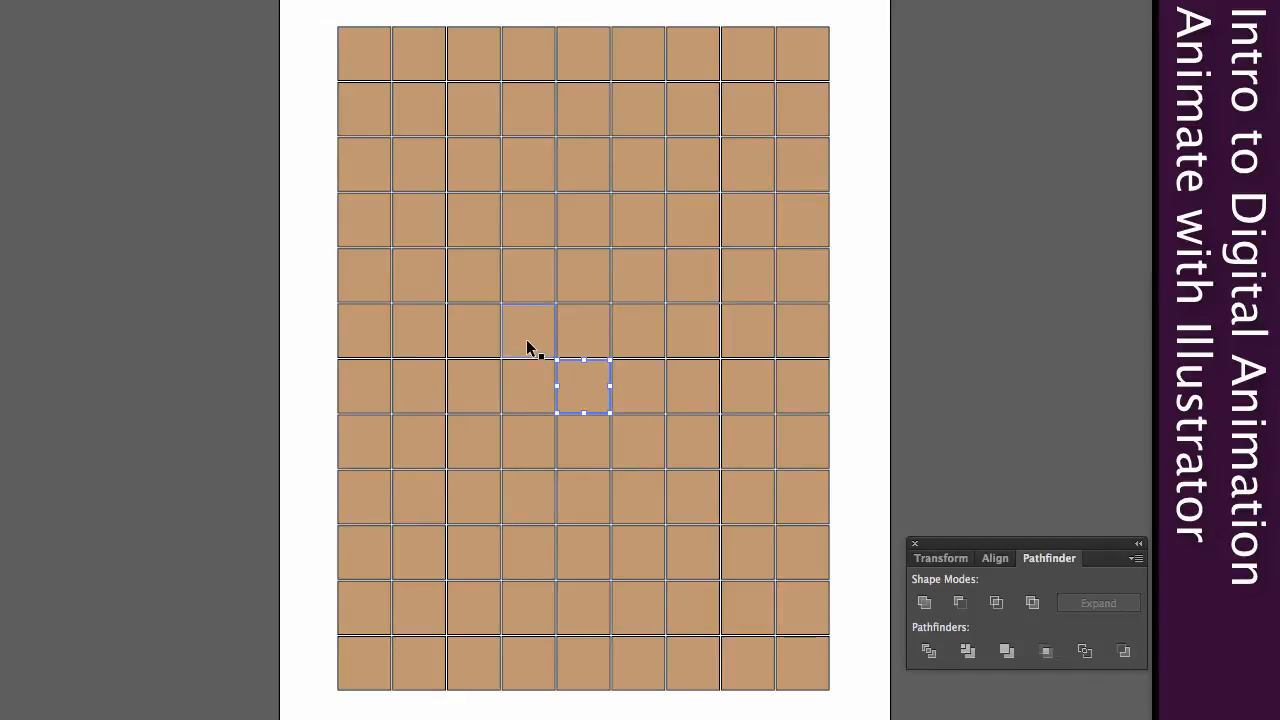
pyautogui.click(529, 346)
pyautogui.click(575, 280)
pyautogui.click(895, 287)
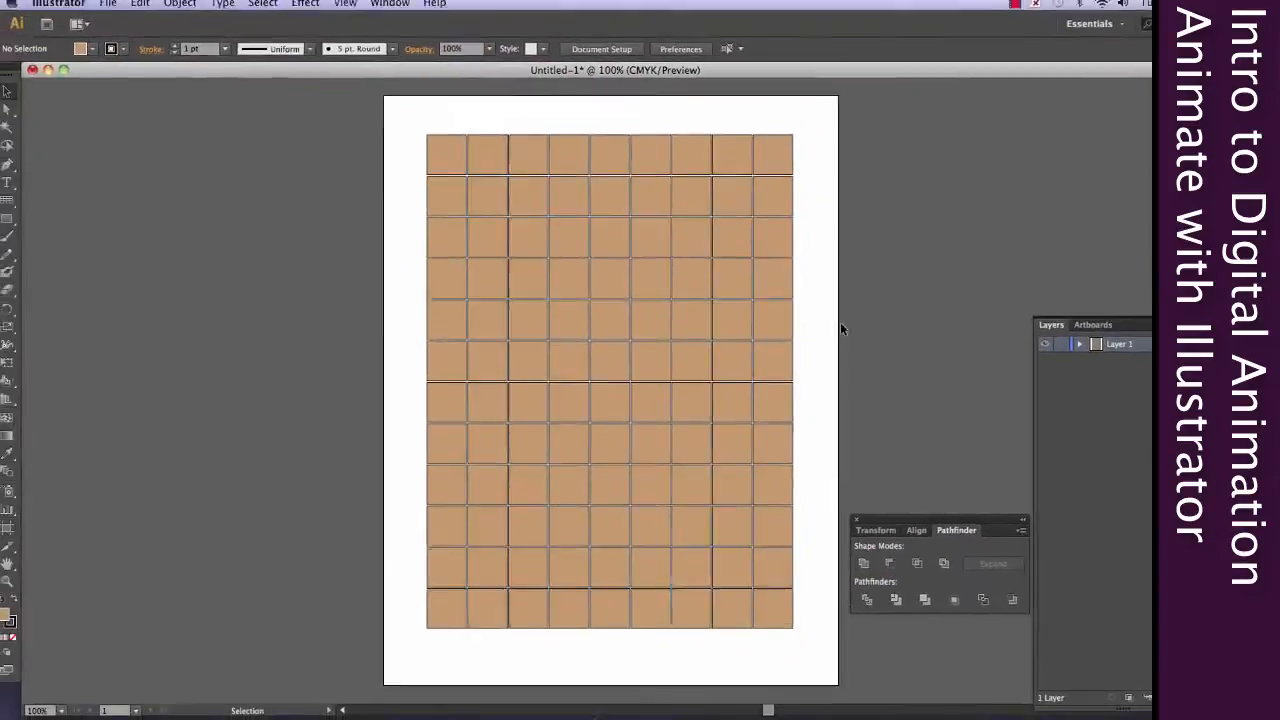
# Select all cells of the grid and remove their tan fill, keeping only the outlines
pyautogui.moveTo(396, 118); pyautogui.dragTo(790, 686)
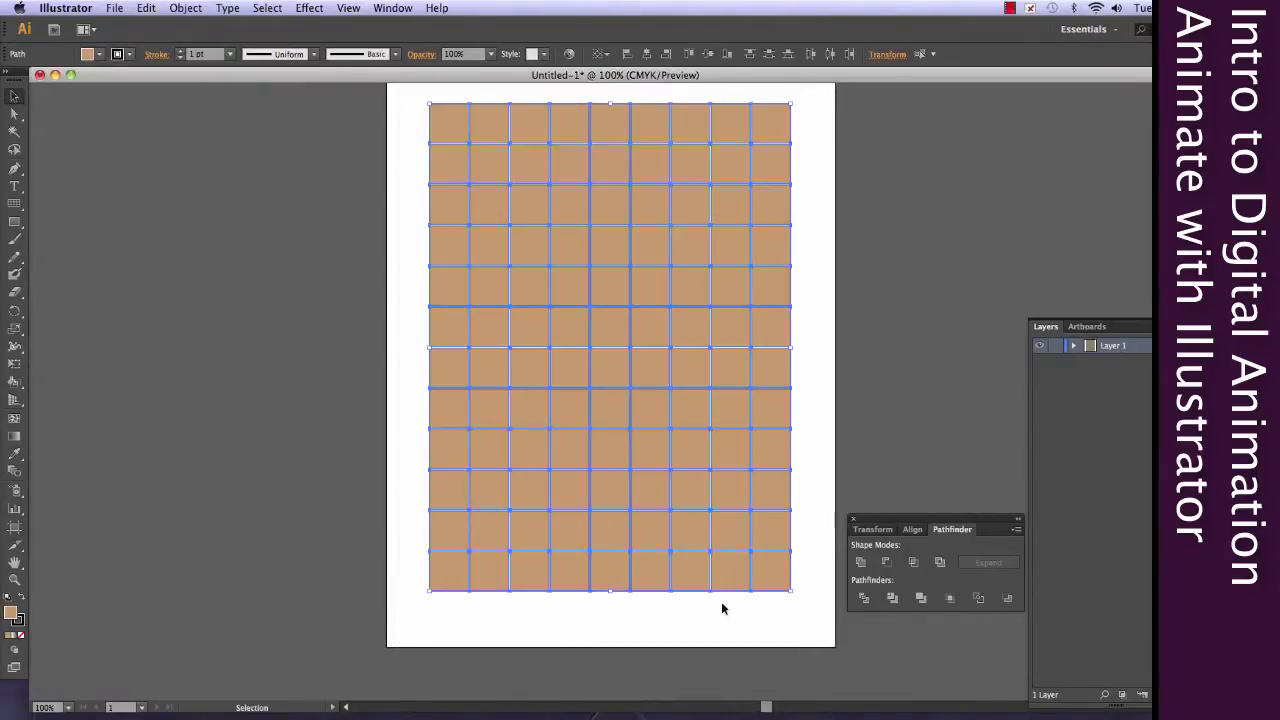
pyautogui.click(24, 639)
pyautogui.click(397, 459)
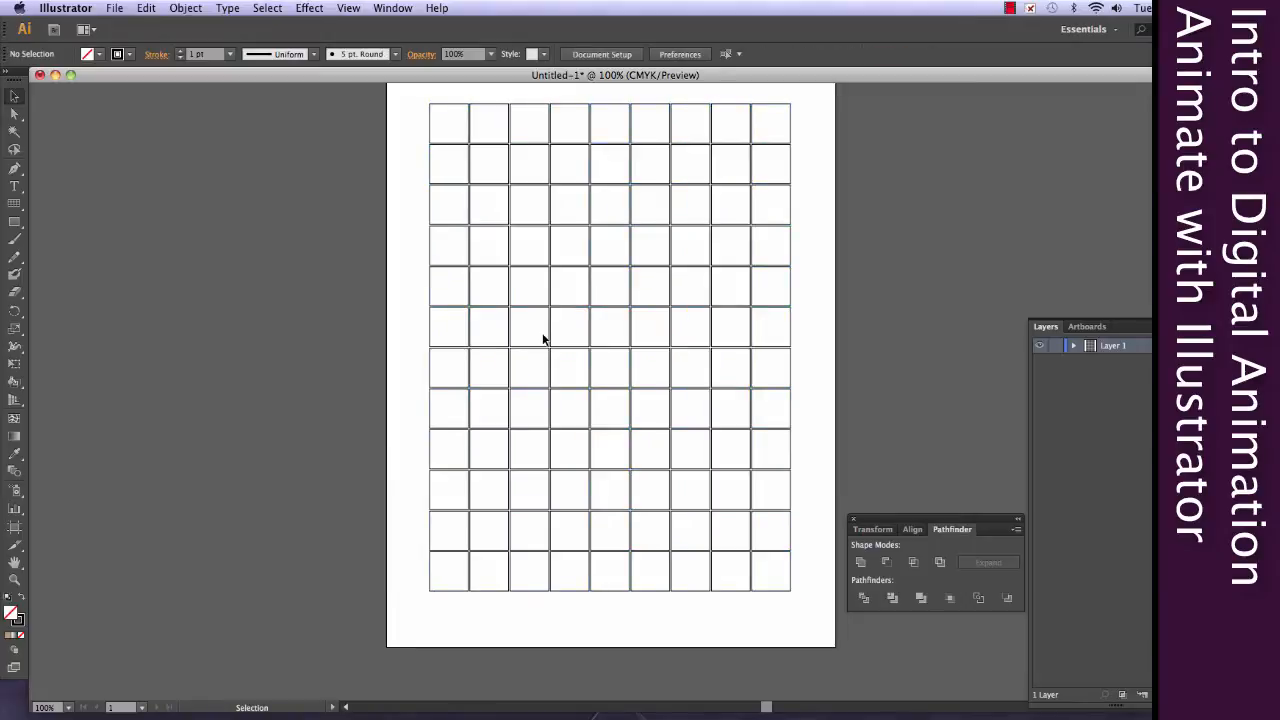
# Try selecting unfilled cells by their outlines, singly and together, in the second and third columns of the fifth row
pyautogui.click(548, 270)
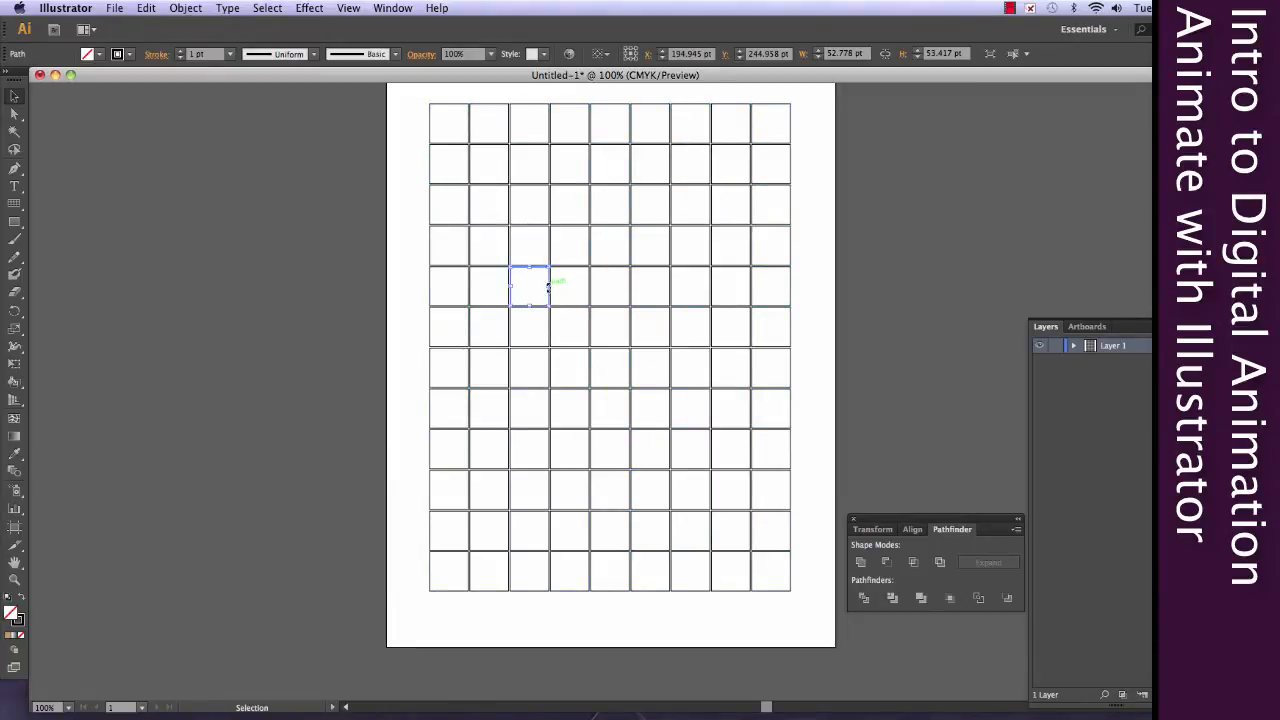
pyautogui.moveTo(808, 566); pyautogui.dragTo(412, 134)
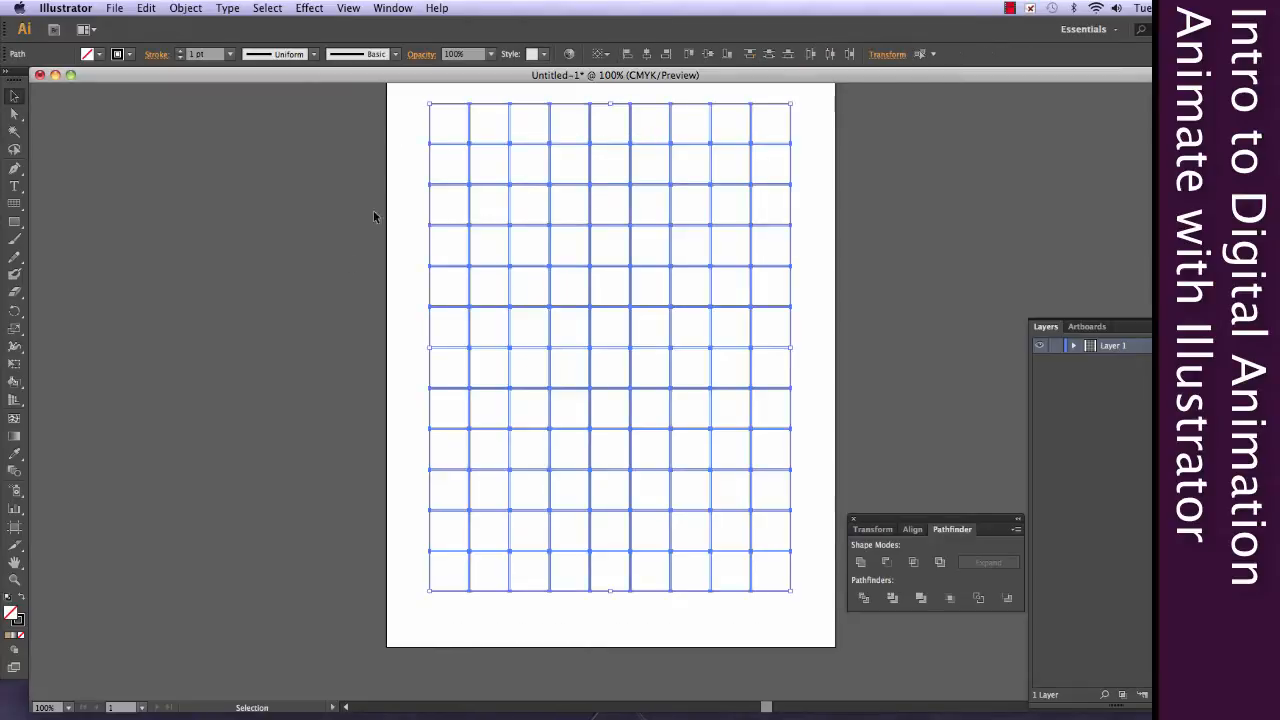
pyautogui.click(402, 322)
pyautogui.click(505, 308)
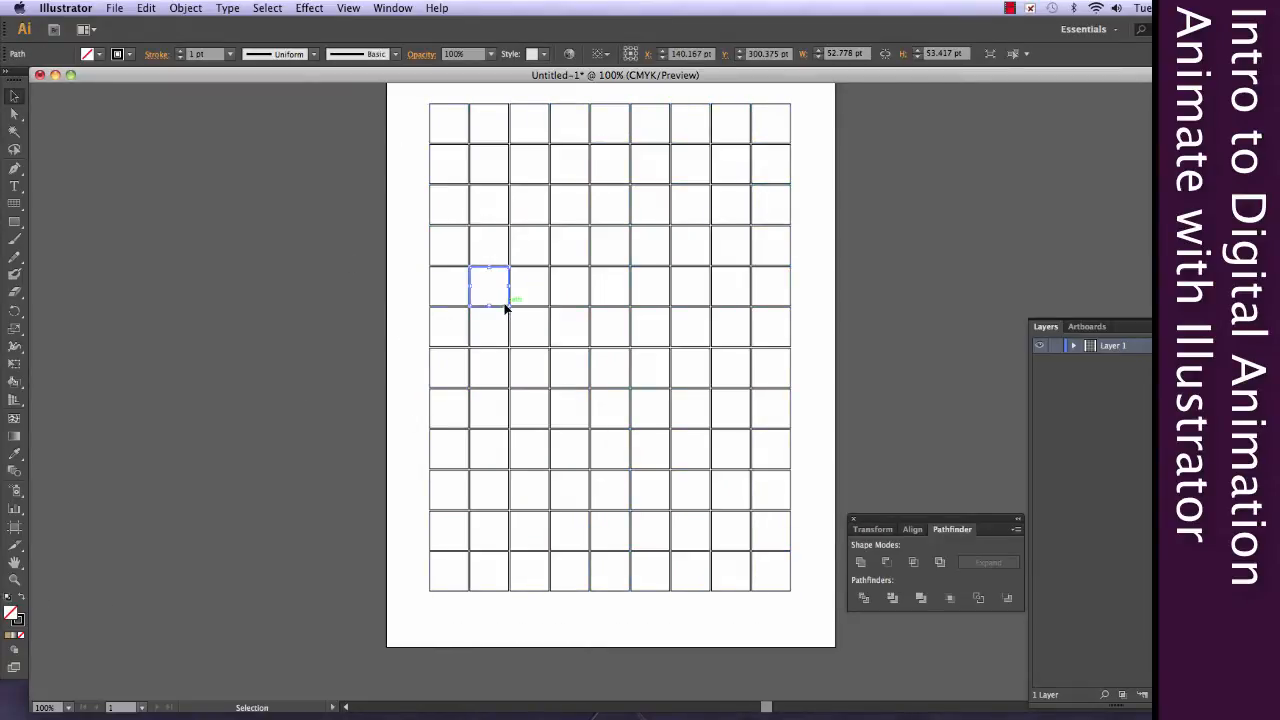
pyautogui.keyDown('shift'); pyautogui.click(549, 308); pyautogui.keyUp('shift')
pyautogui.keyDown('shift'); pyautogui.click(547, 308); pyautogui.keyUp('shift')
# Fill the cell in the third column of the fifth row with a light red
pyautogui.click(547, 304)
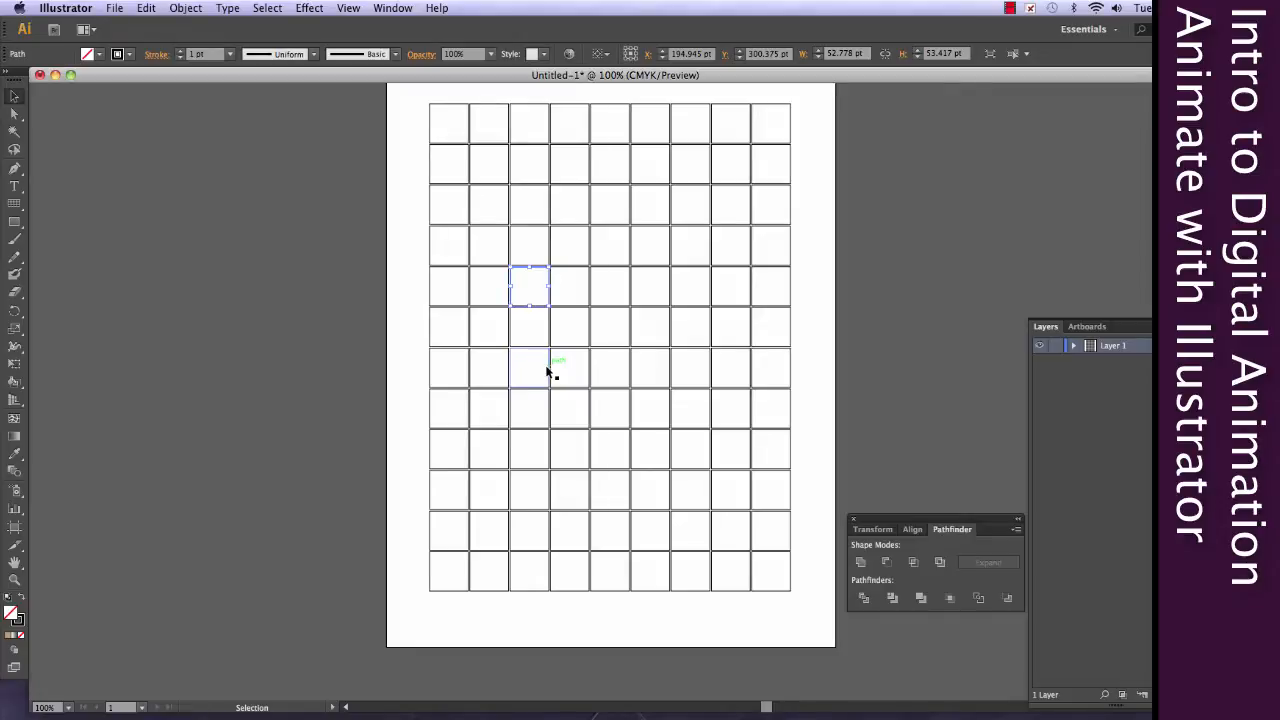
pyautogui.doubleClick(14, 616)
pyautogui.moveTo(593, 264); pyautogui.dragTo(881, 192)
pyautogui.click(822, 248)
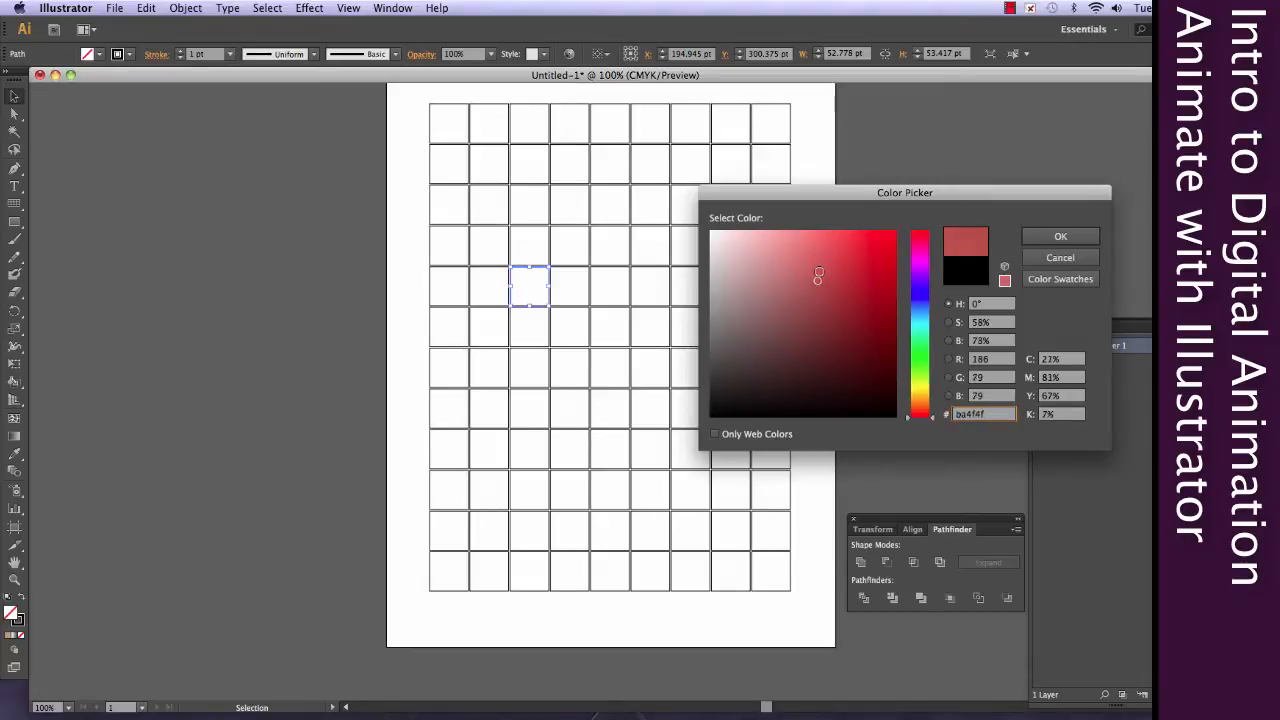
pyautogui.click(1060, 240)
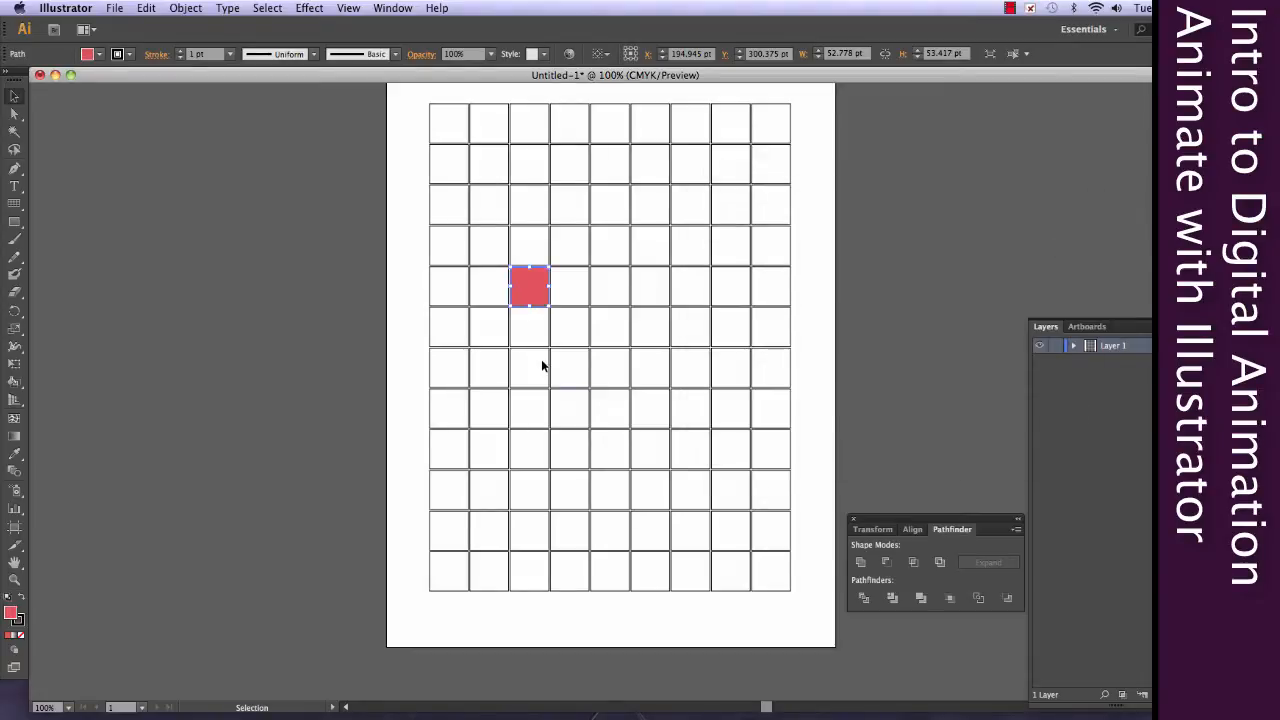
# Fill the two cells directly below the red cell with the same red
pyautogui.click(545, 342)
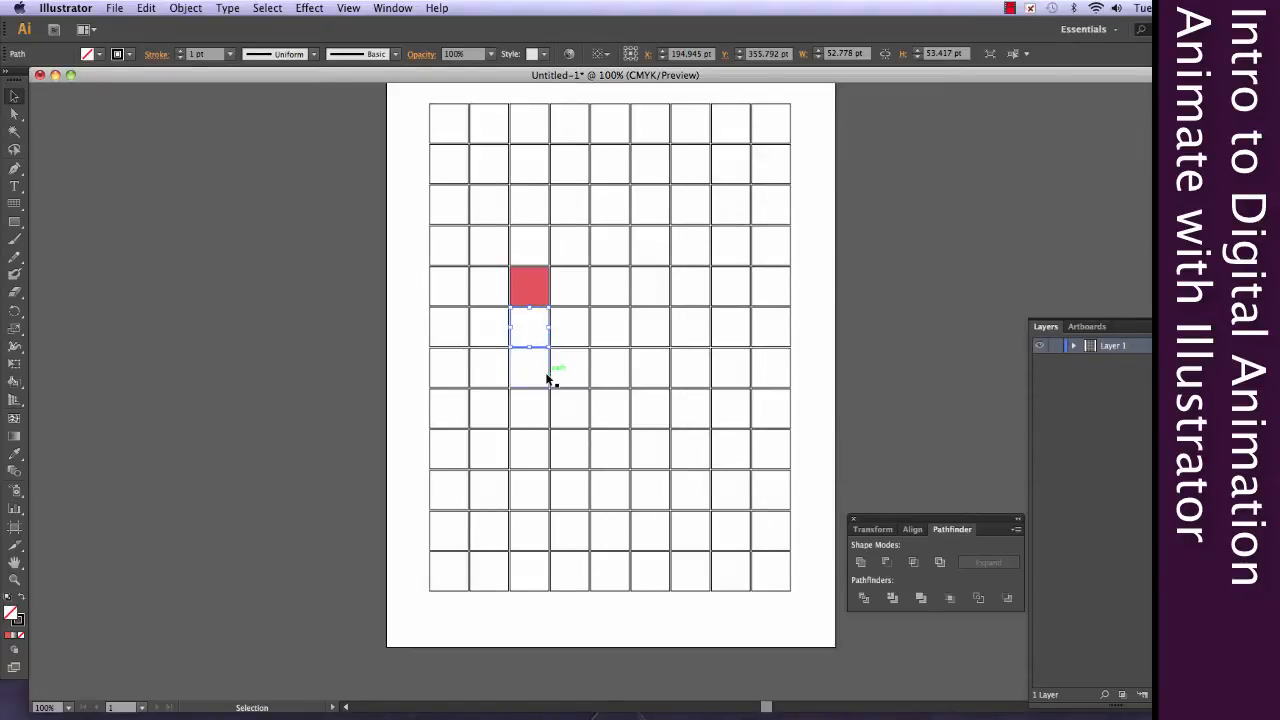
pyautogui.click(8, 635)
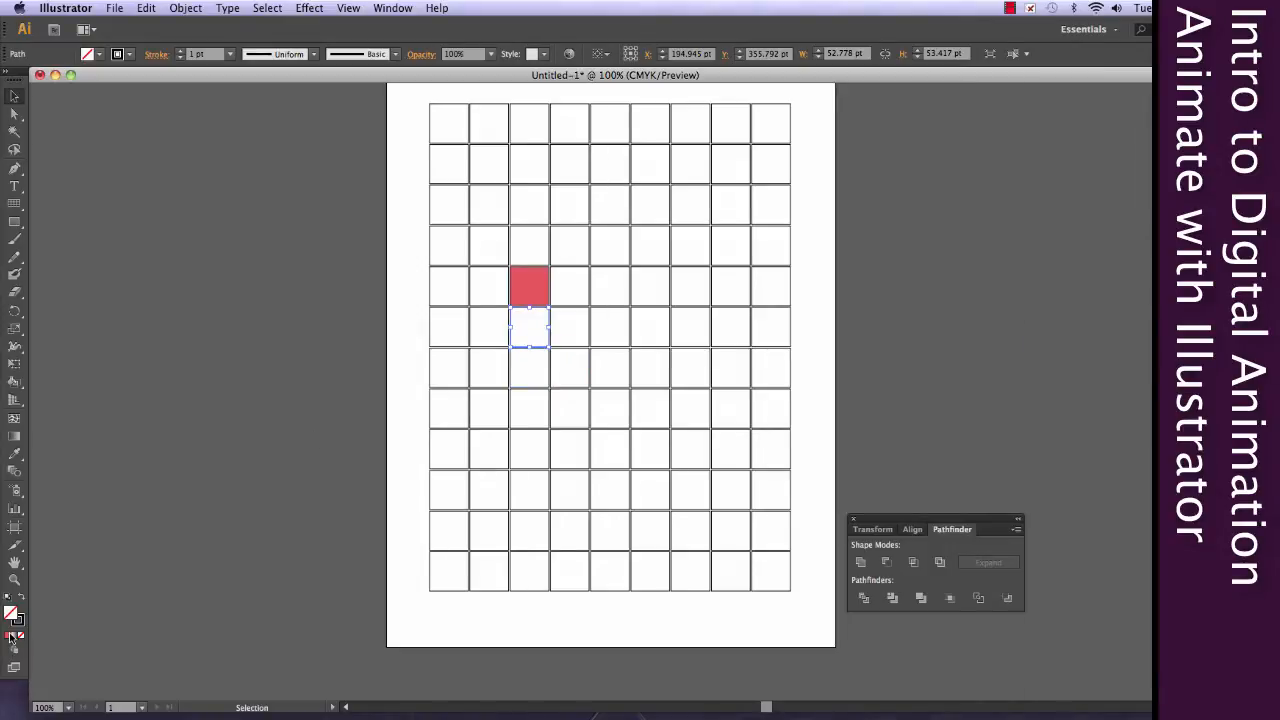
pyautogui.click(546, 378)
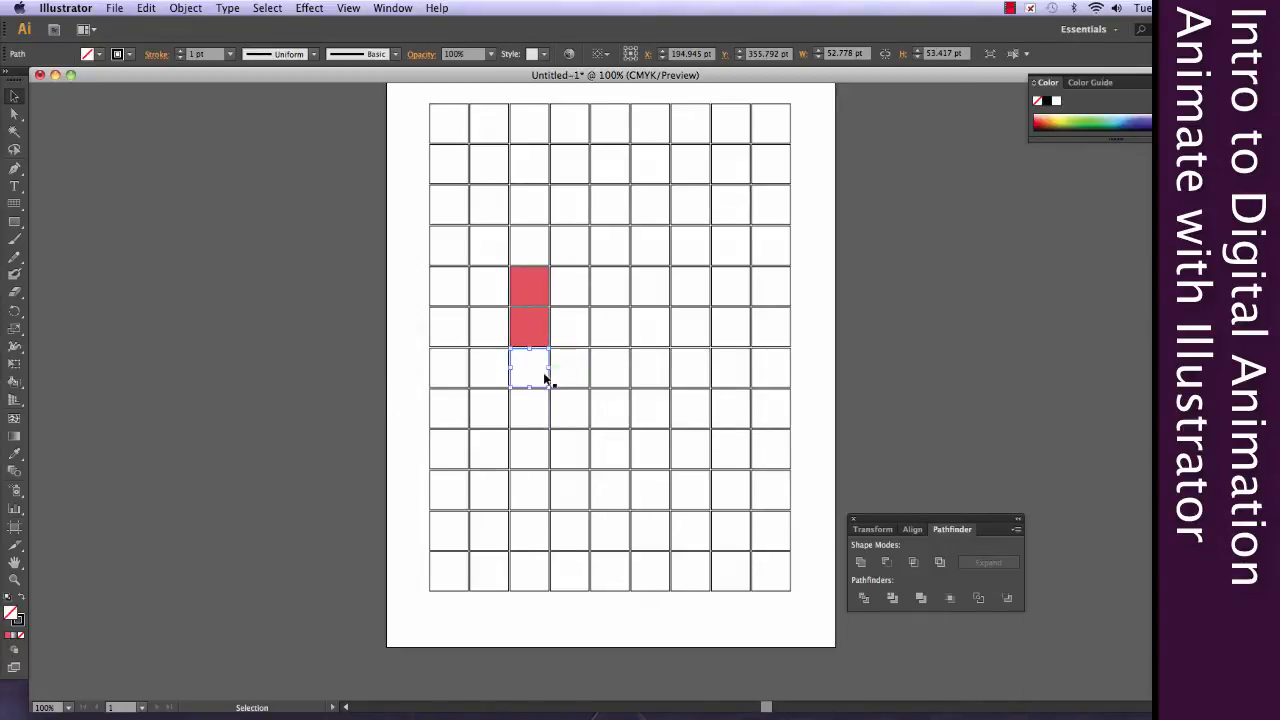
pyautogui.click(9, 636)
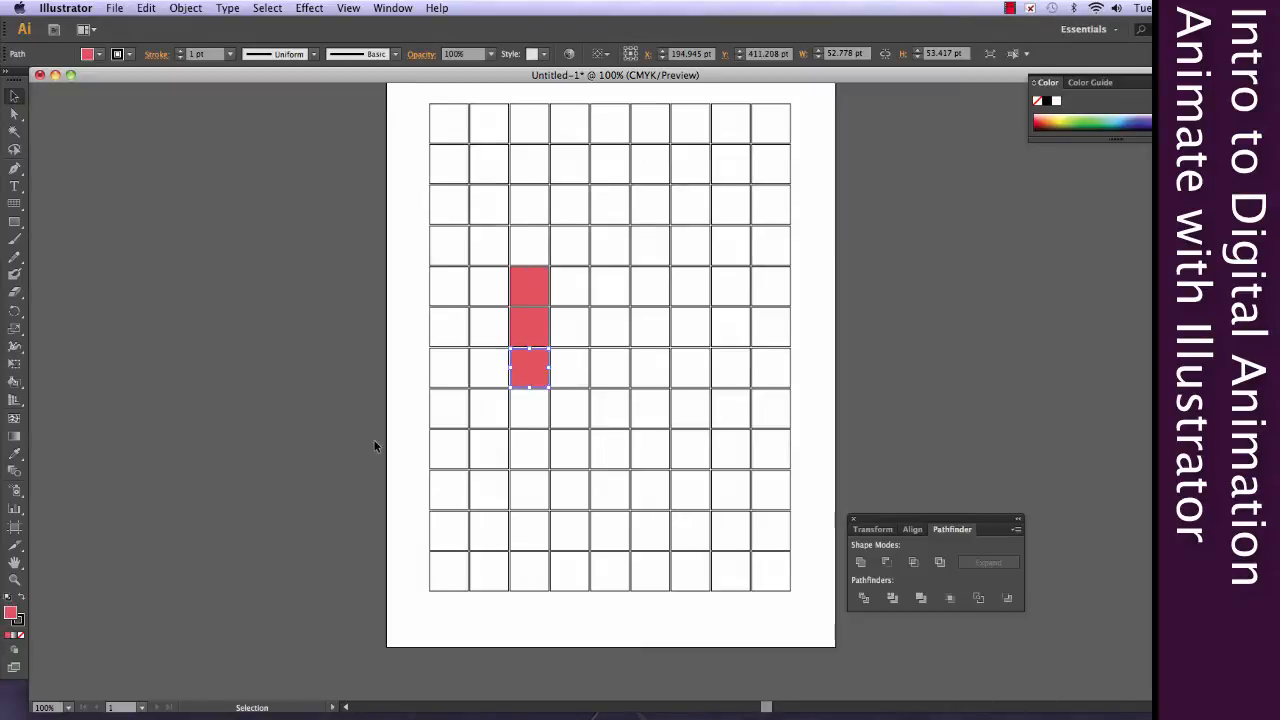
# Select the cells below and beside the red column, from the fourth to the eighth row, and fill them with the same red
pyautogui.click(536, 427)
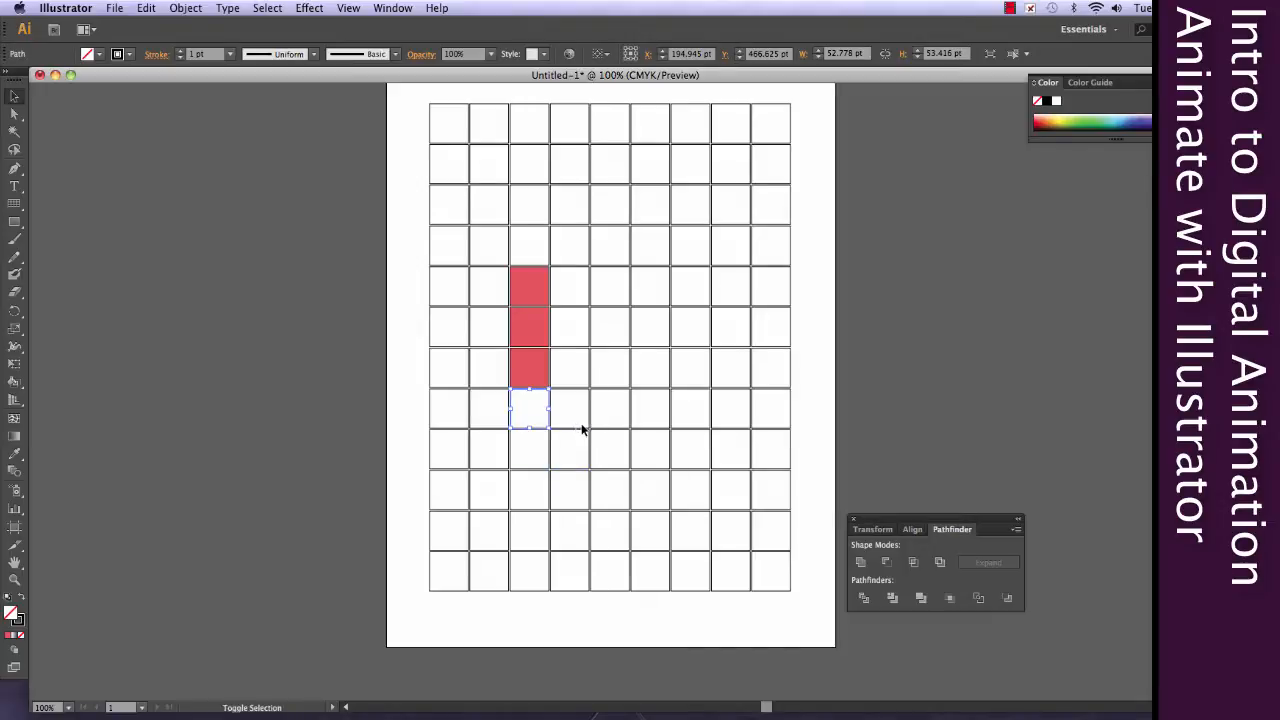
pyautogui.keyDown('shift'); pyautogui.click(583, 428); pyautogui.keyUp('shift')
pyautogui.keyDown('shift'); pyautogui.click(588, 370); pyautogui.keyUp('shift')
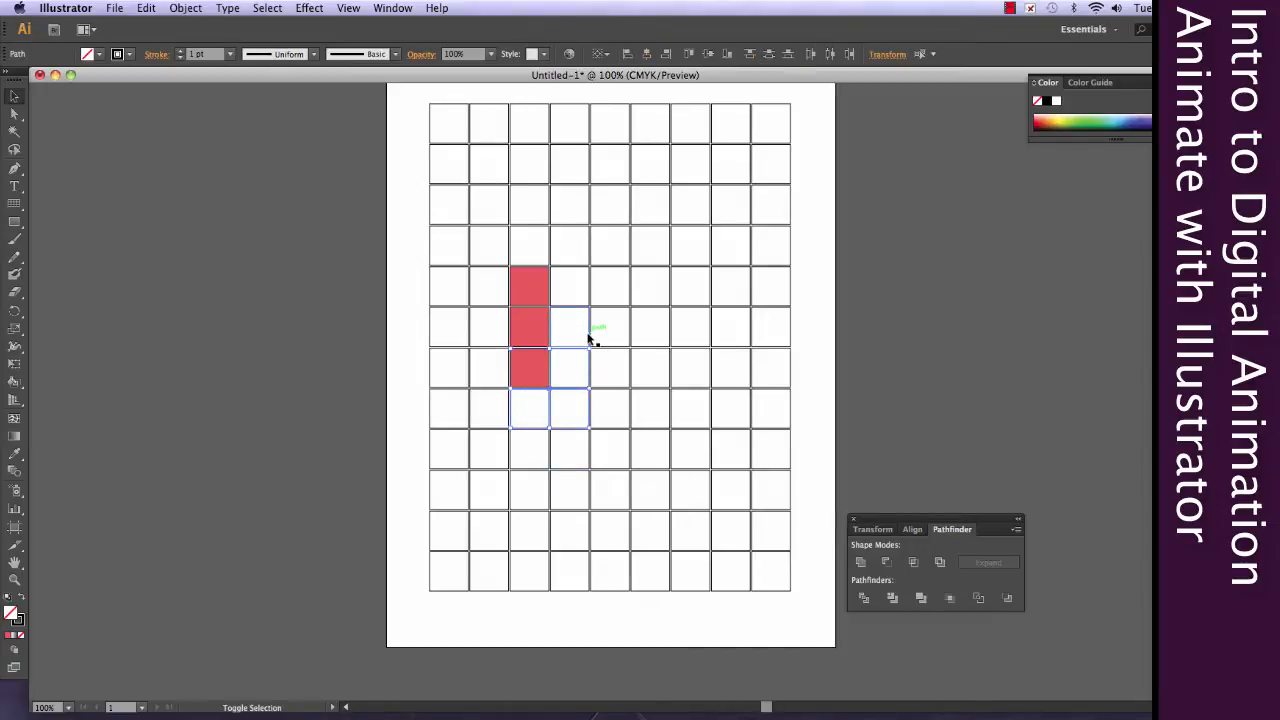
pyautogui.keyDown('shift'); pyautogui.click(589, 332); pyautogui.keyUp('shift')
pyautogui.keyDown('shift'); pyautogui.click(590, 295); pyautogui.keyUp('shift')
pyautogui.keyDown('shift'); pyautogui.click(590, 258); pyautogui.keyUp('shift')
pyautogui.keyDown('shift'); pyautogui.click(629, 255); pyautogui.keyUp('shift')
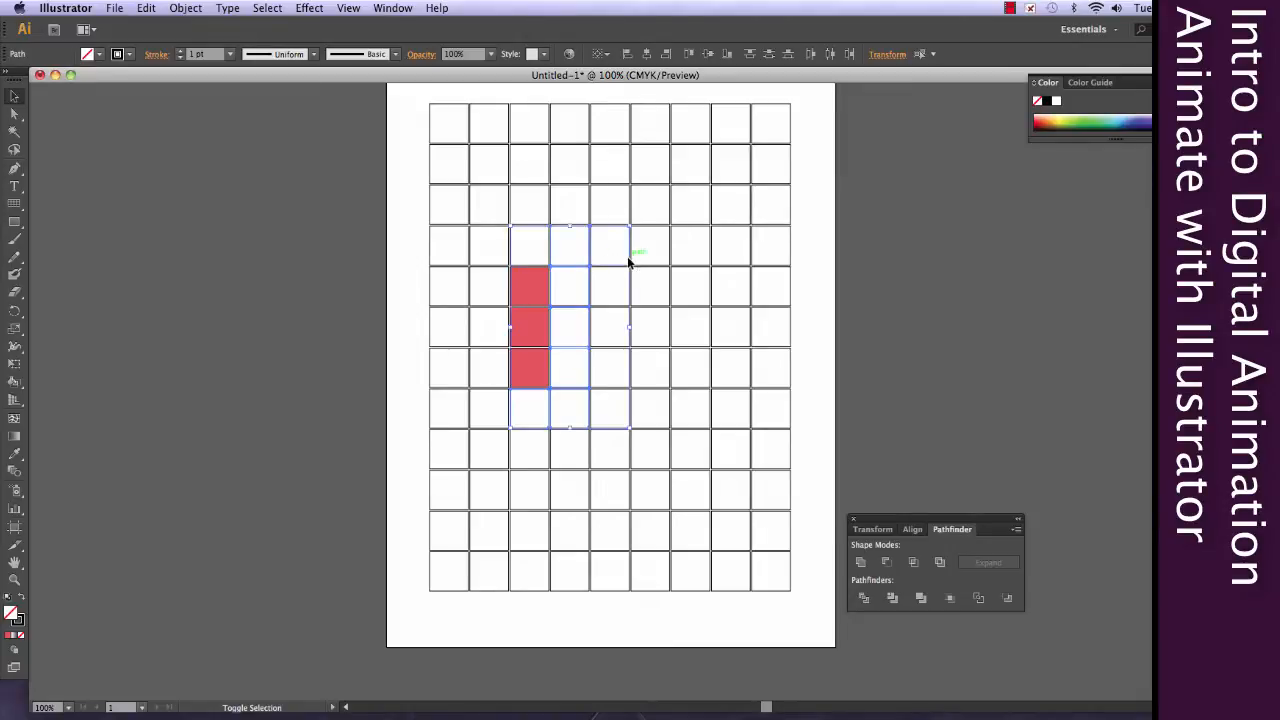
pyautogui.keyDown('shift'); pyautogui.click(630, 300); pyautogui.keyUp('shift')
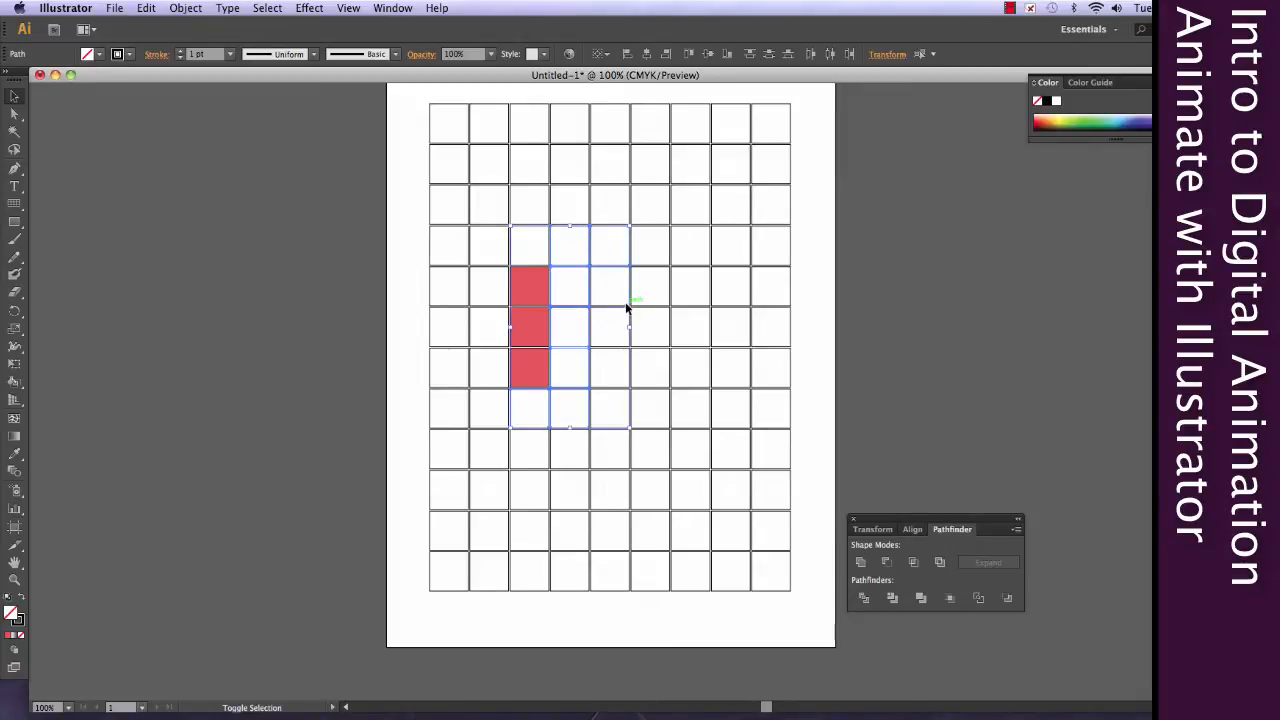
pyautogui.keyDown('shift'); pyautogui.click(618, 385); pyautogui.keyUp('shift')
pyautogui.keyDown('shift'); pyautogui.click(658, 392); pyautogui.keyUp('shift')
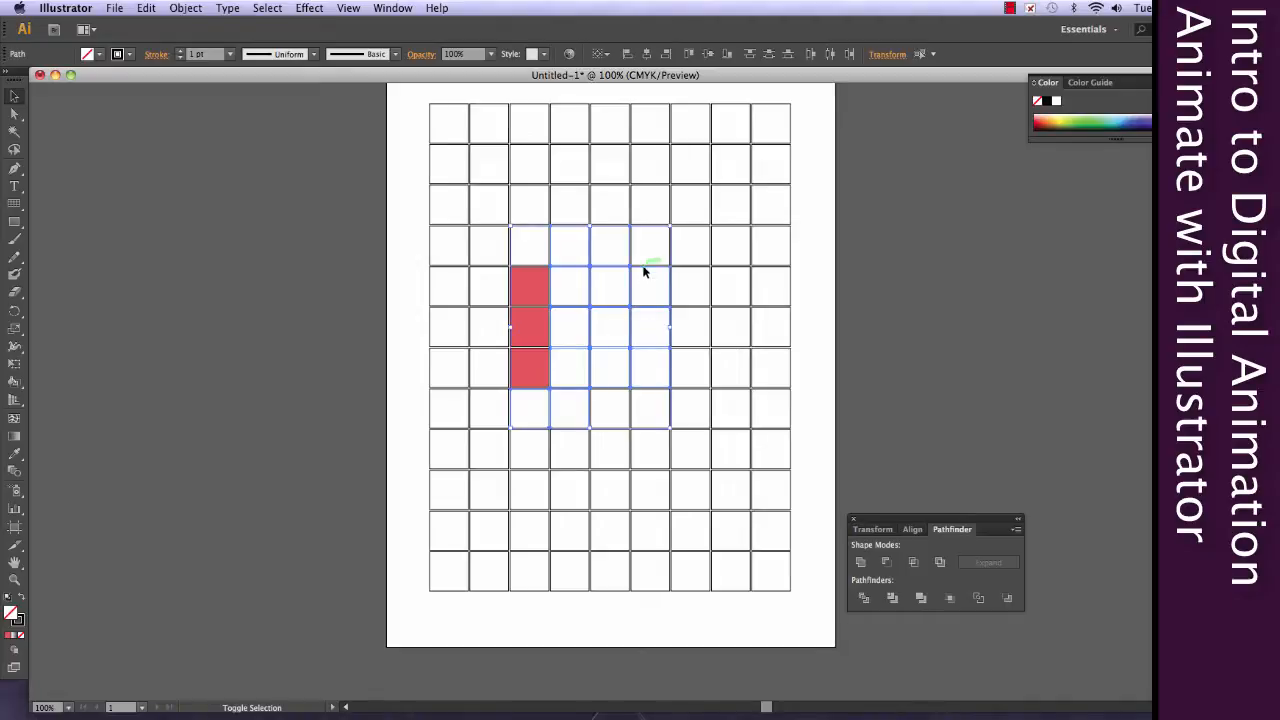
pyautogui.click(8, 635)
pyautogui.click(208, 425)
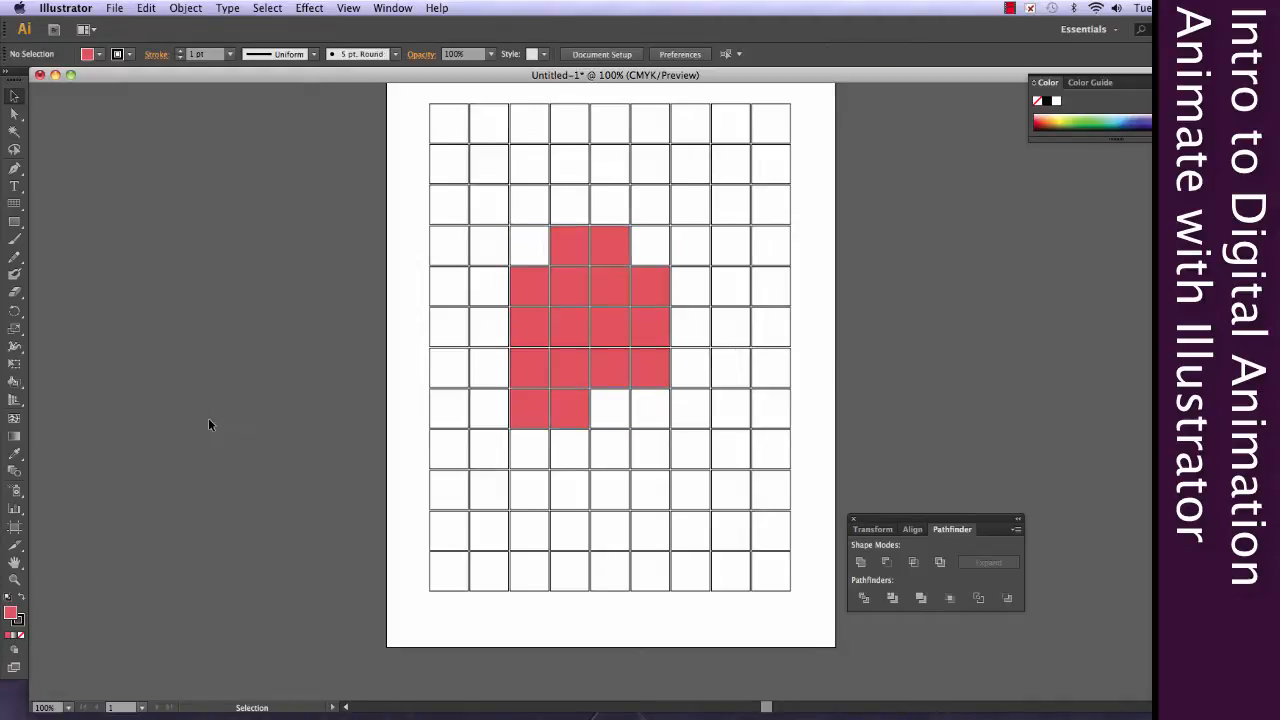
# Select the two empty cells in the eighth row beside the red shape, and undo the last red fill
pyautogui.click(615, 392)
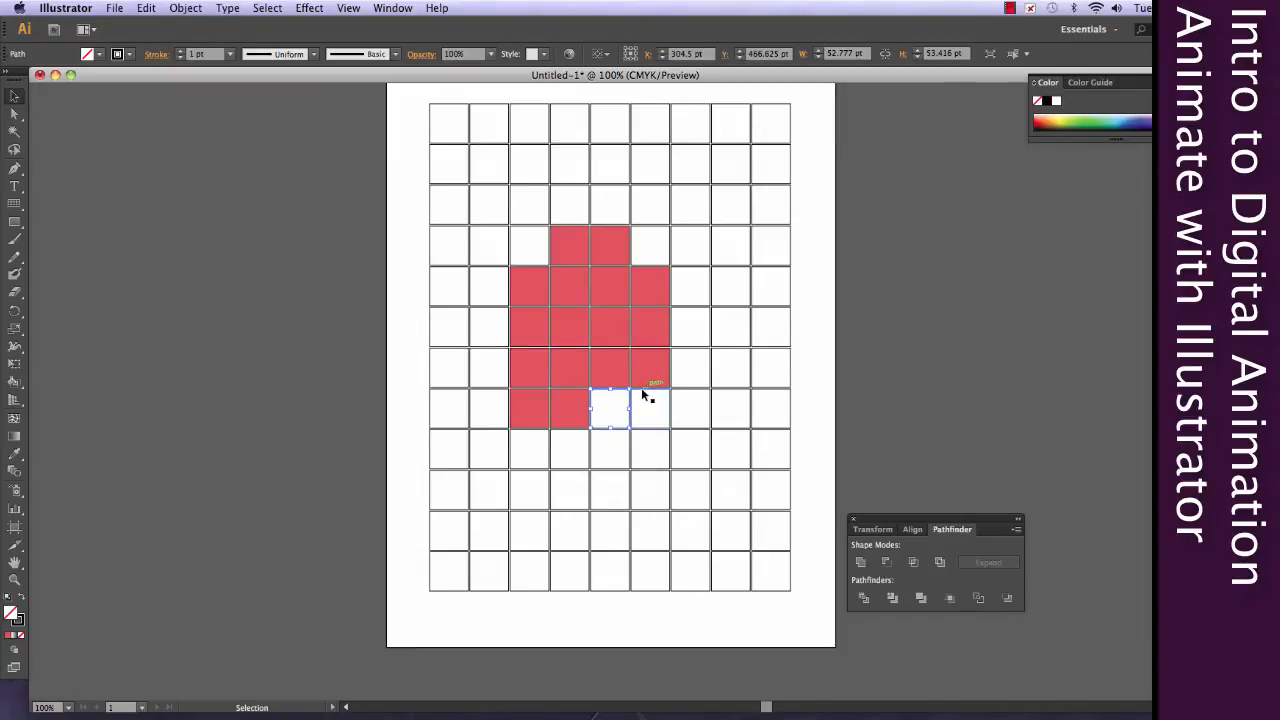
pyautogui.keyDown('shift'); pyautogui.click(648, 391); pyautogui.keyUp('shift')
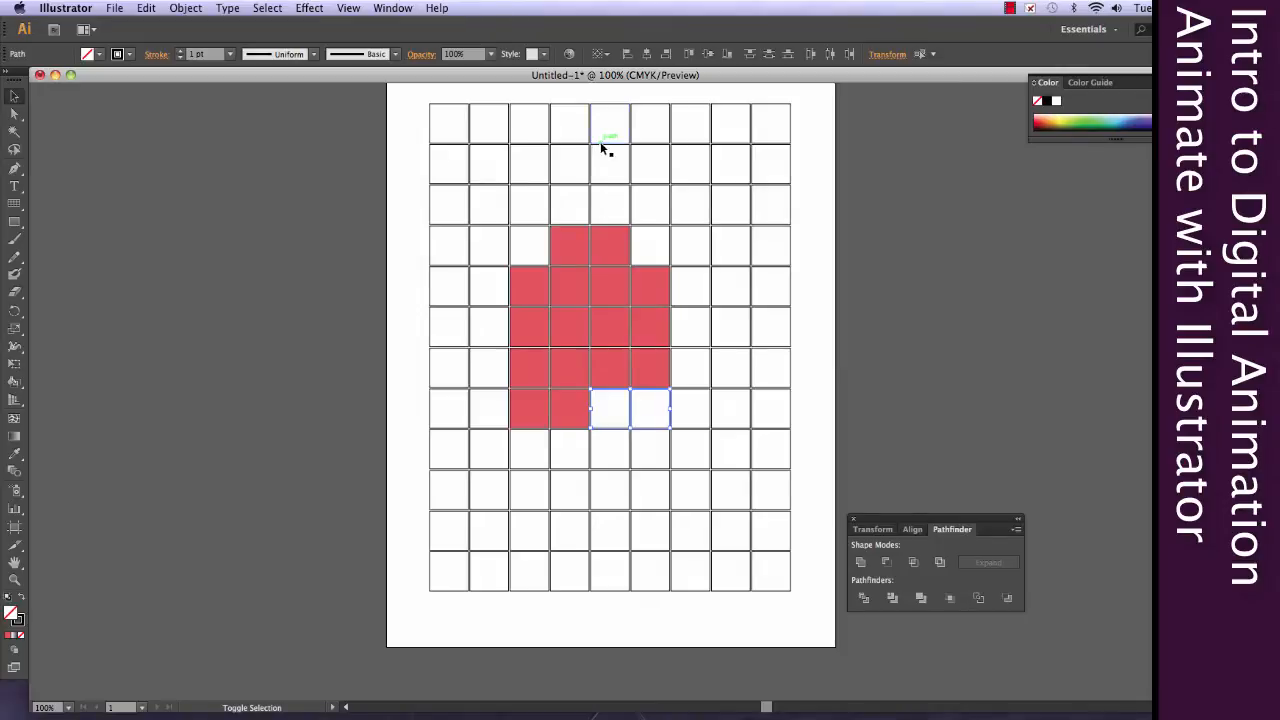
pyautogui.keyDown('shift'); pyautogui.click(617, 193); pyautogui.keyUp('shift')
pyautogui.keyDown('shift'); pyautogui.click(616, 187); pyautogui.keyUp('shift')
pyautogui.press('super+z')
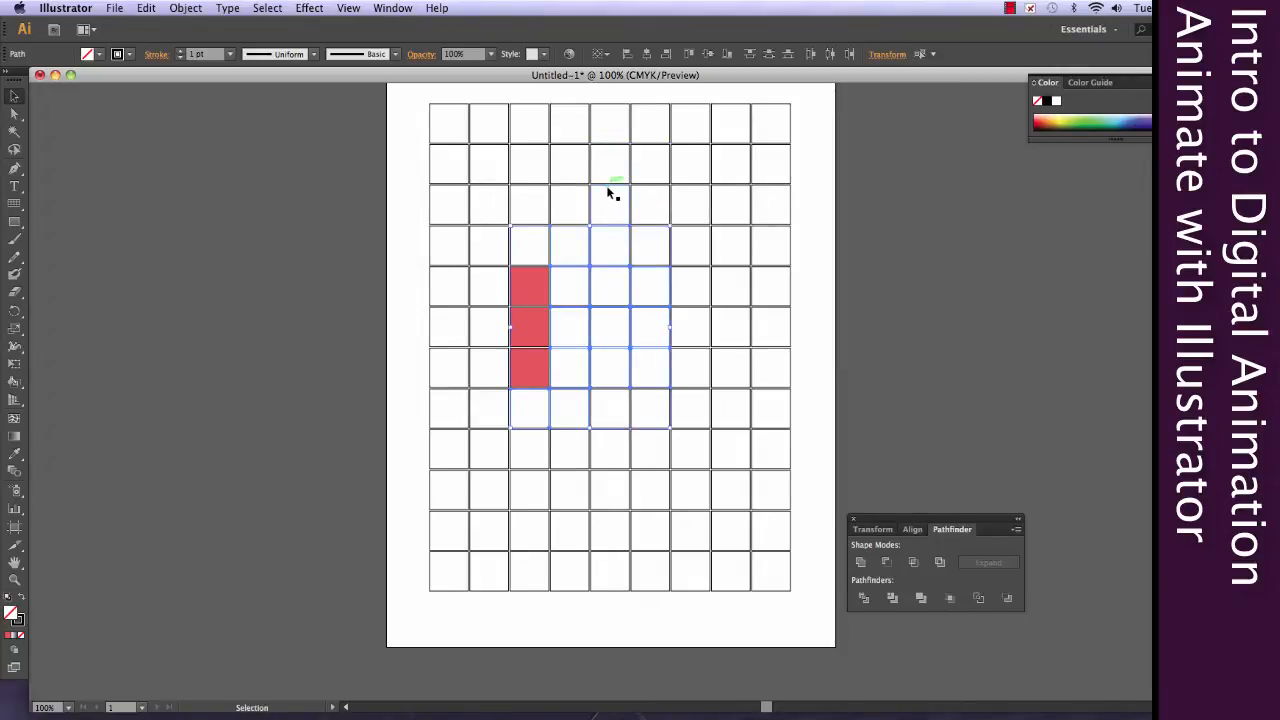
# Restore the undone red fill on the block of cells and clear the selection
pyautogui.click(146, 8)
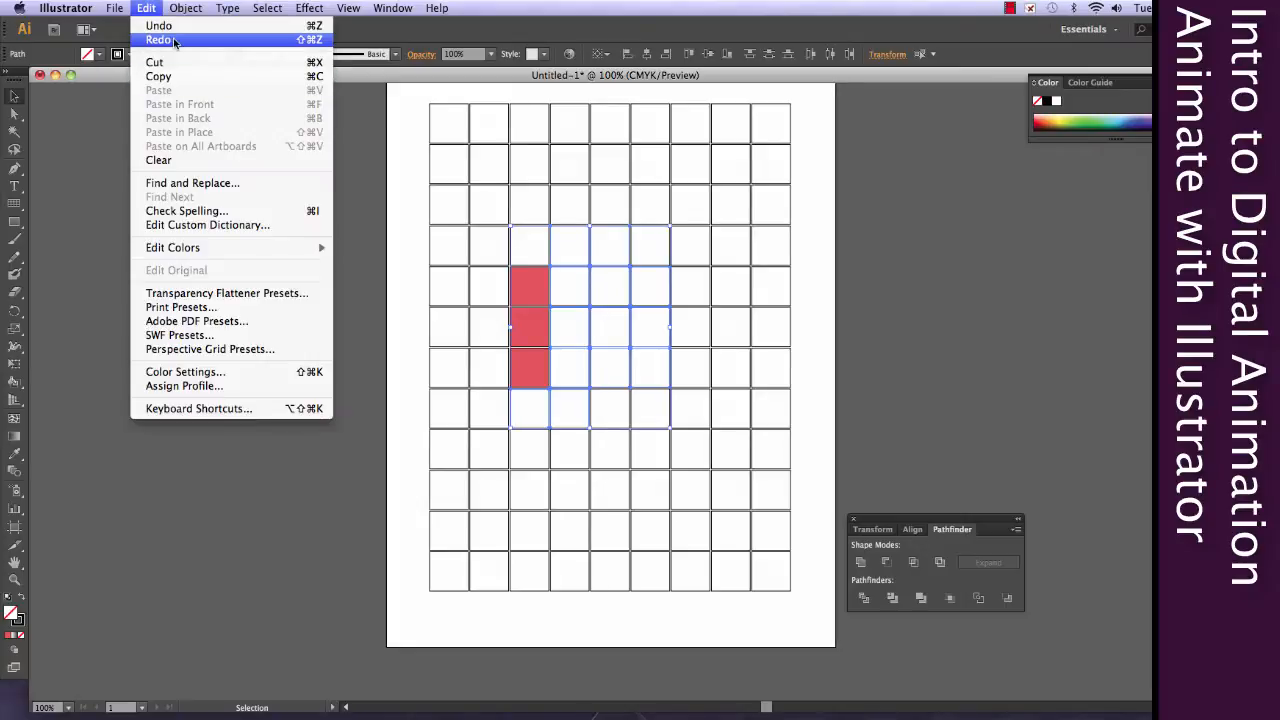
pyautogui.click(158, 39)
pyautogui.press('super+shift+a')
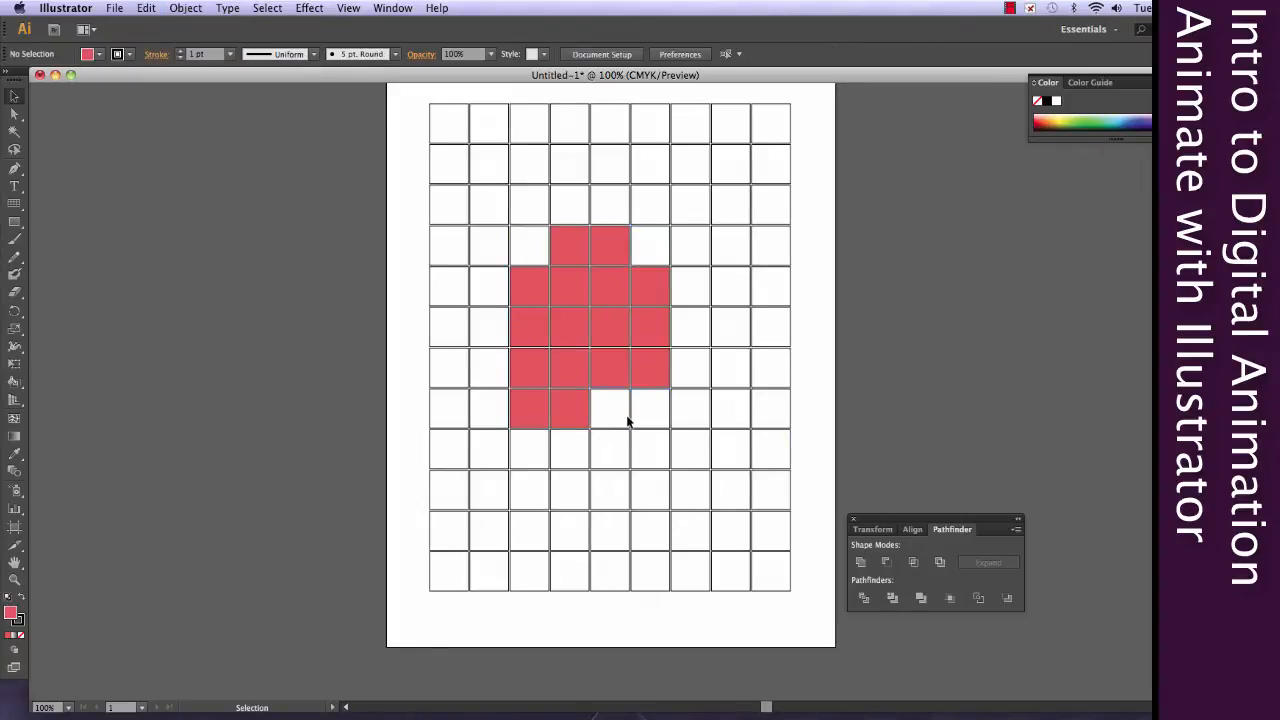
pyautogui.click(631, 420)
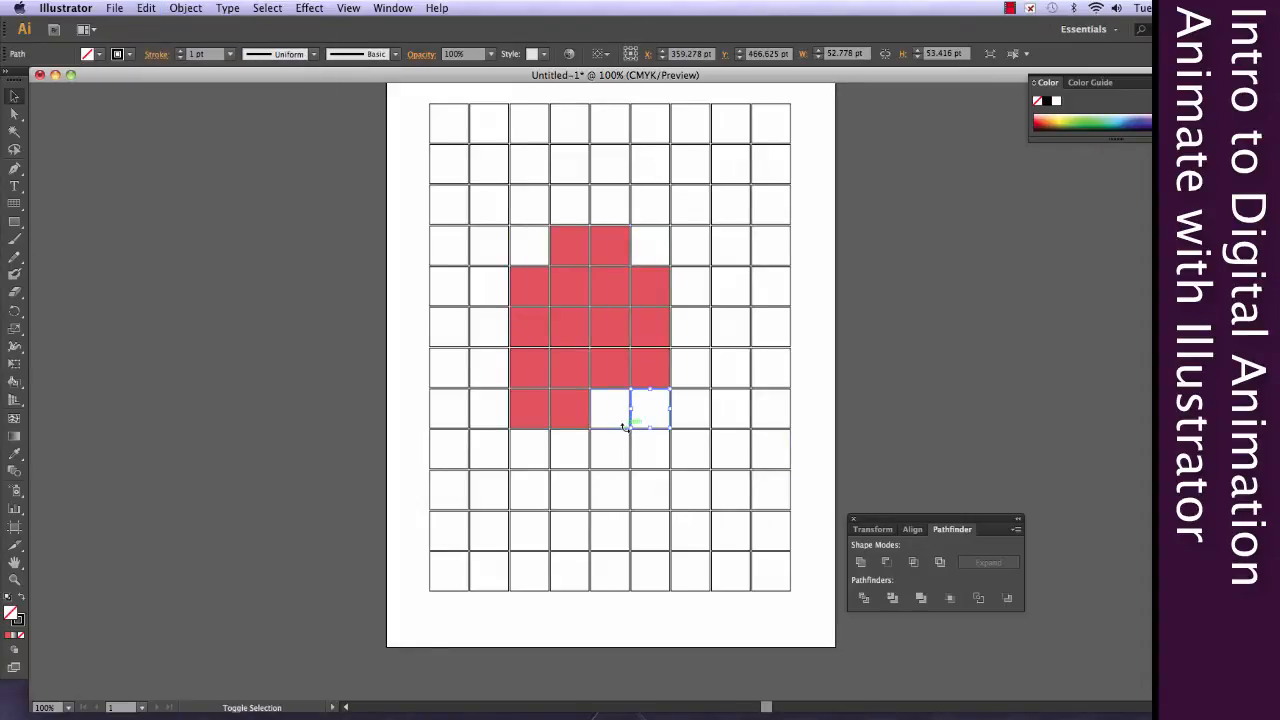
pyautogui.keyDown('shift'); pyautogui.click(618, 429); pyautogui.keyUp('shift')
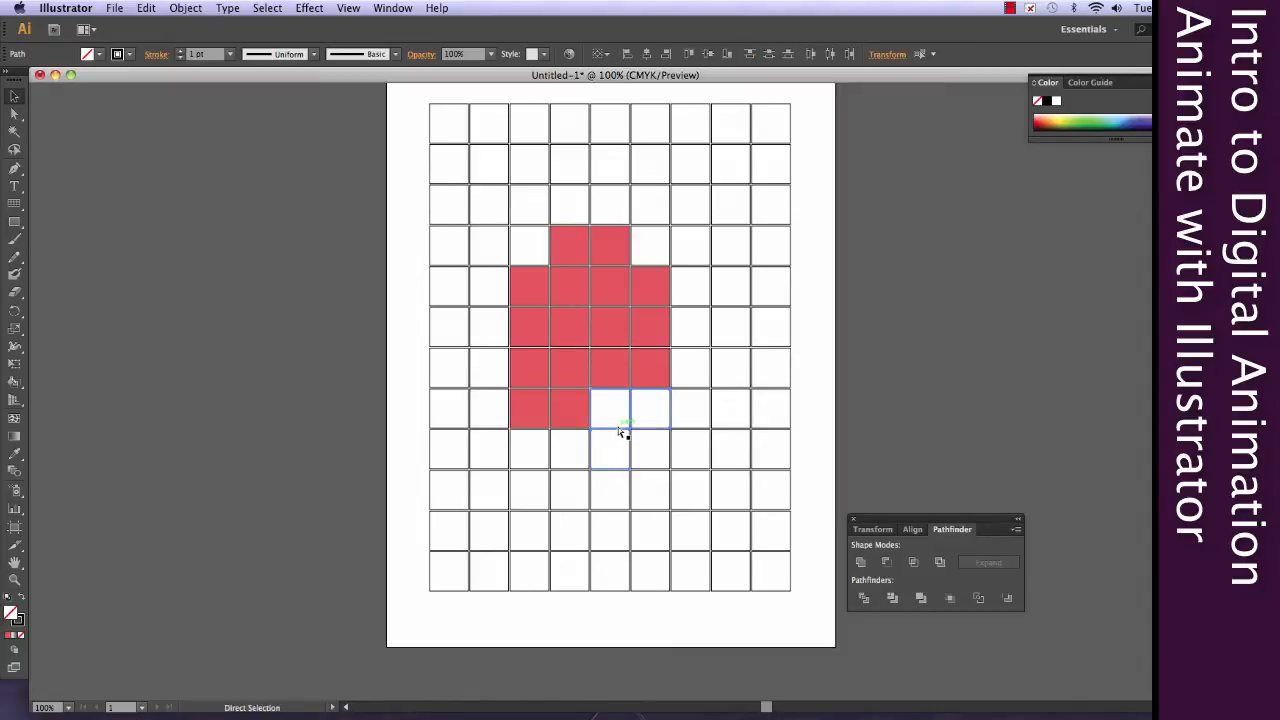
pyautogui.press('super+z')
pyautogui.click(146, 7)
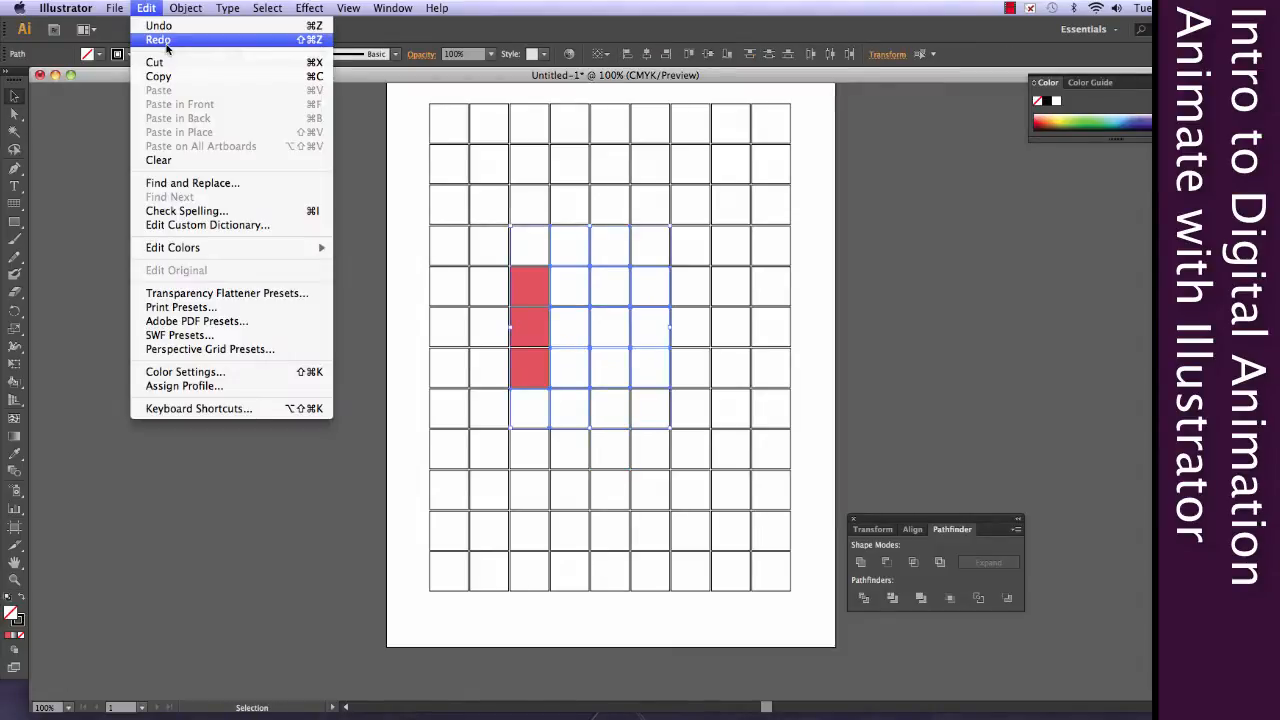
pyautogui.click(166, 43)
# Fill the eighth row's fifth and sixth cells, plus the stepped cells in columns five to seven of rows two to four, with the same red
pyautogui.click(606, 410)
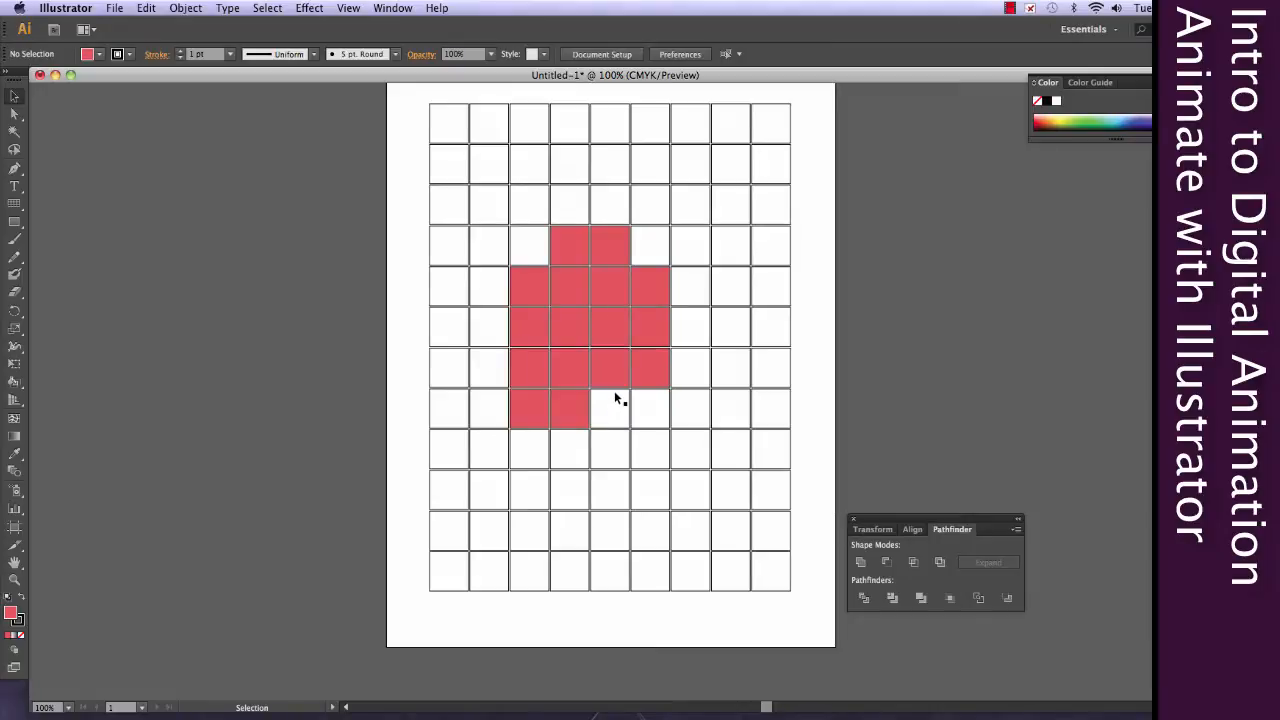
pyautogui.click(616, 393)
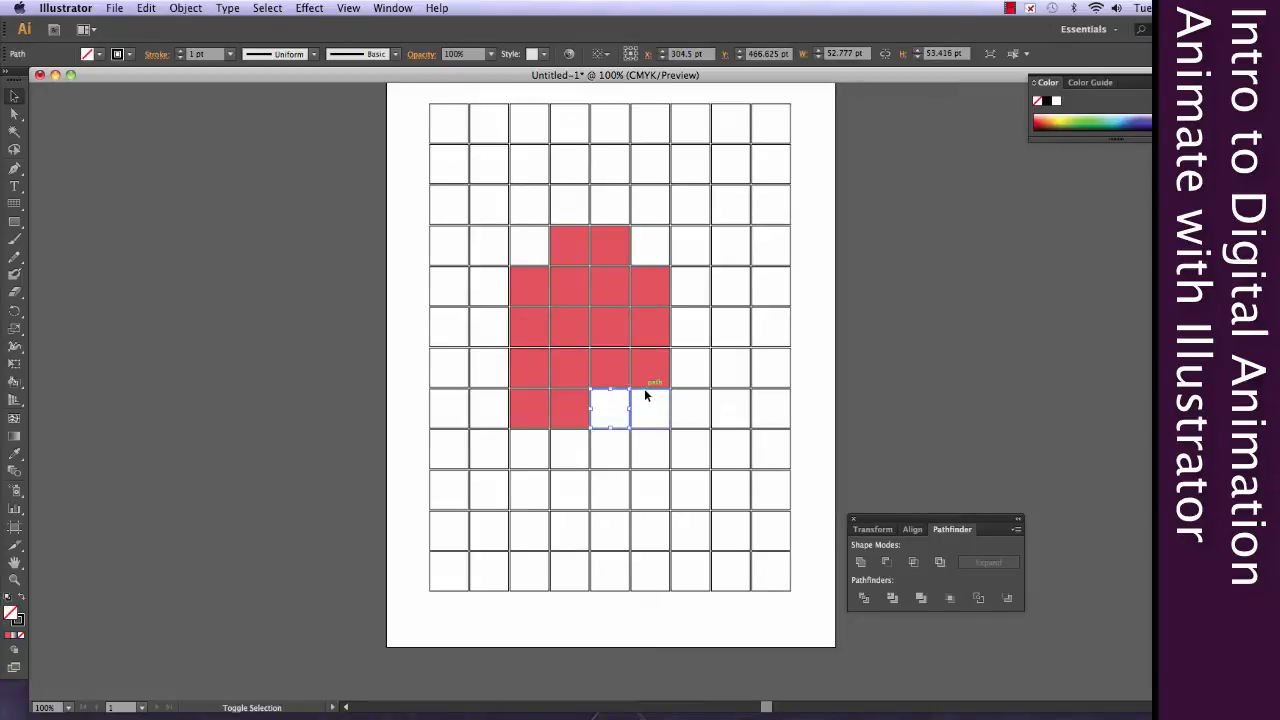
pyautogui.keyDown('shift'); pyautogui.click(644, 392); pyautogui.keyUp('shift')
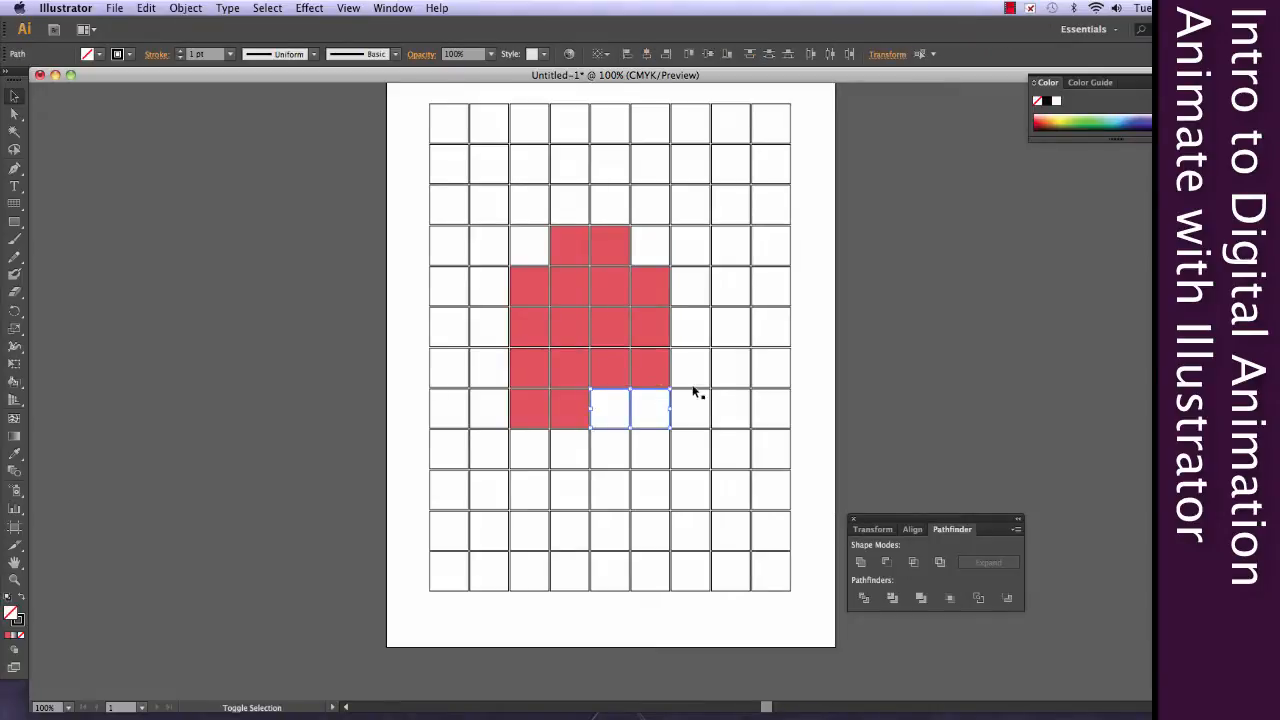
pyautogui.keyDown('shift'); pyautogui.click(610, 190); pyautogui.keyUp('shift')
pyautogui.keyDown('shift'); pyautogui.click(606, 150); pyautogui.keyUp('shift')
pyautogui.keyDown('shift'); pyautogui.click(649, 196); pyautogui.keyUp('shift')
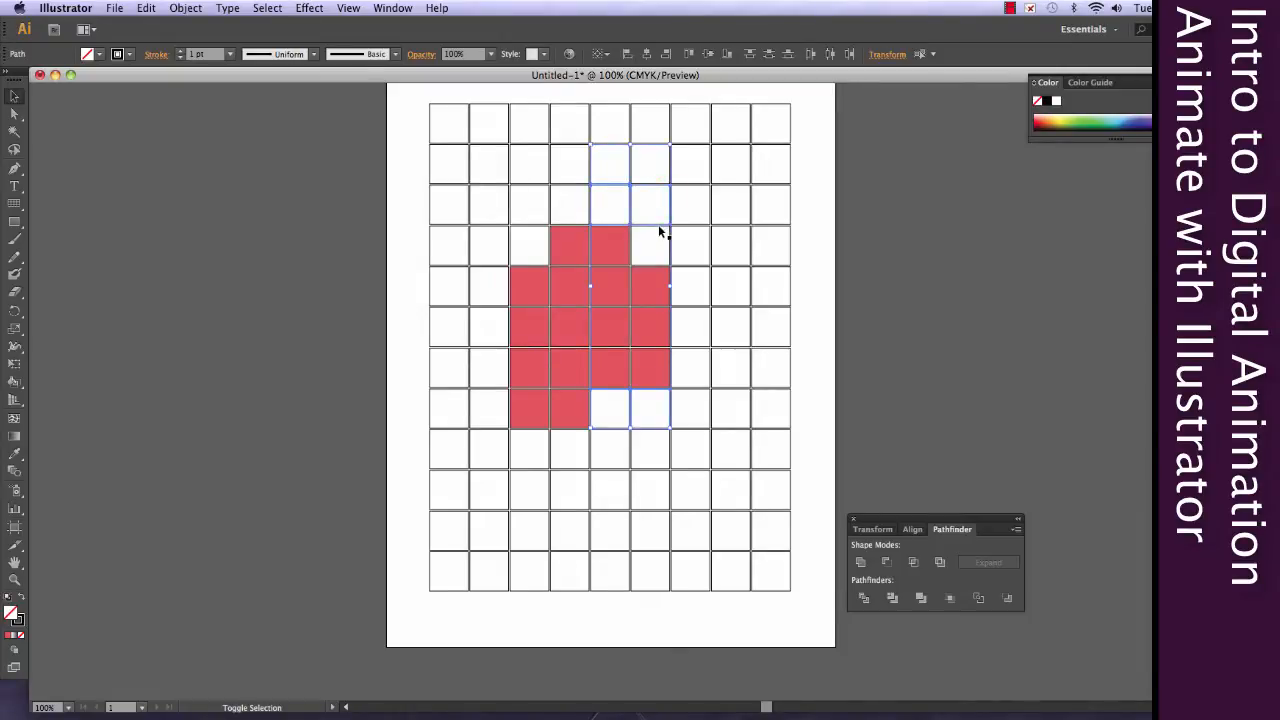
pyautogui.keyDown('shift'); pyautogui.click(656, 229); pyautogui.keyUp('shift')
pyautogui.keyDown('shift'); pyautogui.click(686, 226); pyautogui.keyUp('shift')
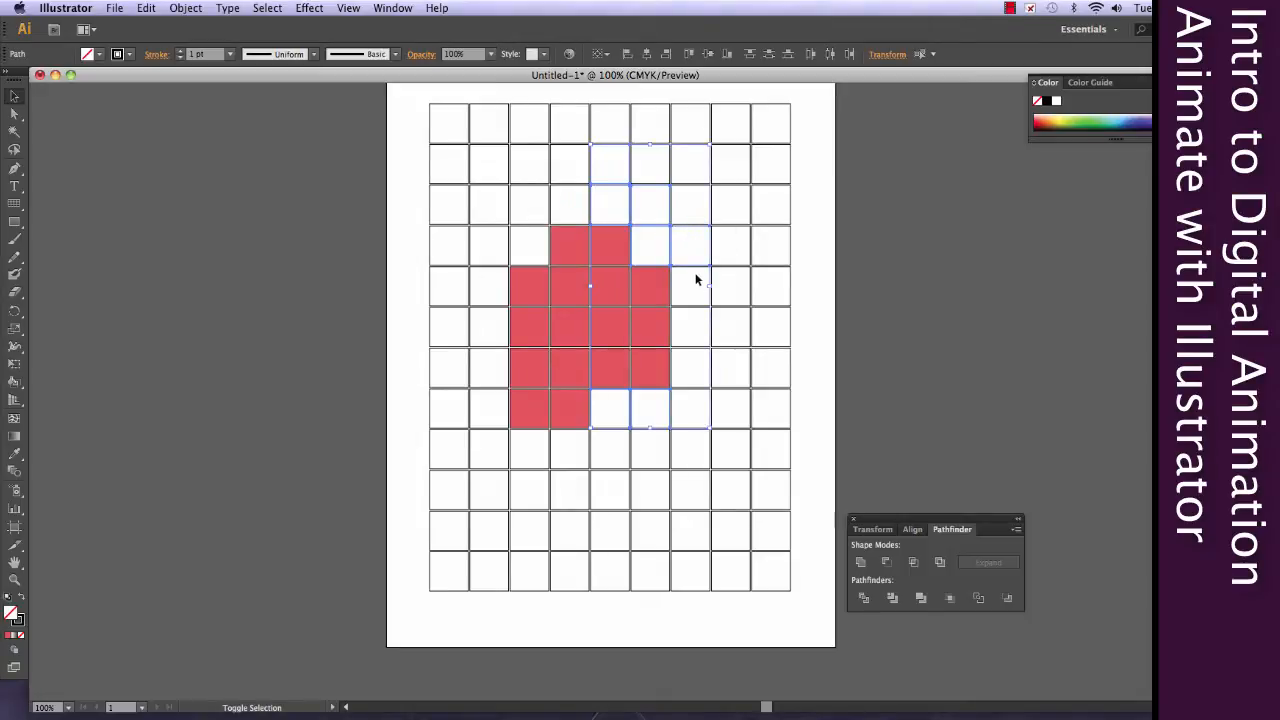
pyautogui.click(8, 637)
pyautogui.click(330, 480)
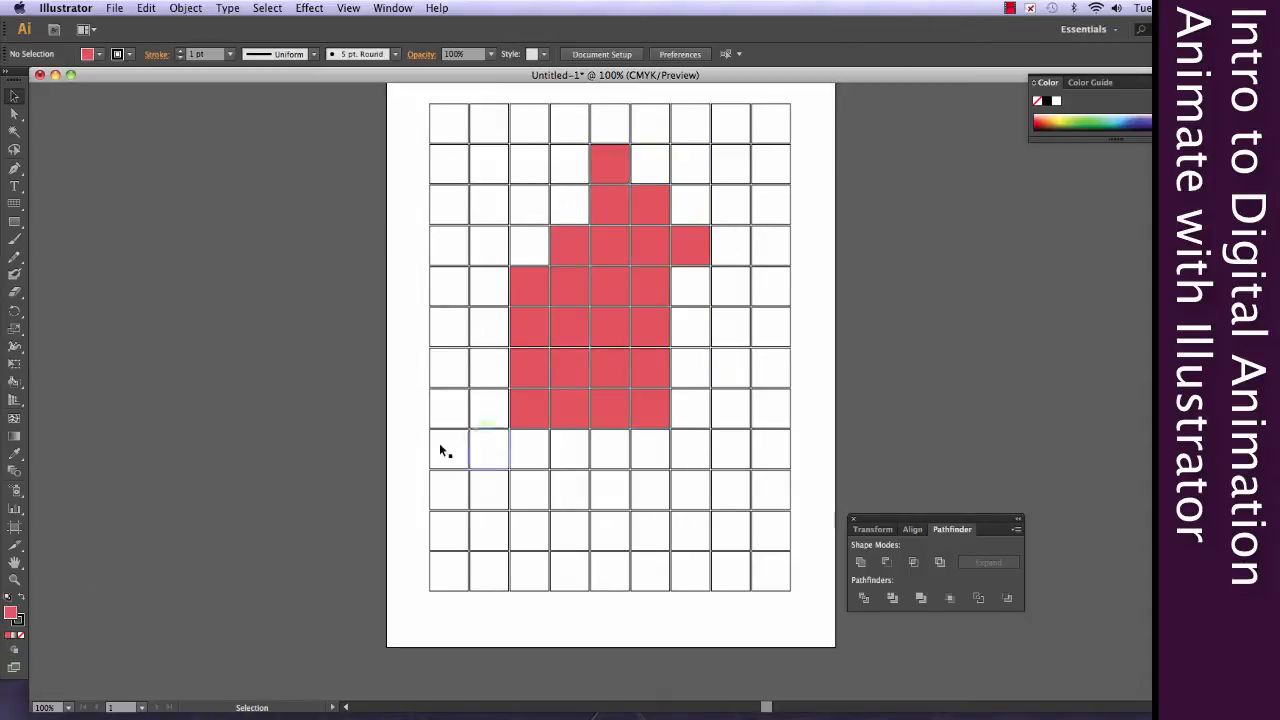
# Remove the fill from the seventh-column cell in the fourth row and fill the cell directly below it red
pyautogui.click(688, 255)
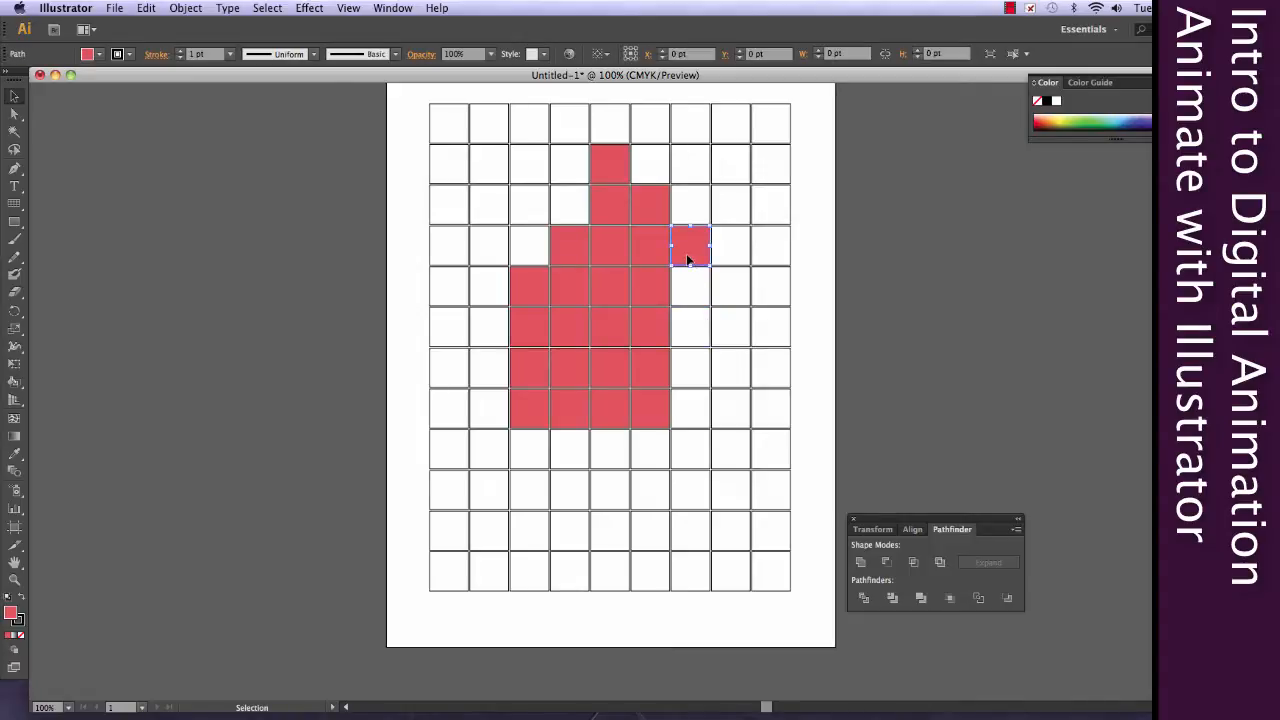
pyautogui.click(23, 636)
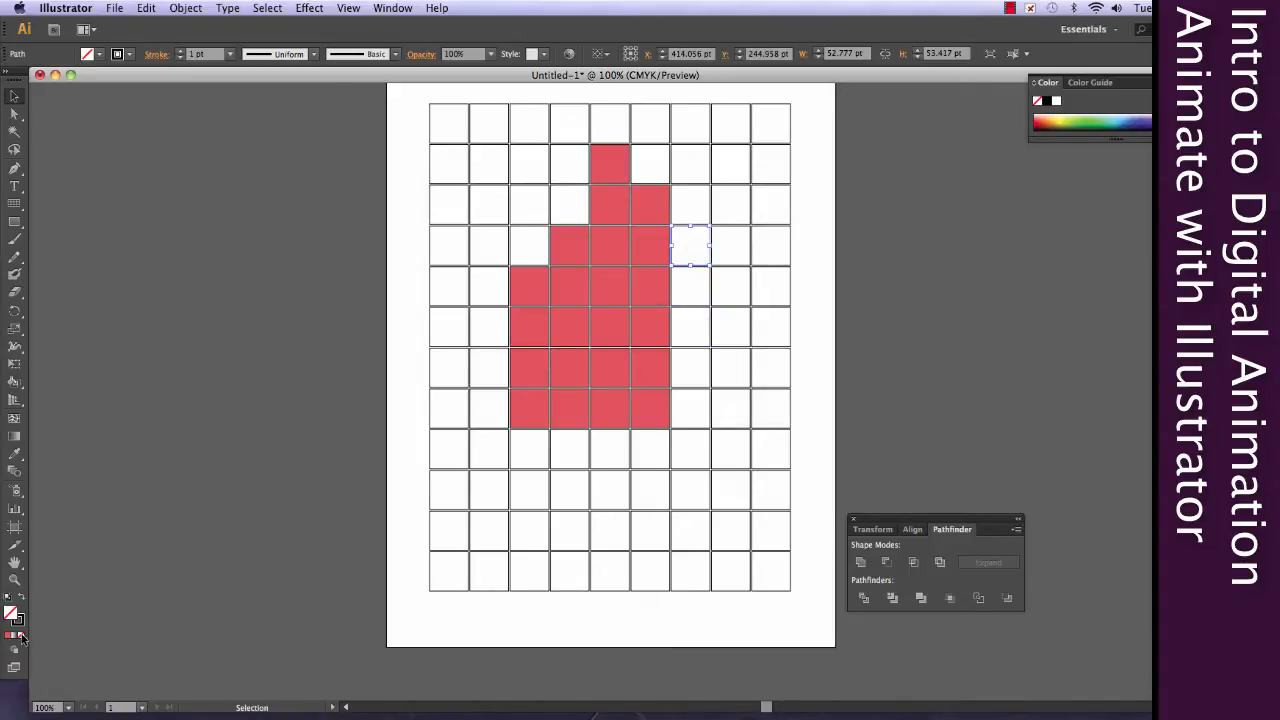
pyautogui.click(708, 304)
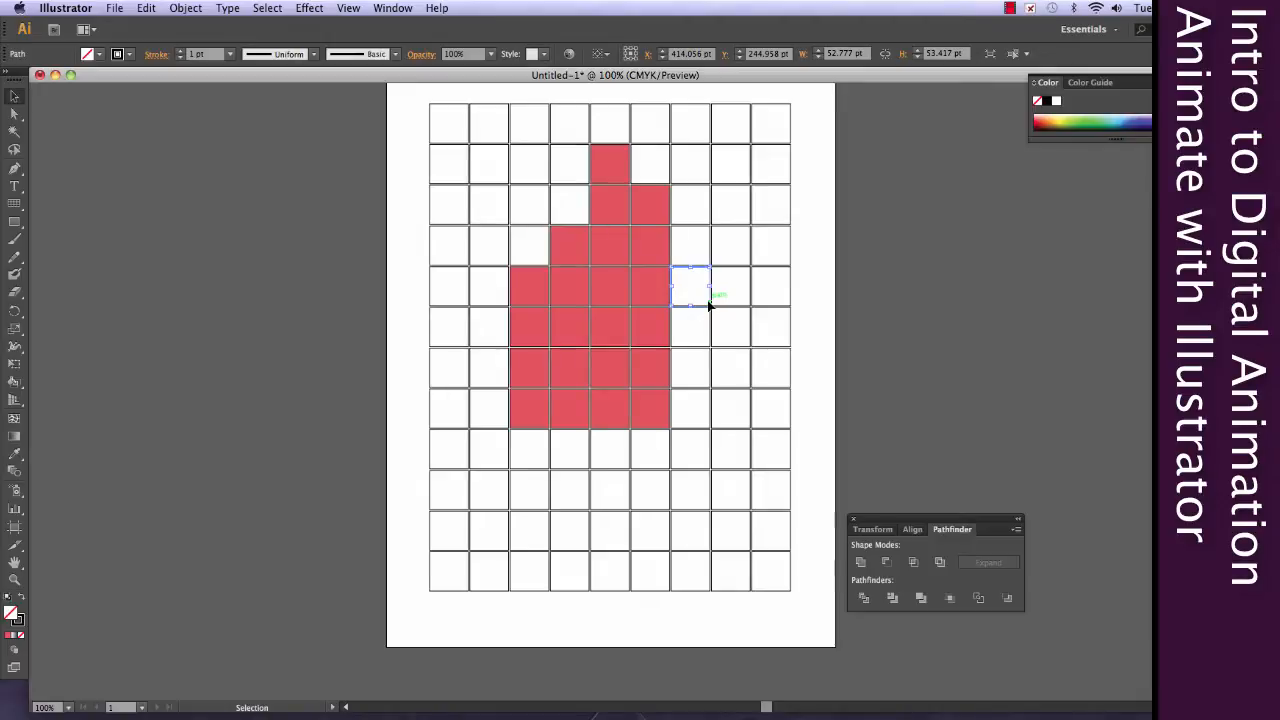
pyautogui.click(9, 637)
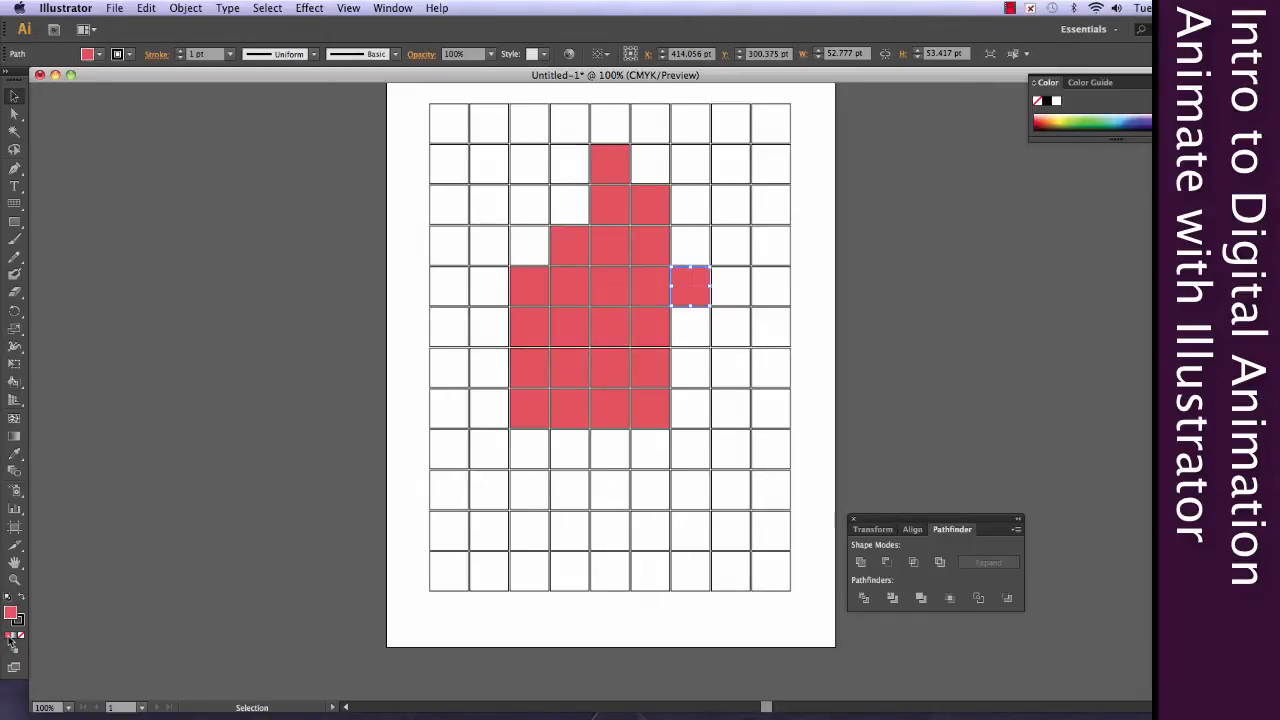
# Select the cells of columns three to six in rows five to eight except fifth-column rows five and six, plus the seventh-column cell in row eight
pyautogui.click(564, 260)
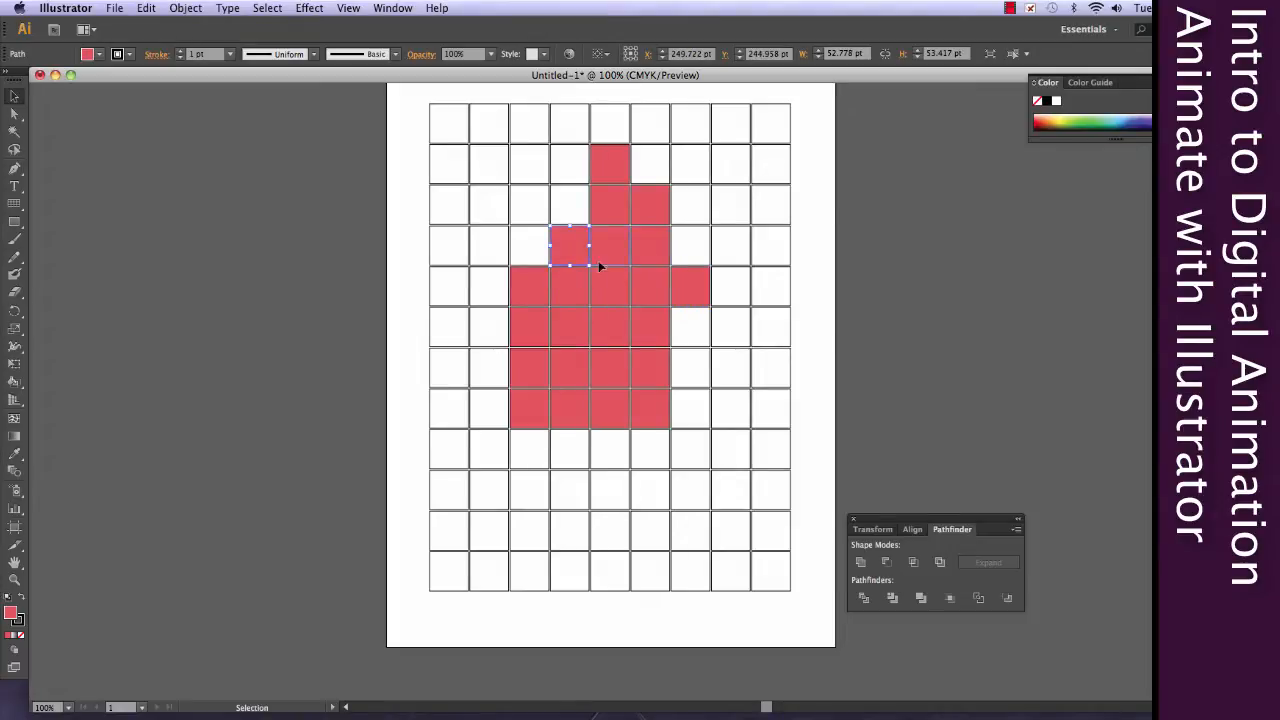
pyautogui.click(532, 300)
pyautogui.keyDown('shift'); pyautogui.click(575, 302); pyautogui.keyUp('shift')
pyautogui.keyDown('shift'); pyautogui.click(522, 334); pyautogui.keyUp('shift')
pyautogui.keyDown('shift'); pyautogui.click(580, 337); pyautogui.keyUp('shift')
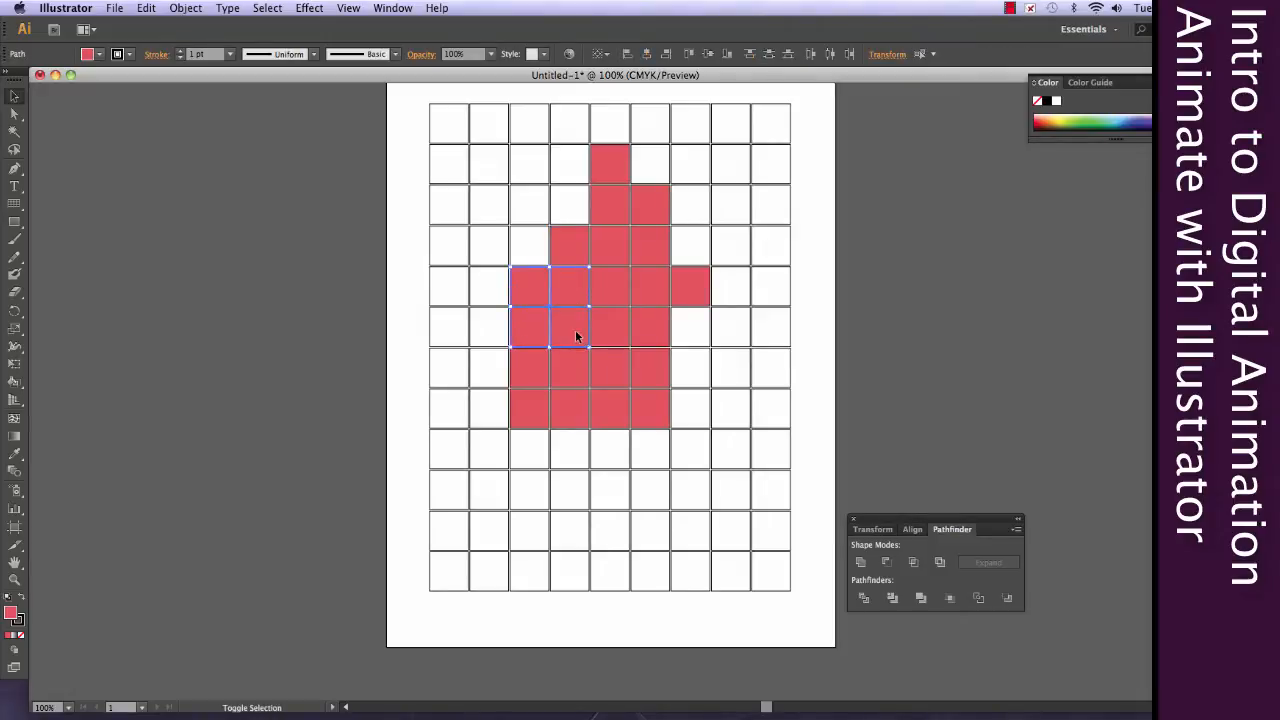
pyautogui.keyDown('shift'); pyautogui.click(614, 337); pyautogui.keyUp('shift')
pyautogui.keyDown('shift'); pyautogui.click(653, 334); pyautogui.keyUp('shift')
pyautogui.keyDown('shift'); pyautogui.click(615, 300); pyautogui.keyUp('shift')
pyautogui.keyDown('shift'); pyautogui.click(655, 299); pyautogui.keyUp('shift')
pyautogui.keyDown('shift'); pyautogui.click(686, 308); pyautogui.keyUp('shift')
pyautogui.keyDown('shift'); pyautogui.click(654, 357); pyautogui.keyUp('shift')
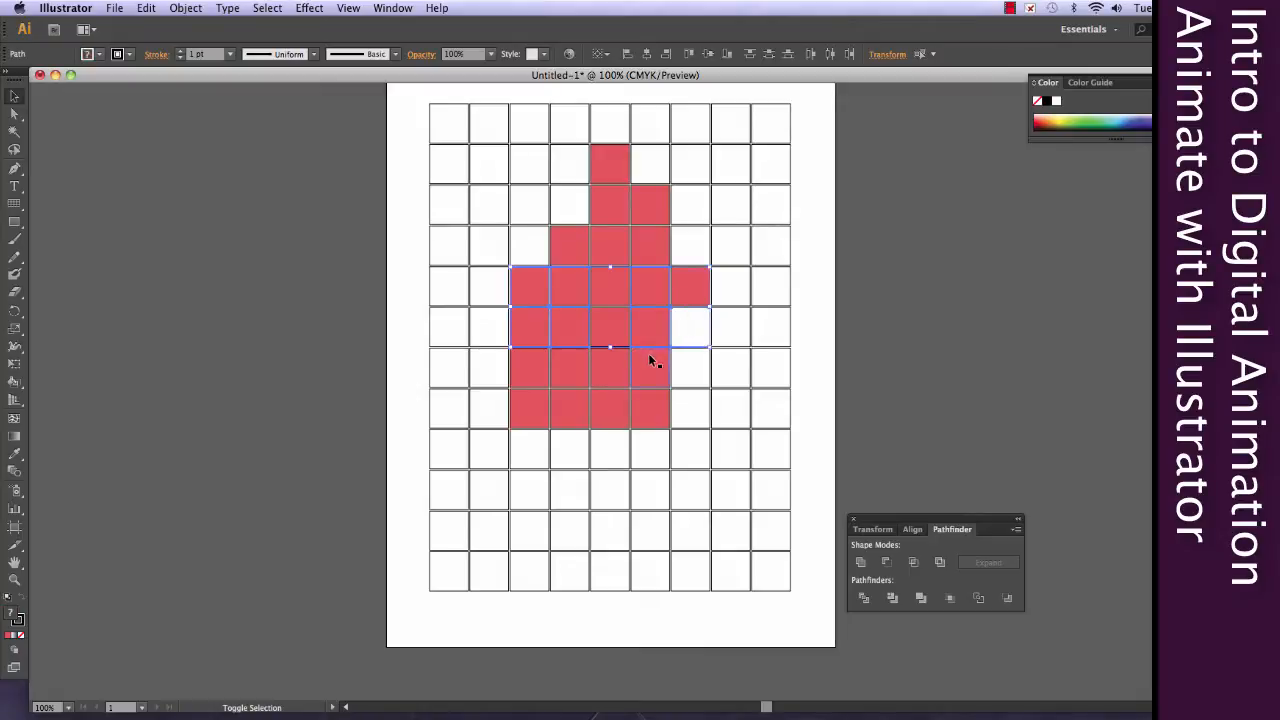
pyautogui.keyDown('shift'); pyautogui.click(606, 374); pyautogui.keyUp('shift')
pyautogui.keyDown('shift'); pyautogui.click(563, 374); pyautogui.keyUp('shift')
pyautogui.keyDown('shift'); pyautogui.click(528, 375); pyautogui.keyUp('shift')
pyautogui.keyDown('shift'); pyautogui.click(530, 406); pyautogui.keyUp('shift')
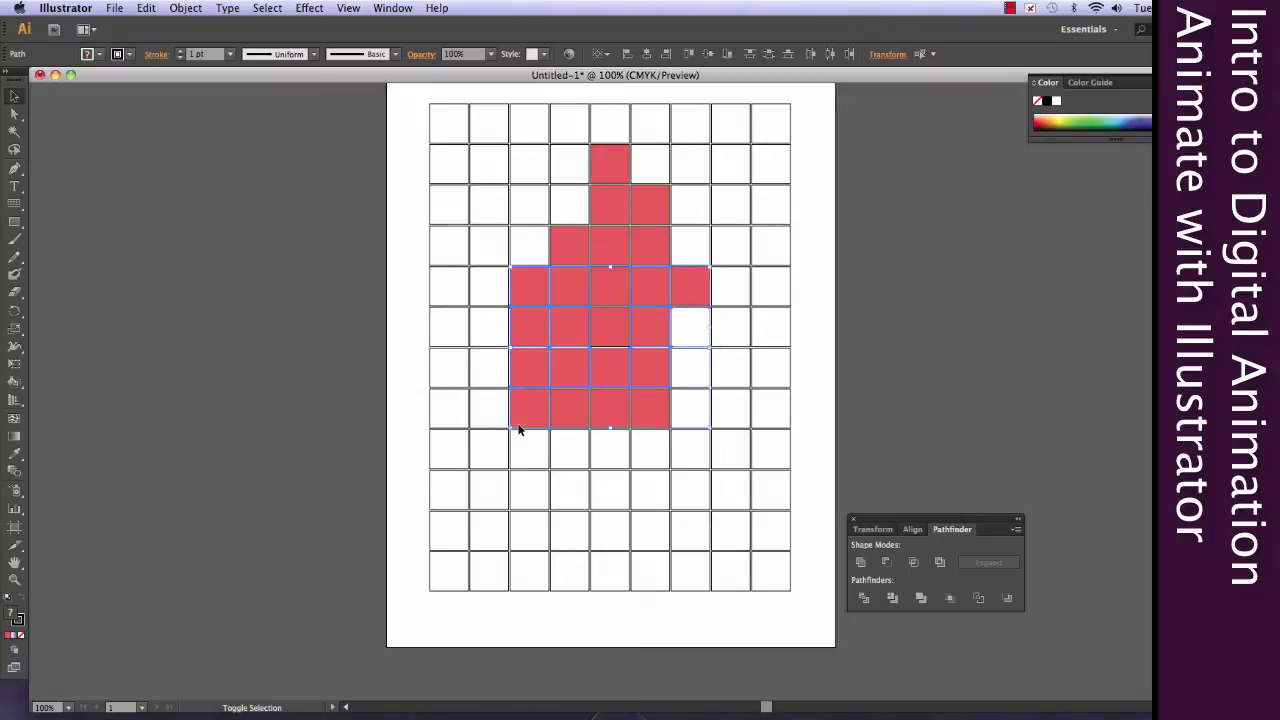
pyautogui.keyDown('shift'); pyautogui.click(568, 411); pyautogui.keyUp('shift')
pyautogui.keyDown('shift'); pyautogui.click(622, 411); pyautogui.keyUp('shift')
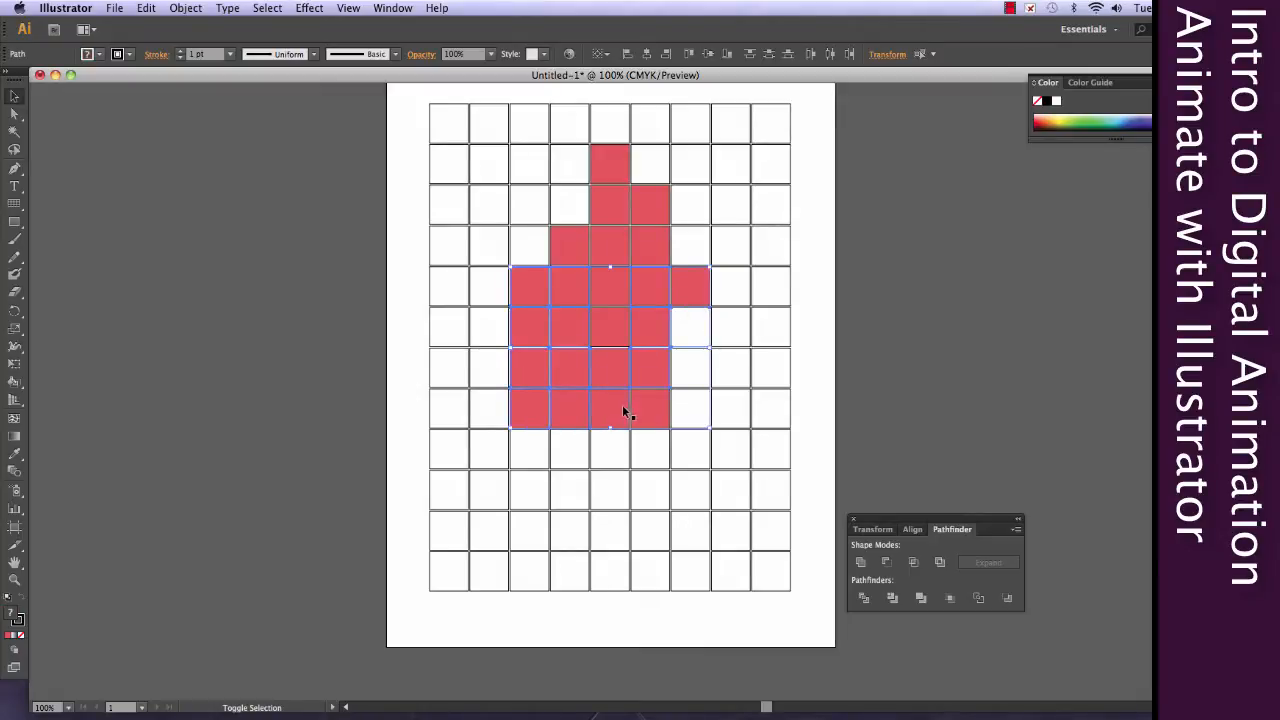
pyautogui.keyDown('shift'); pyautogui.click(695, 389); pyautogui.keyUp('shift')
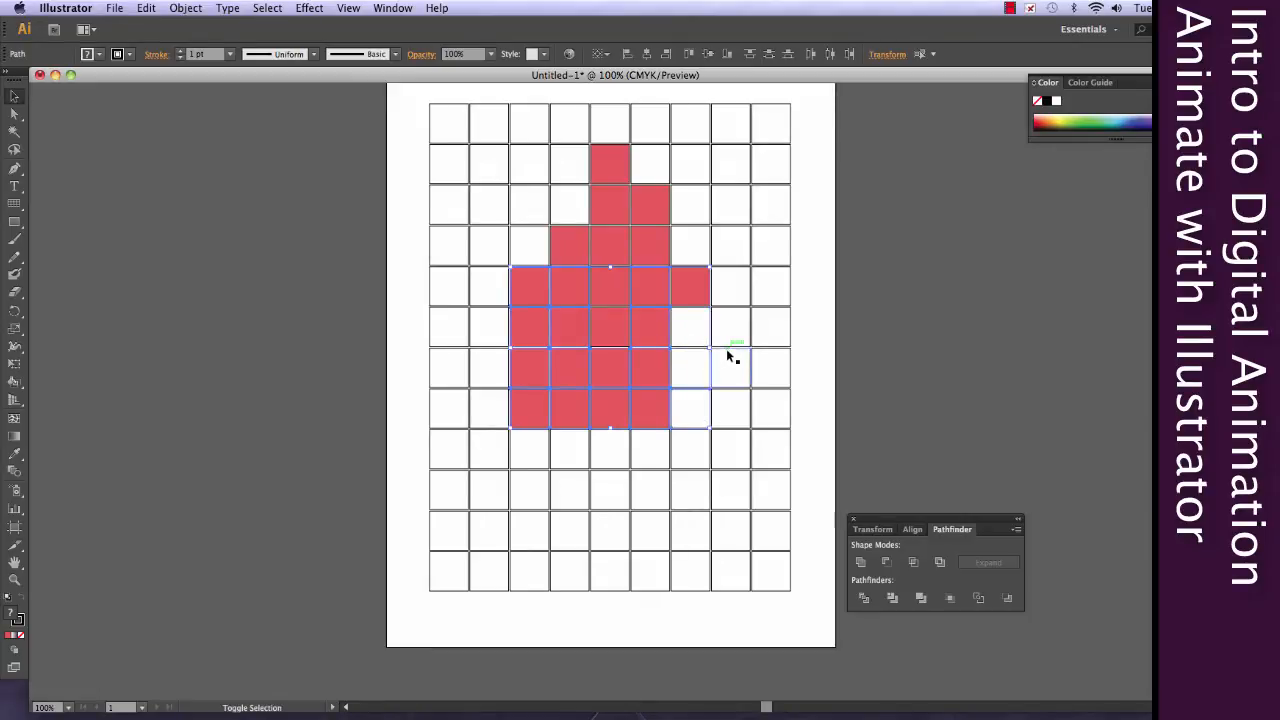
pyautogui.keyDown('shift'); pyautogui.click(730, 389); pyautogui.keyUp('shift')
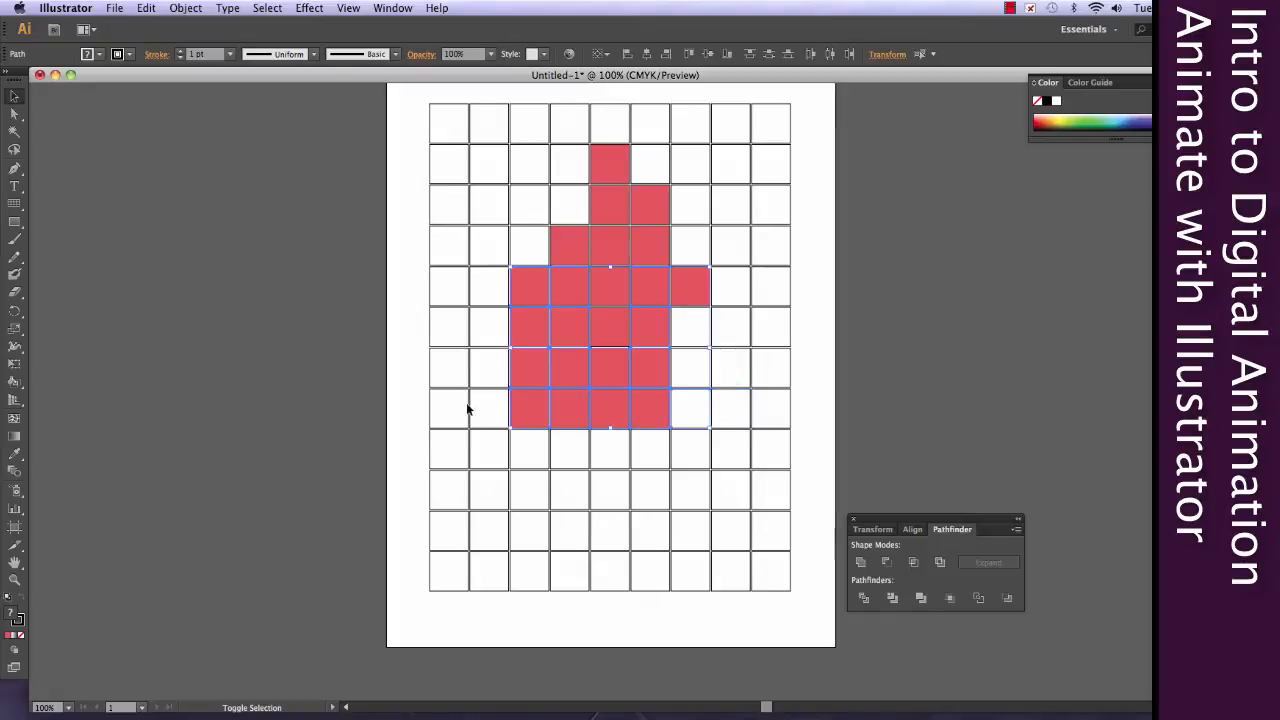
# Try to fill the selected cells with brown, hex value 6d4120
pyautogui.doubleClick(12, 619)
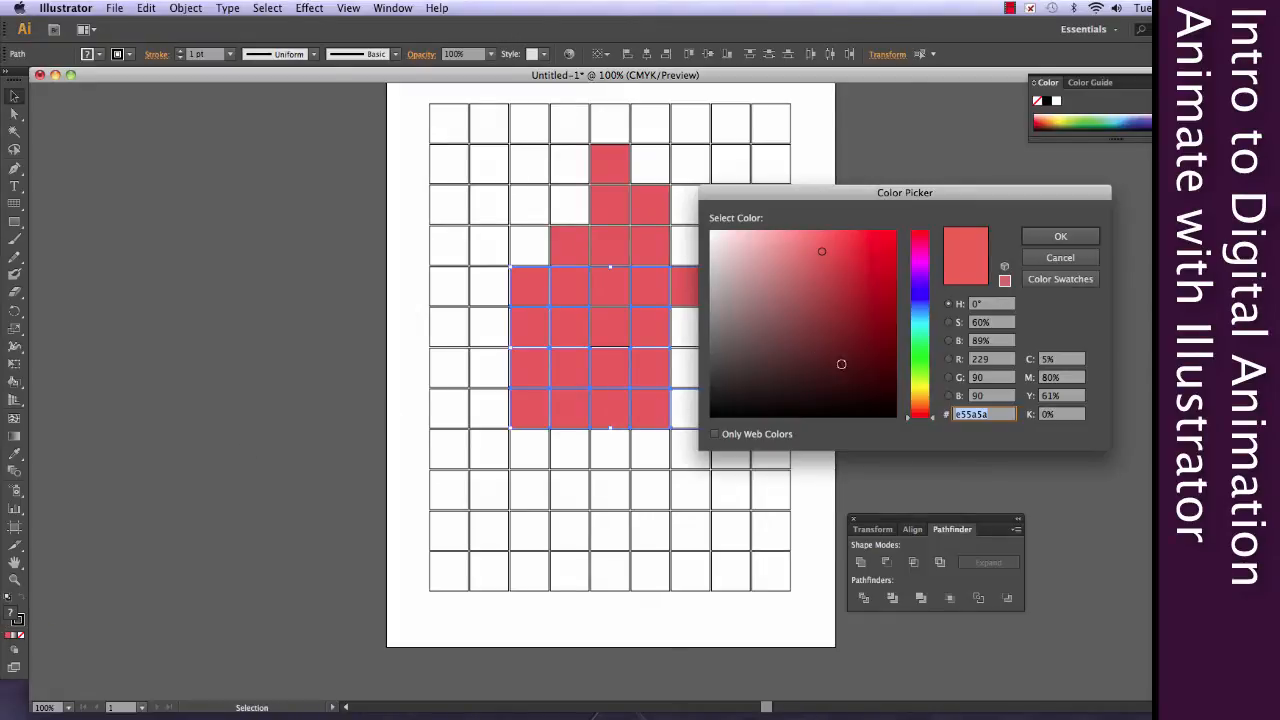
pyautogui.click(761, 352)
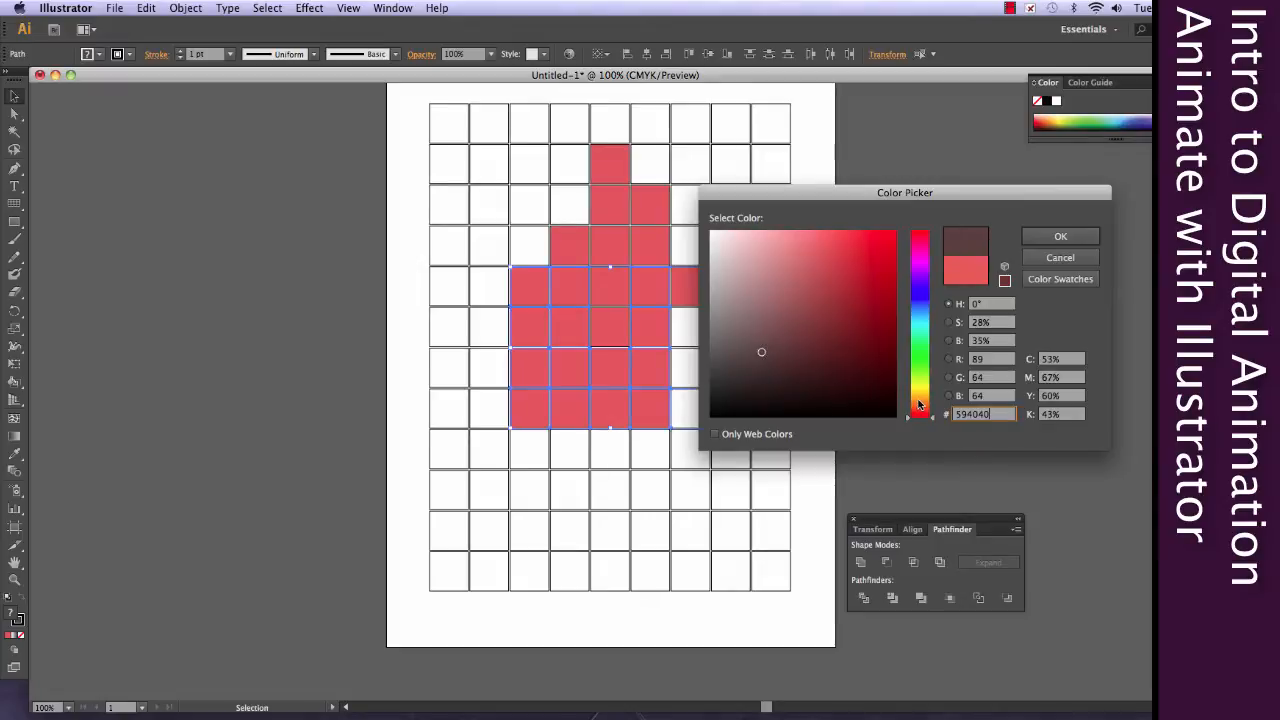
pyautogui.moveTo(920, 404)
pyautogui.mouseDown()
pyautogui.moveTo(920, 388)
pyautogui.moveTo(921, 406)
pyautogui.mouseUp()
pyautogui.moveTo(822, 340); pyautogui.dragTo(843, 336)
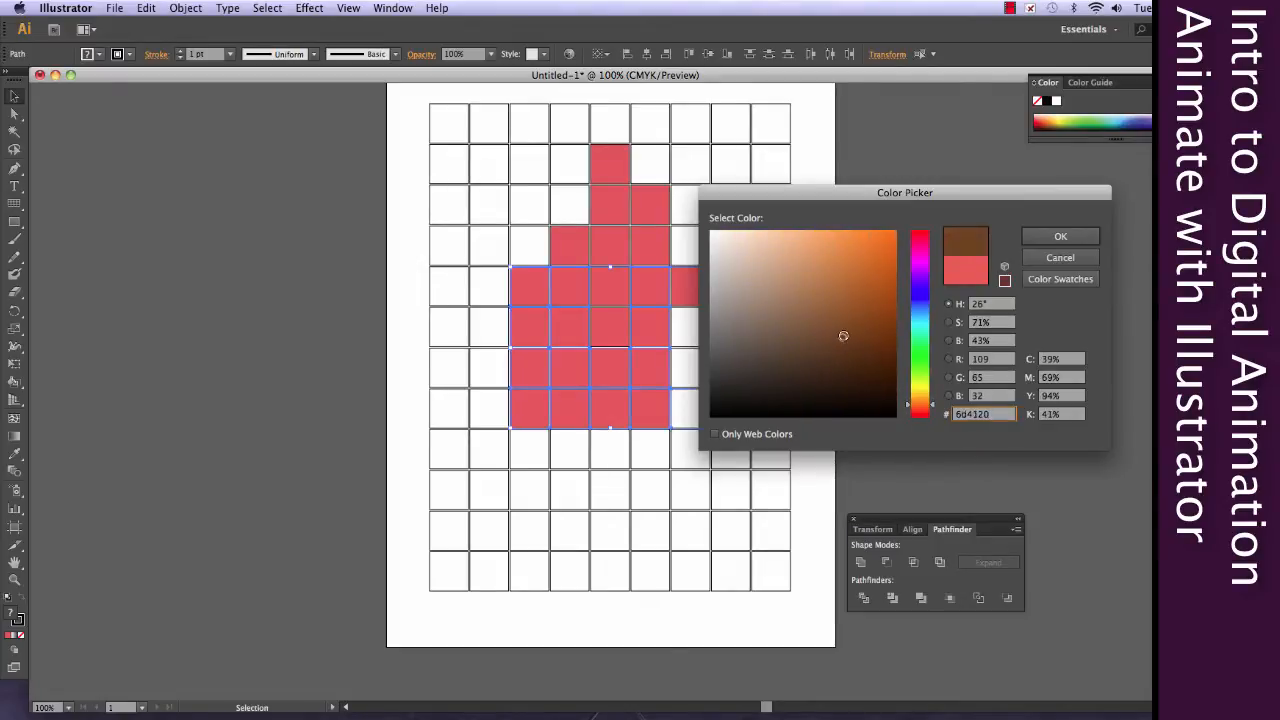
pyautogui.click(1060, 236)
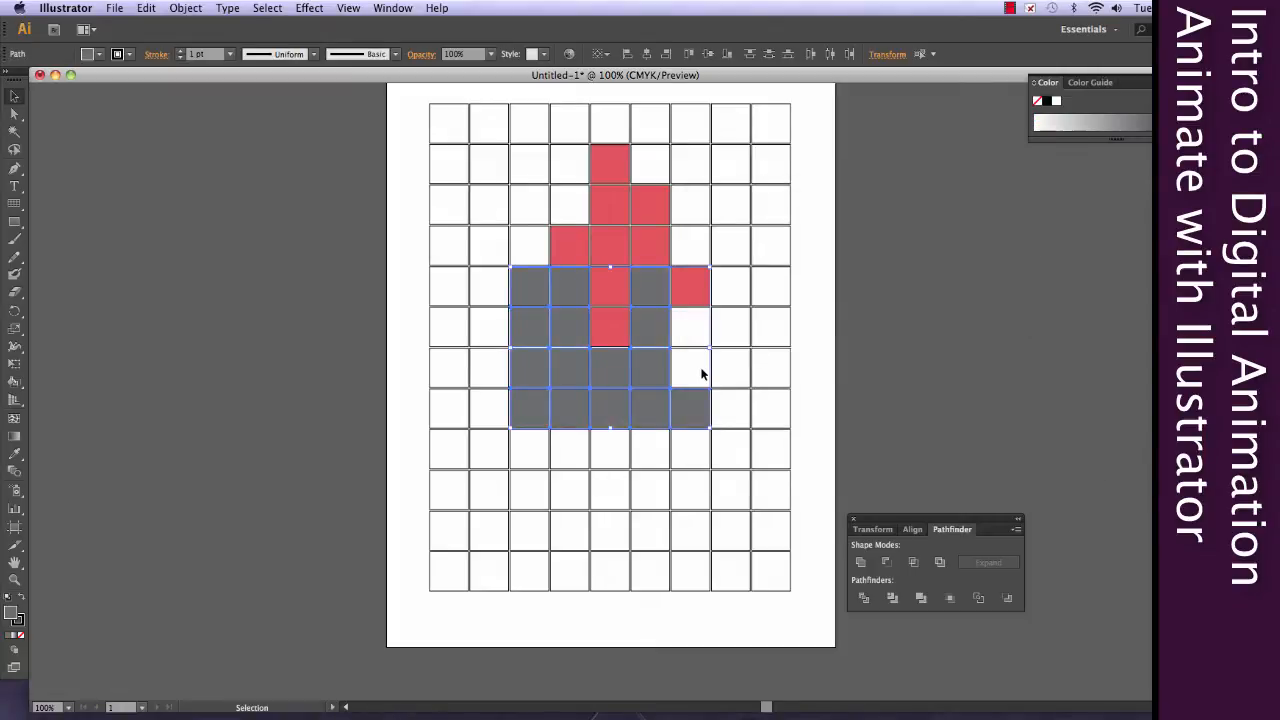
# Switch the colour spectrum from greyscale to RGB and give the selected cells an orange-brown fill from it
pyautogui.doubleClick(16, 617)
pyautogui.click(1046, 237)
pyautogui.click(1146, 83)
pyautogui.click(1134, 128)
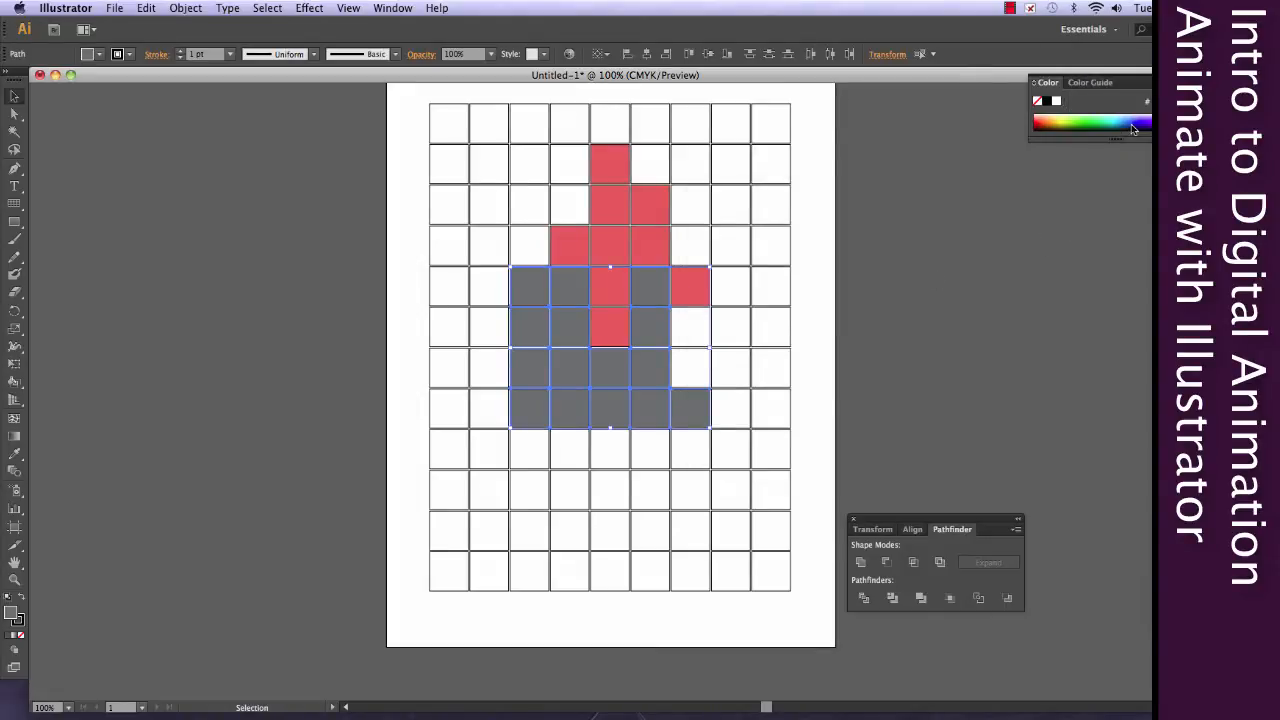
pyautogui.click(1052, 118)
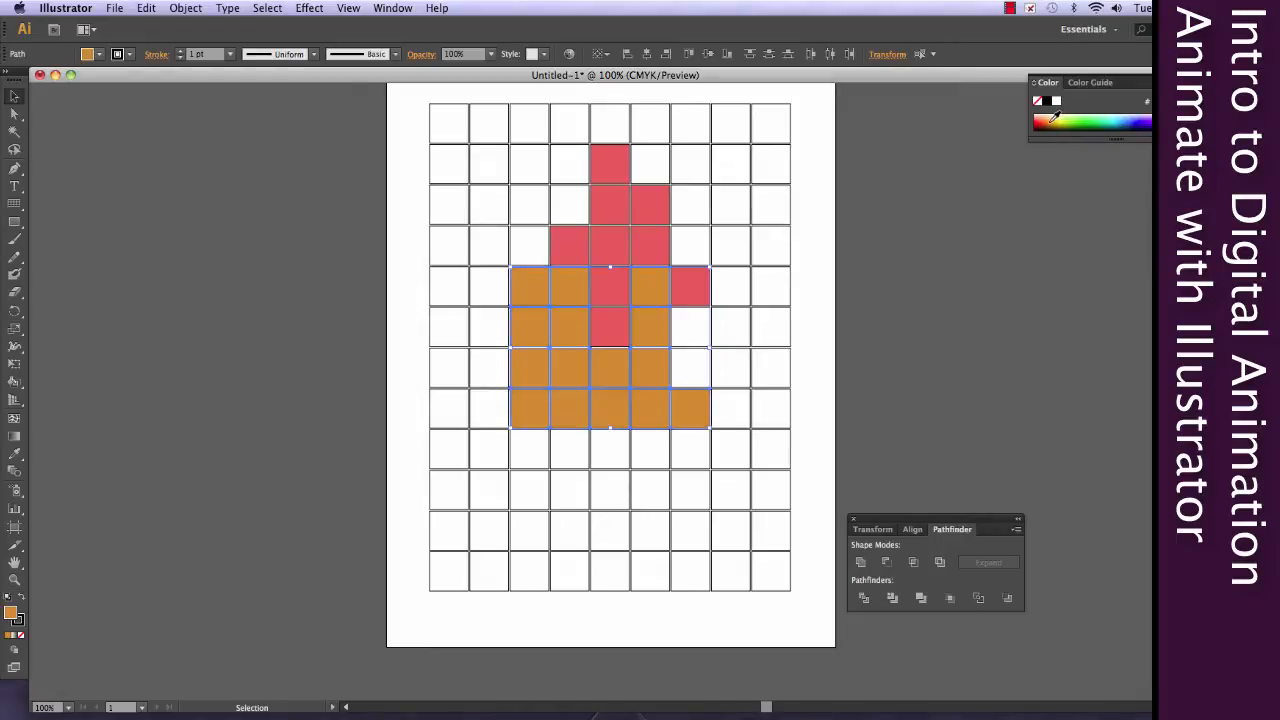
pyautogui.click(1056, 118)
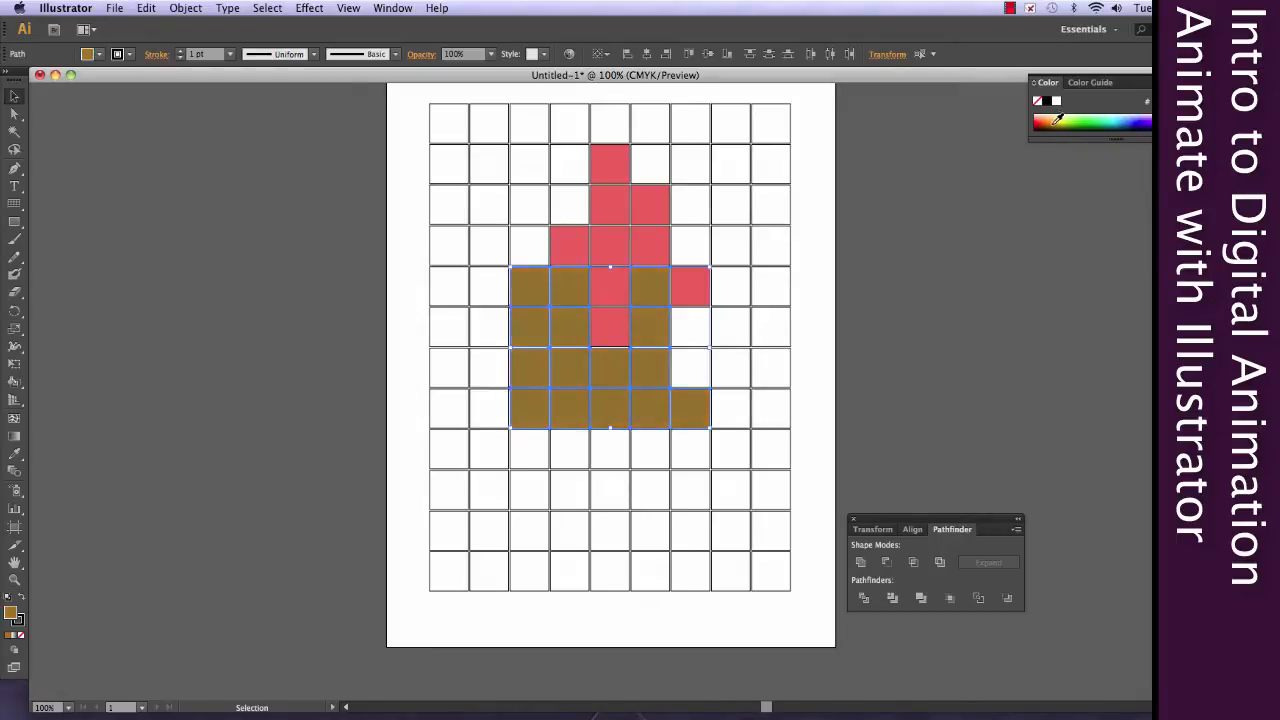
pyautogui.click(1056, 119)
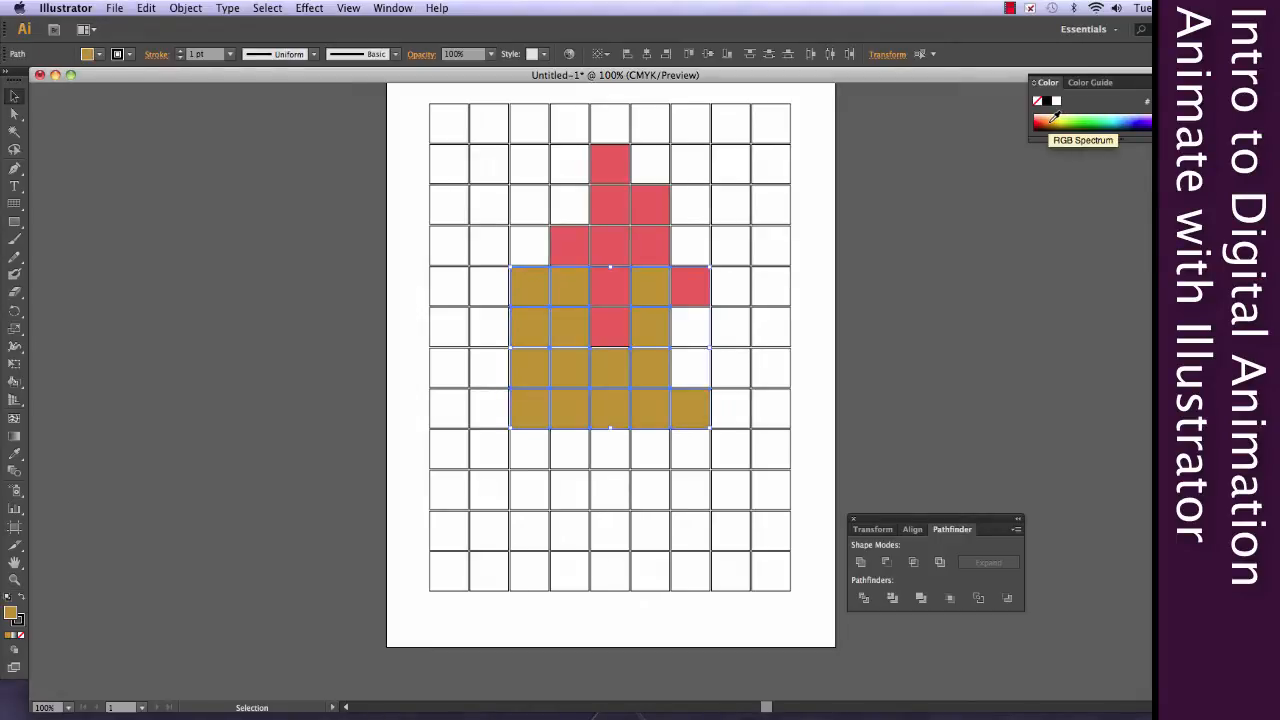
# Set the fill of the selected cells to dark brown, hex value 66563a
pyautogui.doubleClick(10, 617)
pyautogui.moveTo(885, 285)
pyautogui.mouseDown()
pyautogui.moveTo(806, 322)
pyautogui.moveTo(790, 356)
pyautogui.moveTo(789, 342)
pyautogui.mouseUp()
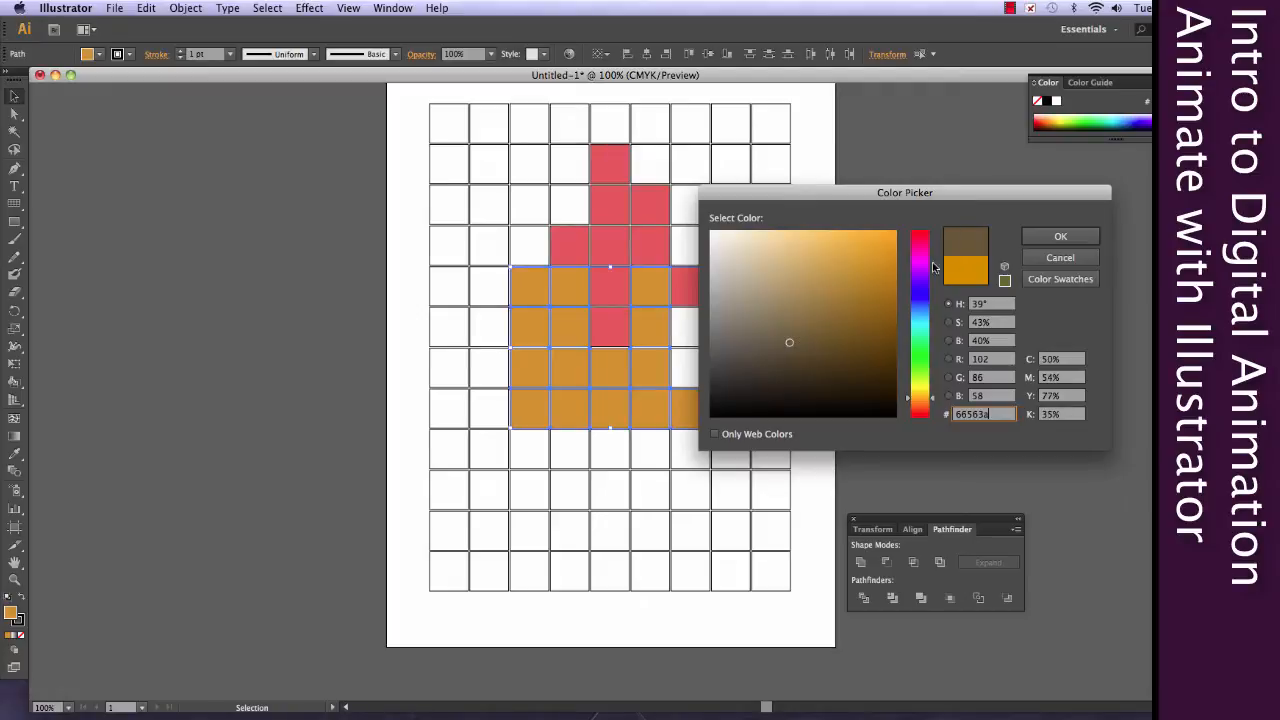
pyautogui.click(1046, 240)
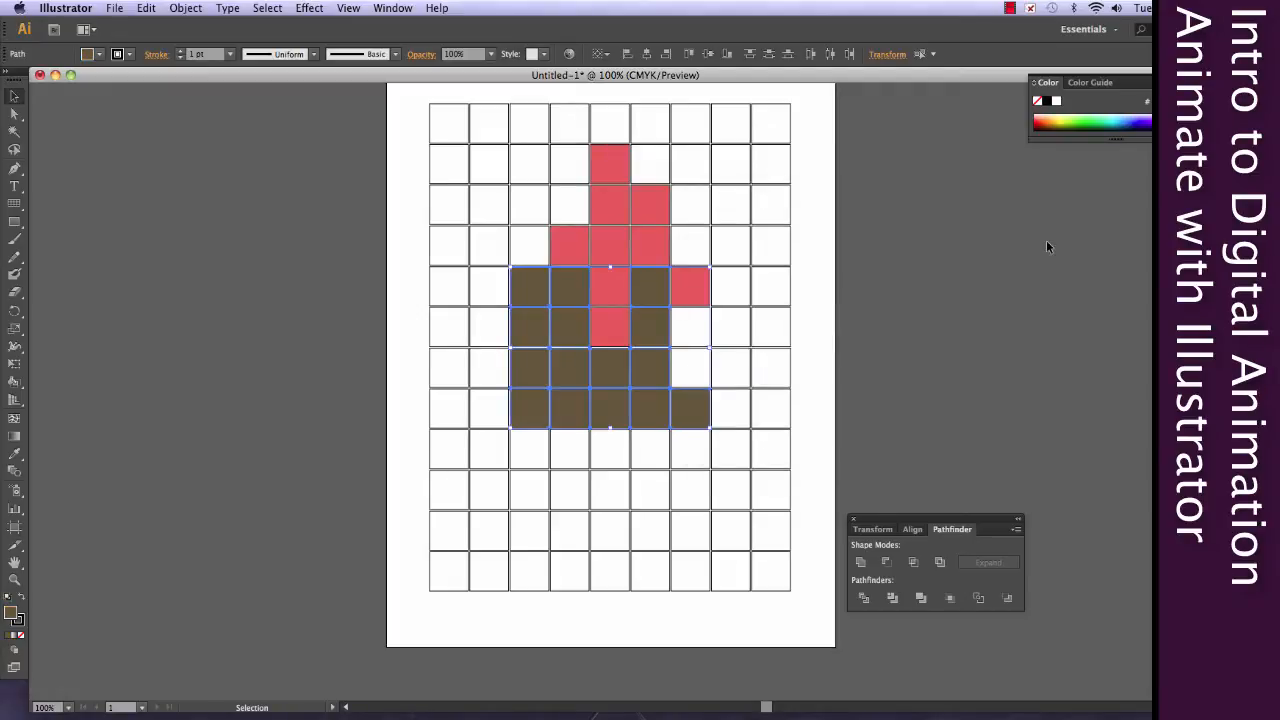
# Fill the empty seventh-column cells in rows six and seven with the same dark brown and deselect them
pyautogui.click(692, 316)
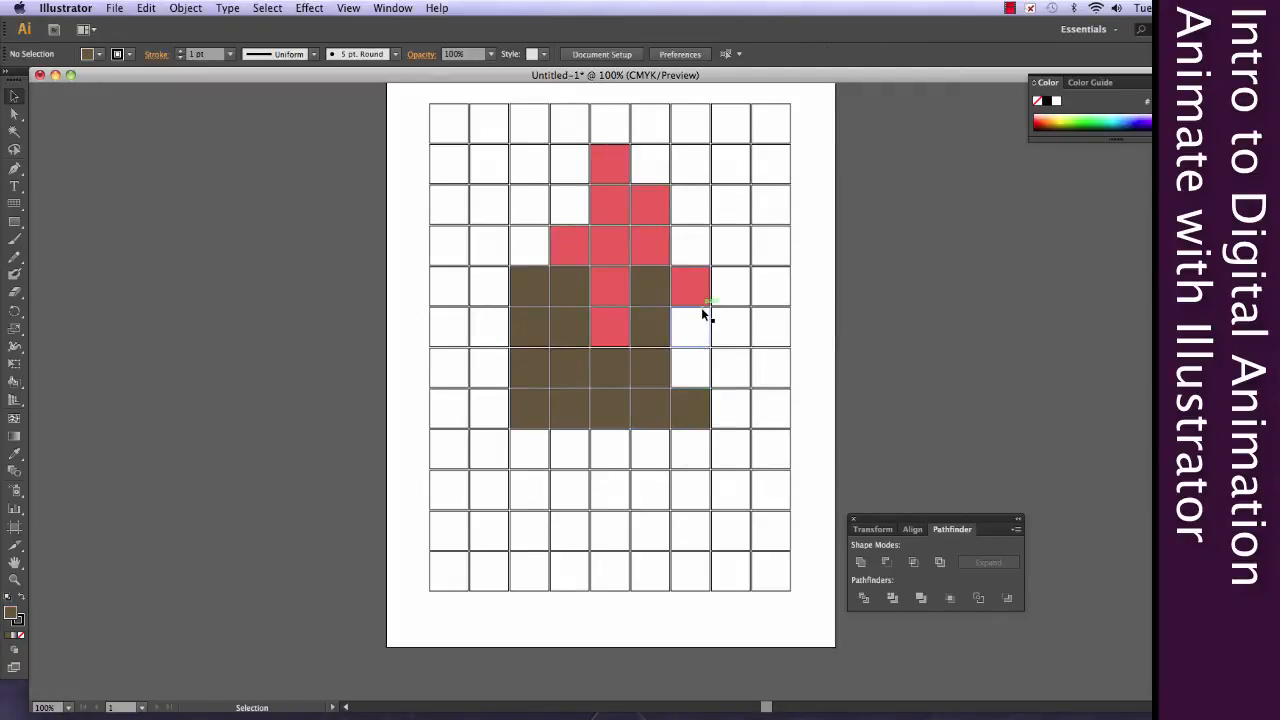
pyautogui.click(702, 312)
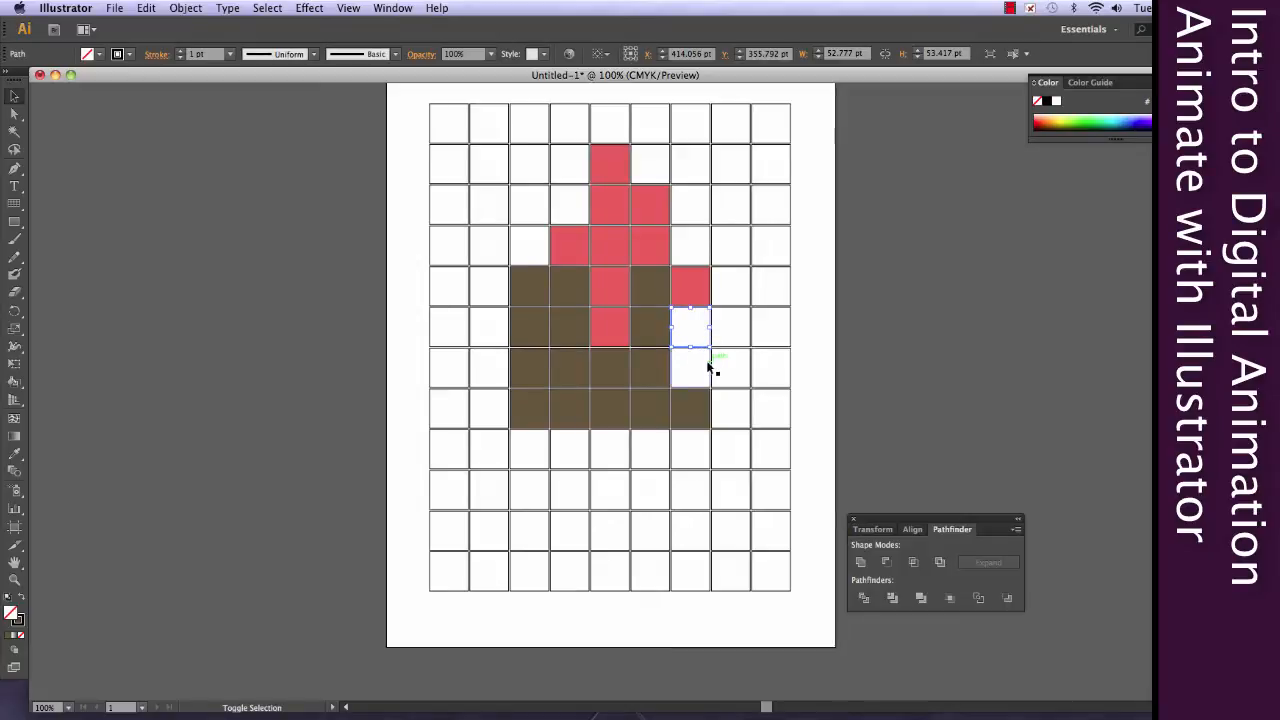
pyautogui.keyDown('shift'); pyautogui.click(708, 368); pyautogui.keyUp('shift')
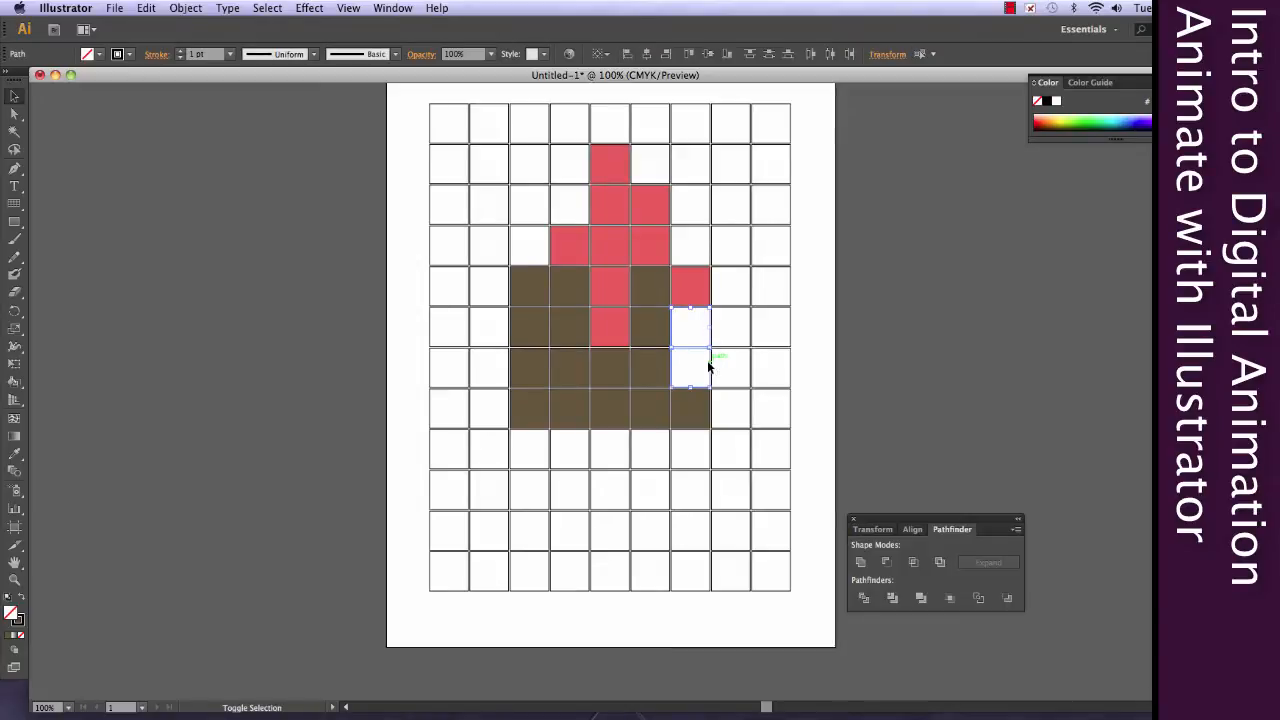
pyautogui.click(8, 636)
pyautogui.click(315, 487)
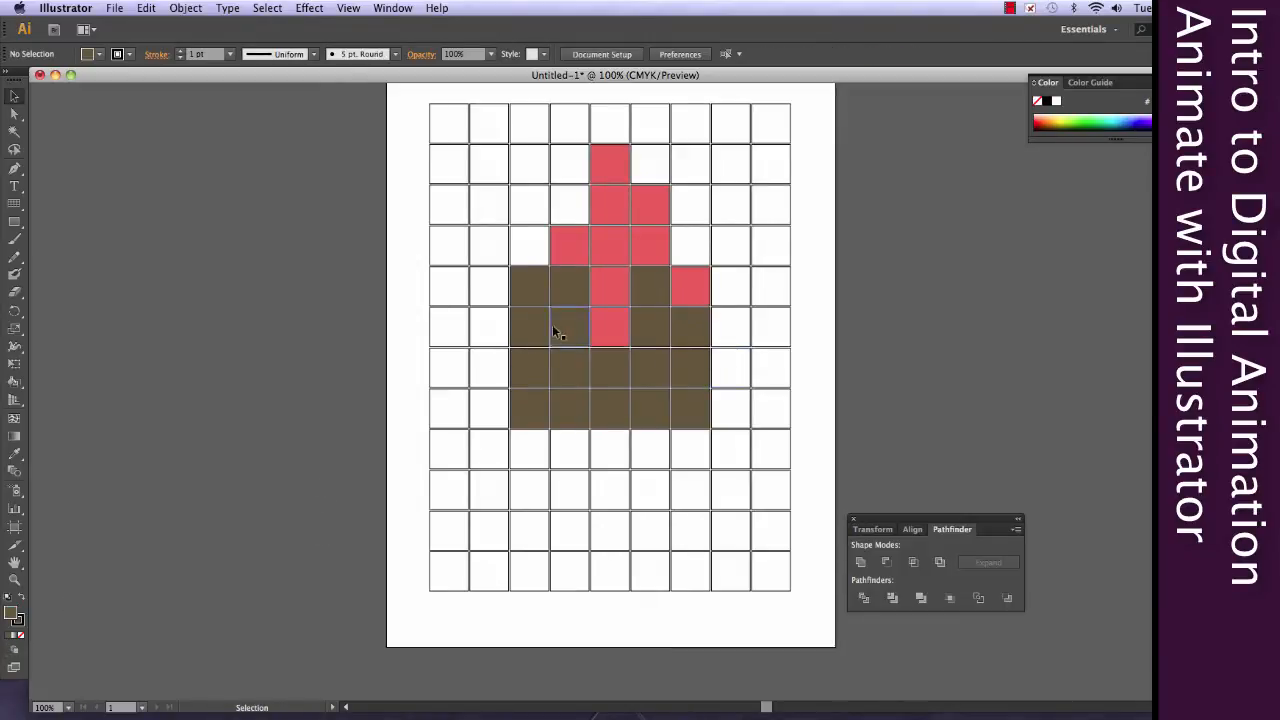
# Fill the brown cells in rows five and six, plus the fourth-column cell in row seven, with a lighter brown, hex value 7f6745
pyautogui.click(530, 290)
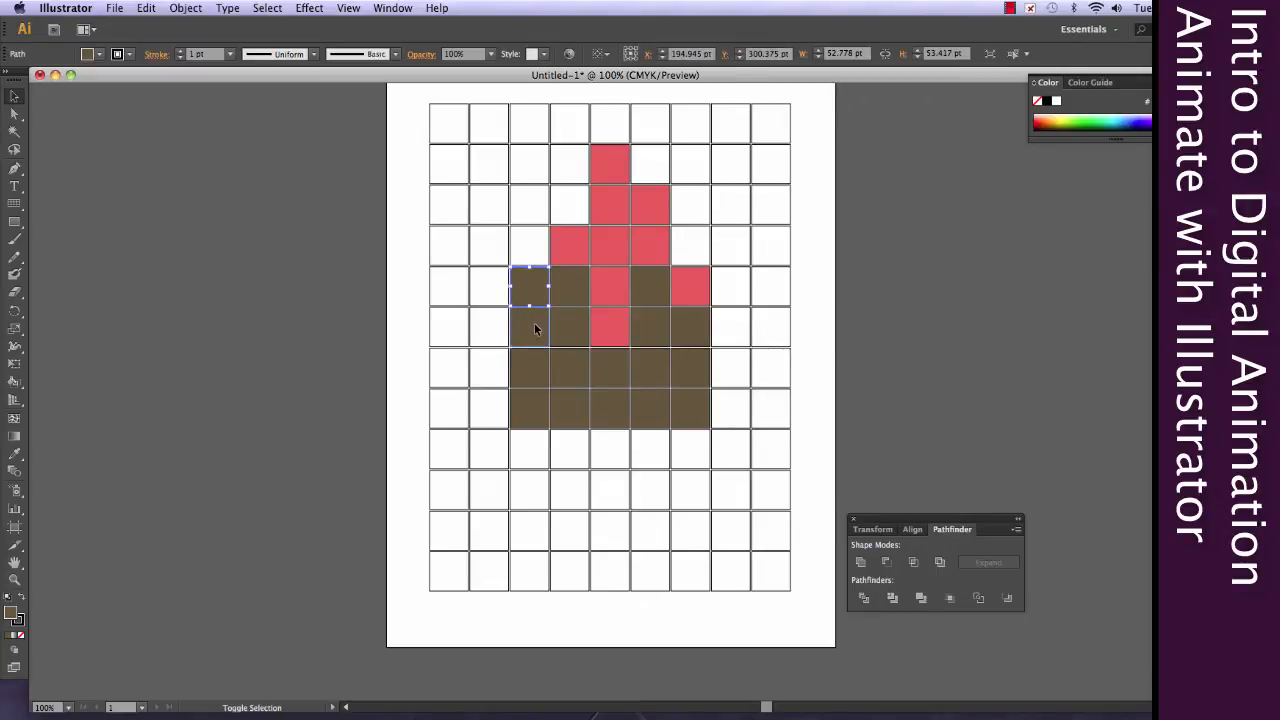
pyautogui.keyDown('shift'); pyautogui.click(534, 322); pyautogui.keyUp('shift')
pyautogui.keyDown('shift'); pyautogui.click(562, 294); pyautogui.keyUp('shift')
pyautogui.keyDown('shift'); pyautogui.click(567, 321); pyautogui.keyUp('shift')
pyautogui.keyDown('shift'); pyautogui.click(597, 314); pyautogui.keyUp('shift')
pyautogui.keyDown('shift'); pyautogui.click(612, 290); pyautogui.keyUp('shift')
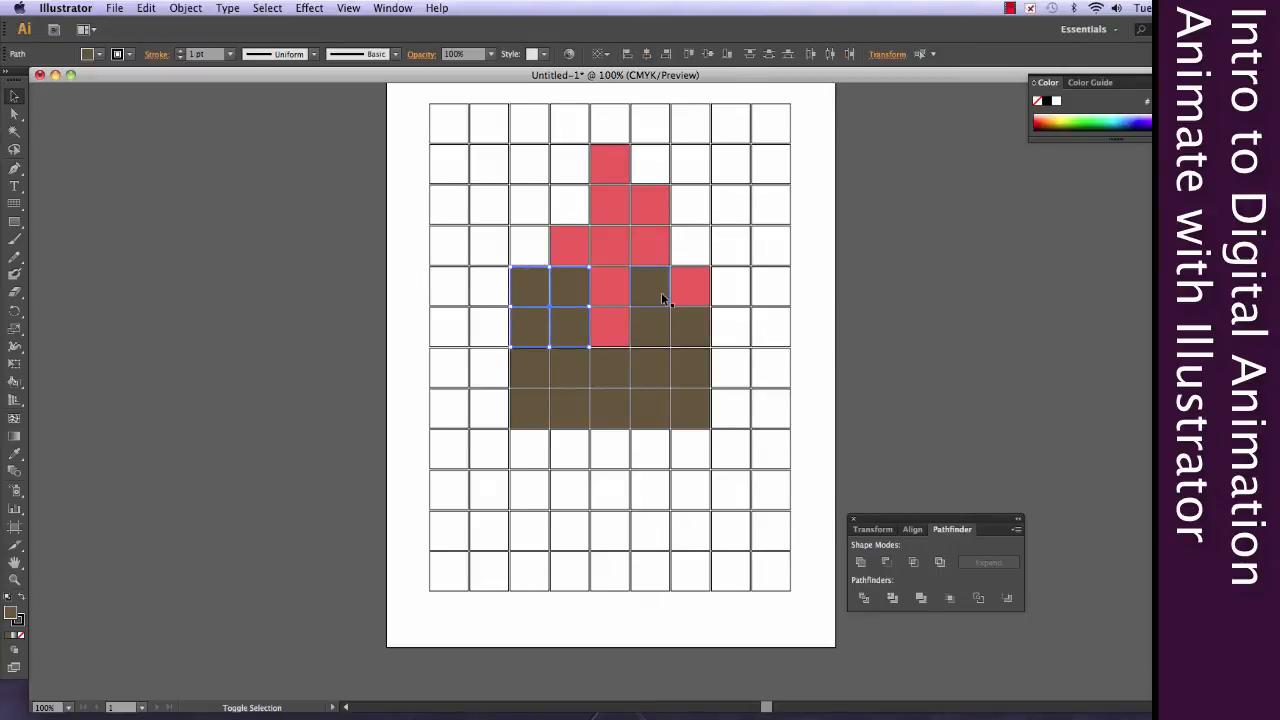
pyautogui.keyDown('shift'); pyautogui.click(666, 294); pyautogui.keyUp('shift')
pyautogui.keyDown('shift'); pyautogui.click(666, 323); pyautogui.keyUp('shift')
pyautogui.keyDown('shift'); pyautogui.click(687, 330); pyautogui.keyUp('shift')
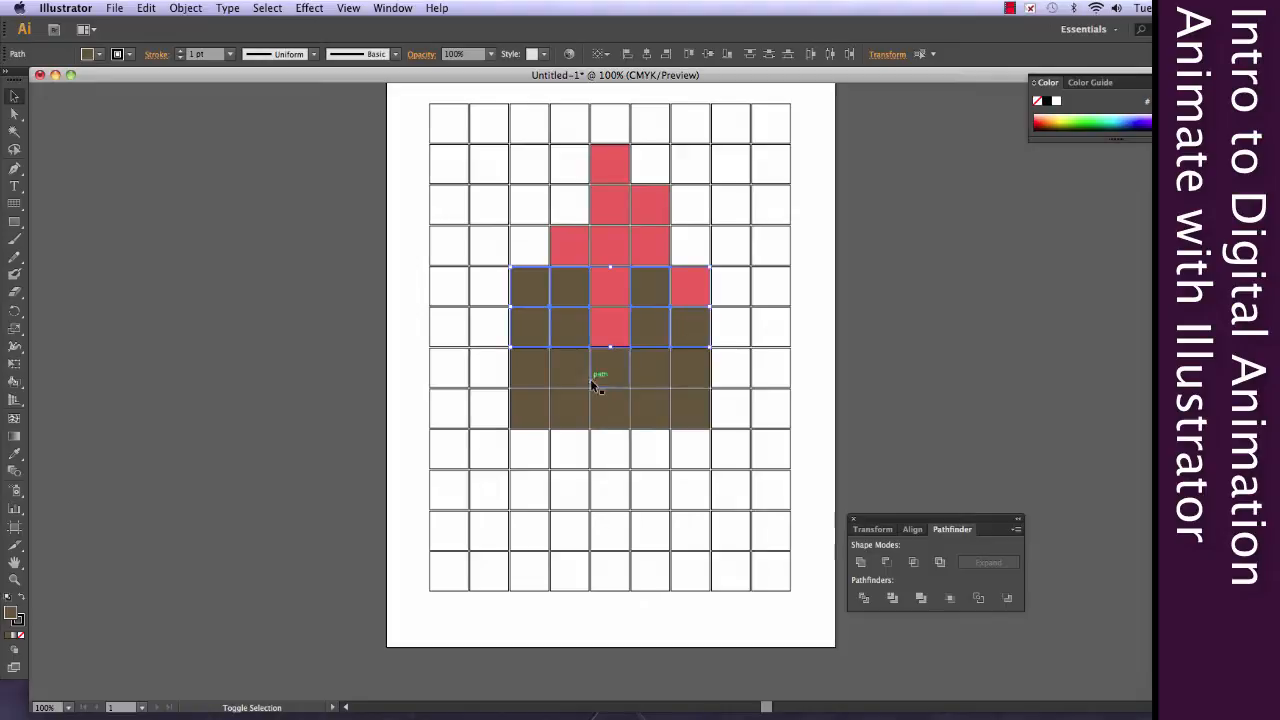
pyautogui.keyDown('shift'); pyautogui.click(563, 377); pyautogui.keyUp('shift')
pyautogui.keyDown('shift'); pyautogui.click(603, 374); pyautogui.keyUp('shift')
pyautogui.keyDown('shift'); pyautogui.click(646, 374); pyautogui.keyUp('shift')
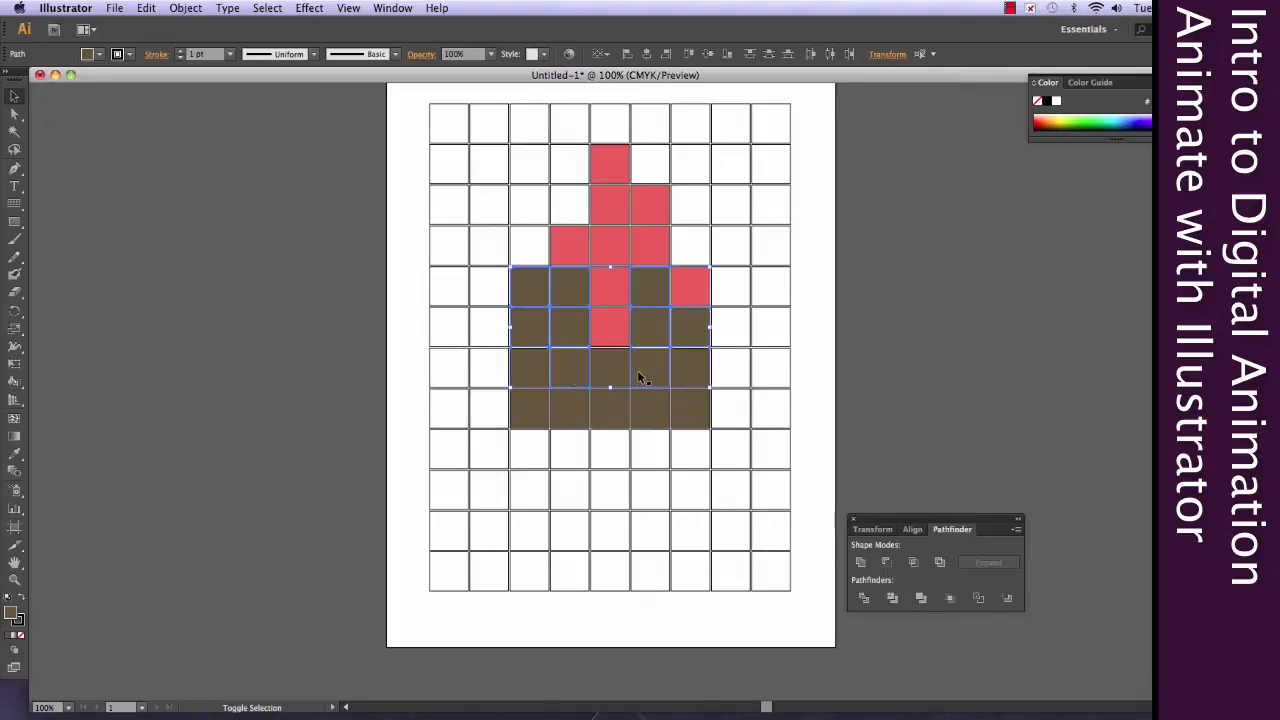
pyautogui.keyDown('shift'); pyautogui.click(692, 366); pyautogui.keyUp('shift')
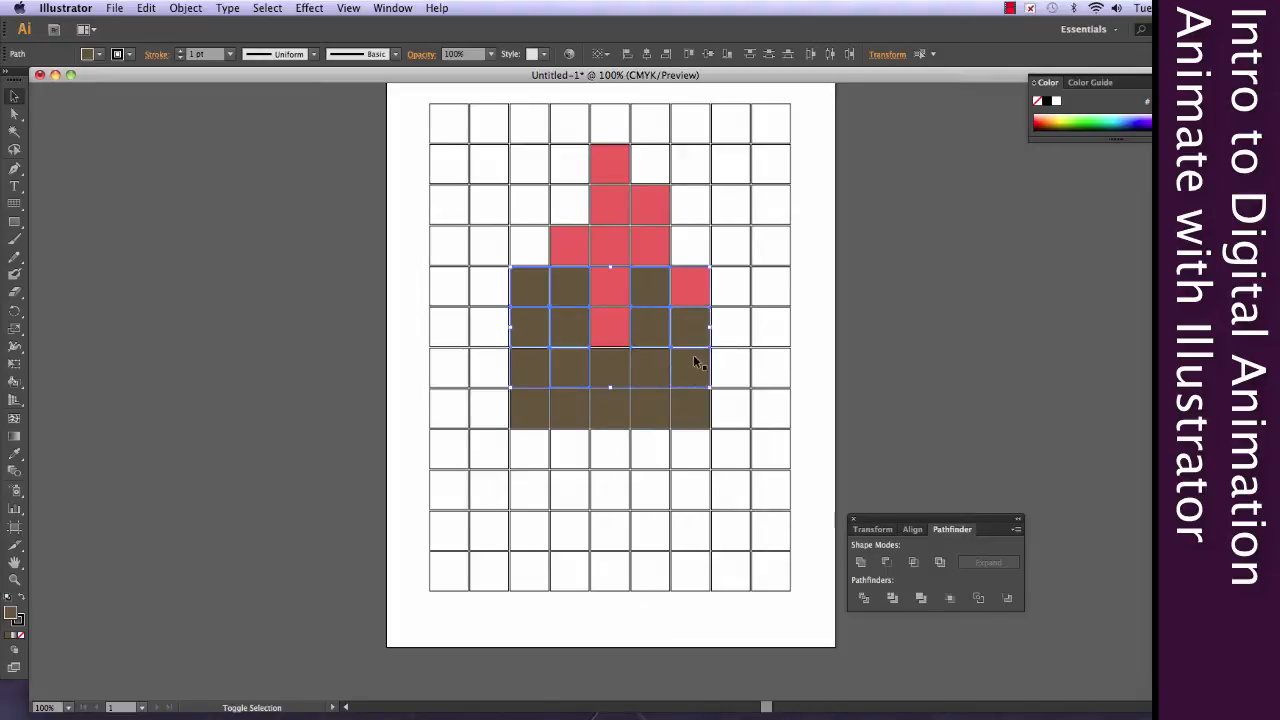
pyautogui.doubleClick(11, 613)
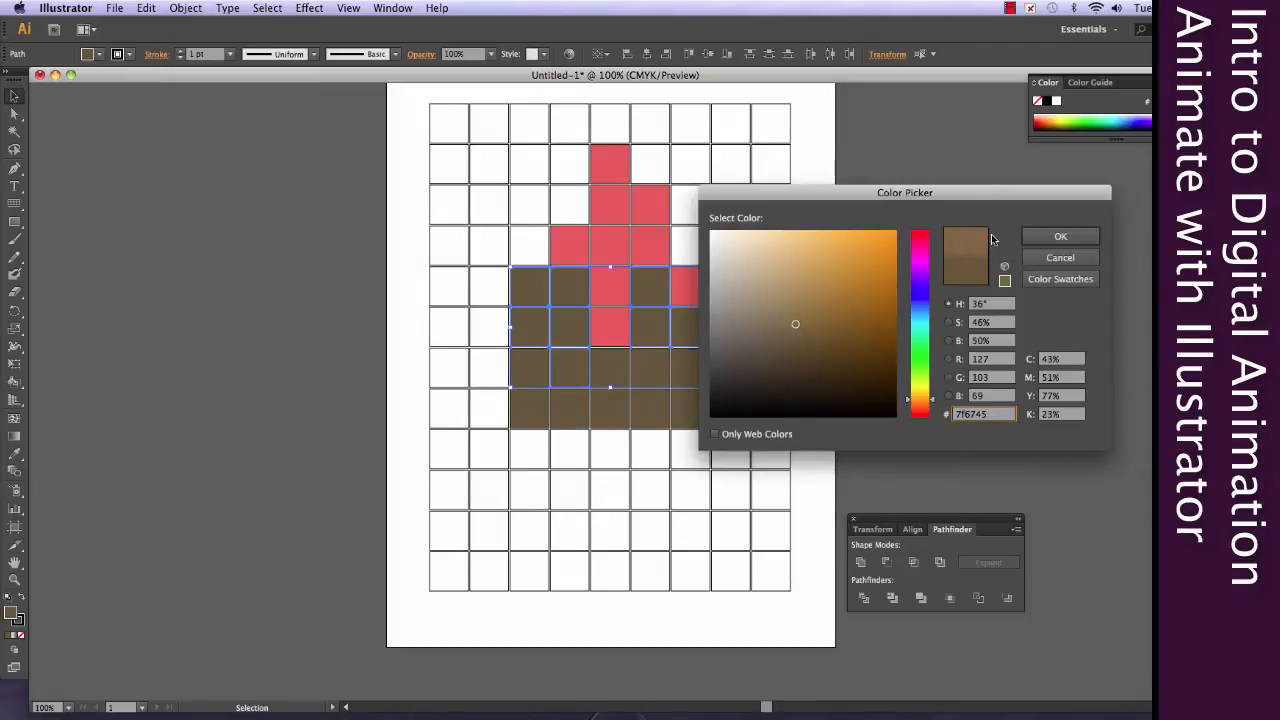
pyautogui.click(1040, 236)
pyautogui.click(352, 293)
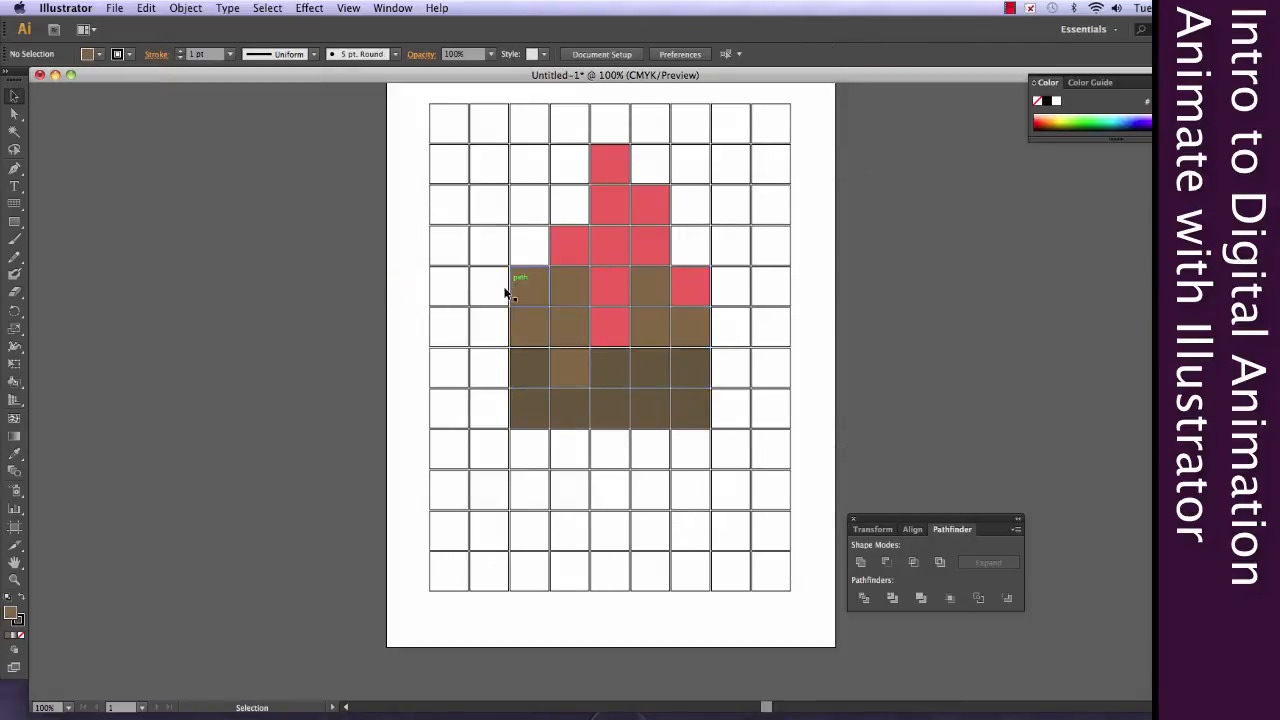
# Fill the third-column cell in row five with light brown, hex value a07a4d
pyautogui.click(538, 282)
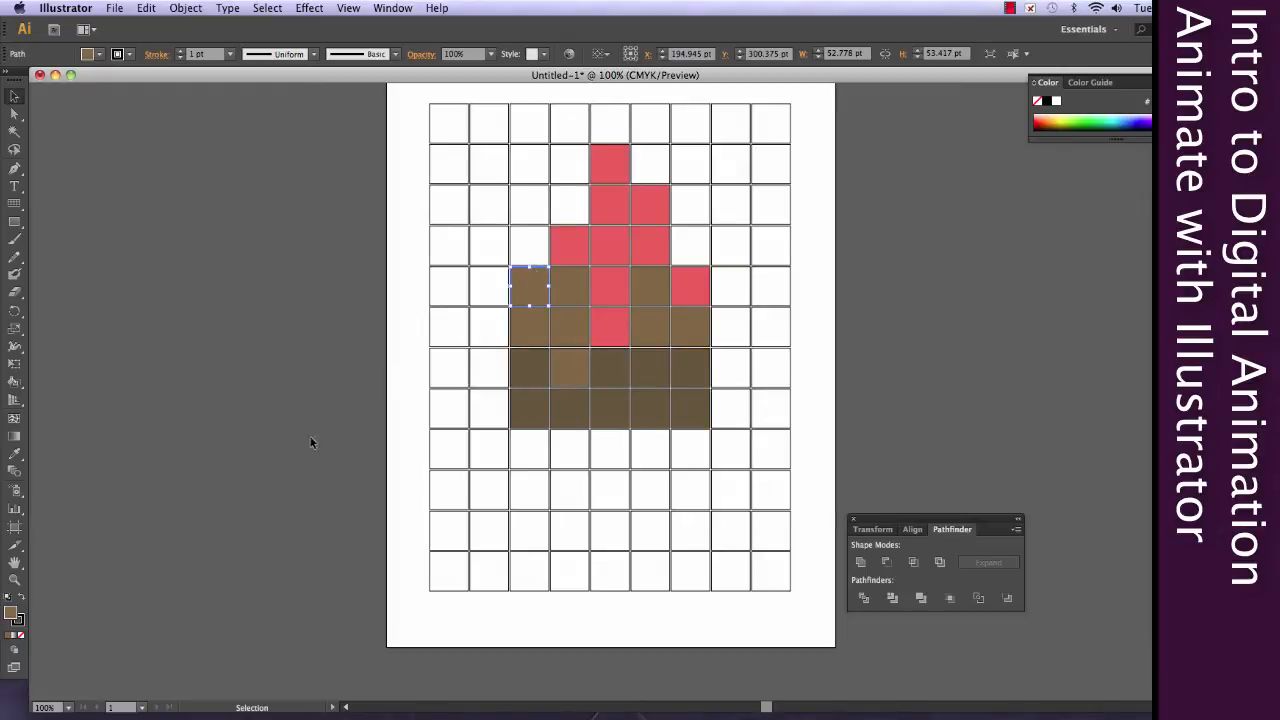
pyautogui.doubleClick(11, 613)
pyautogui.click(808, 298)
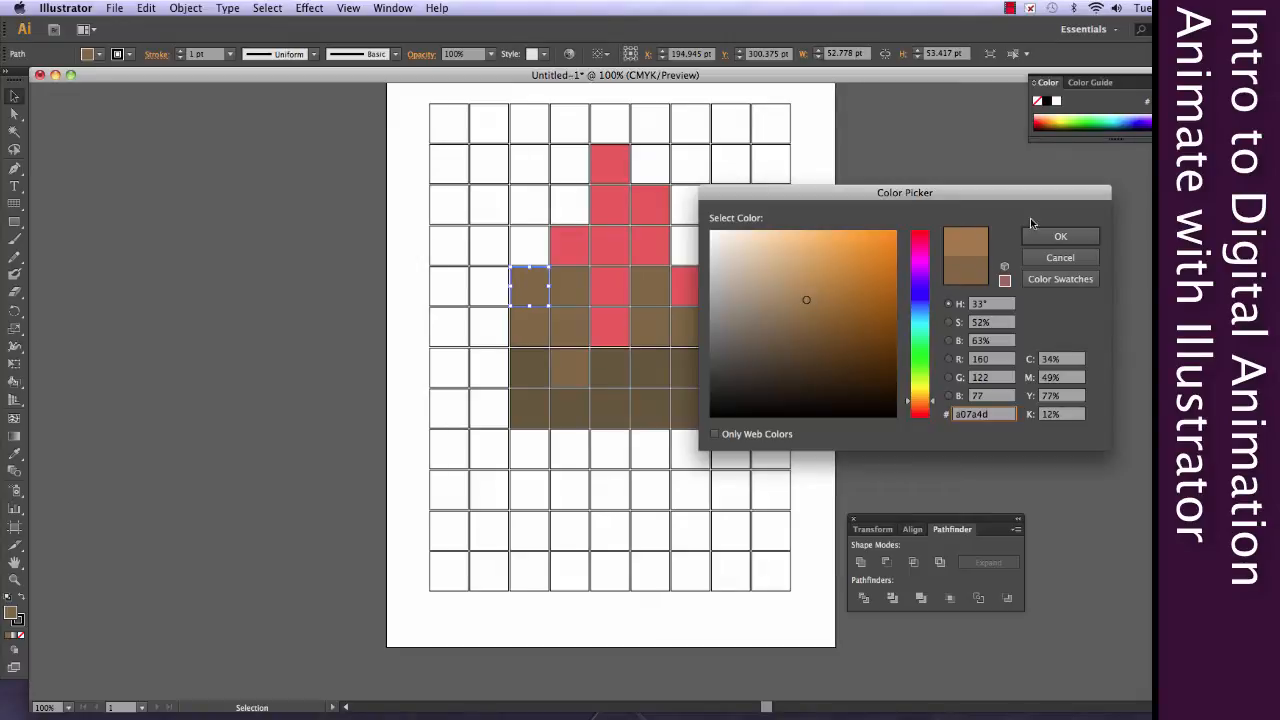
pyautogui.click(1060, 236)
# Fill the fifth-column cell in row two, sixth-column cell in row three and fourth-column cell in row four with orange-red, hue 9°
pyautogui.click(582, 254)
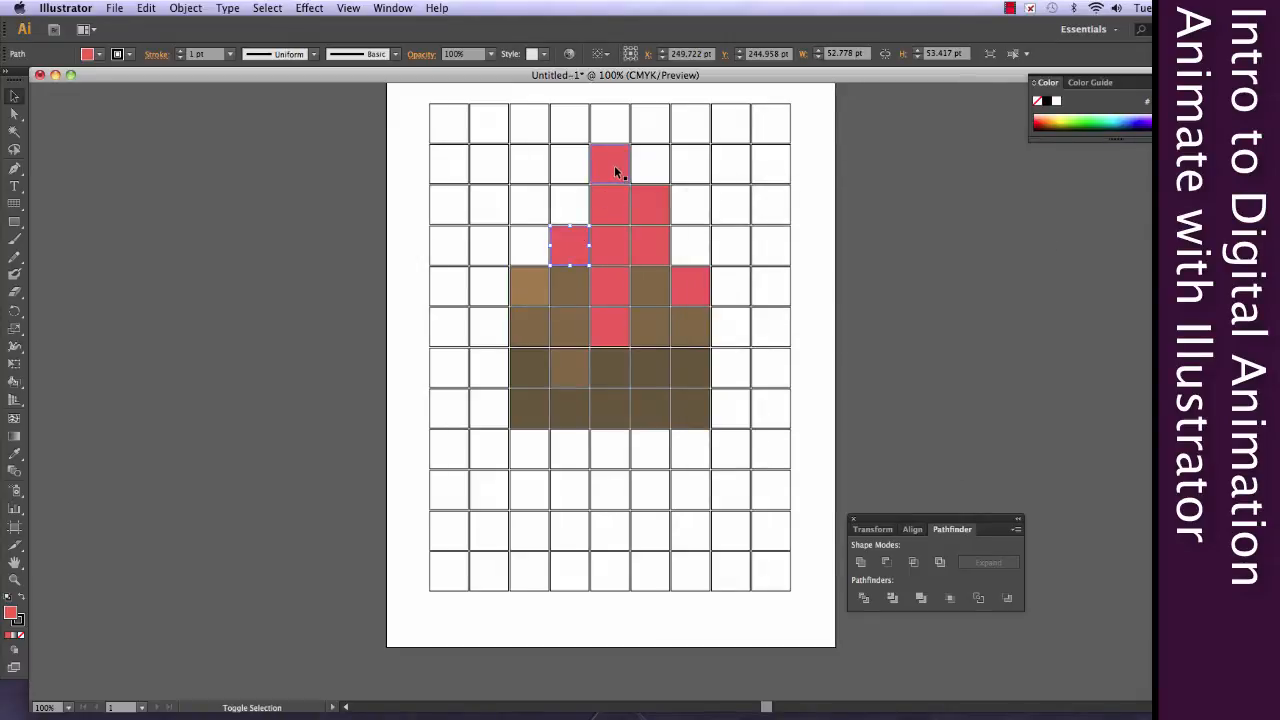
pyautogui.keyDown('shift'); pyautogui.click(617, 171); pyautogui.keyUp('shift')
pyautogui.keyDown('shift'); pyautogui.click(648, 212); pyautogui.keyUp('shift')
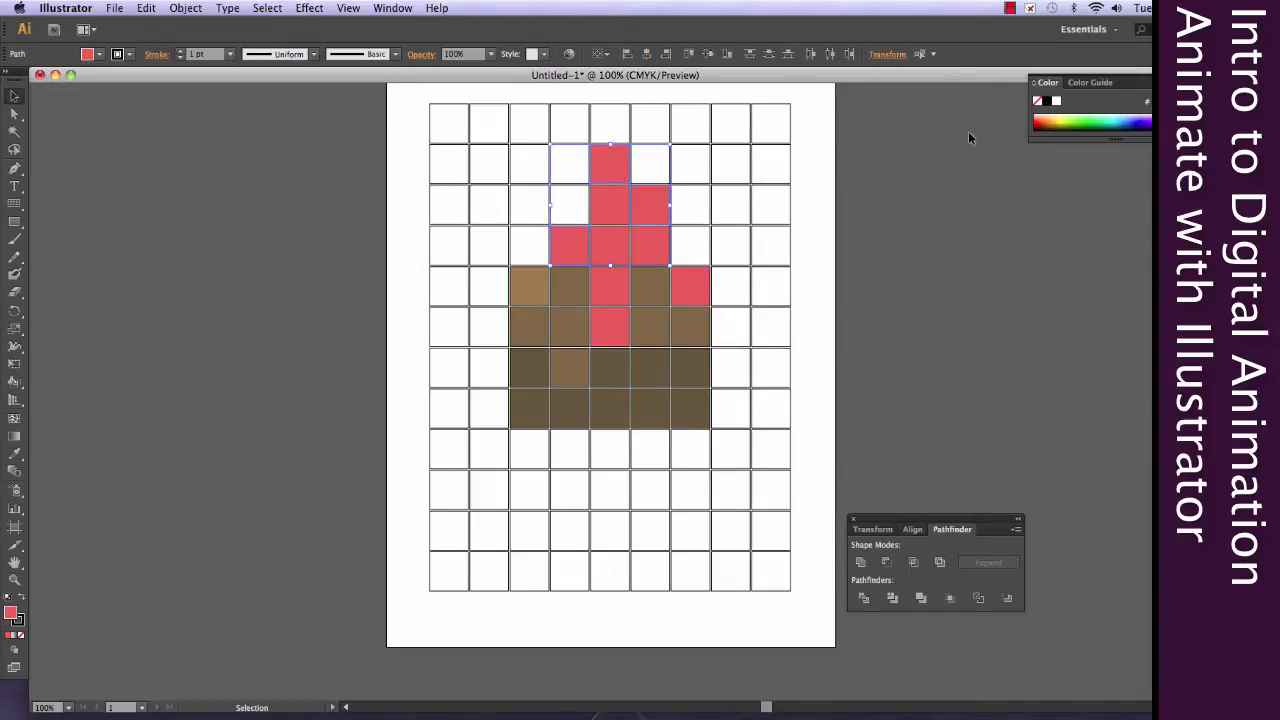
pyautogui.doubleClick(12, 612)
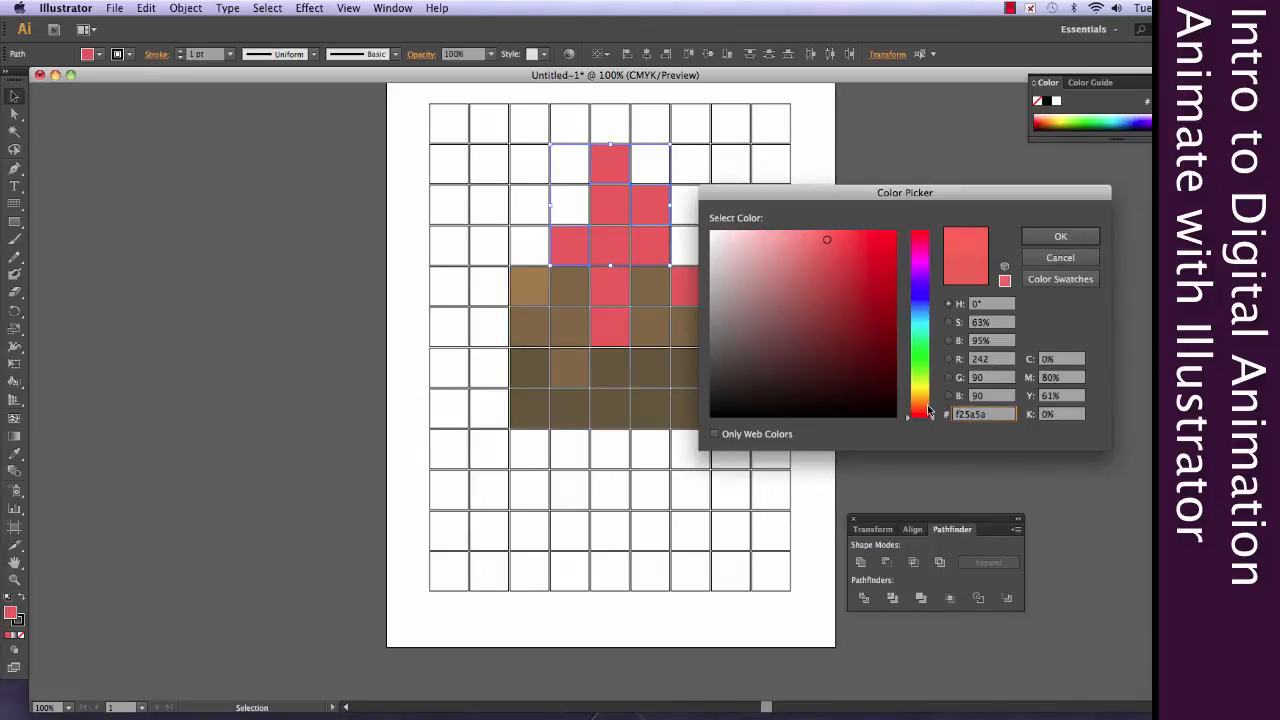
pyautogui.moveTo(927, 417); pyautogui.dragTo(926, 416)
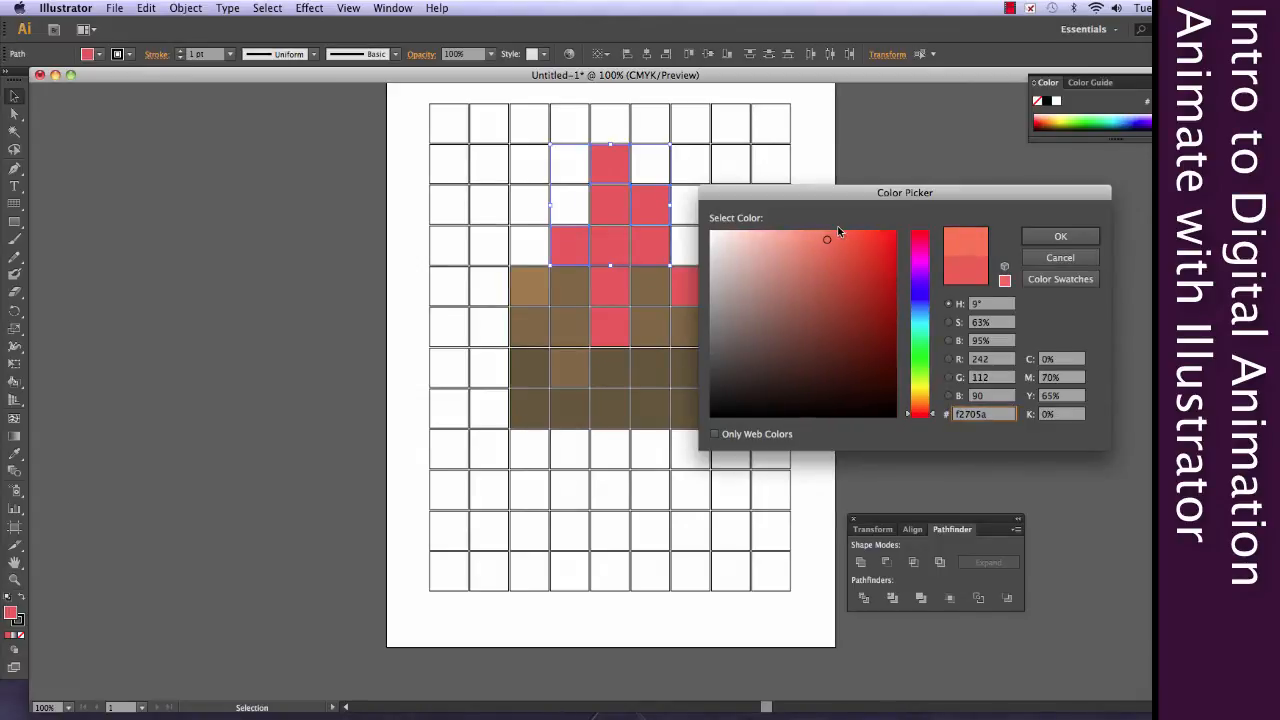
pyautogui.moveTo(831, 237); pyautogui.dragTo(837, 231)
pyautogui.click(1060, 236)
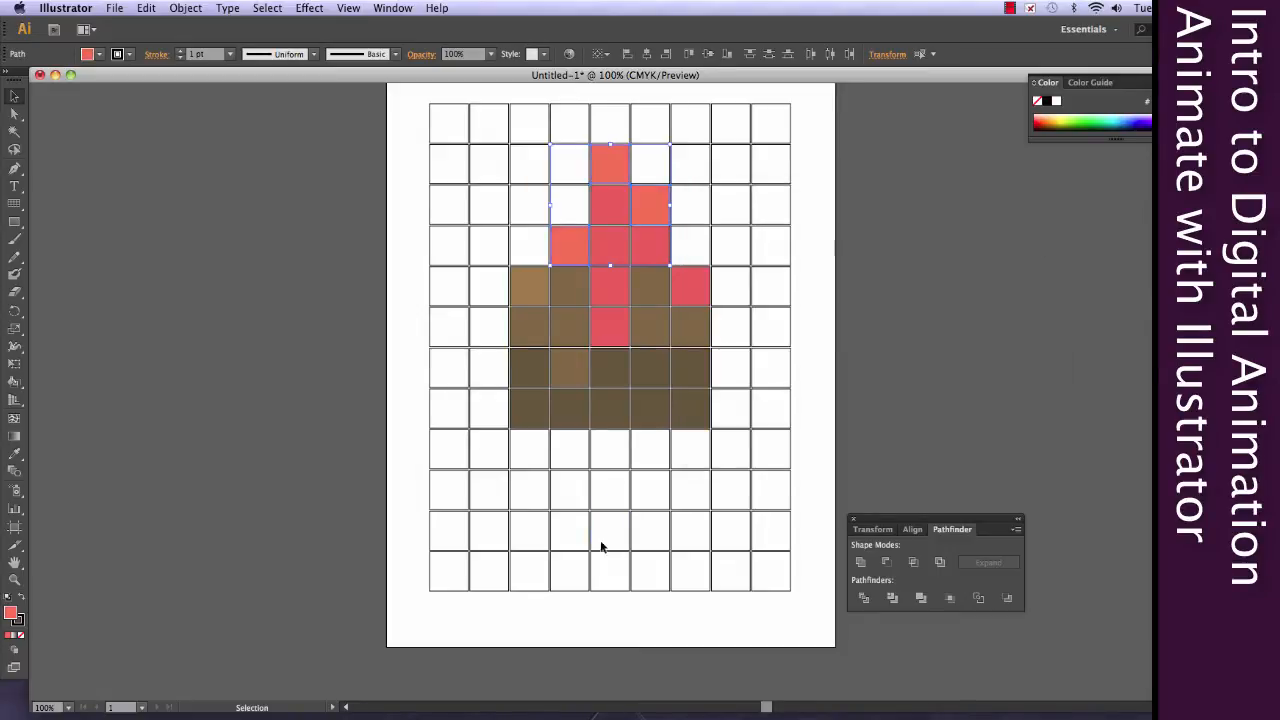
pyautogui.click(617, 528)
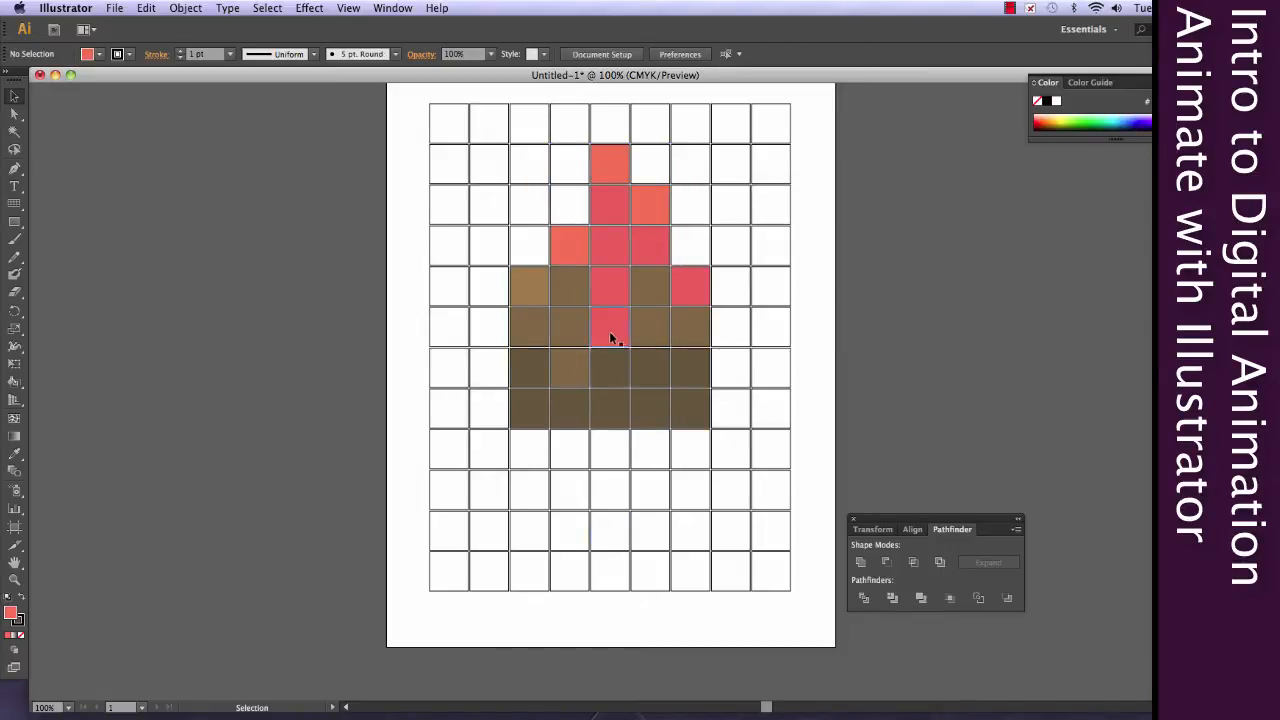
pyautogui.click(493, 357)
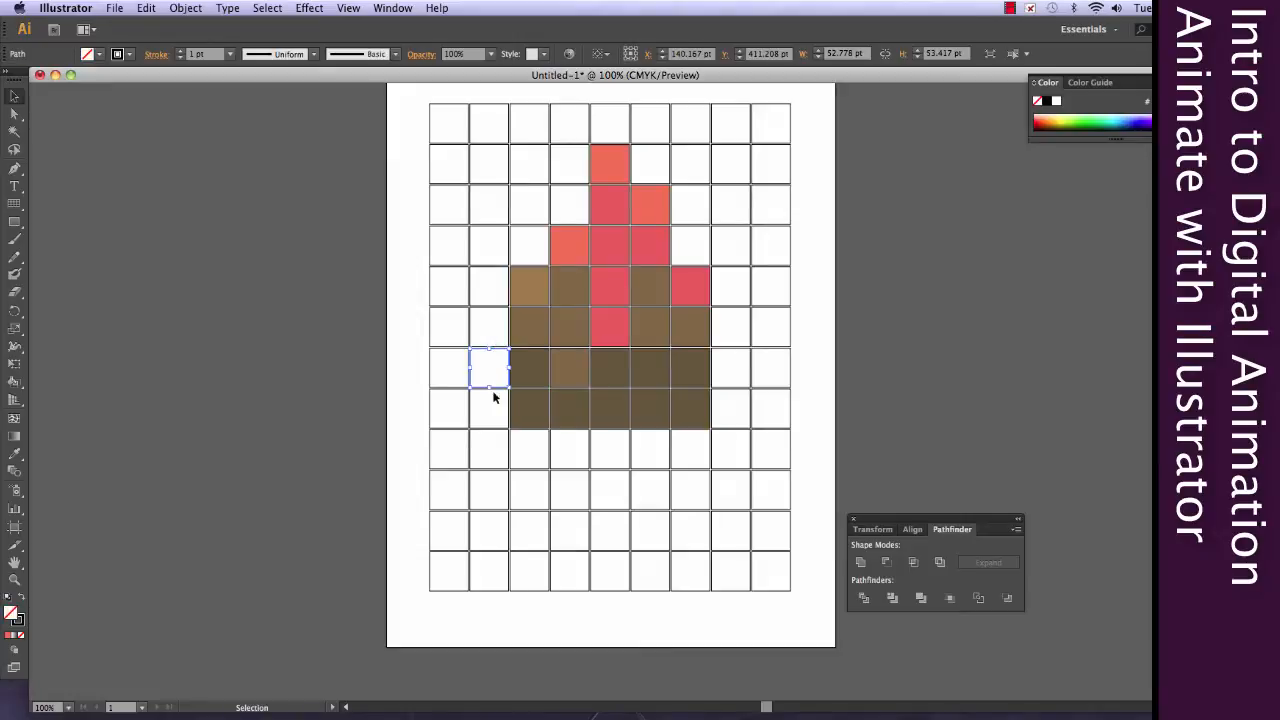
pyautogui.press('super+shift+a')
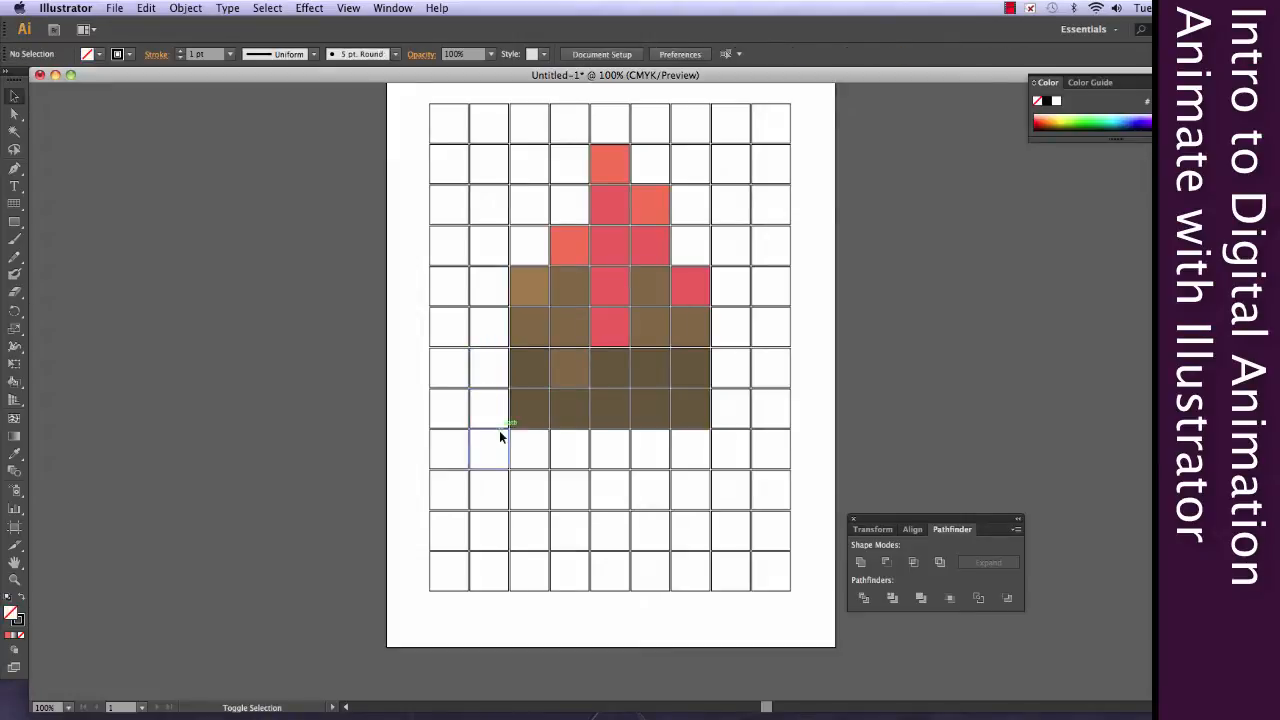
pyautogui.click(499, 354)
pyautogui.keyDown('shift'); pyautogui.click(500, 428); pyautogui.keyUp('shift')
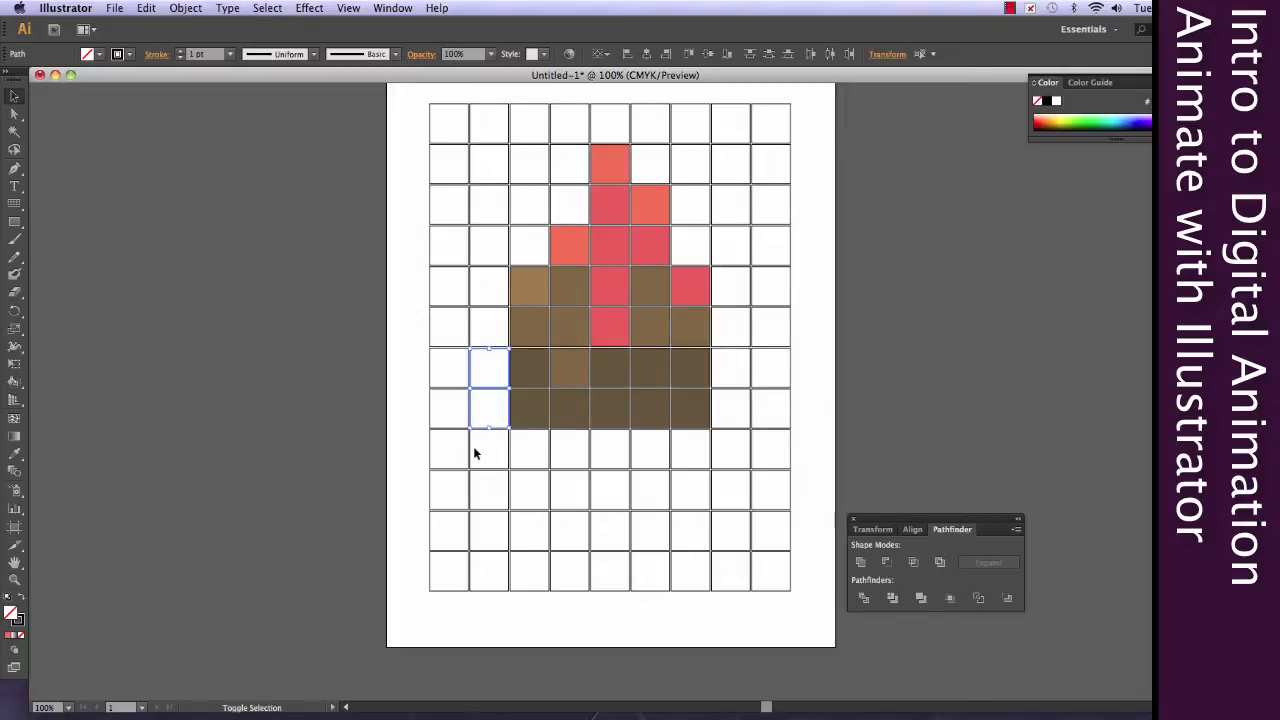
pyautogui.keyDown('shift'); pyautogui.click(476, 450); pyautogui.keyUp('shift')
pyautogui.keyDown('shift'); pyautogui.click(474, 495); pyautogui.keyUp('shift')
pyautogui.keyDown('shift'); pyautogui.click(737, 355); pyautogui.keyUp('shift')
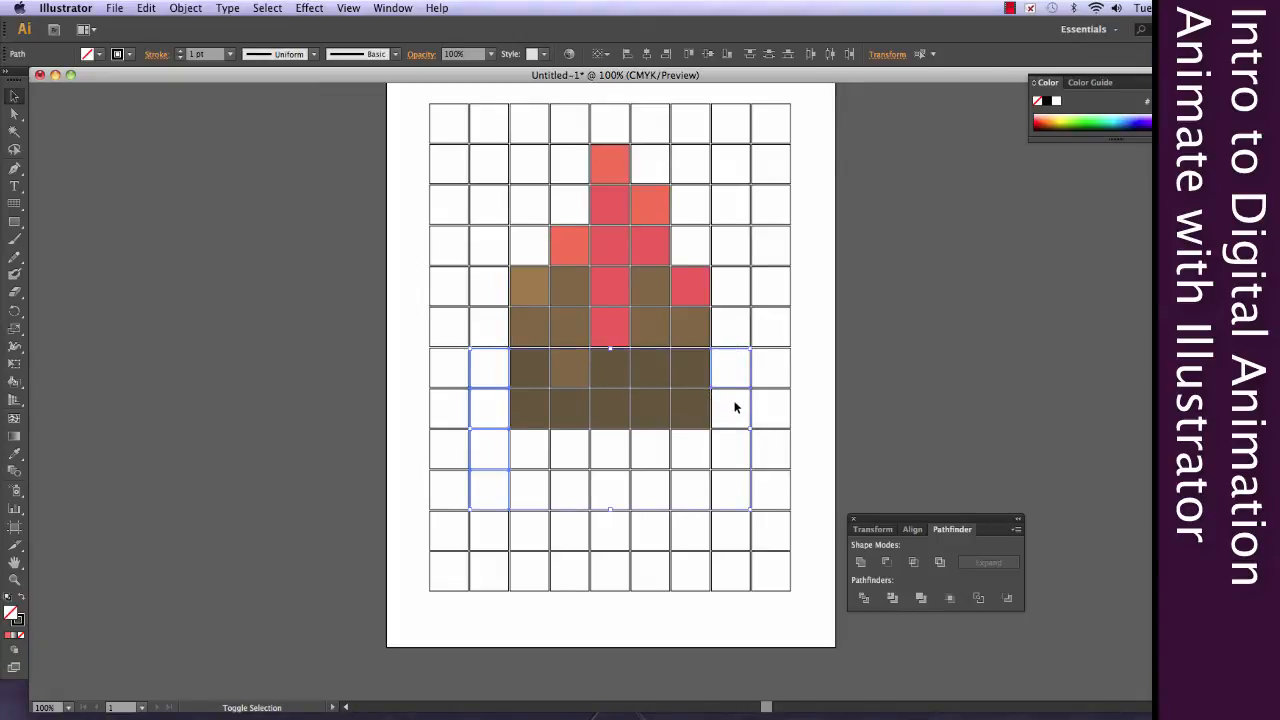
pyautogui.keyDown('shift'); pyautogui.click(738, 415); pyautogui.keyUp('shift')
pyautogui.press('super+shift+a')
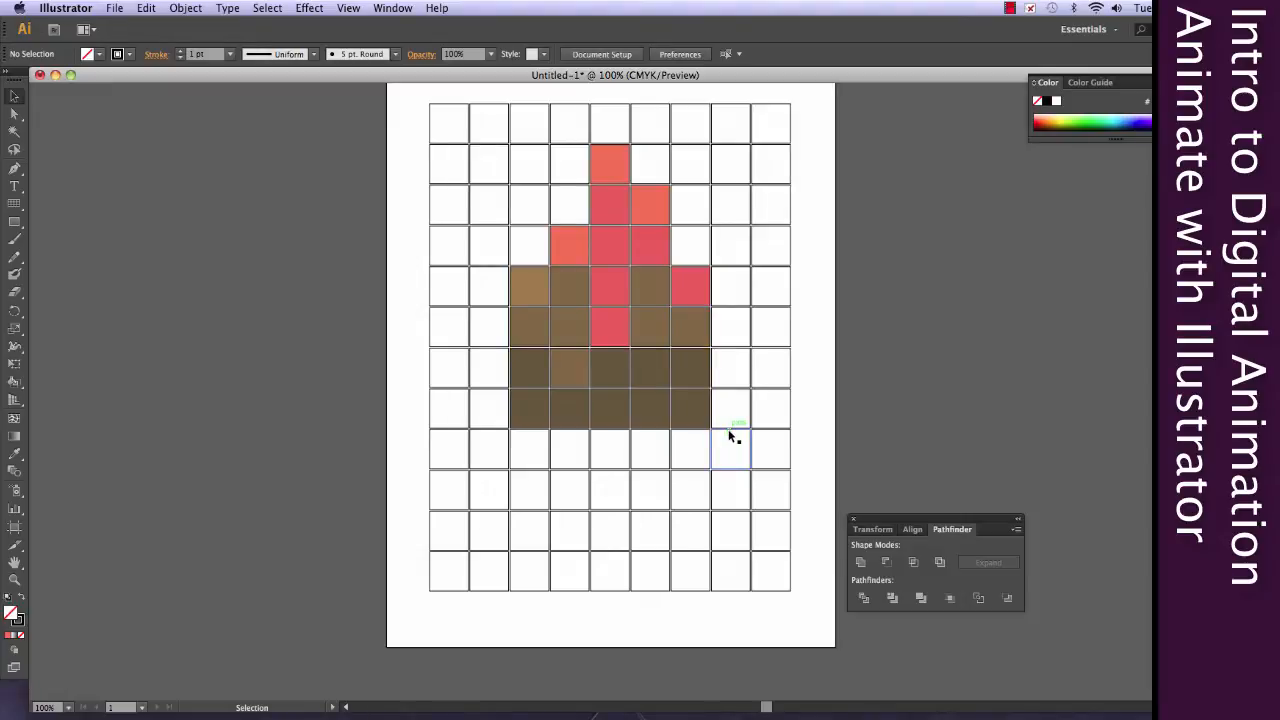
# Fill the fourth- and sixth-column cells in row six with white, hex value fcfcfc
pyautogui.click(569, 328)
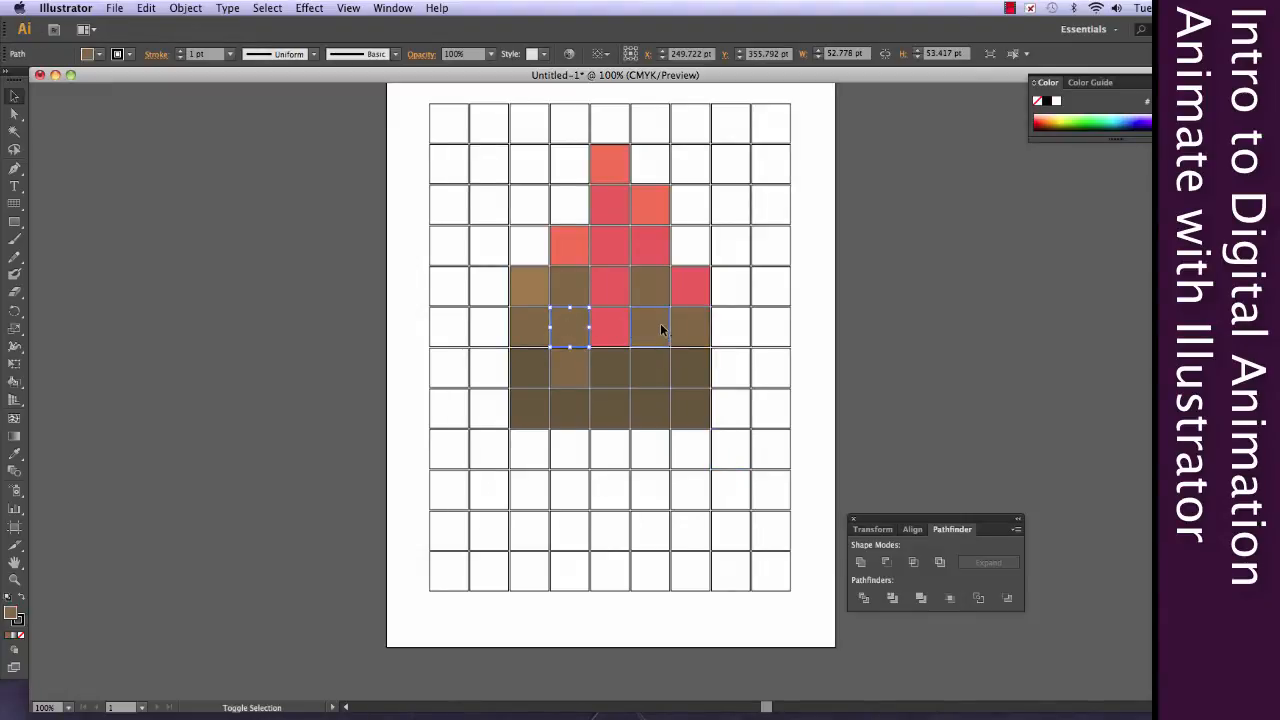
pyautogui.keyDown('shift'); pyautogui.click(660, 327); pyautogui.keyUp('shift')
pyautogui.doubleClick(15, 617)
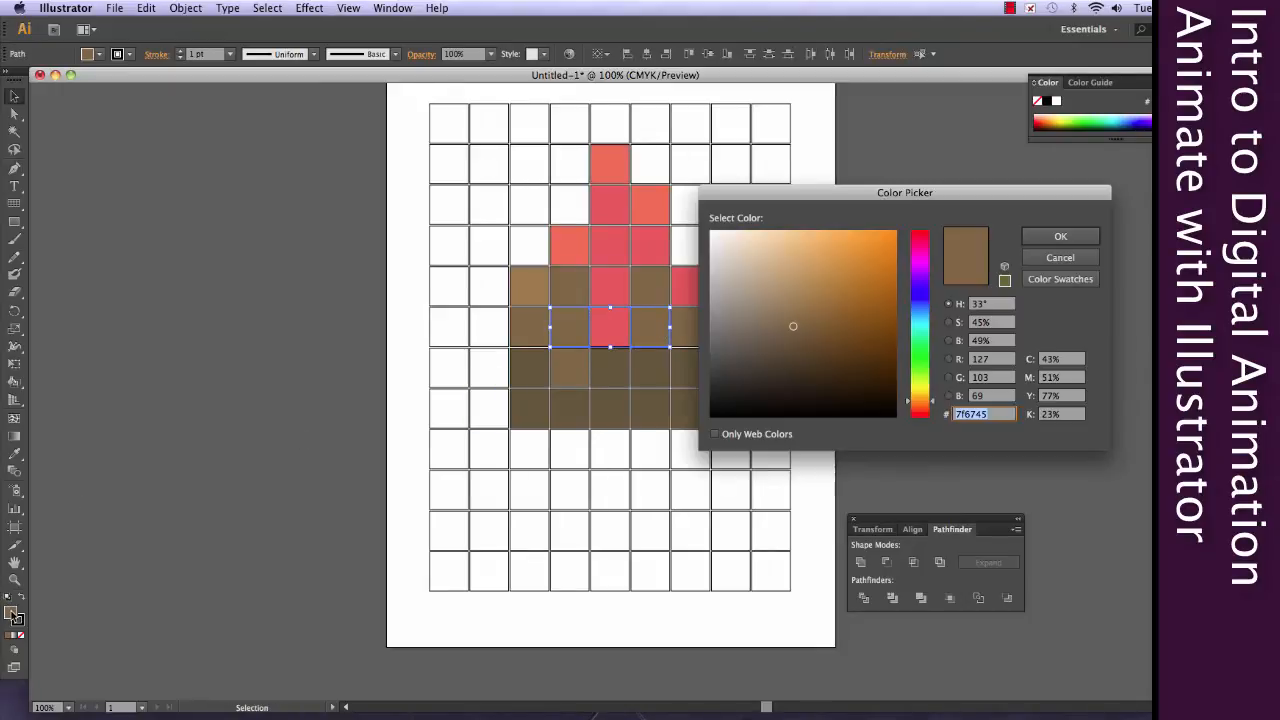
pyautogui.click(709, 232)
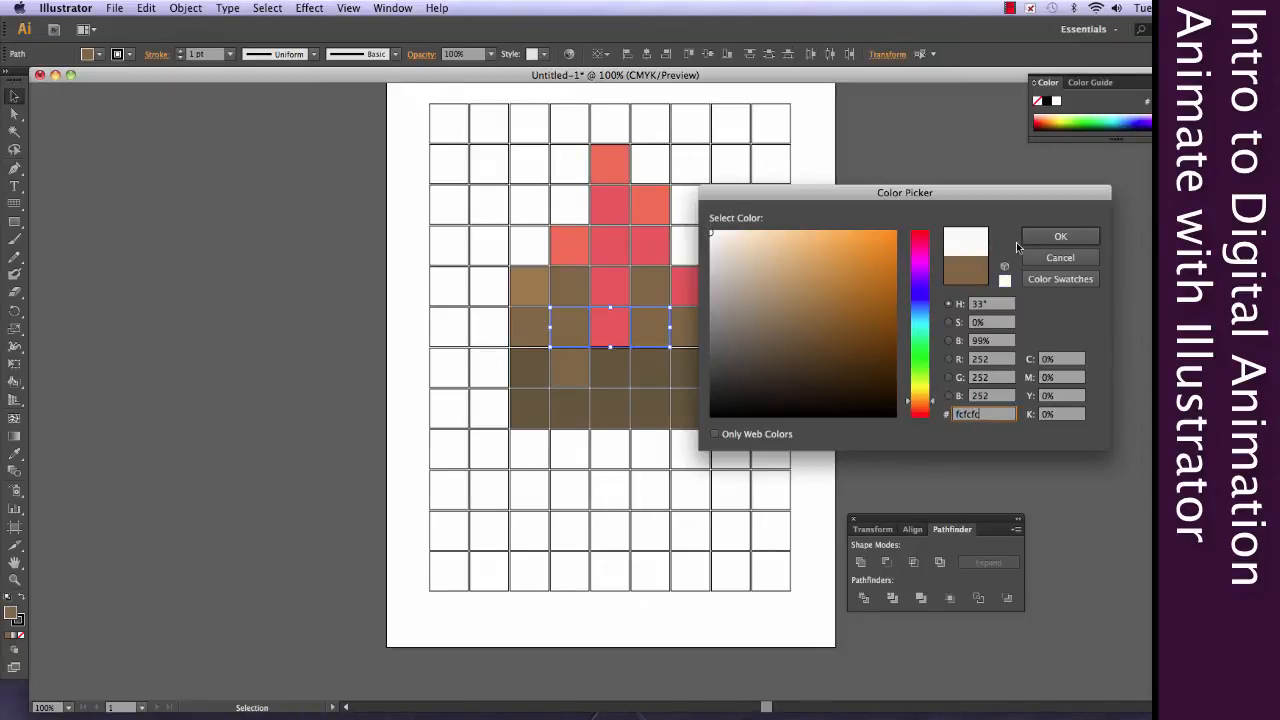
pyautogui.click(1060, 236)
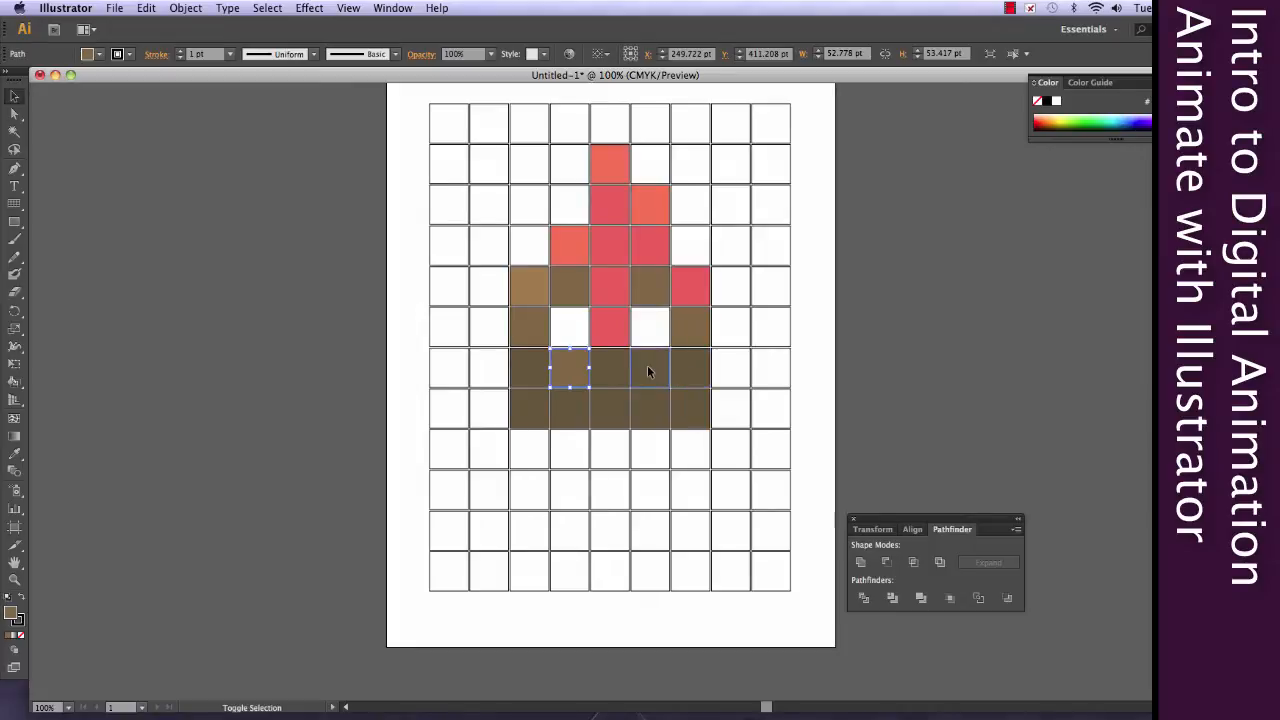
# Fill the fourth- and sixth-column cells in row seven with black and deselect them
pyautogui.keyDown('shift'); pyautogui.click(647, 365); pyautogui.keyUp('shift')
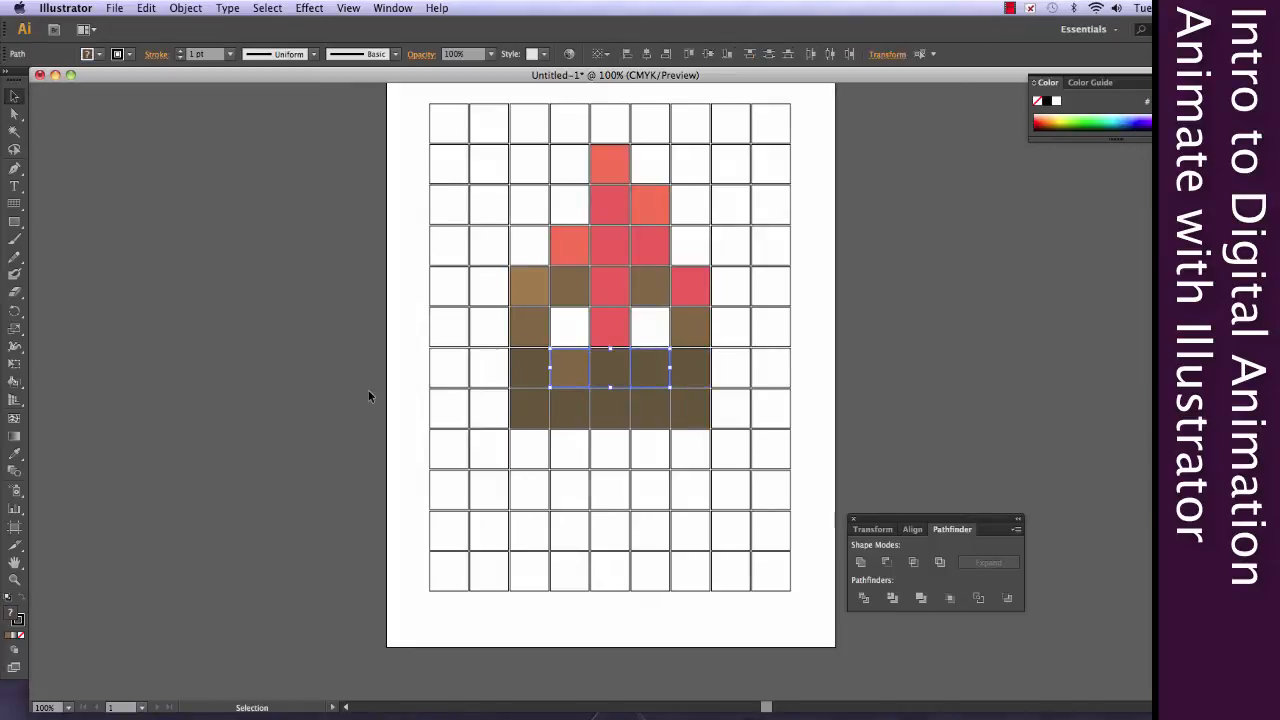
pyautogui.doubleClick(13, 614)
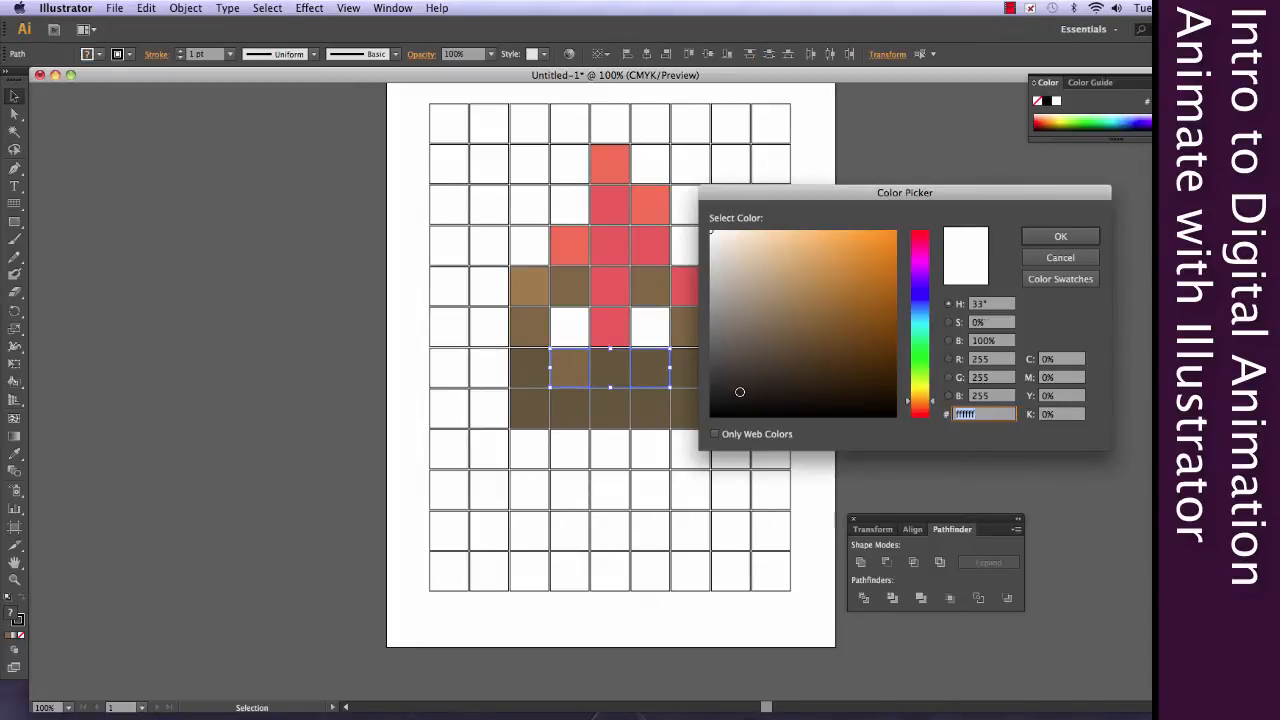
pyautogui.write('000000')
pyautogui.click(1030, 243)
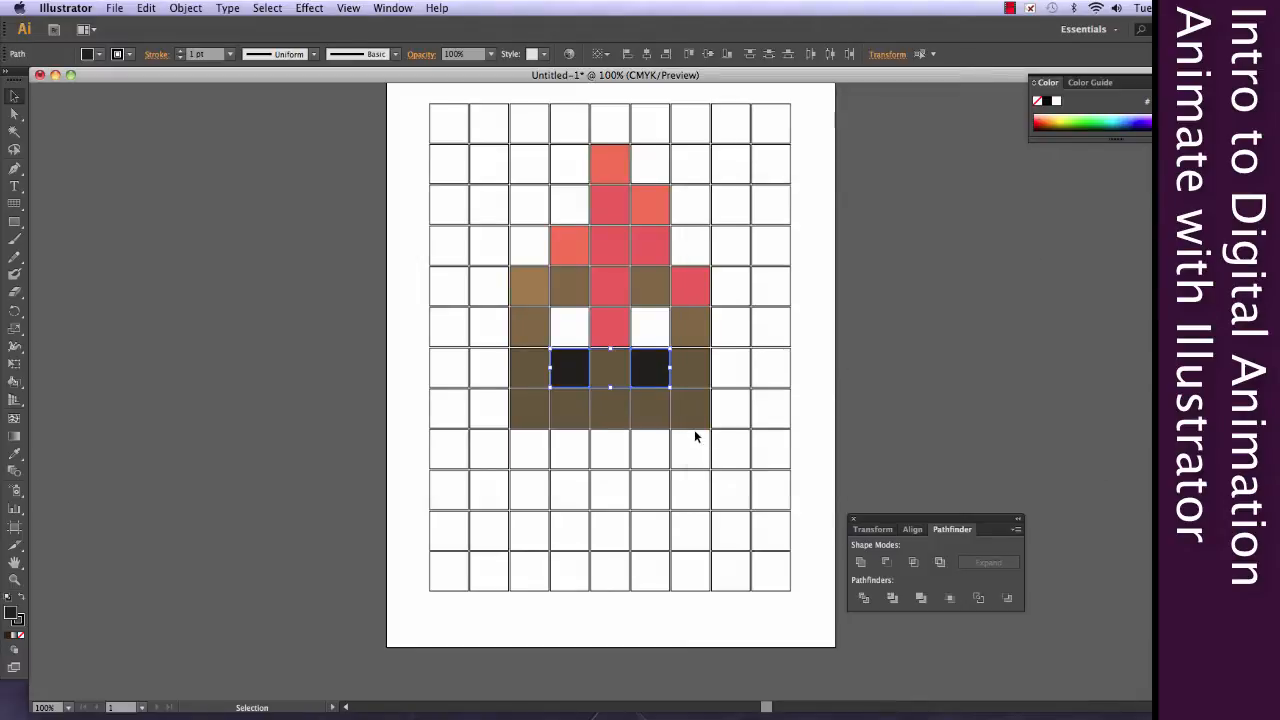
pyautogui.press('shift+super+a')
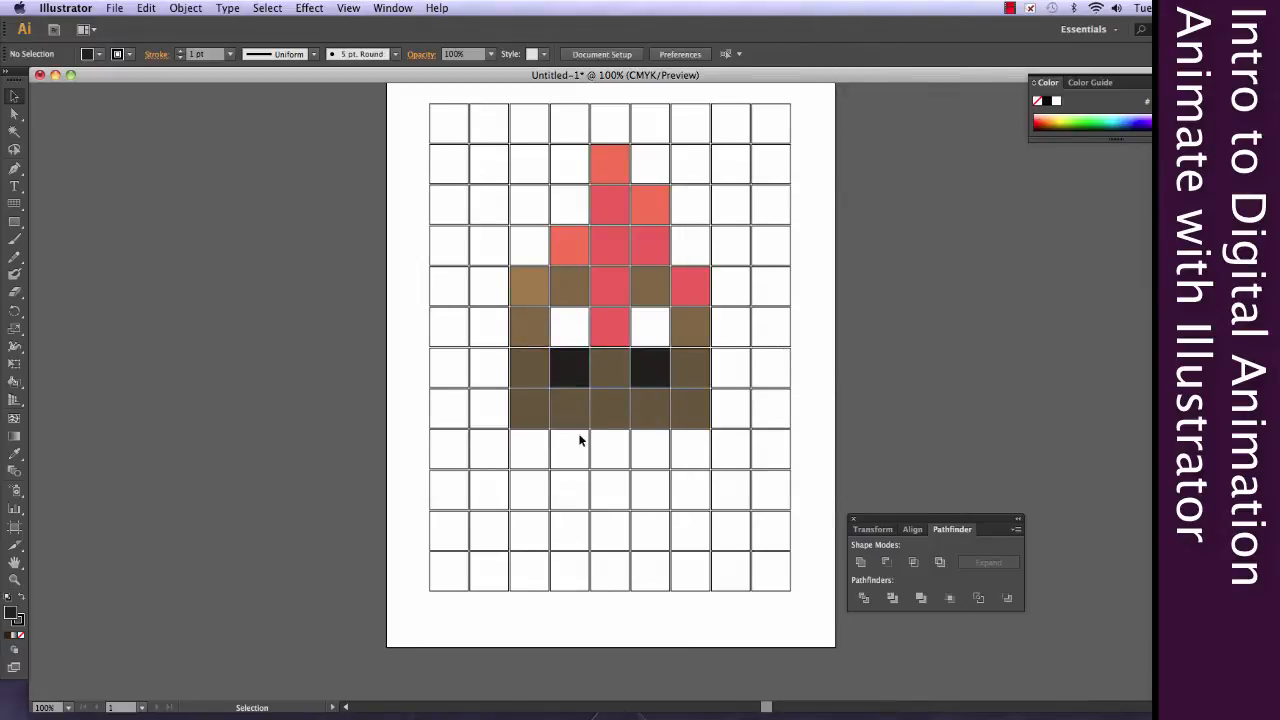
# Fill the second- and eighth-column cells in rows seven to ten with black and deselect them
pyautogui.click(499, 395)
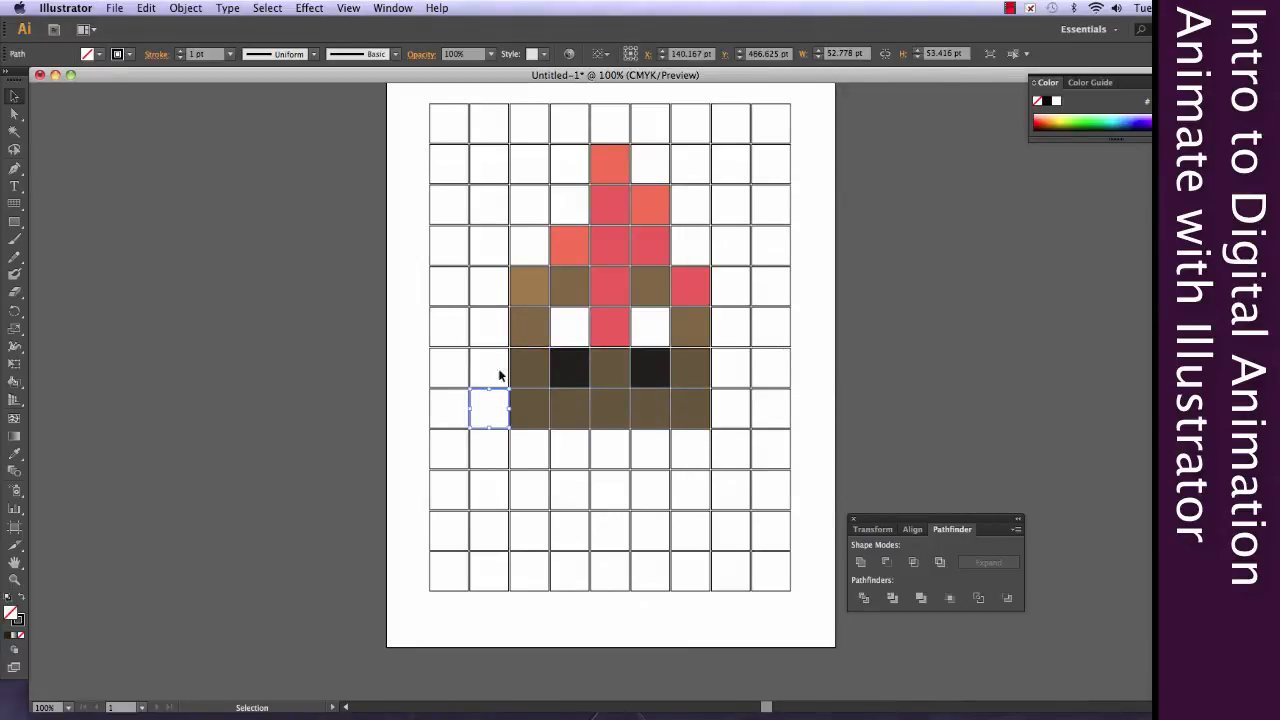
pyautogui.keyDown('shift'); pyautogui.click(499, 356); pyautogui.keyUp('shift')
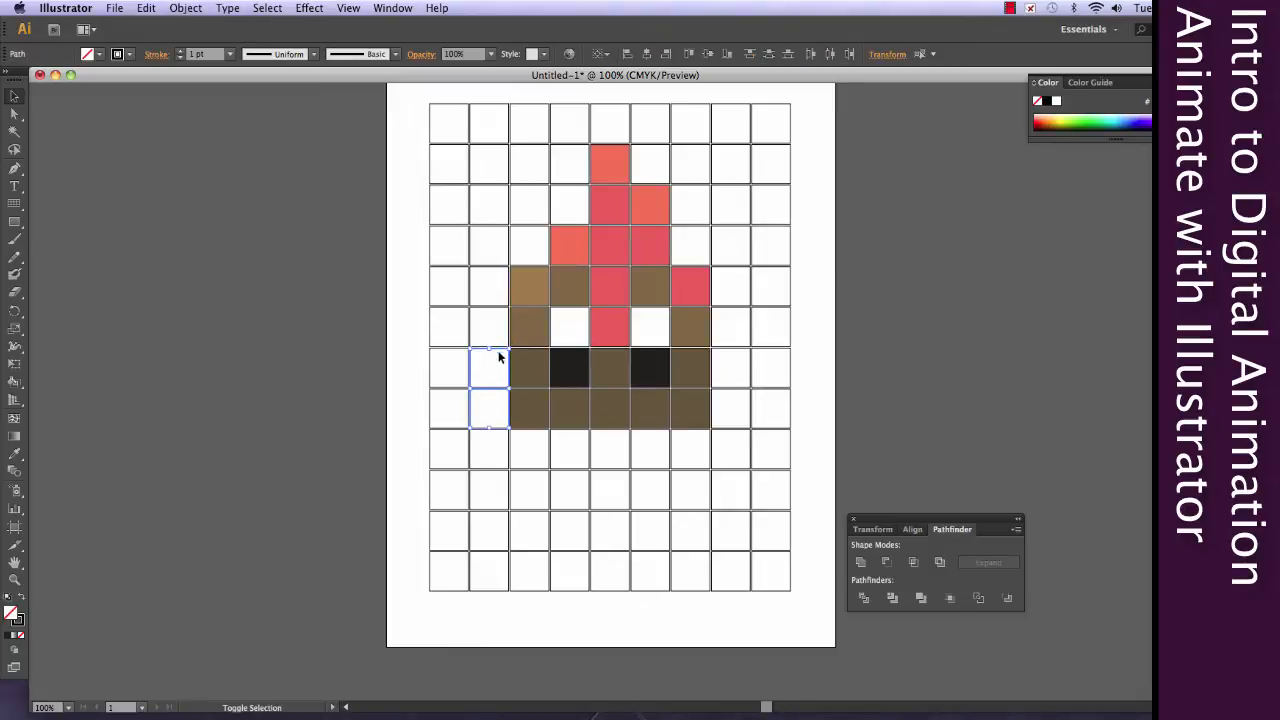
pyautogui.keyDown('shift'); pyautogui.click(503, 450); pyautogui.keyUp('shift')
pyautogui.keyDown('shift'); pyautogui.click(504, 500); pyautogui.keyUp('shift')
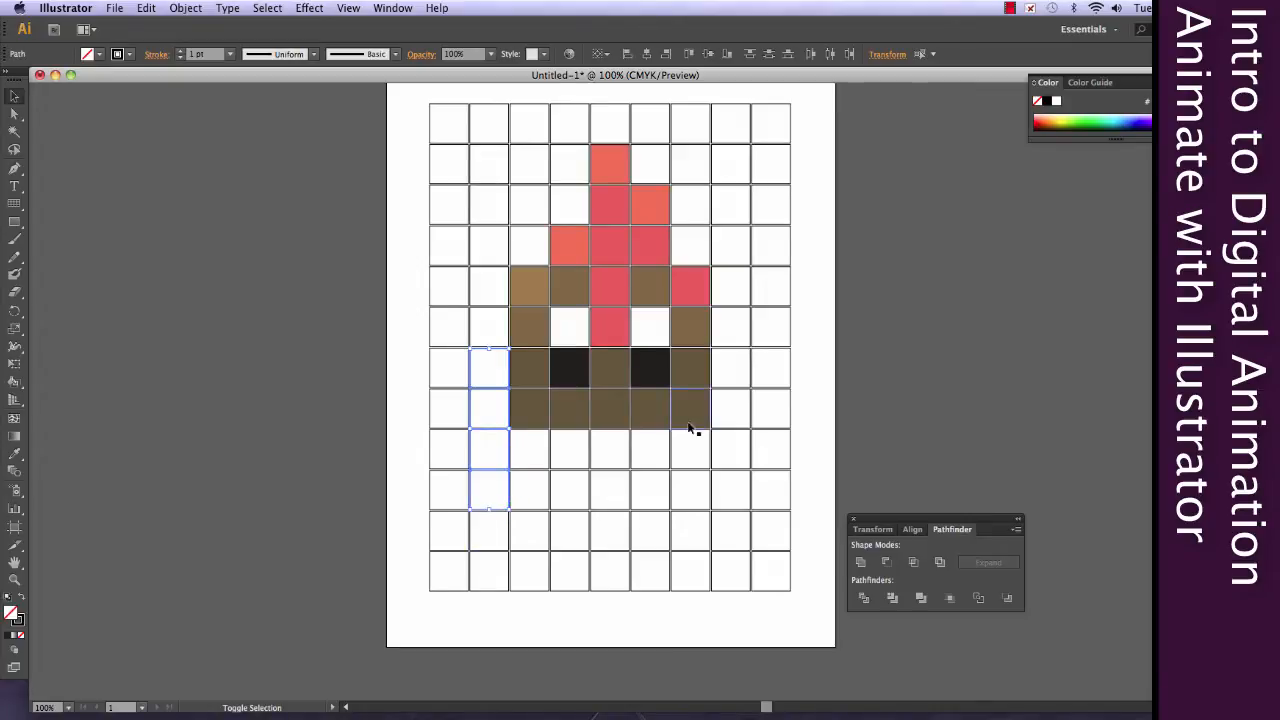
pyautogui.keyDown('shift'); pyautogui.click(735, 358); pyautogui.keyUp('shift')
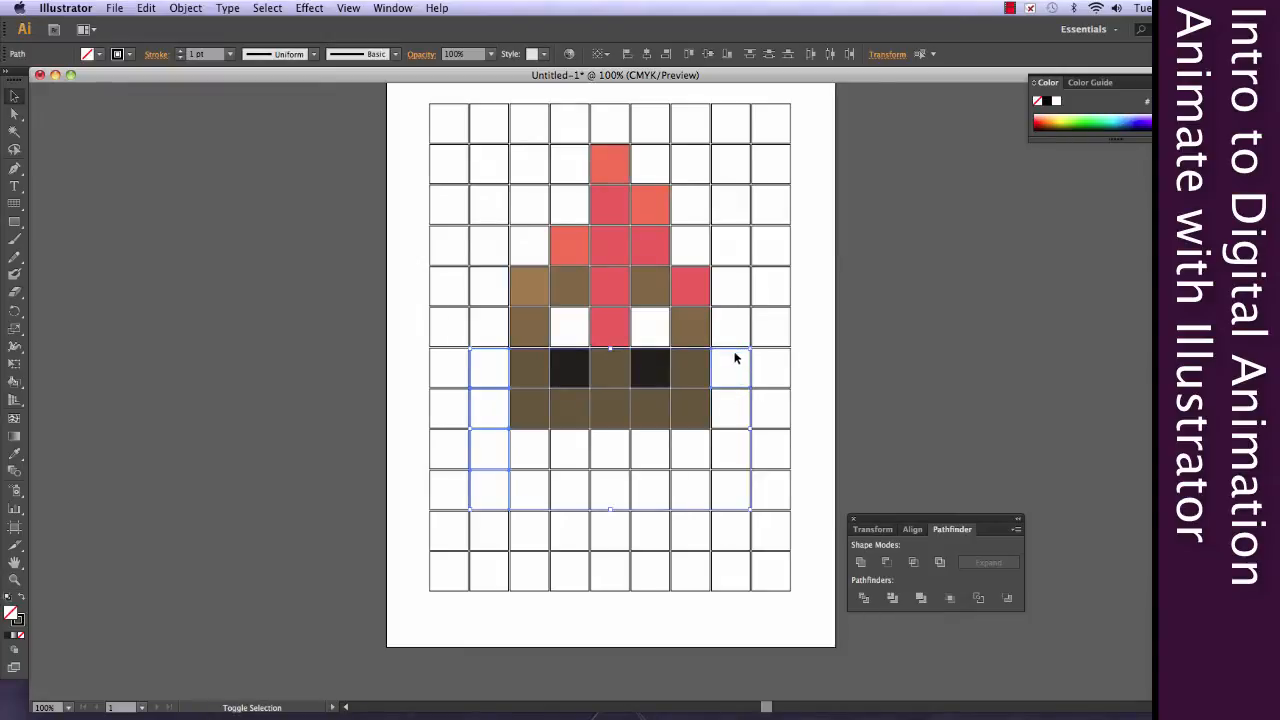
pyautogui.keyDown('shift'); pyautogui.click(743, 472); pyautogui.keyUp('shift')
pyautogui.click(10, 636)
pyautogui.click(219, 497)
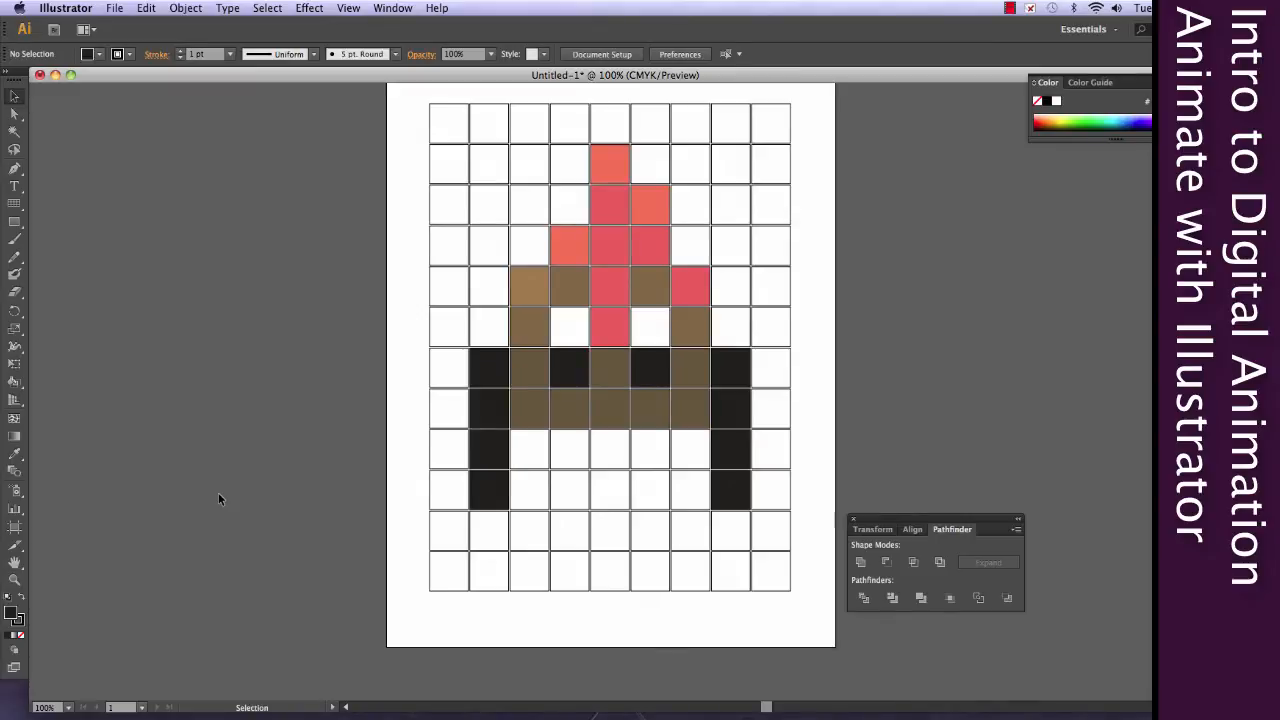
# Delete the grid's last two rows and the empty cells between the black legs in rows nine and ten
pyautogui.moveTo(405, 636); pyautogui.dragTo(834, 554)
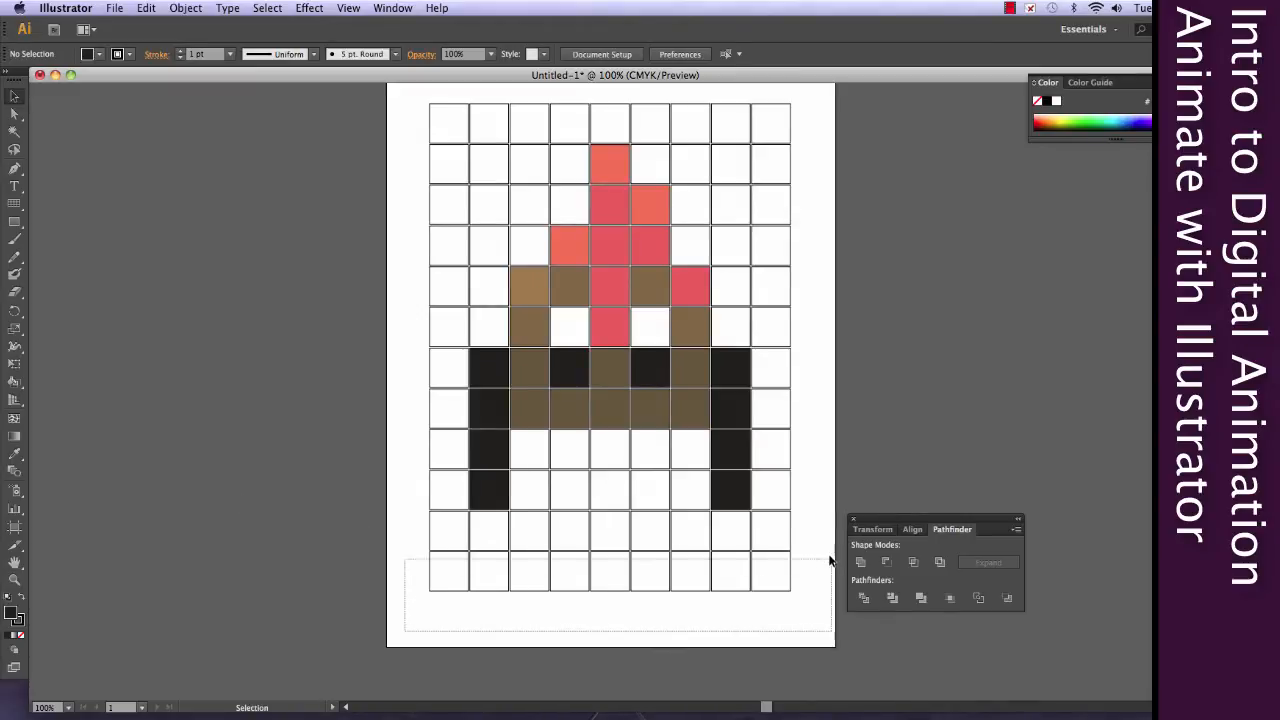
pyautogui.press('Delete')
pyautogui.moveTo(807, 598); pyautogui.dragTo(403, 530)
pyautogui.press('Delete')
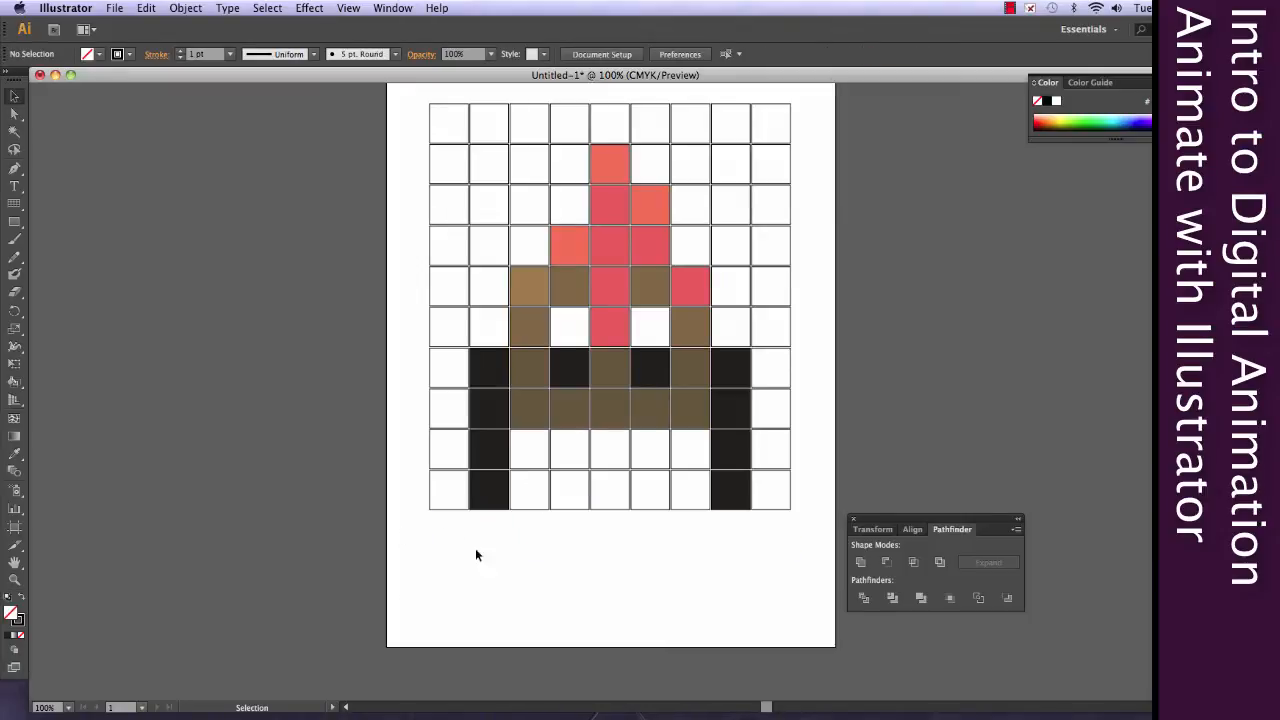
pyautogui.moveTo(522, 582); pyautogui.dragTo(679, 444)
pyautogui.press('Delete')
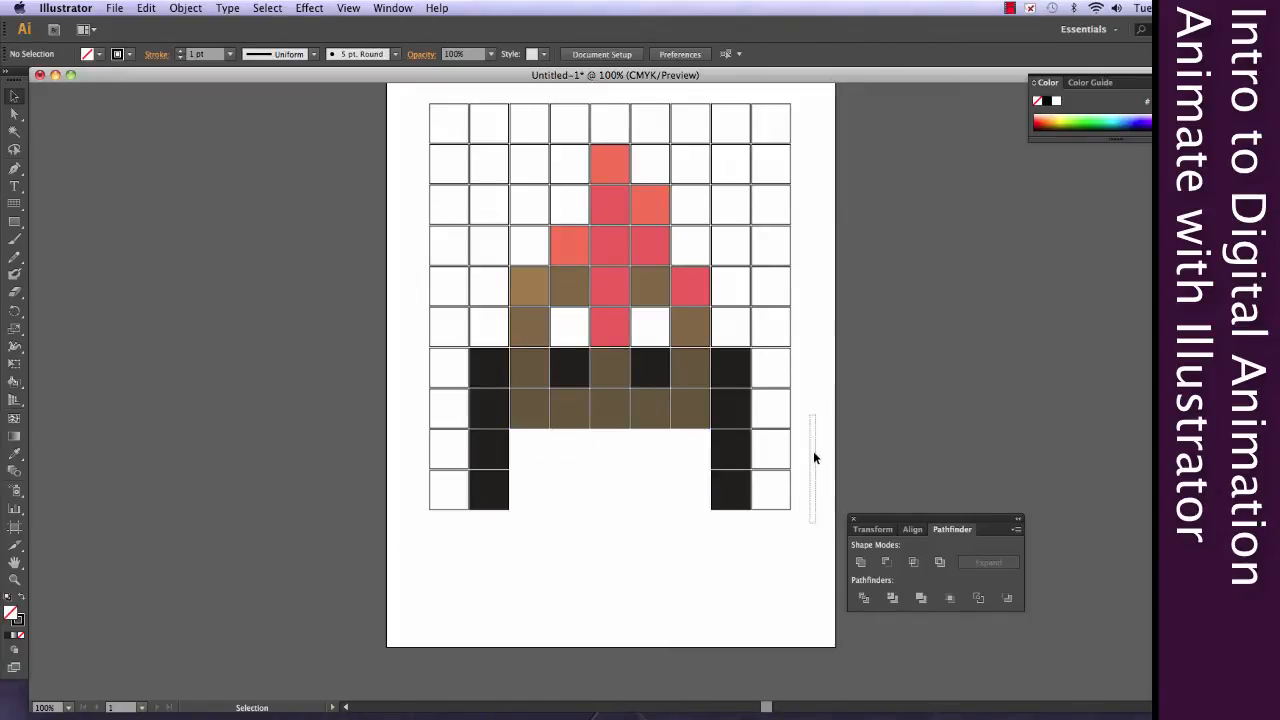
# Delete the empty outermost columns on both sides of the grid
pyautogui.moveTo(813, 457); pyautogui.dragTo(796, 121)
pyautogui.press('Delete')
pyautogui.scroll(1, 610, 330)
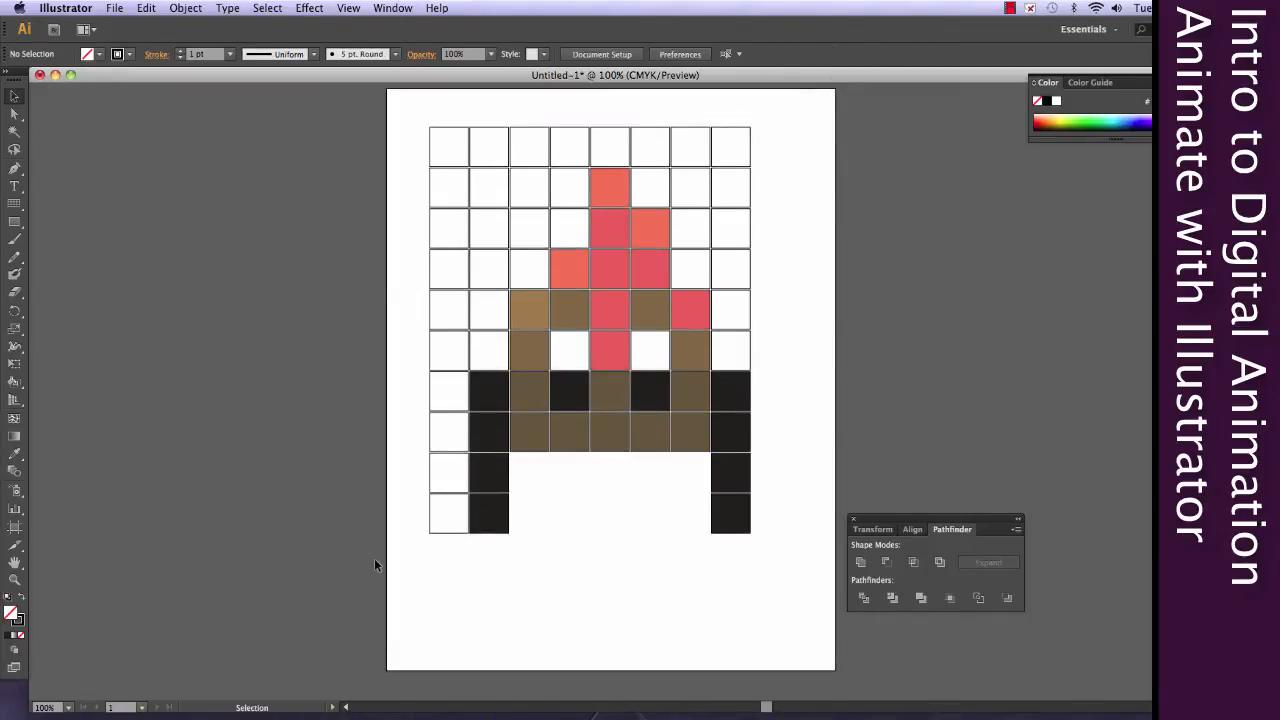
pyautogui.moveTo(396, 568); pyautogui.dragTo(422, 428)
pyautogui.press('Delete')
pyautogui.press('Delete')
# Delete the empty cells above the character and on the left side of its flame and head
pyautogui.moveTo(484, 164); pyautogui.dragTo(521, 345)
pyautogui.press('Delete')
pyautogui.moveTo(552, 160); pyautogui.dragTo(540, 316)
pyautogui.press('Delete')
pyautogui.moveTo(543, 183); pyautogui.dragTo(634, 257)
pyautogui.press('Delete')
pyautogui.press('Delete')
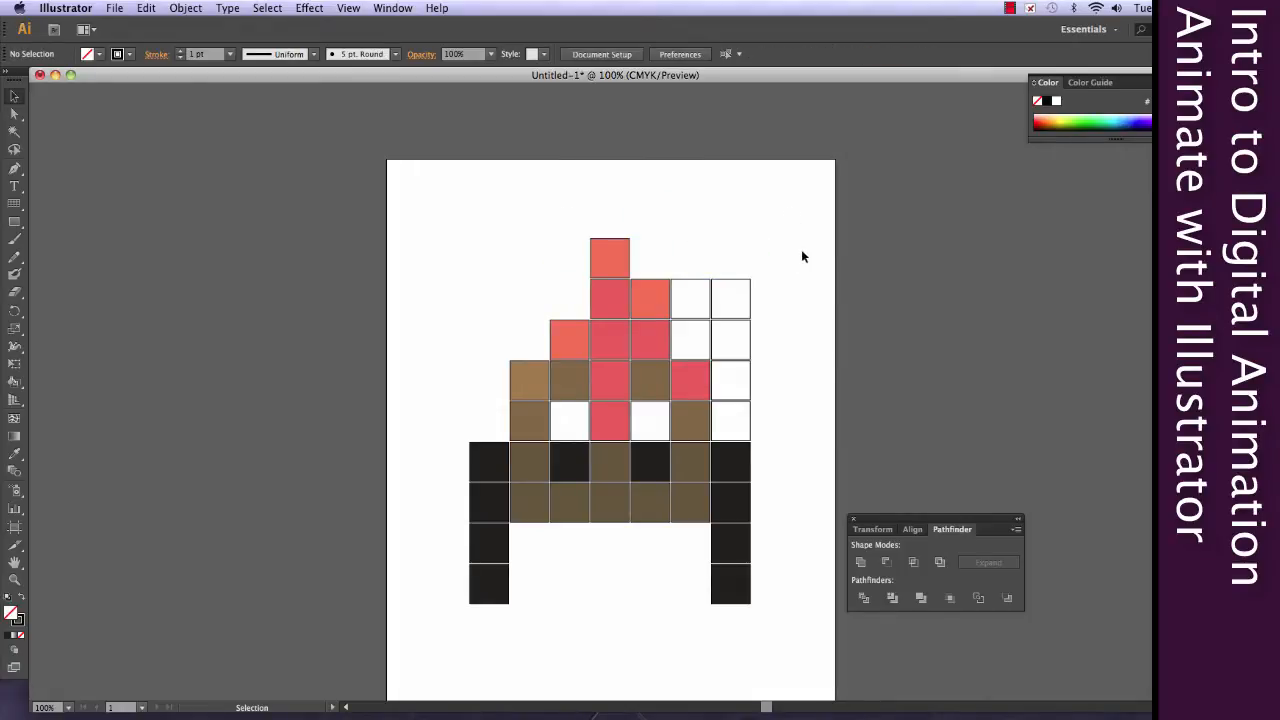
# Delete the remaining empty cells on the right side of the flame and head
pyautogui.moveTo(801, 257); pyautogui.dragTo(698, 330)
pyautogui.press('Delete')
pyautogui.moveTo(774, 351); pyautogui.dragTo(736, 428)
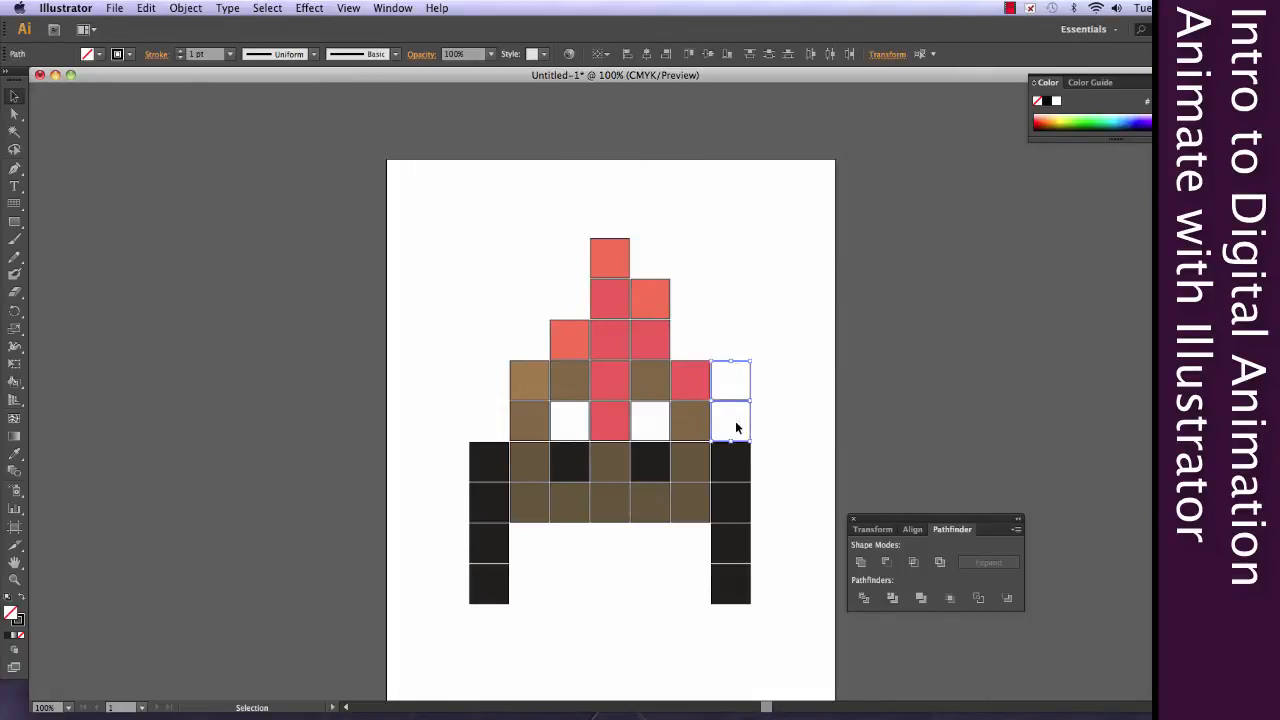
pyautogui.press('Delete')
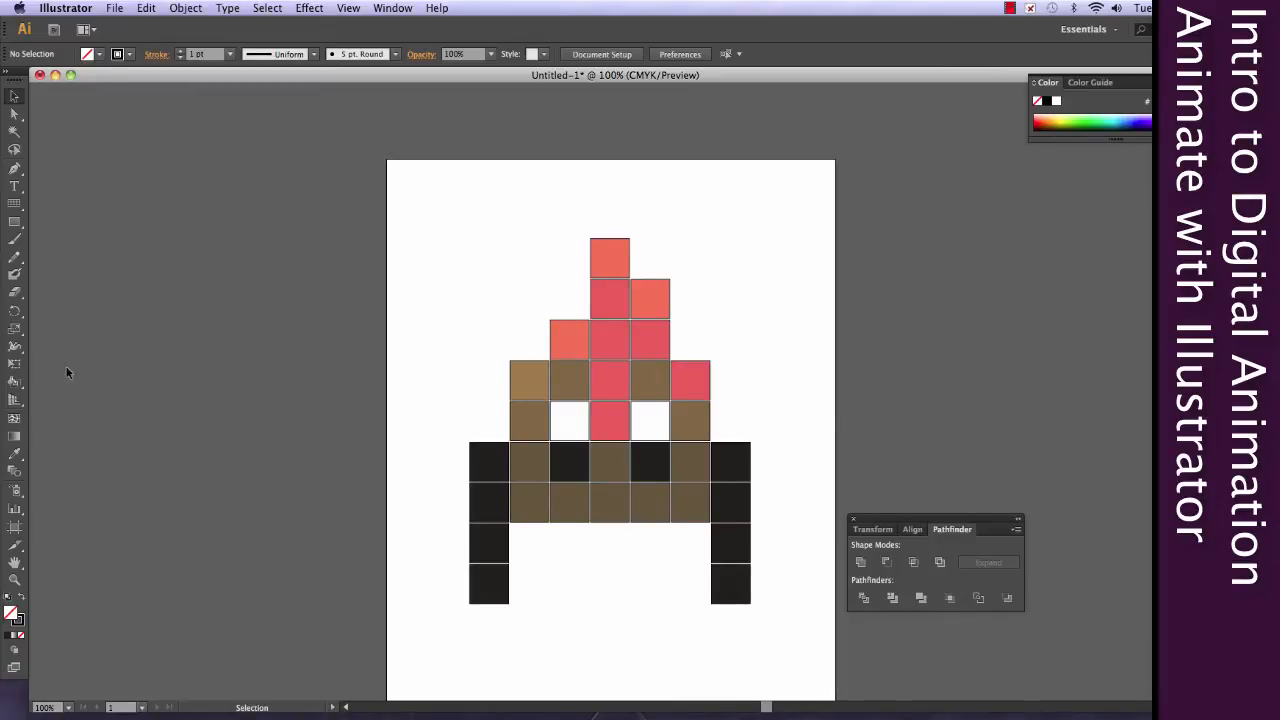
# Duplicate the fourth-column black cell twice, placing the copies directly below the brown body in columns four and six
pyautogui.click(583, 460)
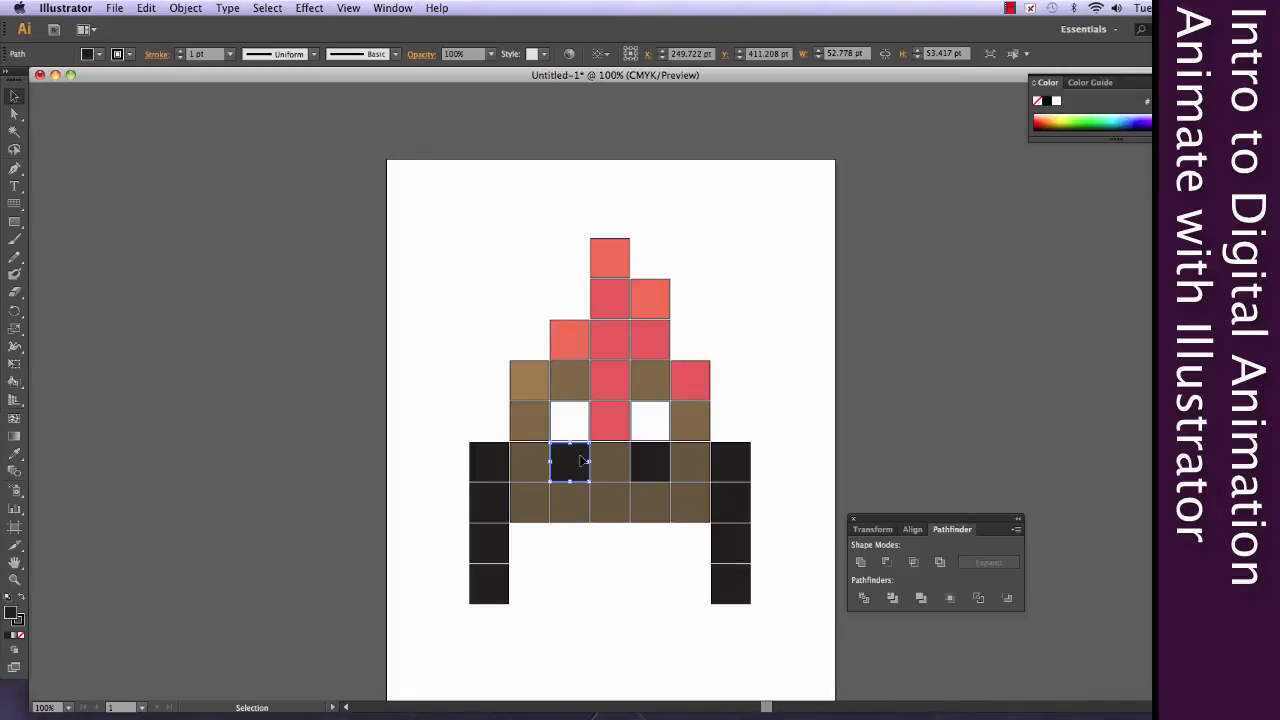
pyautogui.press('super+c')
pyautogui.press('super+v')
pyautogui.moveTo(621, 380); pyautogui.dragTo(578, 538)
pyautogui.press('super+v')
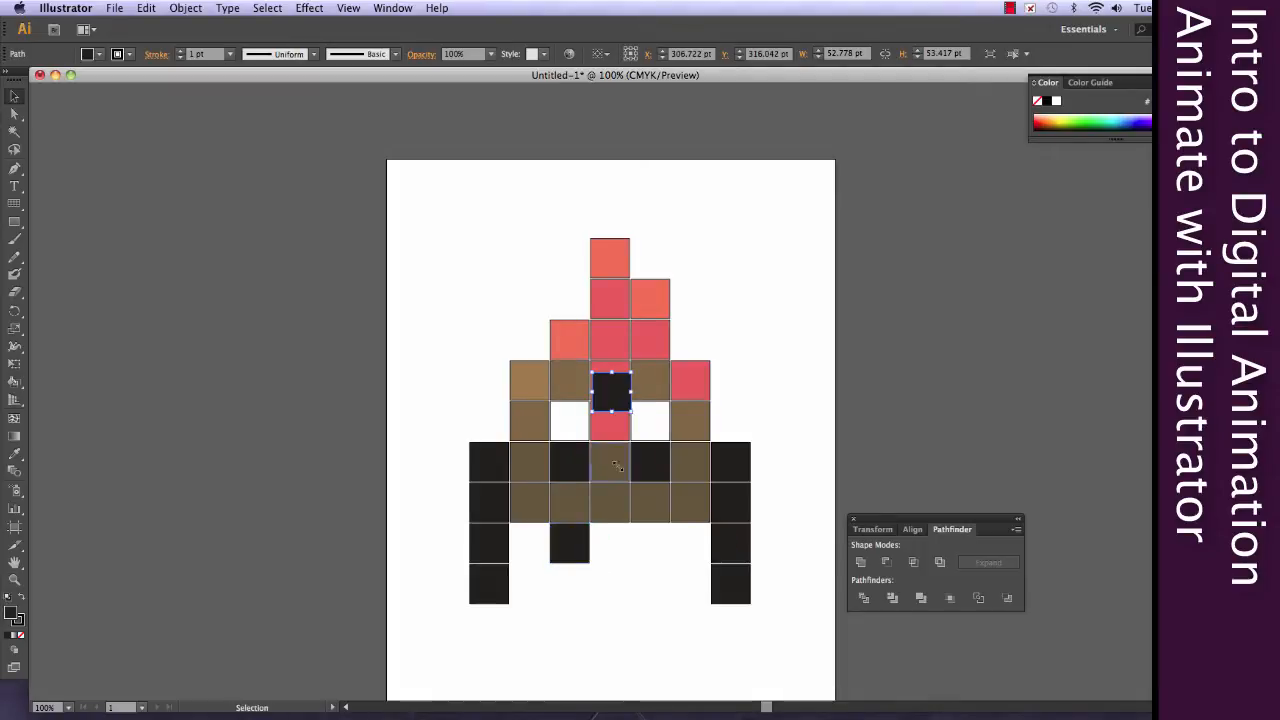
pyautogui.moveTo(622, 404); pyautogui.dragTo(658, 556)
pyautogui.click(802, 516)
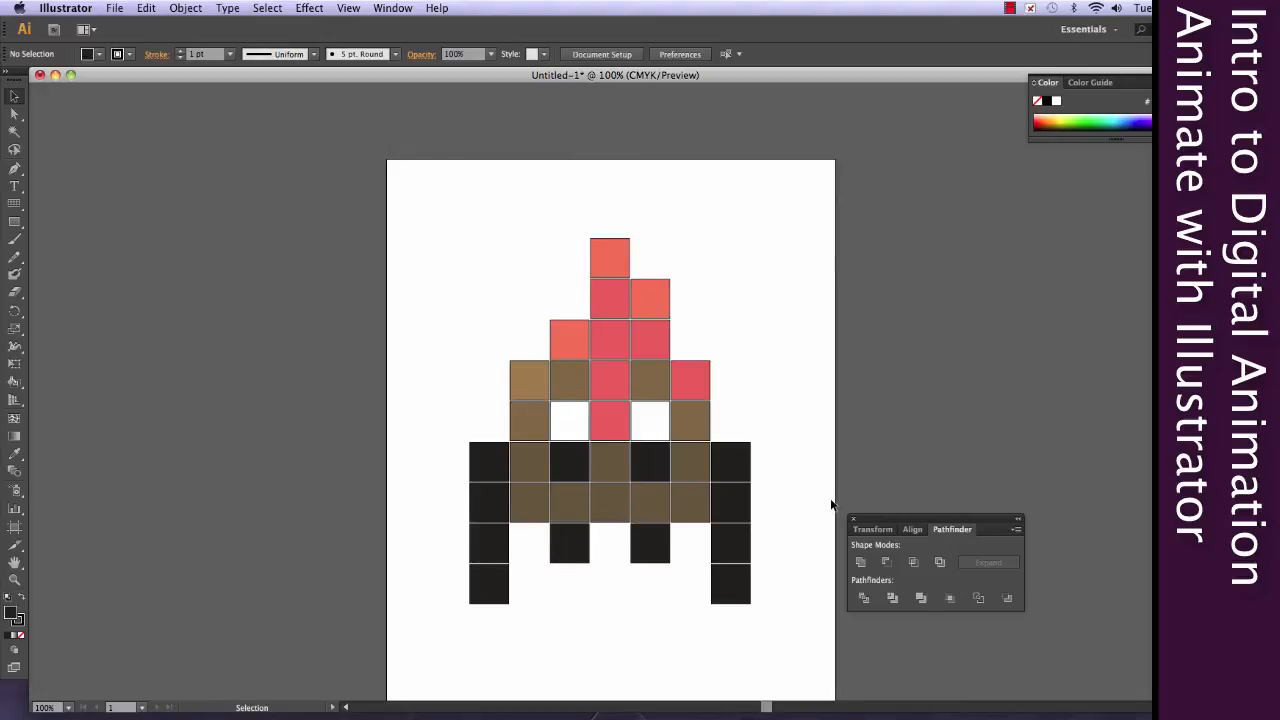
# Close the Pathfinder panel and show the Layers panel
pyautogui.scroll(-3, 831, 505)
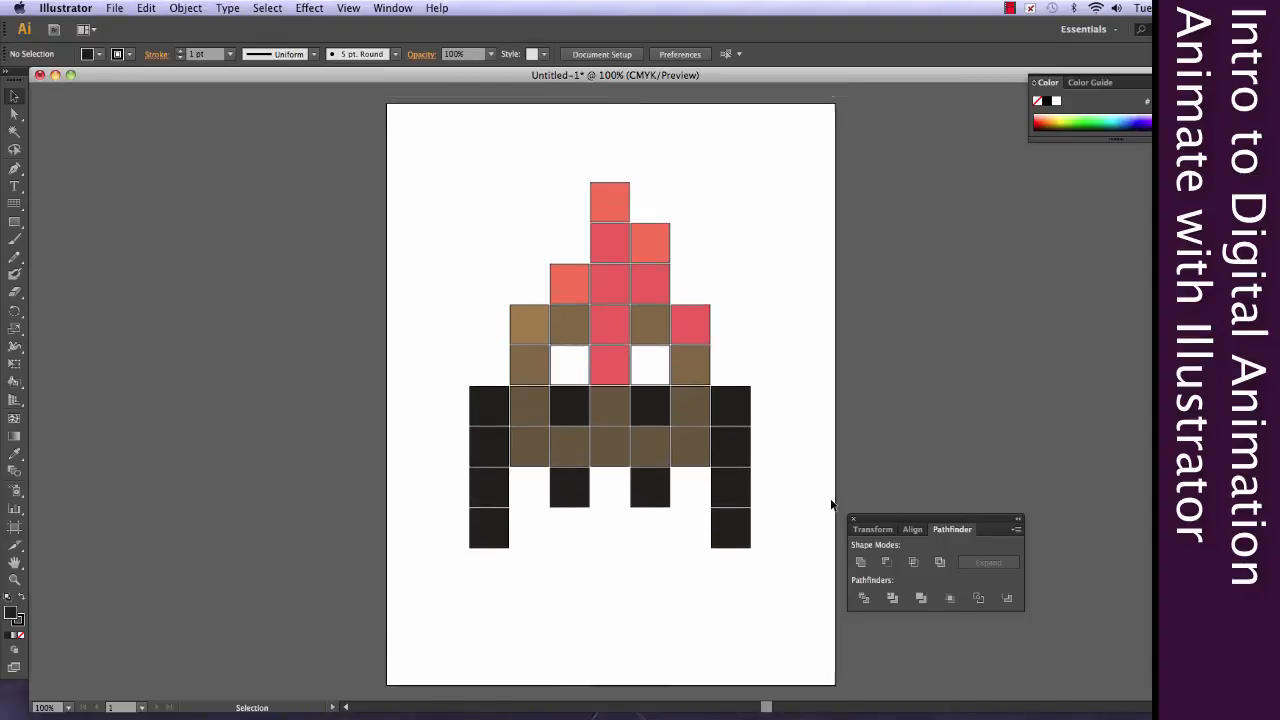
pyautogui.click(850, 520)
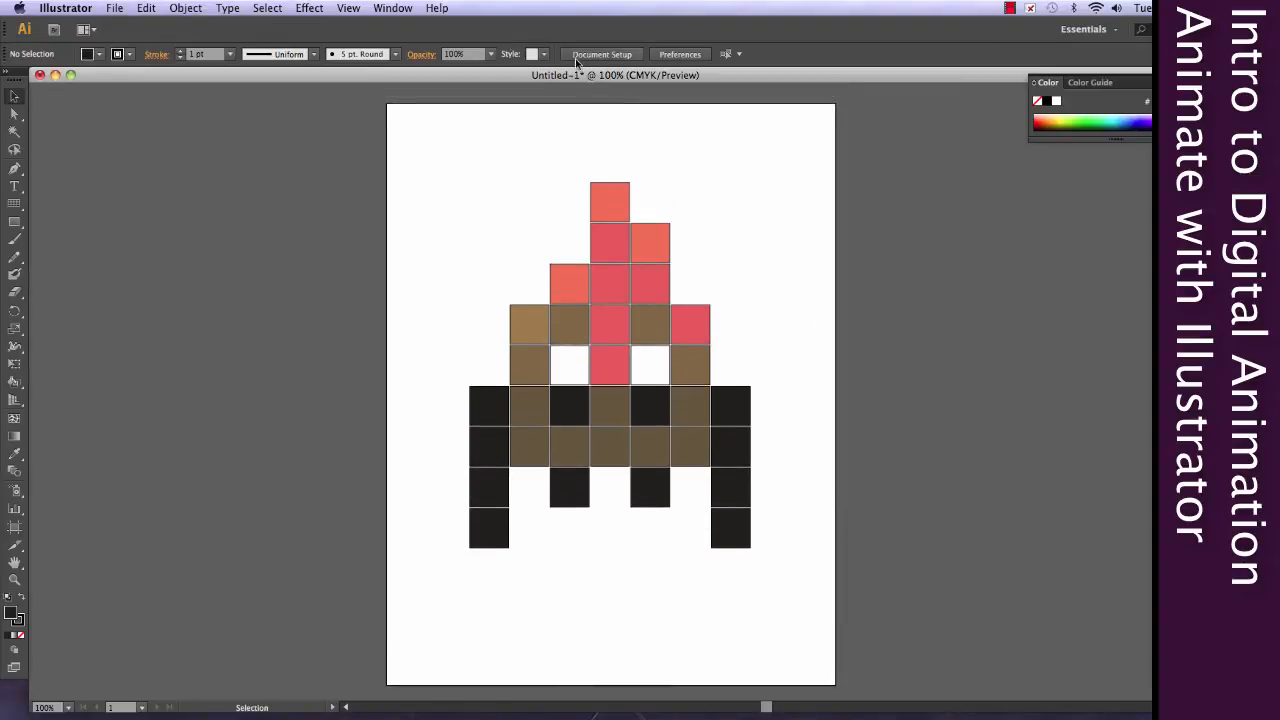
pyautogui.click(348, 8)
pyautogui.moveTo(382, 8)
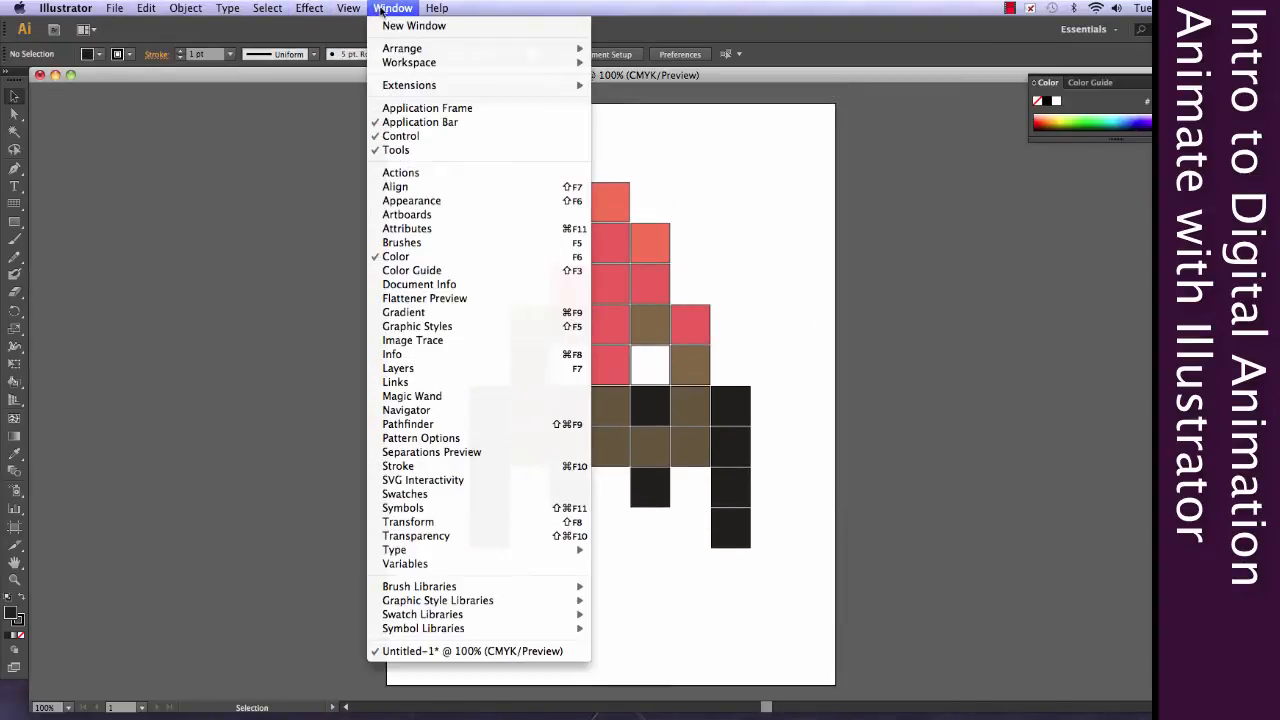
pyautogui.click(400, 368)
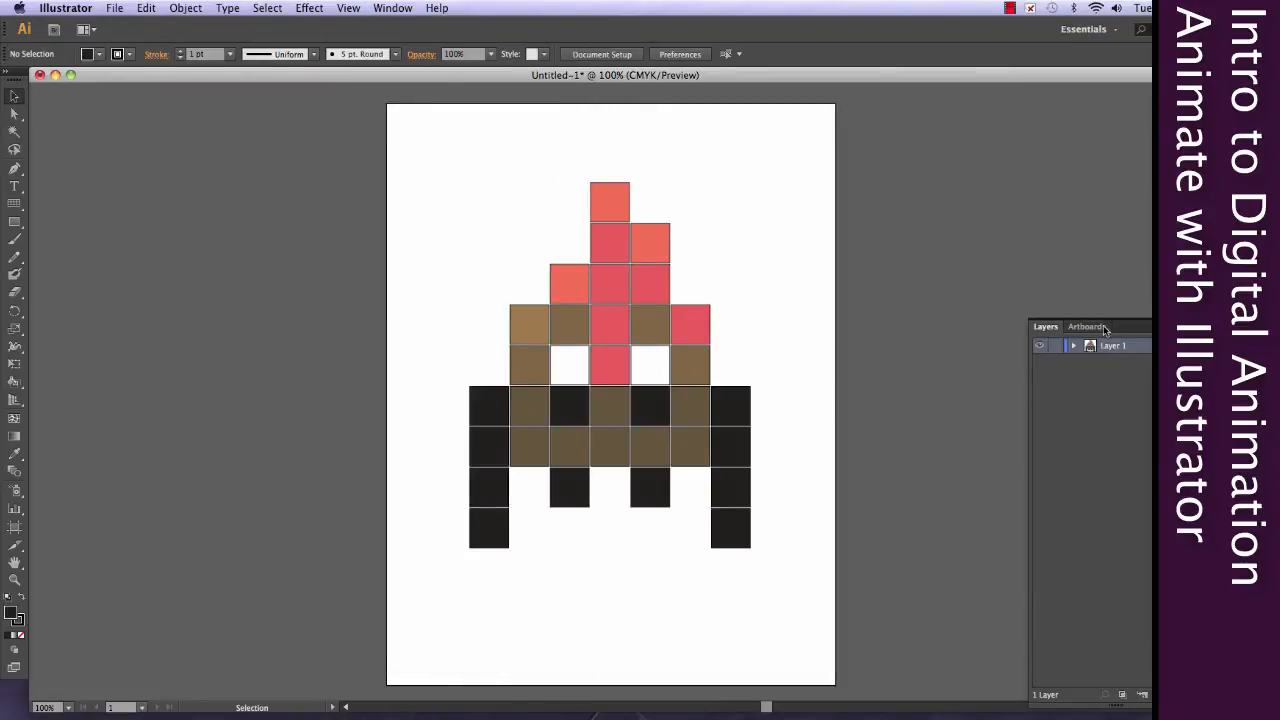
# Start a Flash (swf) export to the desktop named volcano-bug, bring up its SWF options and cancel the export
pyautogui.click(114, 8)
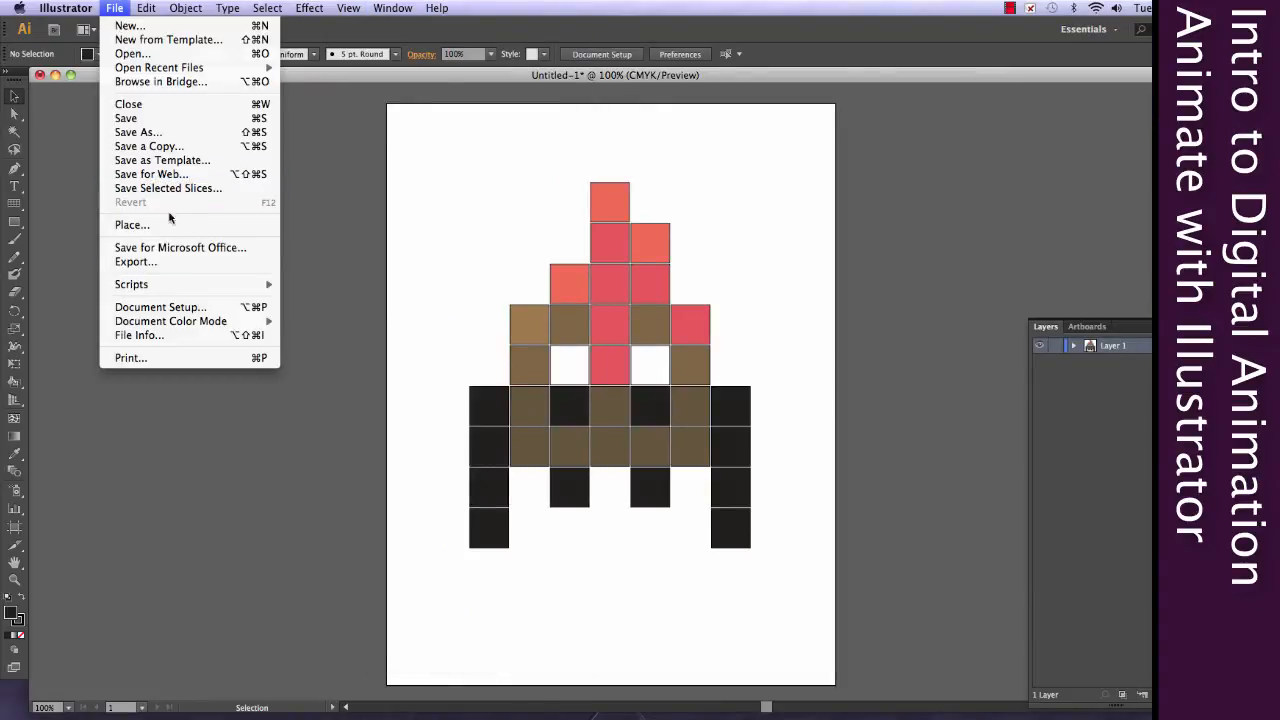
pyautogui.click(168, 264)
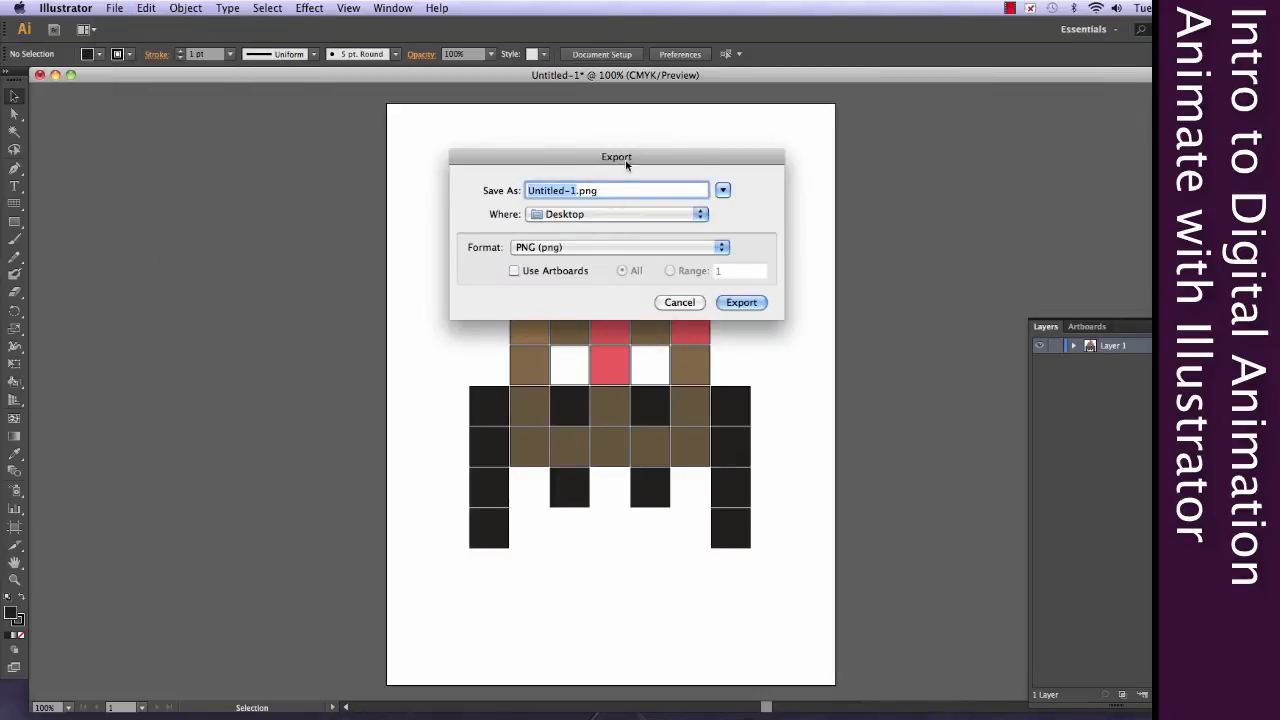
pyautogui.moveTo(591, 168); pyautogui.dragTo(245, 232)
pyautogui.click(301, 318)
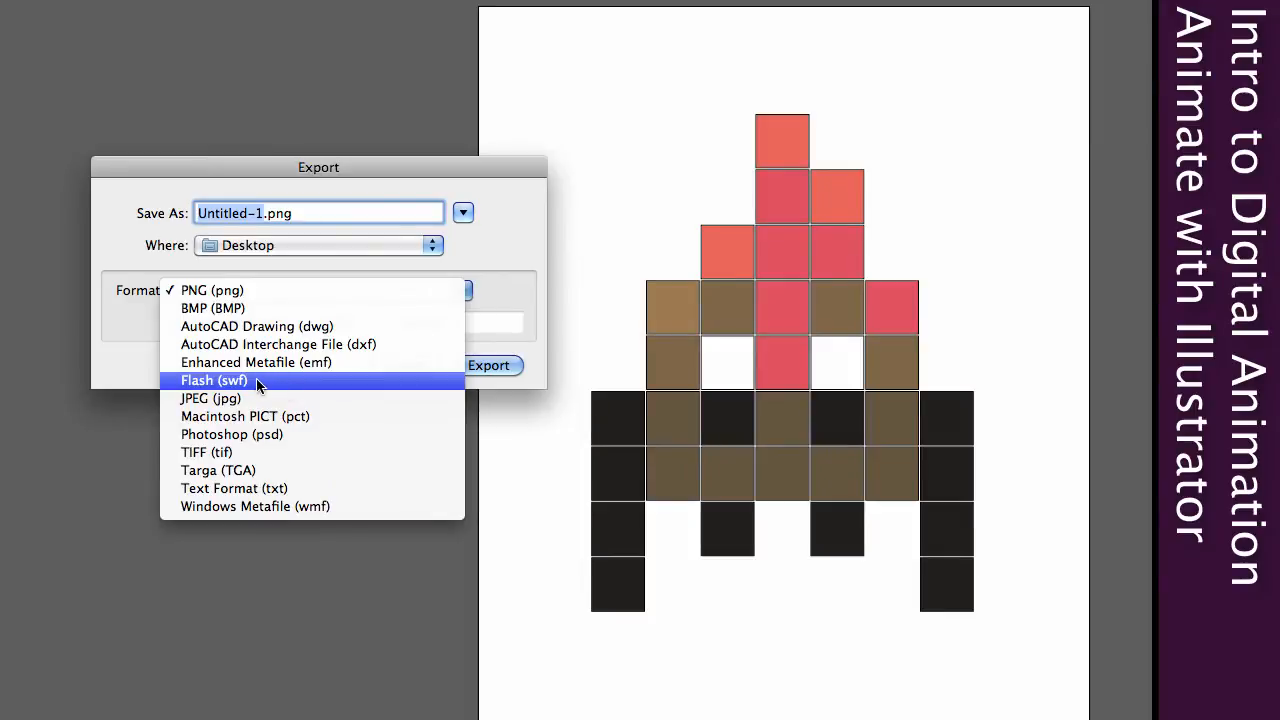
pyautogui.click(258, 386)
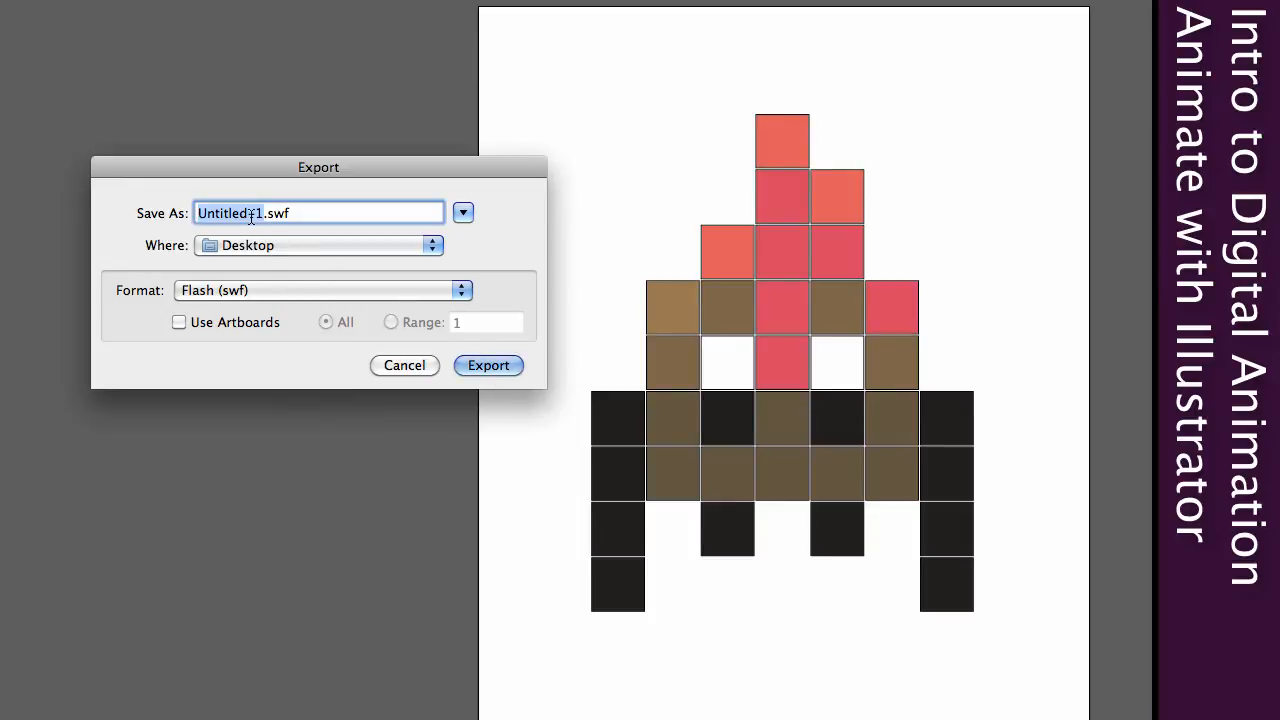
pyautogui.write('volc')
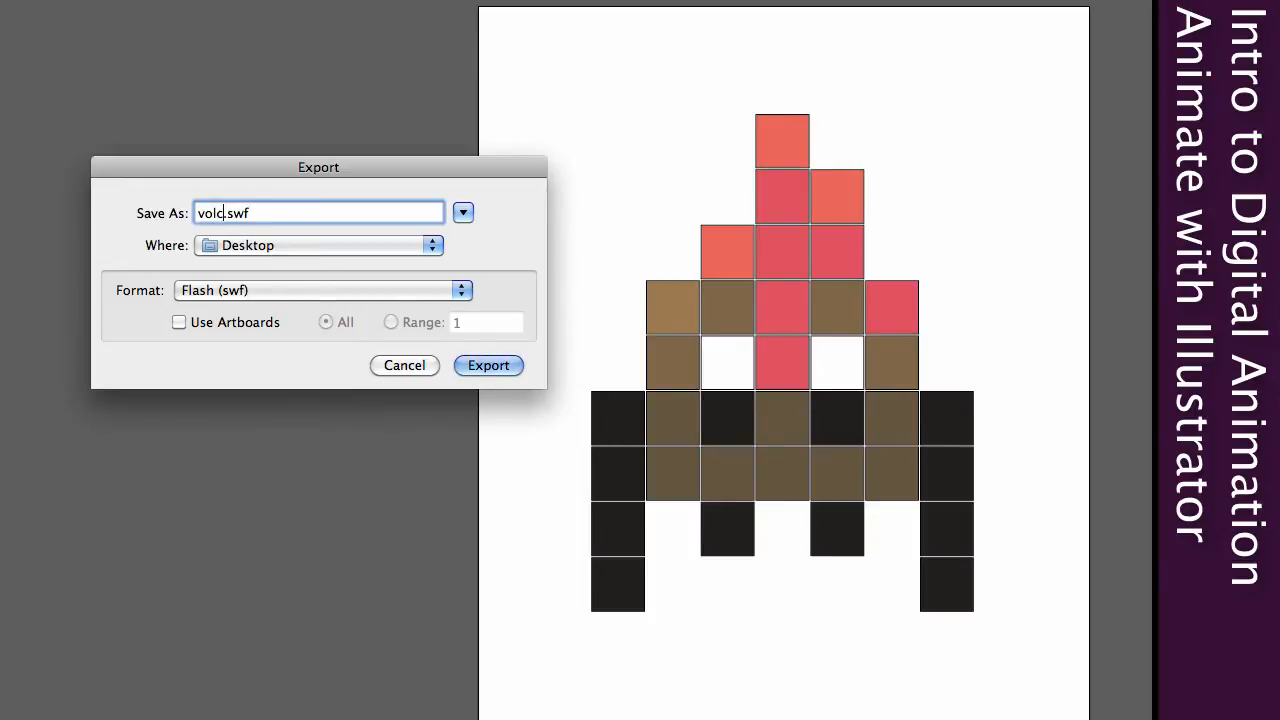
pyautogui.write('ano-bug')
pyautogui.click(473, 363)
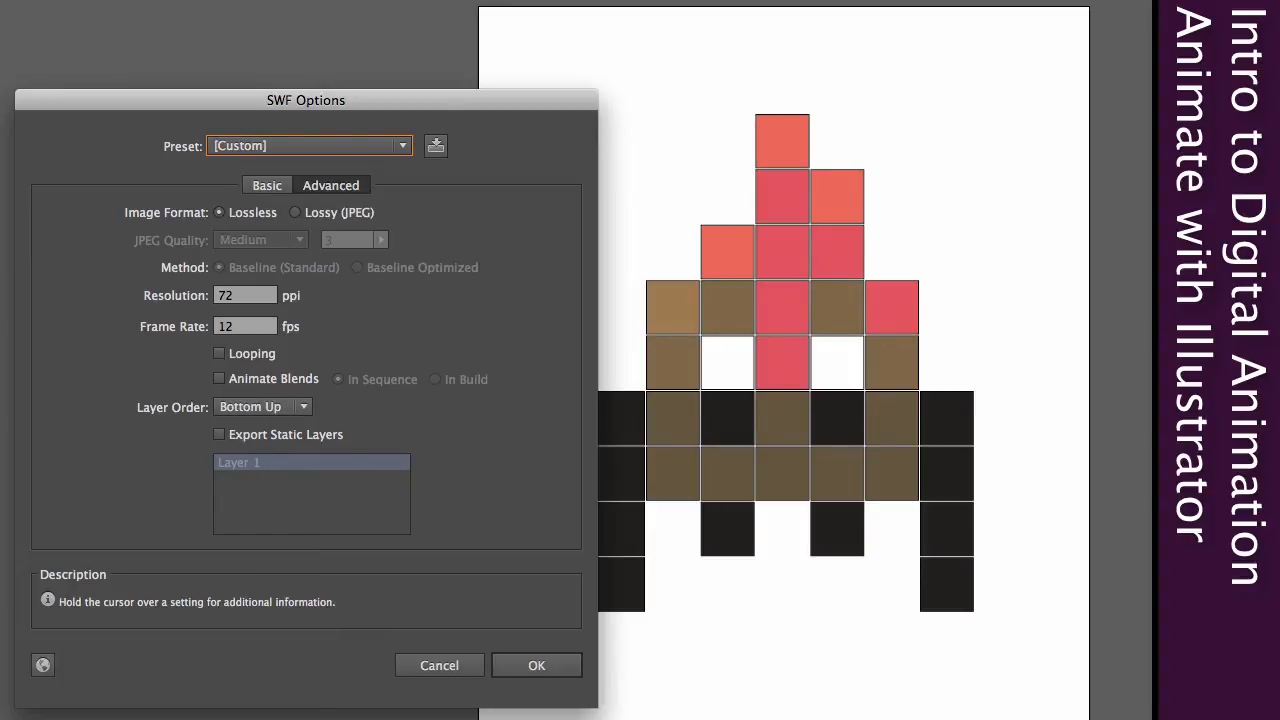
pyautogui.click(420, 661)
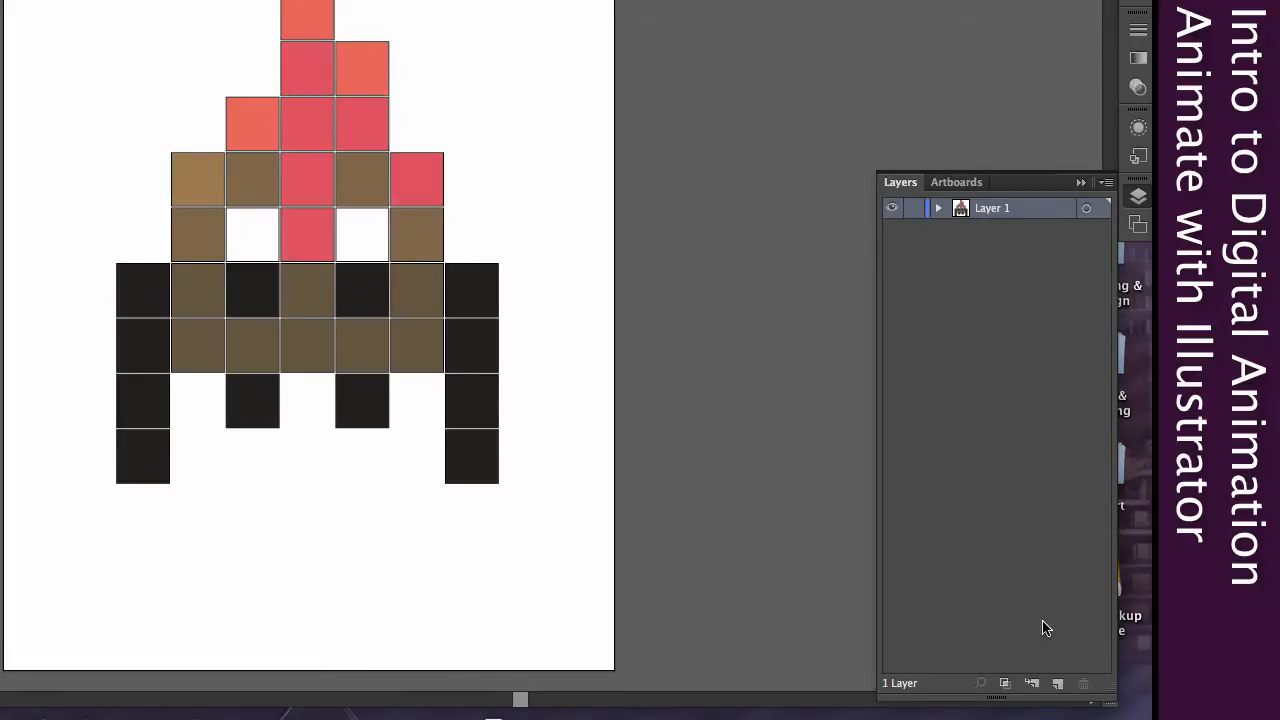
# Add three new layers above Layer 1
pyautogui.click(1057, 683)
pyautogui.click(1057, 683)
pyautogui.click(1058, 684)
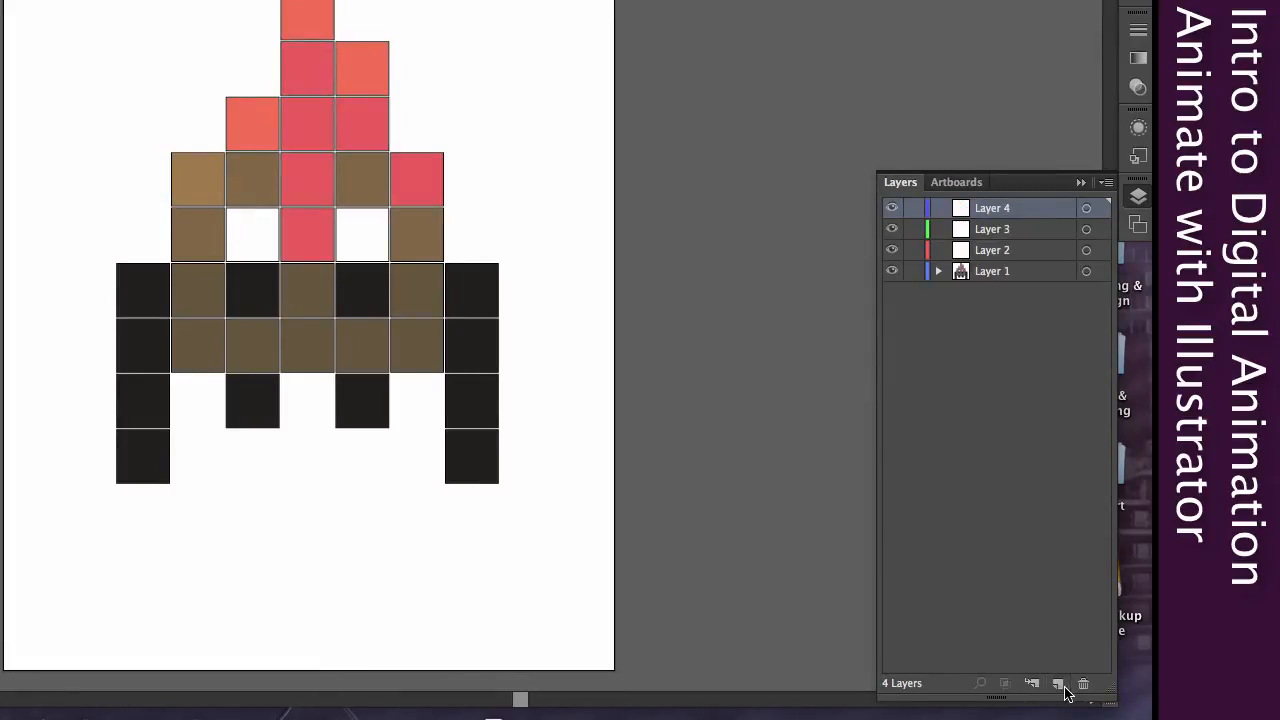
# Copy the whole character from Layer 1 and try pasting it into Layer 2
pyautogui.click(1026, 276)
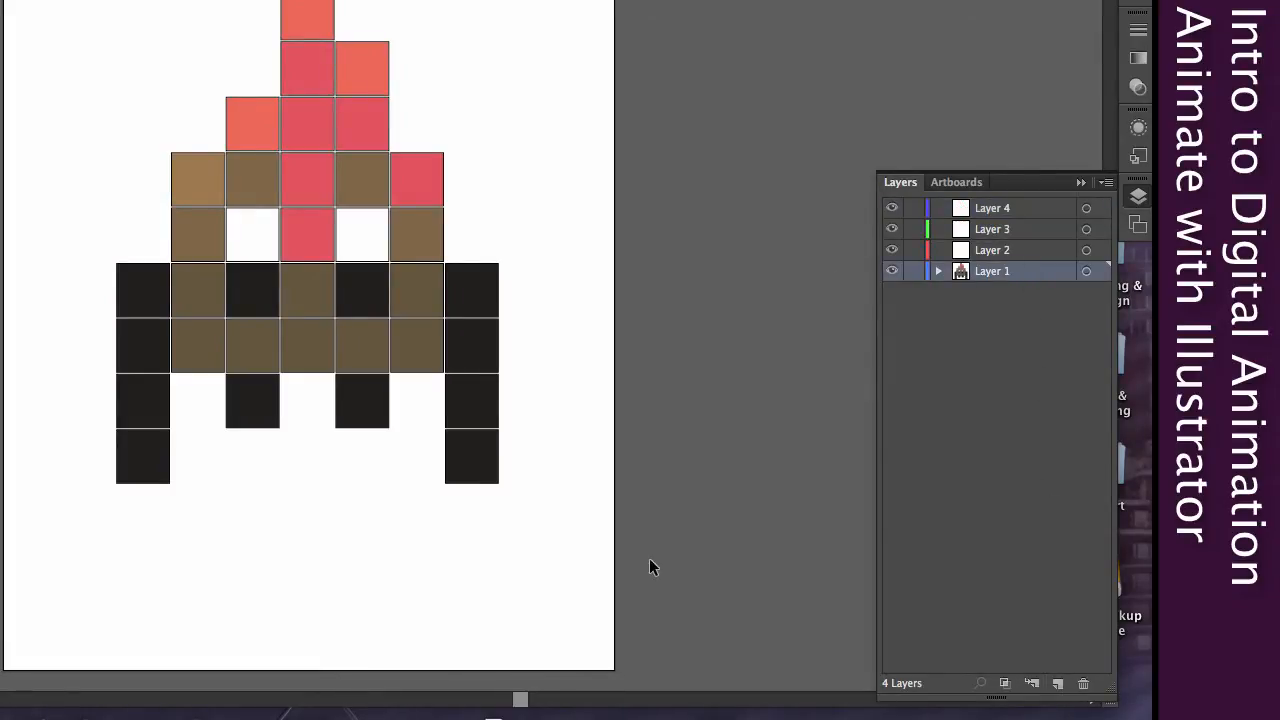
pyautogui.moveTo(594, 566); pyautogui.dragTo(84, 28)
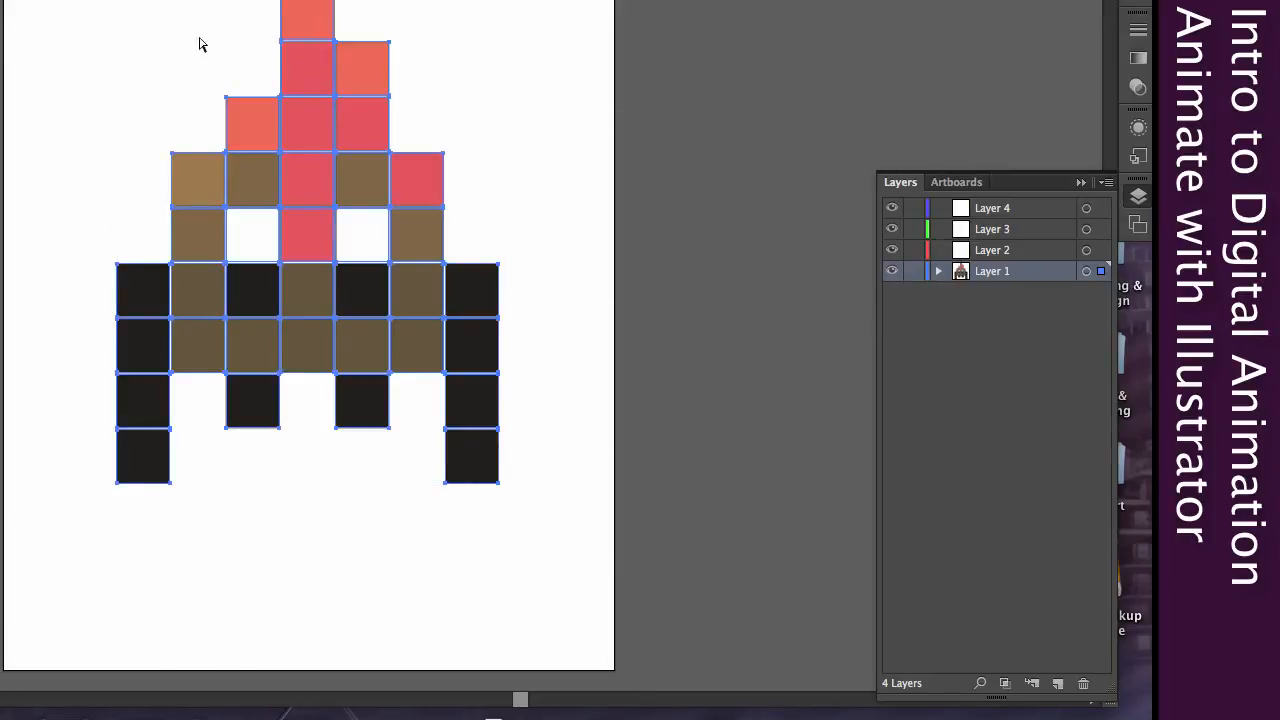
pyautogui.click(1020, 252)
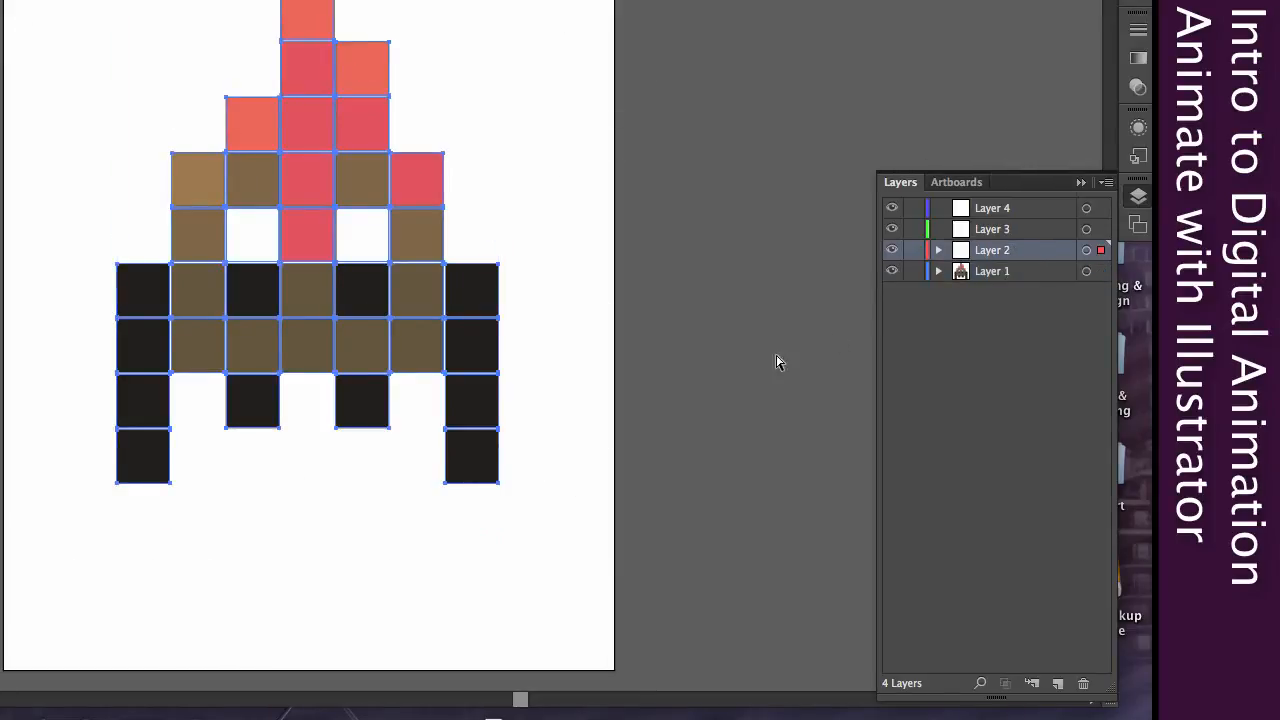
pyautogui.press('super+c')
pyautogui.press('super+v')
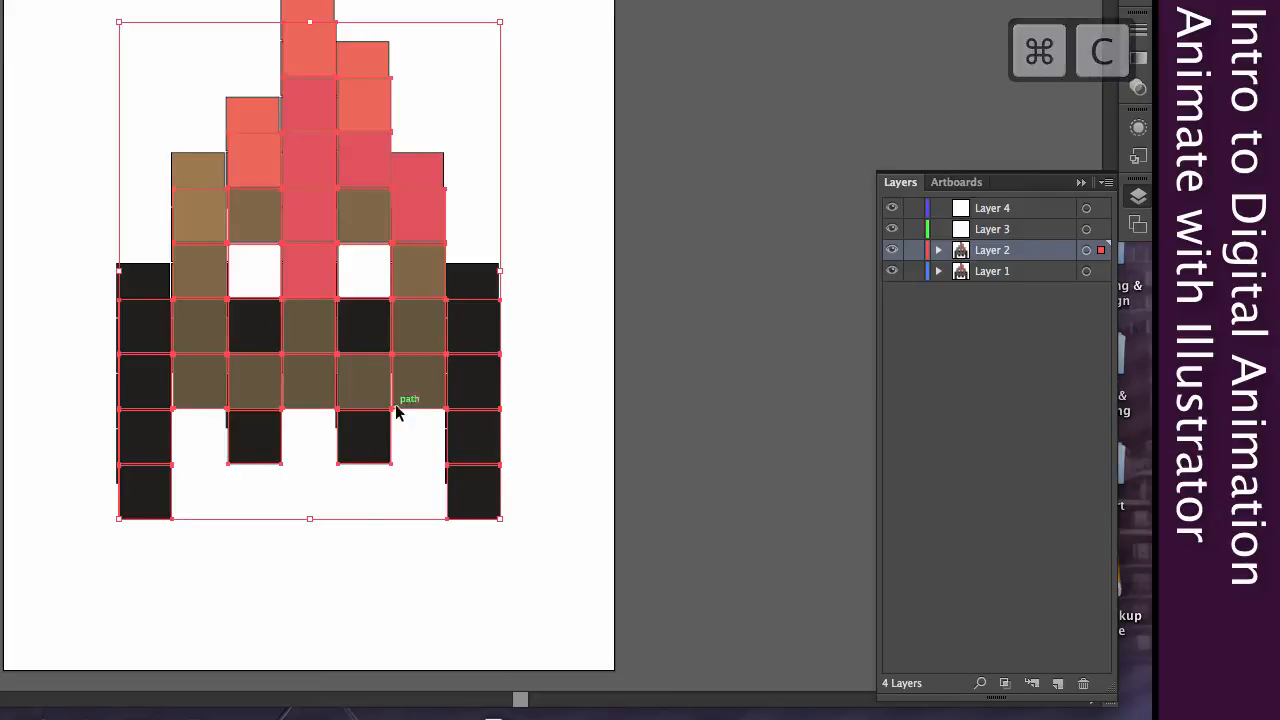
# Undo the offset paste and paste the copied character in place on Layer 2 and Layer 3
pyautogui.press('super+z')
pyautogui.click(1020, 256)
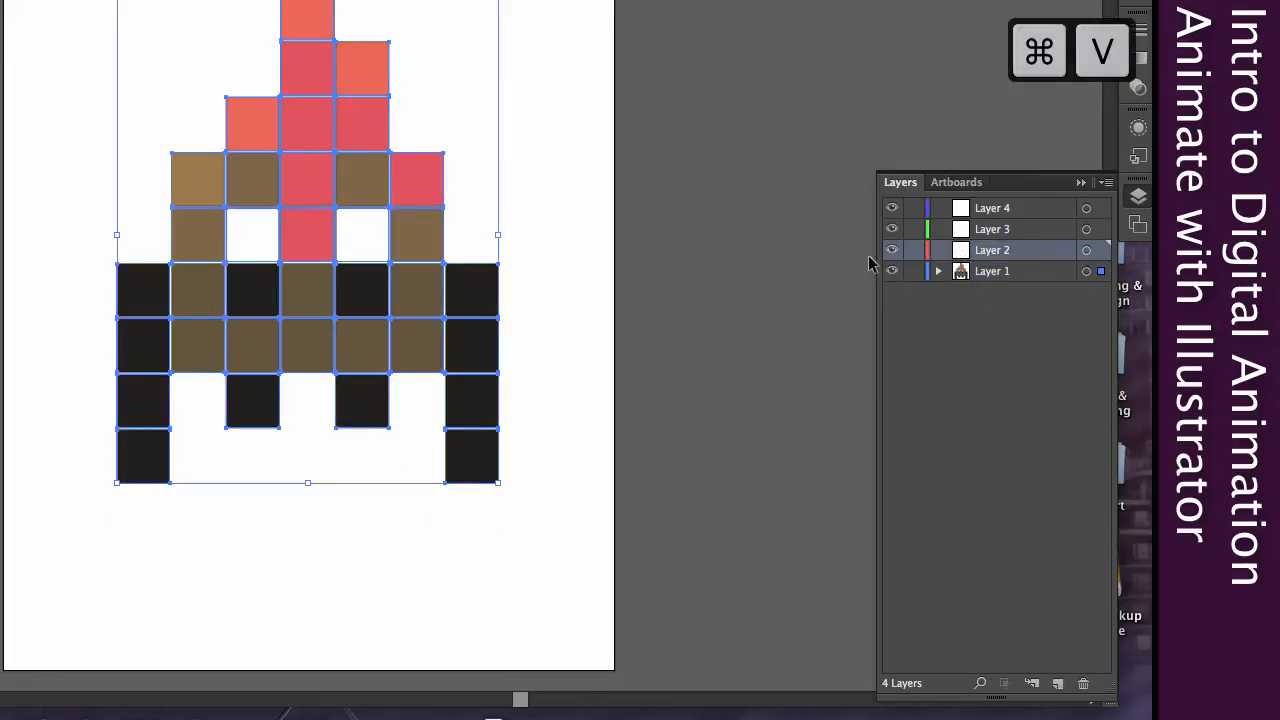
pyautogui.press('super+z')
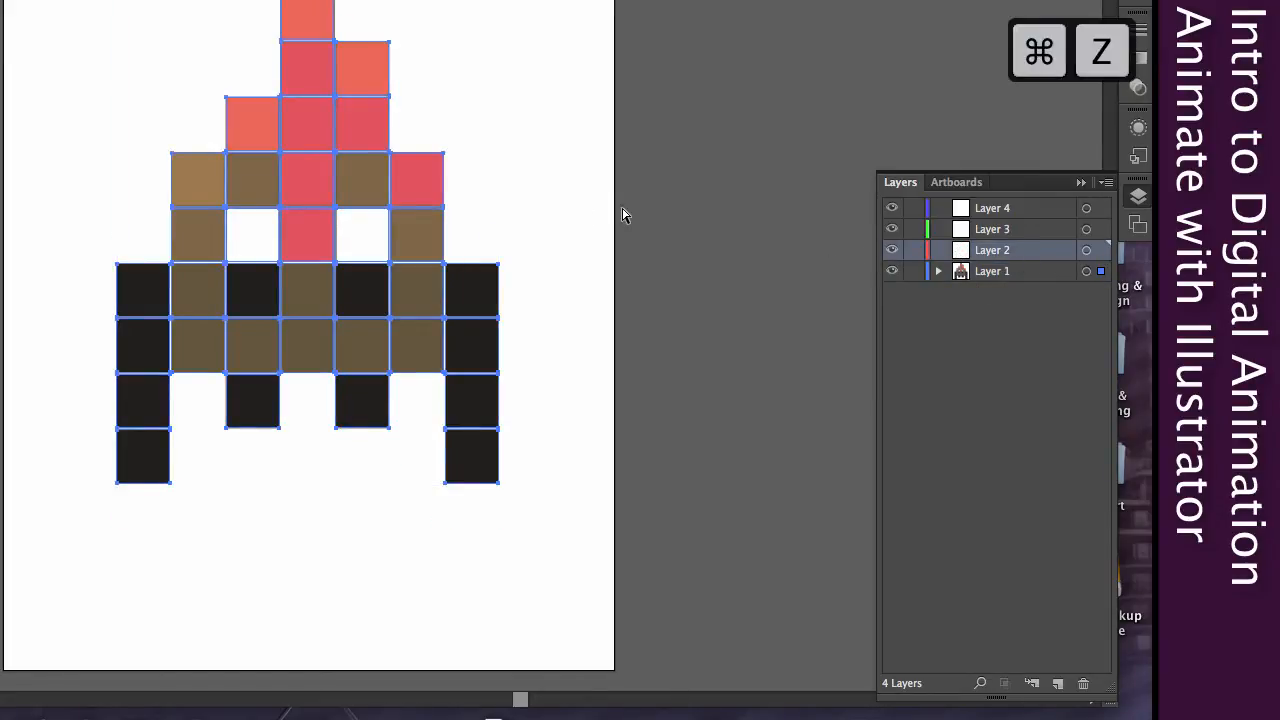
pyautogui.press('super+z')
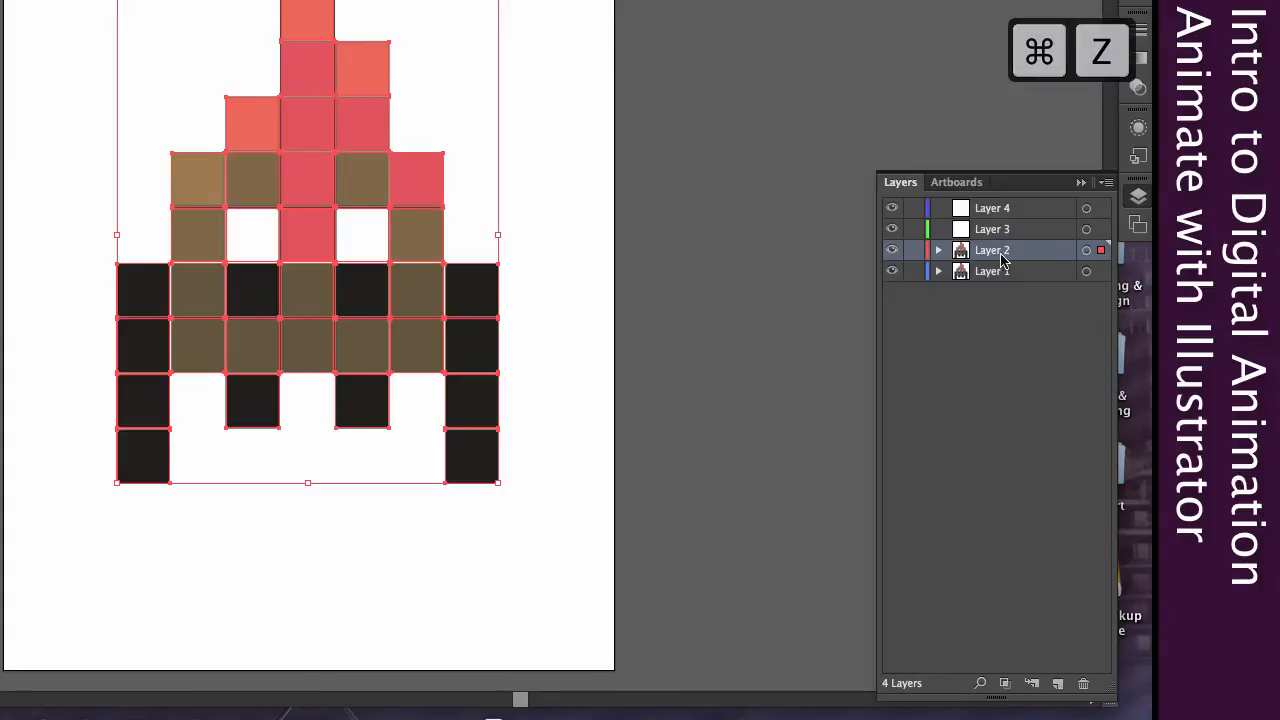
pyautogui.click(1042, 236)
pyautogui.press('shift+super+v')
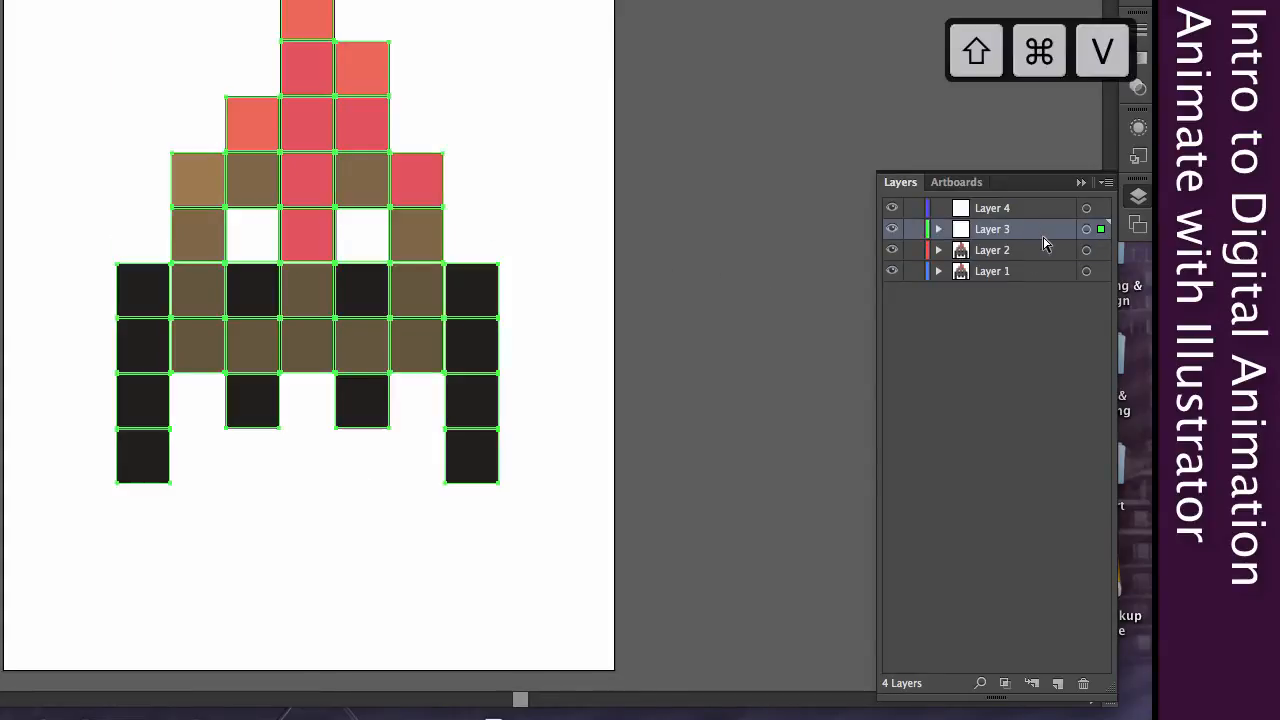
# Paste the copied character in place on Layer 4 and deselect it
pyautogui.click(1035, 212)
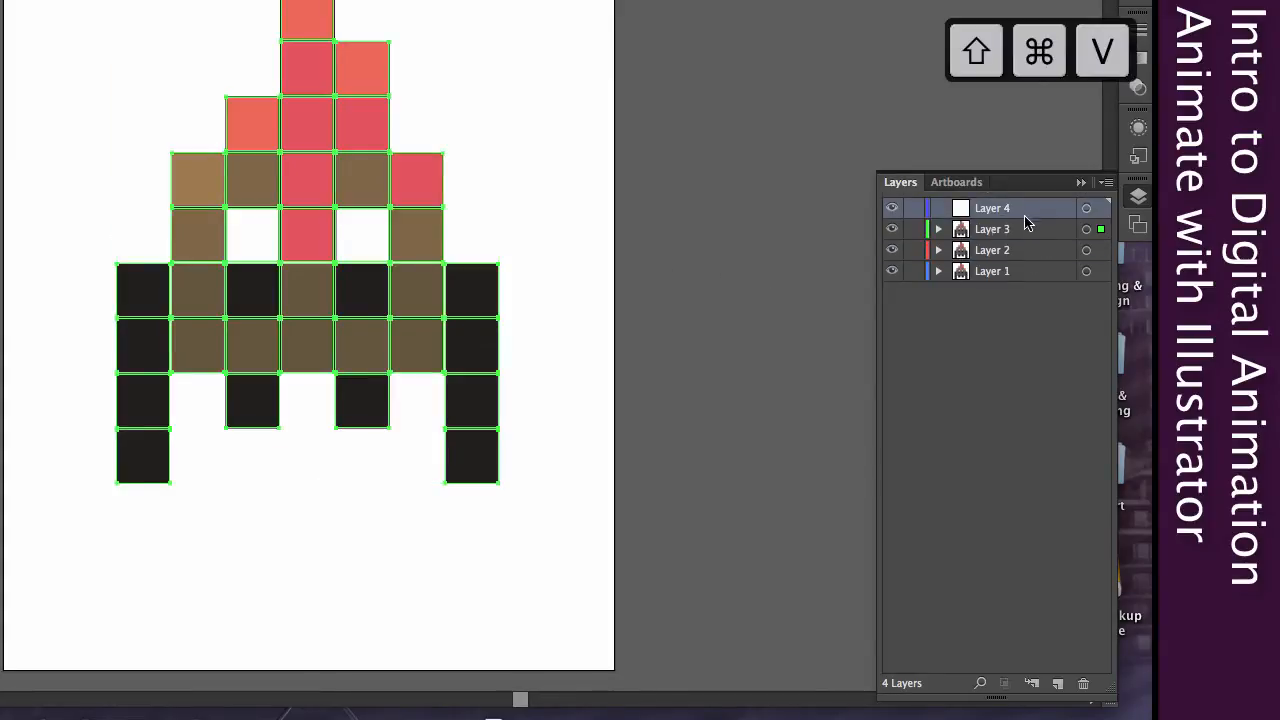
pyautogui.press('shift+super+v')
pyautogui.click(681, 251)
# Check the stacked character copies by hiding Layers 4, 3 and 2 and showing them again
pyautogui.click(891, 208)
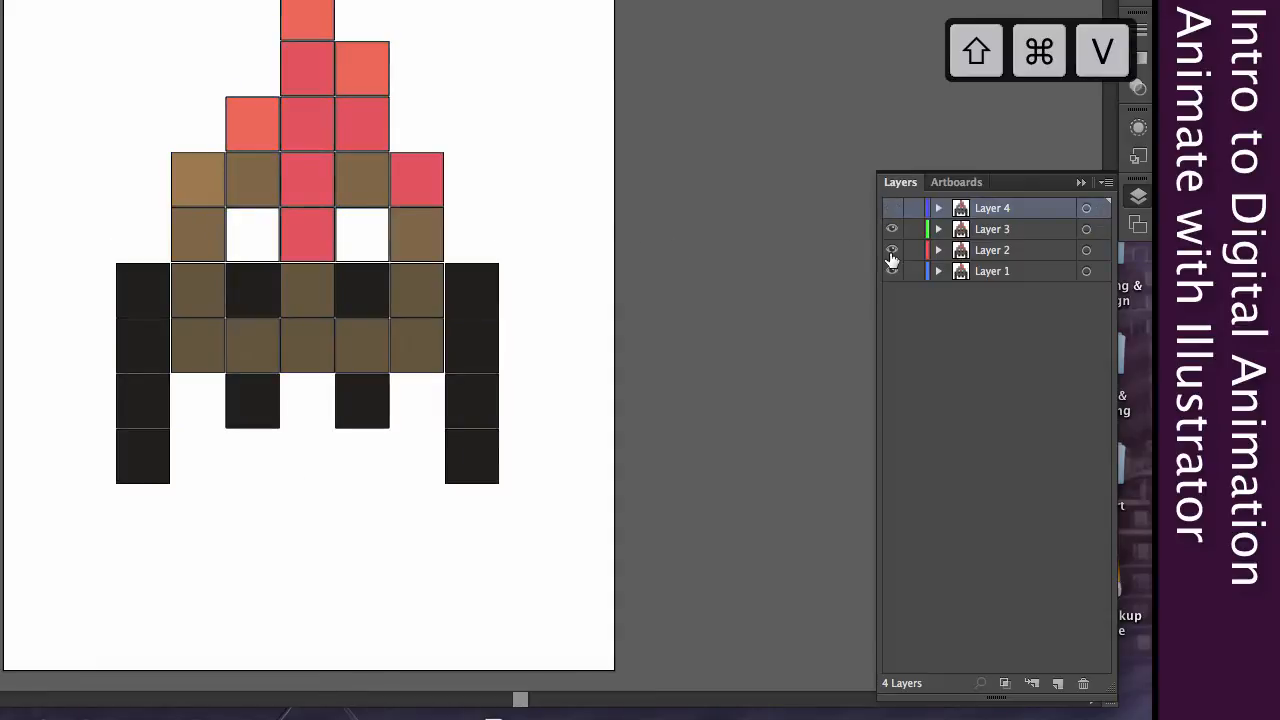
pyautogui.click(891, 250)
pyautogui.click(891, 229)
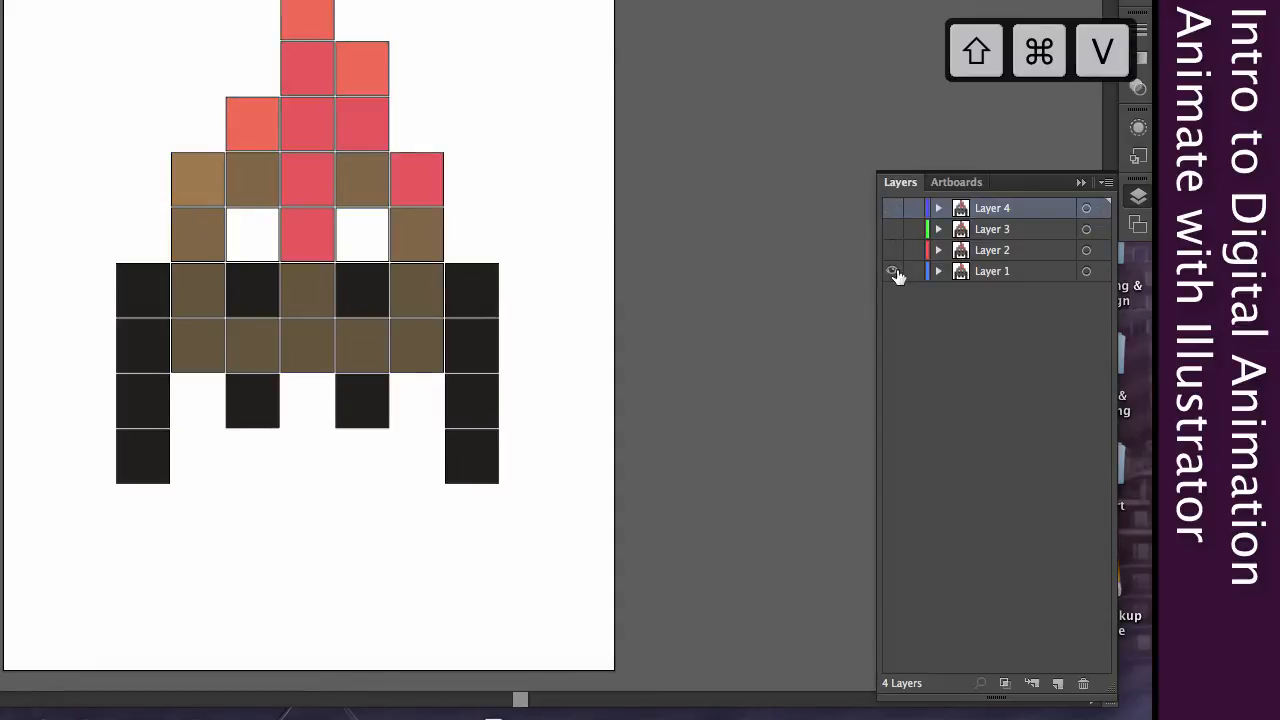
pyautogui.click(891, 250)
pyautogui.click(891, 229)
pyautogui.click(891, 208)
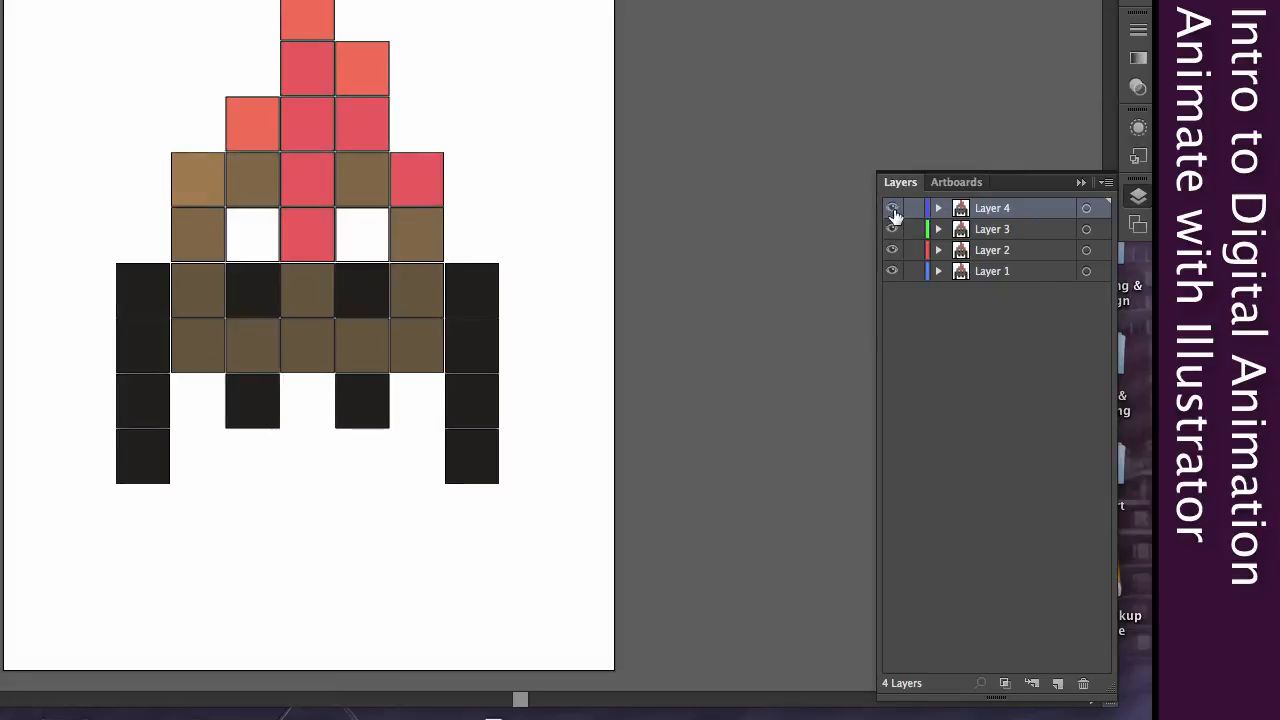
# Show only Layer 4 and shorten the character's right outer leg by removing its bottom square
pyautogui.click(891, 271)
pyautogui.click(891, 250)
pyautogui.click(891, 229)
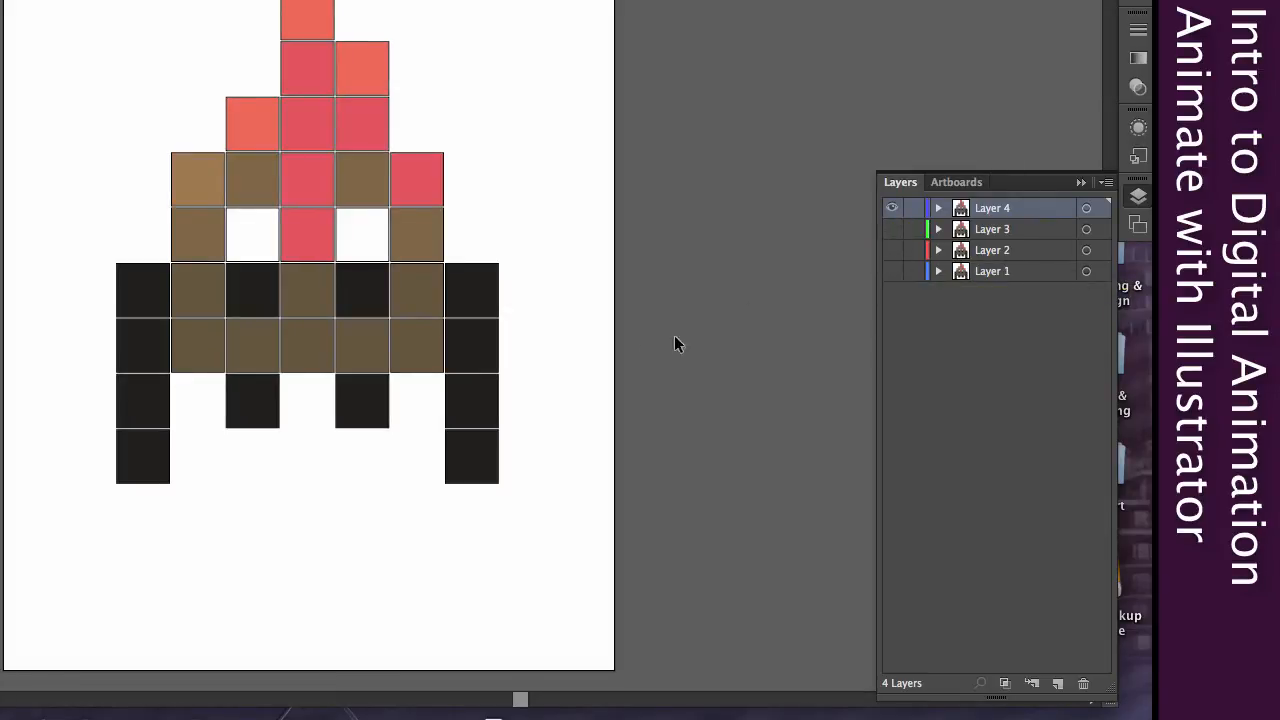
pyautogui.click(486, 468)
pyautogui.moveTo(486, 468); pyautogui.dragTo(222, 418)
pyautogui.click(813, 338)
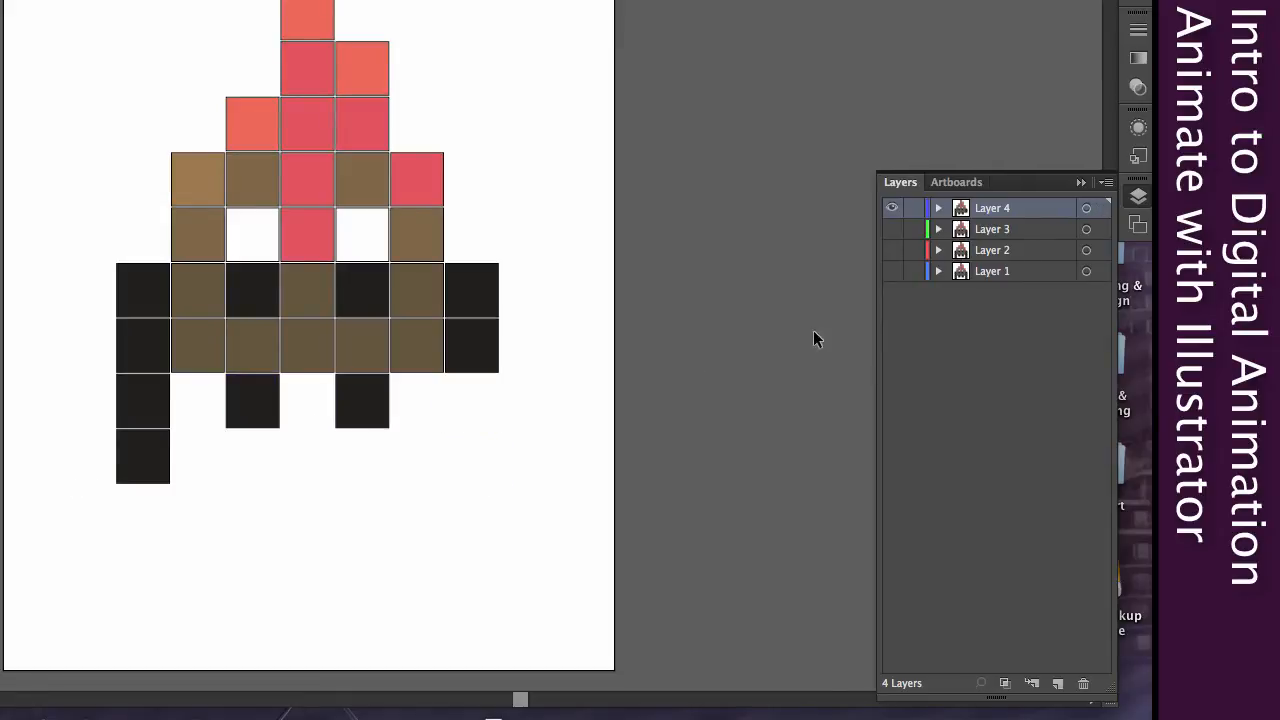
pyautogui.hotkey('ctrl', 'z')
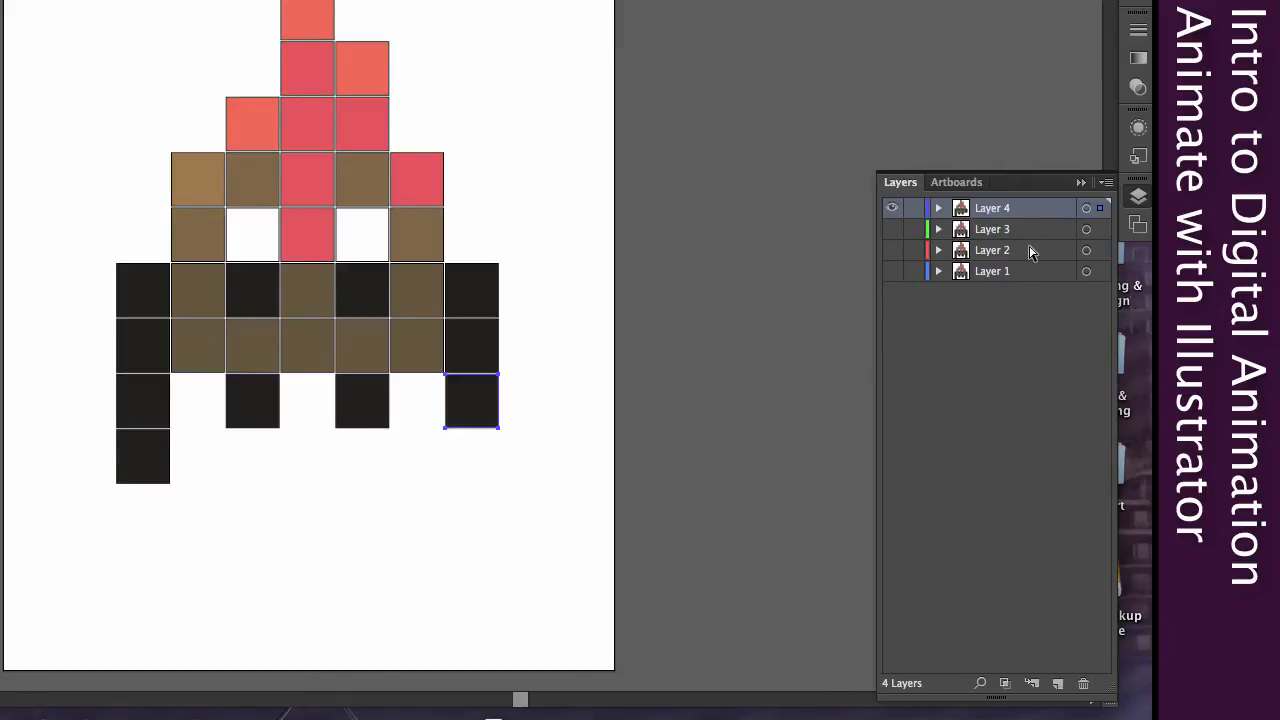
# Show only Layer 3, make it active and delete the two lowest squares of the right outer leg
pyautogui.click(1030, 232)
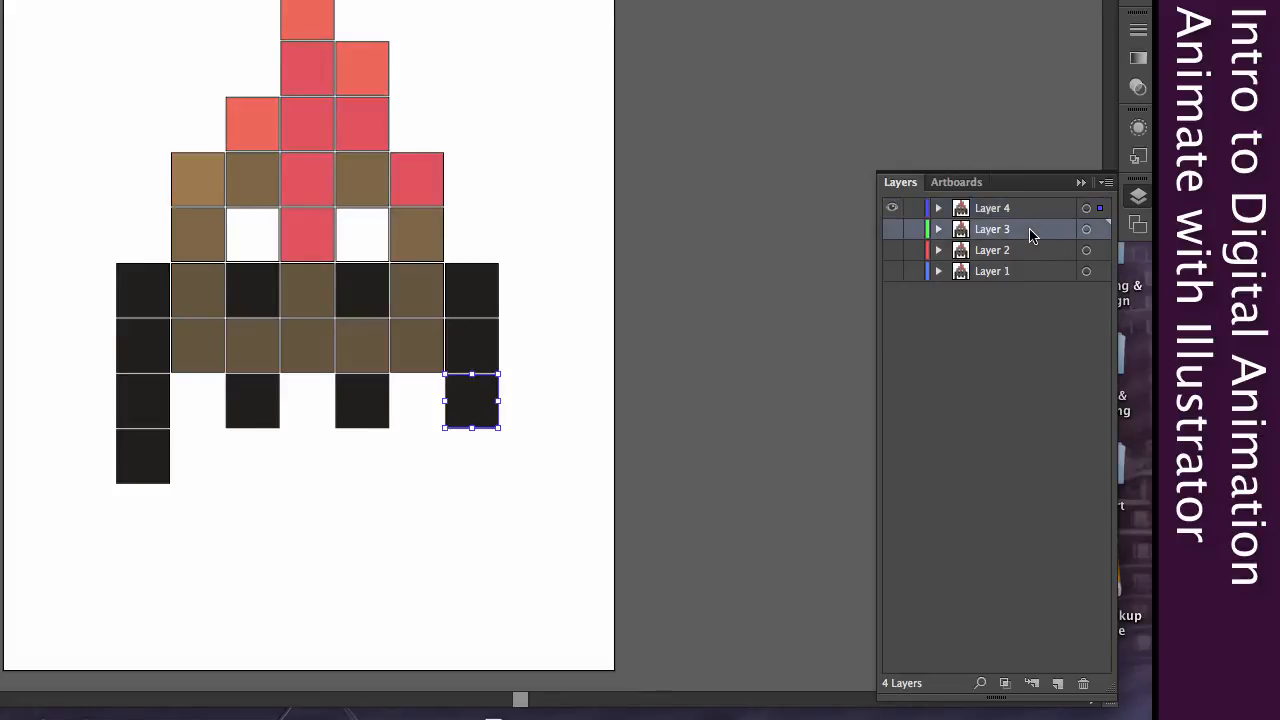
pyautogui.click(891, 229)
pyautogui.click(890, 208)
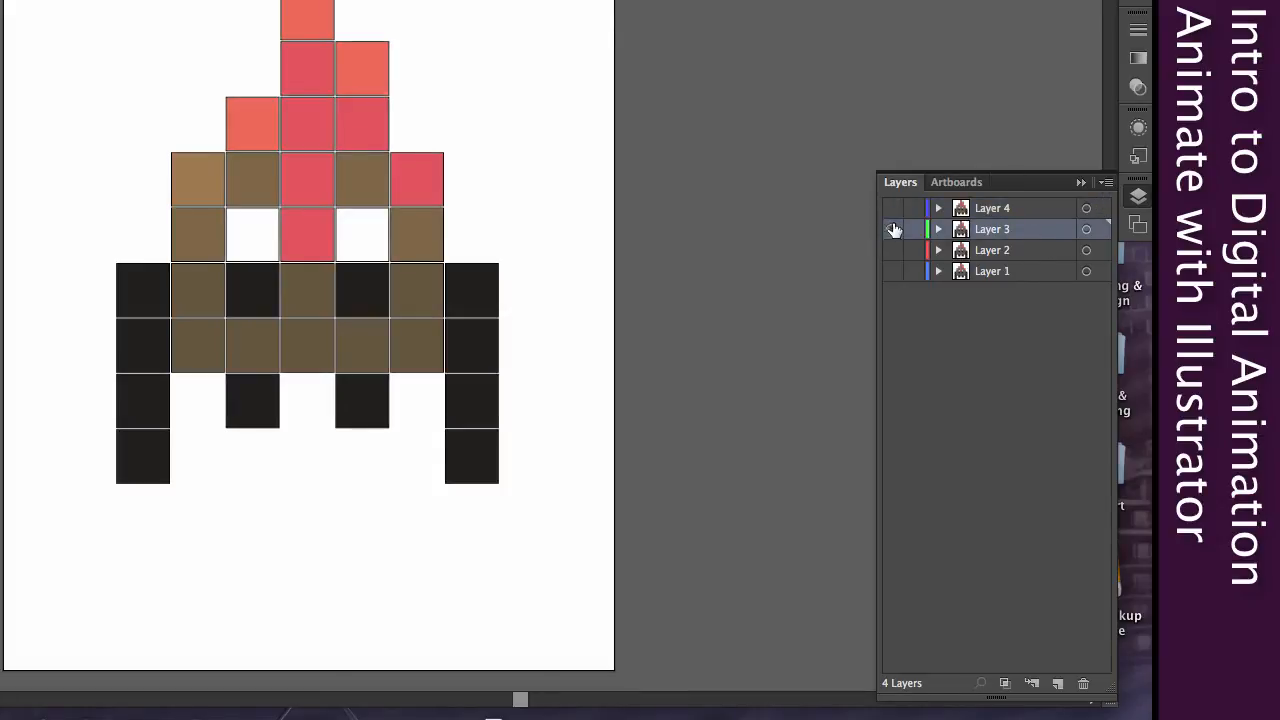
pyautogui.click(606, 328)
pyautogui.click(471, 457)
pyautogui.keyDown('shift'); pyautogui.click(480, 398); pyautogui.keyUp('shift')
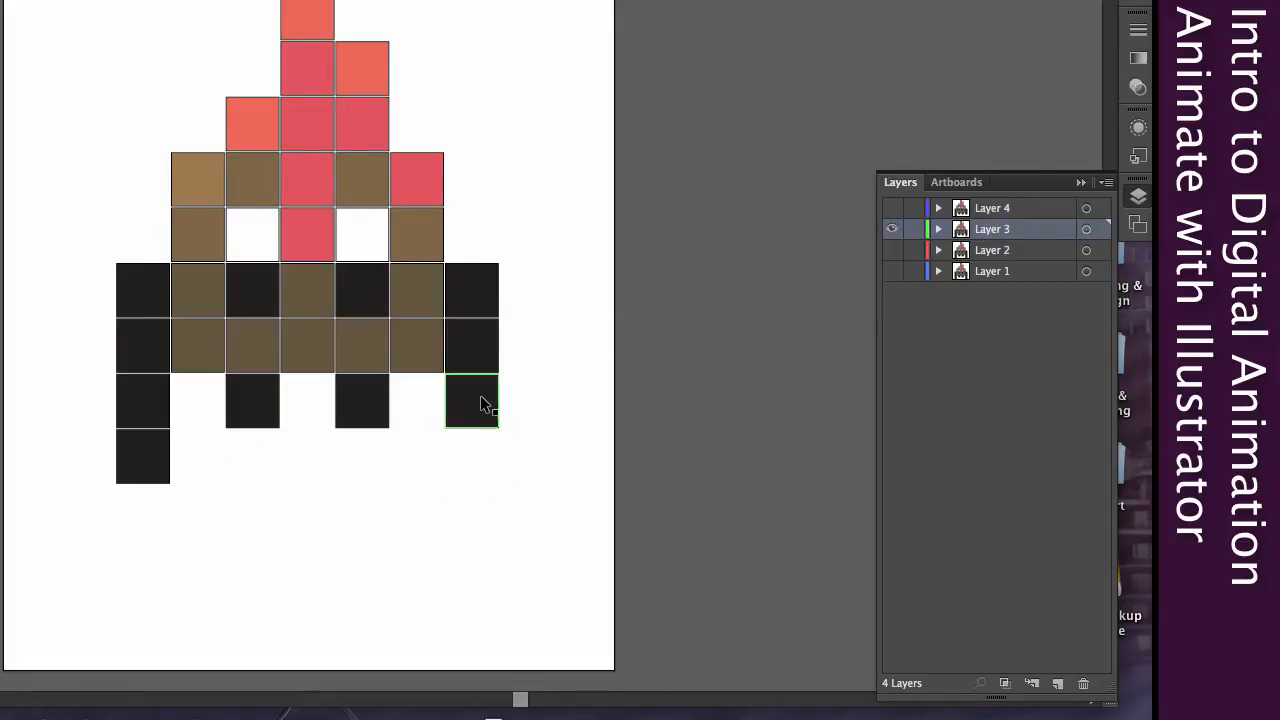
pyautogui.press('Delete')
# Delete the bottom square of the left outer leg on Layer 3
pyautogui.click(145, 442)
pyautogui.click(149, 426)
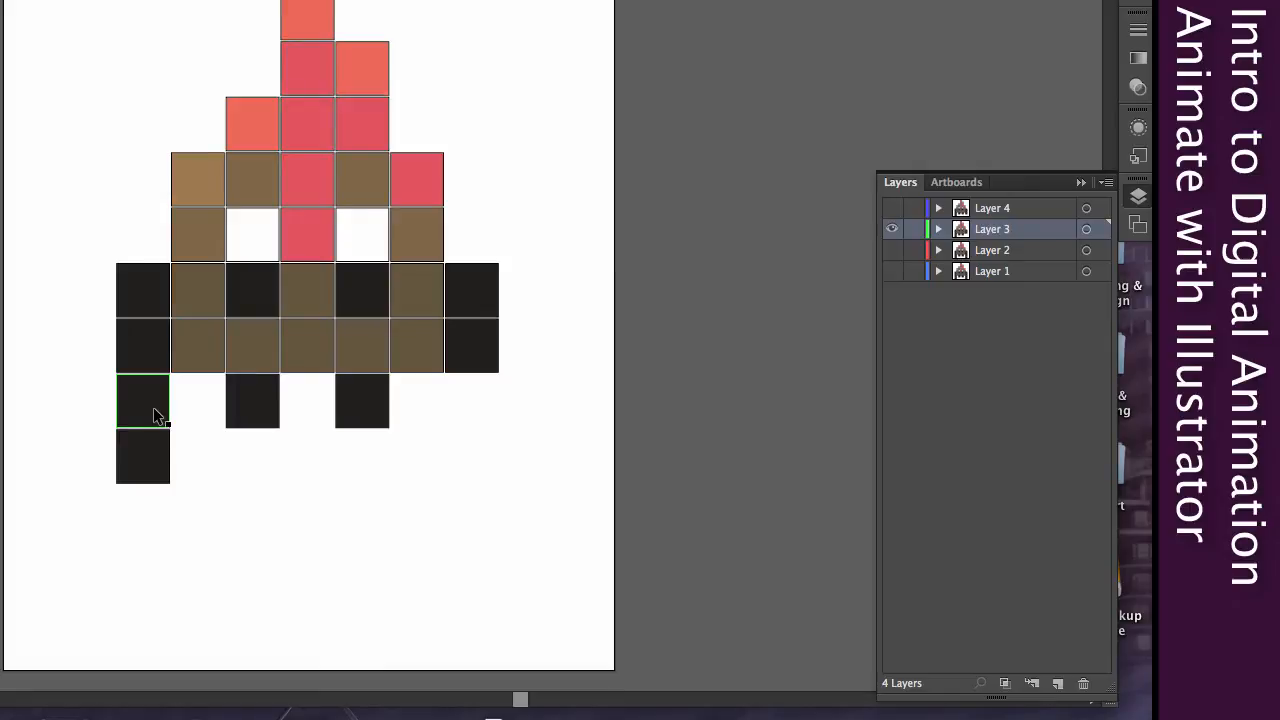
pyautogui.click(155, 475)
pyautogui.press('Delete')
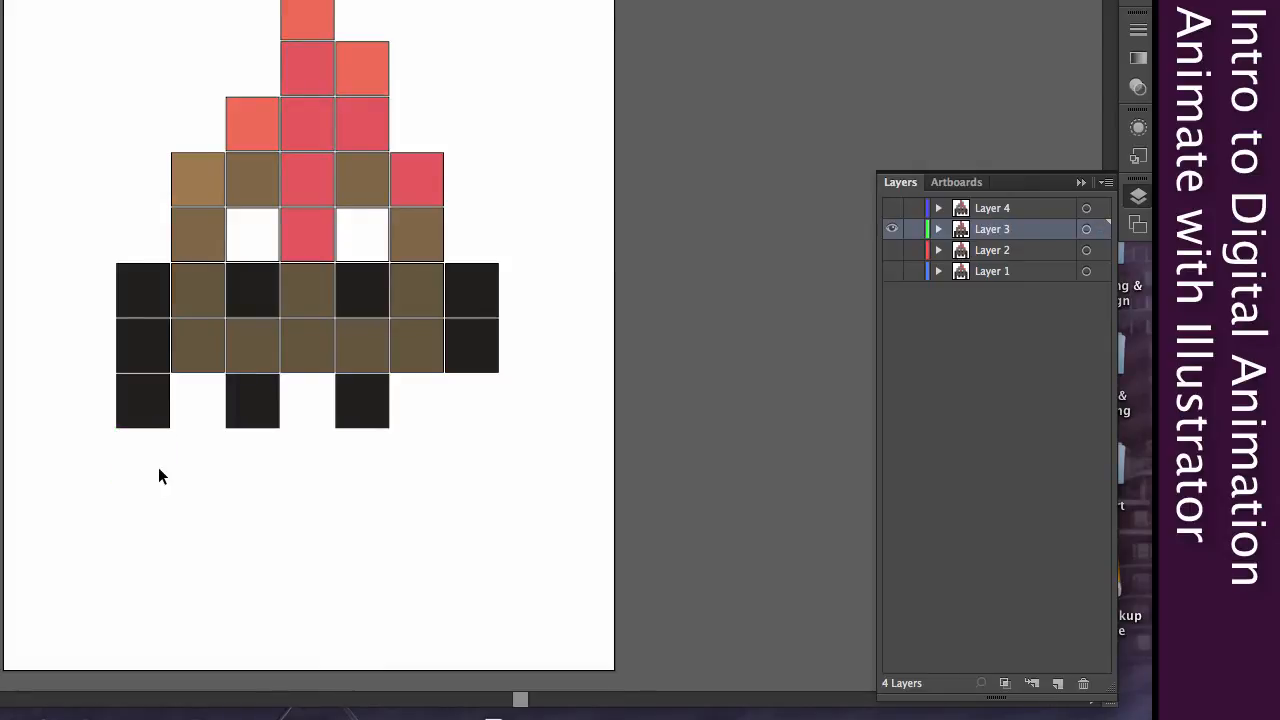
# Show only Layer 2 and delete the two lowest left outer leg squares and the bottom right outer leg square
pyautogui.moveTo(892, 233); pyautogui.dragTo(892, 250)
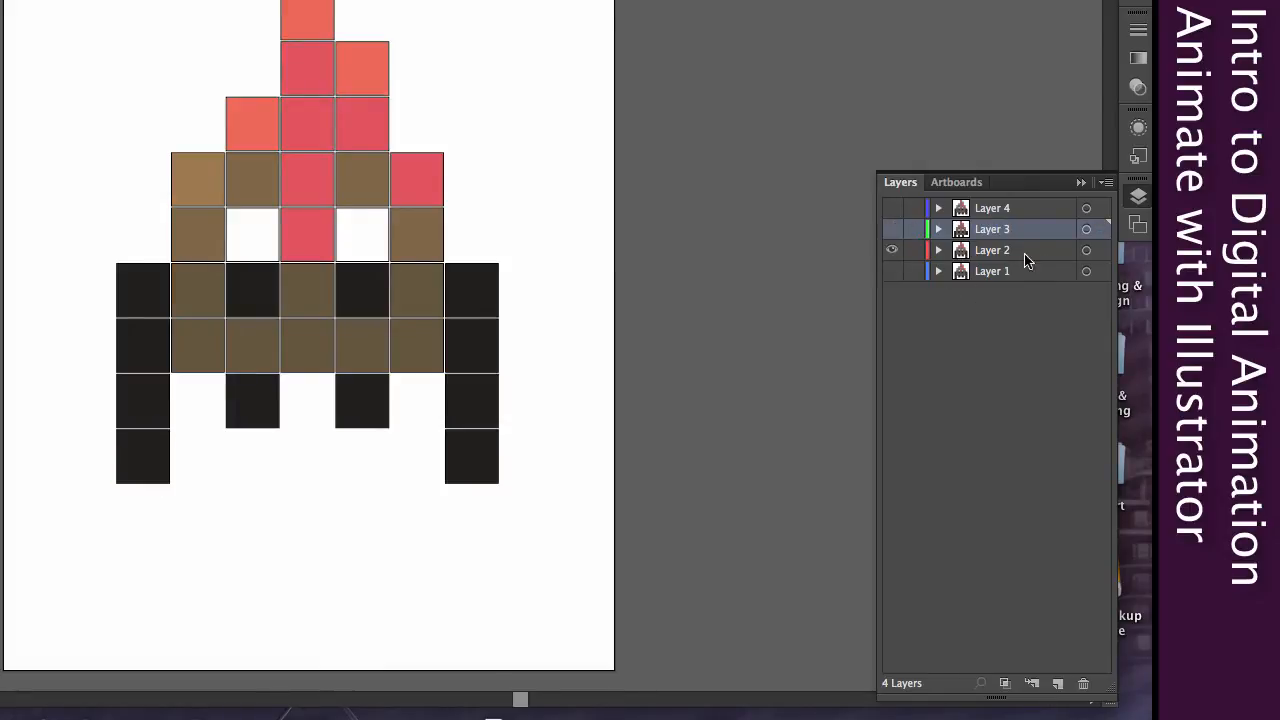
pyautogui.click(1022, 252)
pyautogui.click(149, 400)
pyautogui.press('Delete')
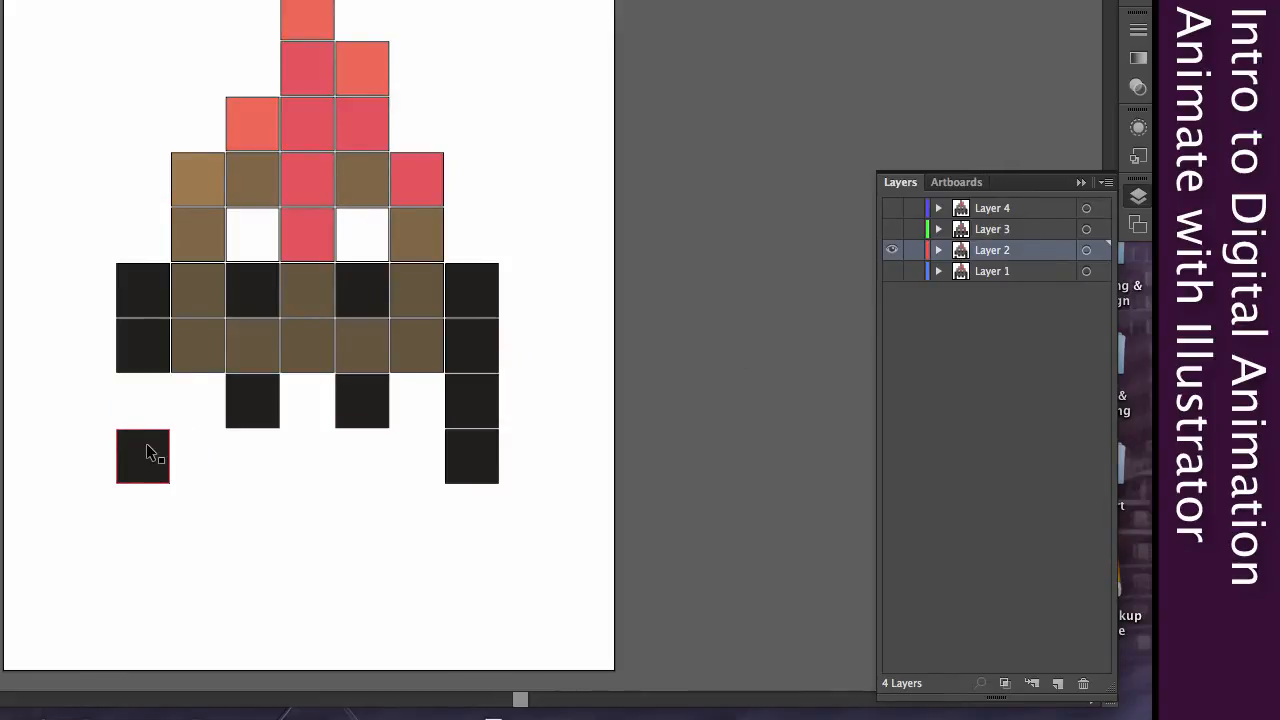
pyautogui.click(154, 453)
pyautogui.press('Delete')
pyautogui.press('Delete')
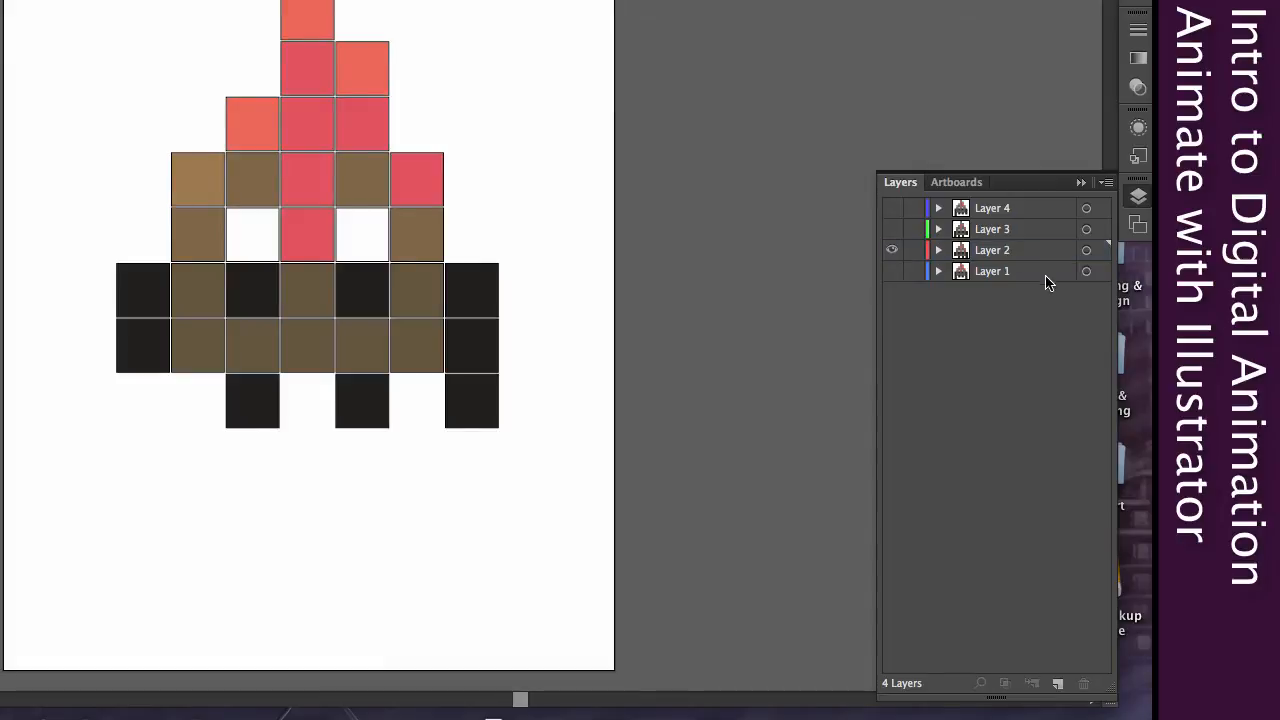
# Show only Layer 1, make it active and delete the two lowest squares of the left outer leg
pyautogui.click(1046, 280)
pyautogui.keyDown('alt'); pyautogui.click(891, 271); pyautogui.keyUp('alt')
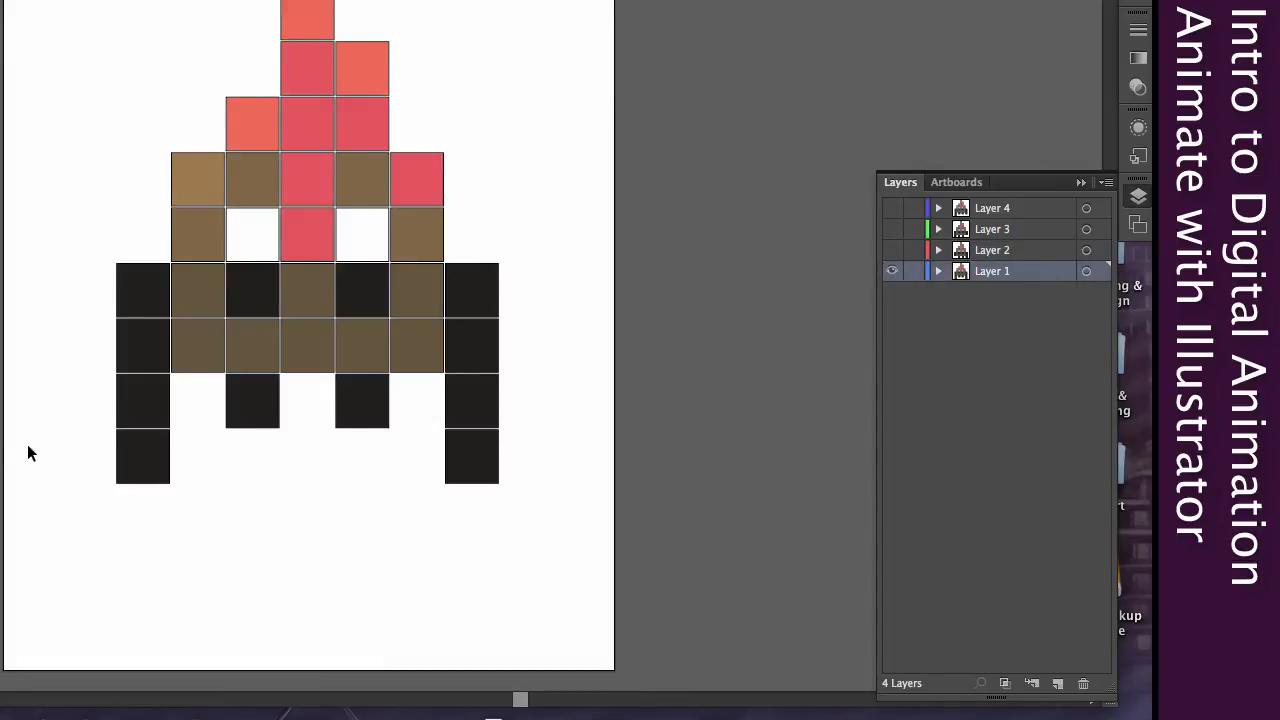
pyautogui.click(149, 414)
pyautogui.press('Delete')
pyautogui.click(165, 478)
pyautogui.press('Delete')
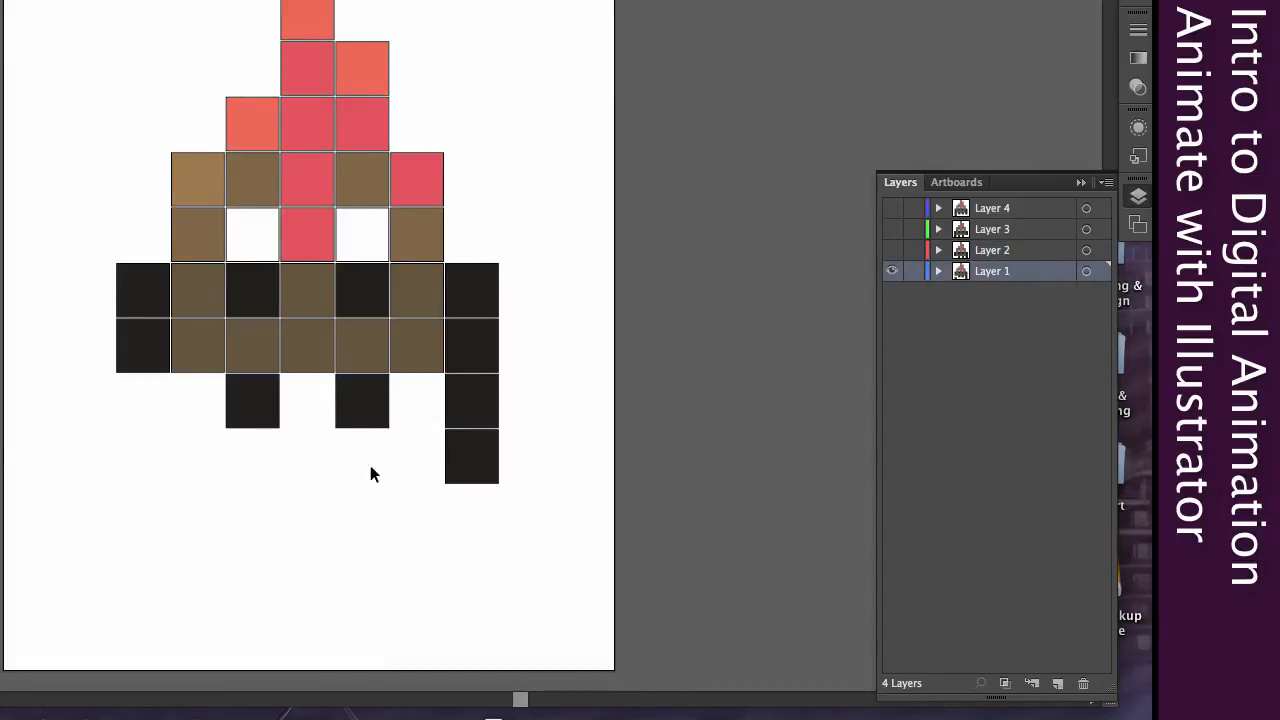
# Compare the leg positions across the four frames by toggling the visibility of the layers
pyautogui.click(895, 249)
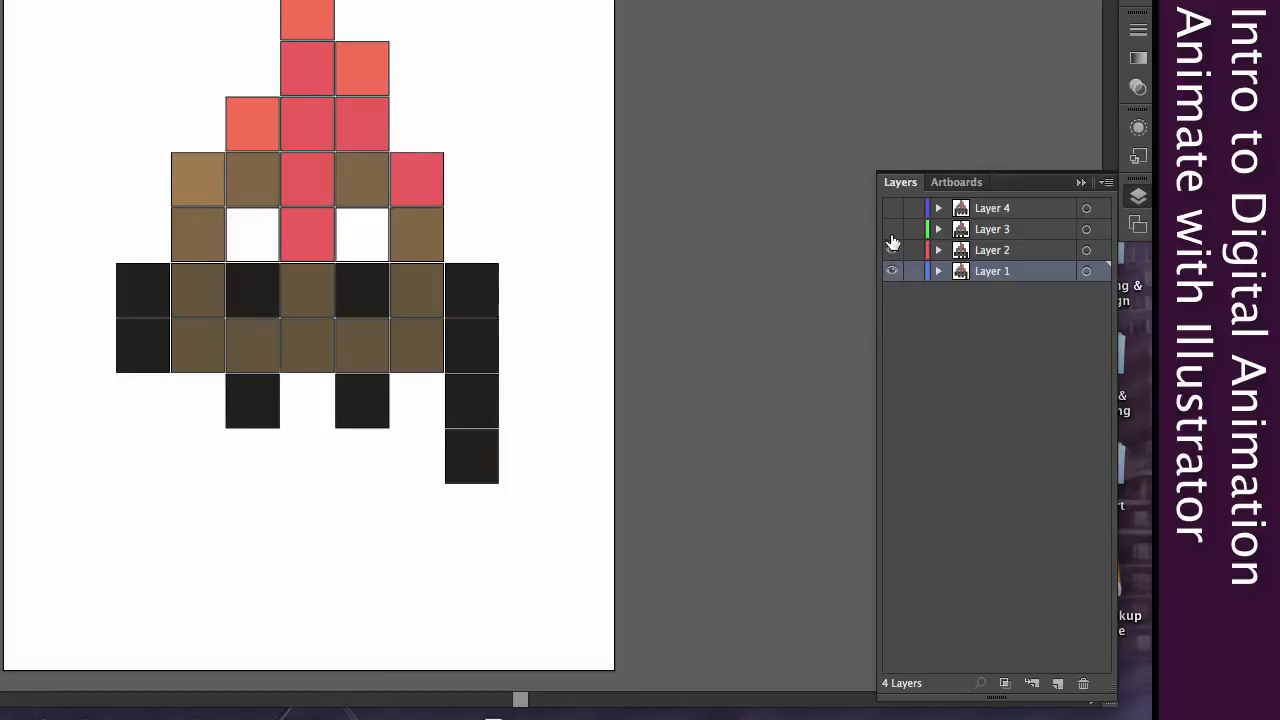
pyautogui.click(893, 251)
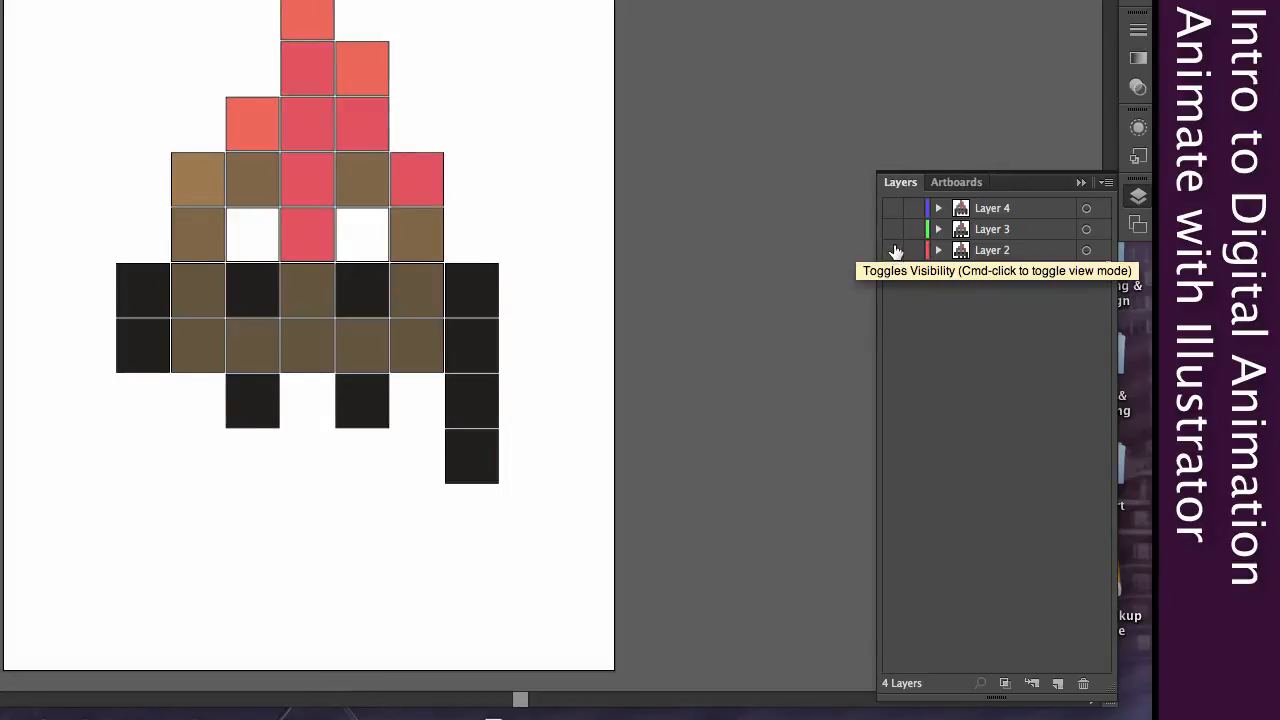
pyautogui.click(894, 248)
pyautogui.click(894, 230)
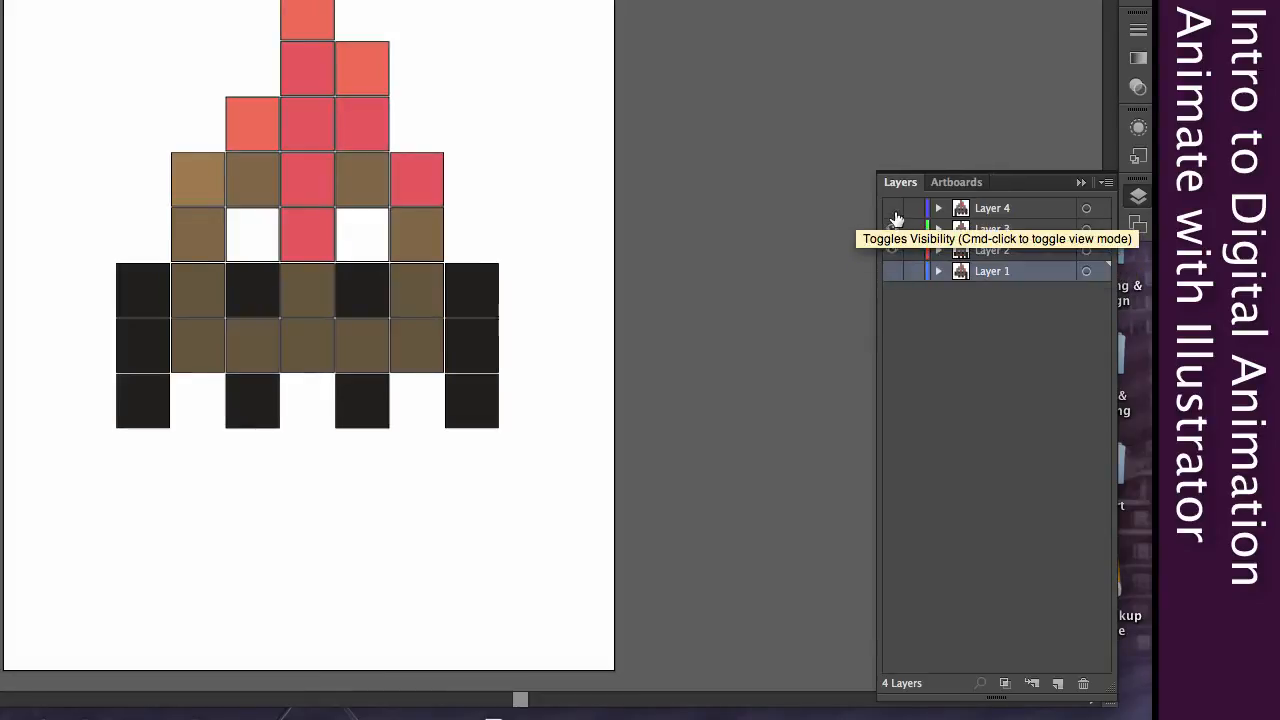
pyautogui.click(895, 215)
pyautogui.click(893, 211)
pyautogui.click(893, 229)
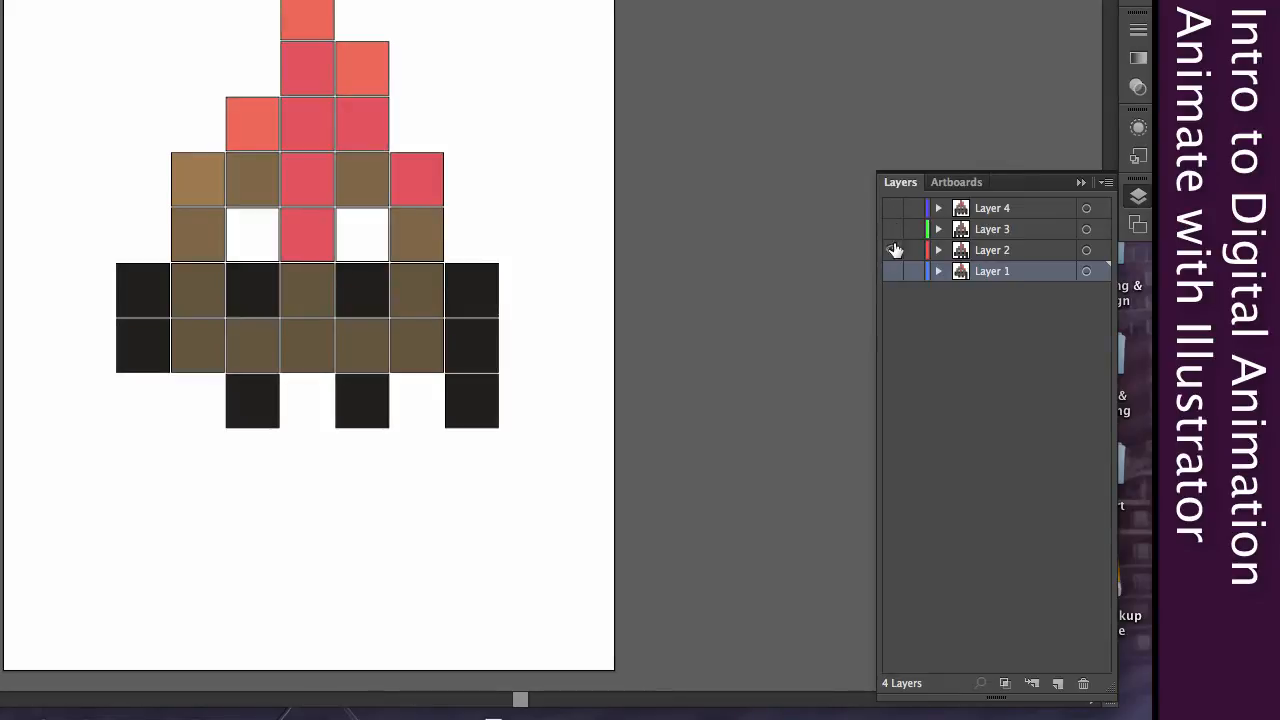
pyautogui.click(893, 250)
pyautogui.click(892, 271)
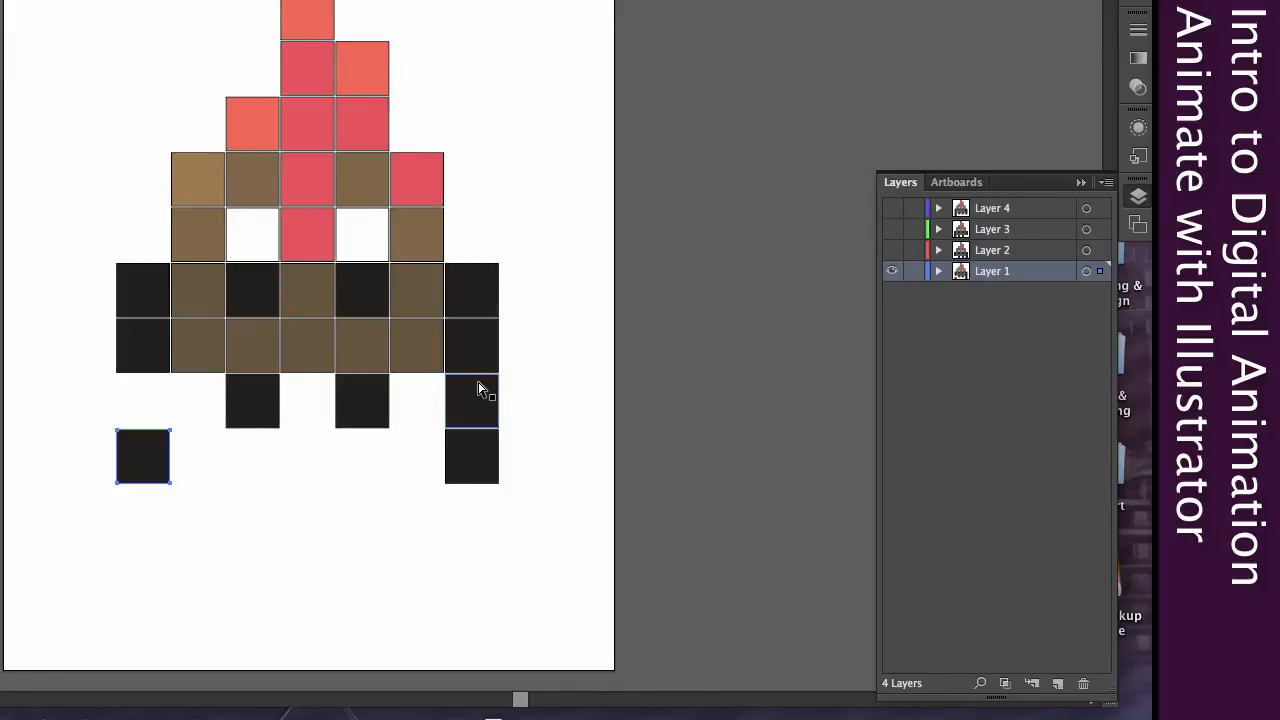
# Correct the left outer leg on Layer 1 so that only its bottom square is removed
pyautogui.press('Delete')
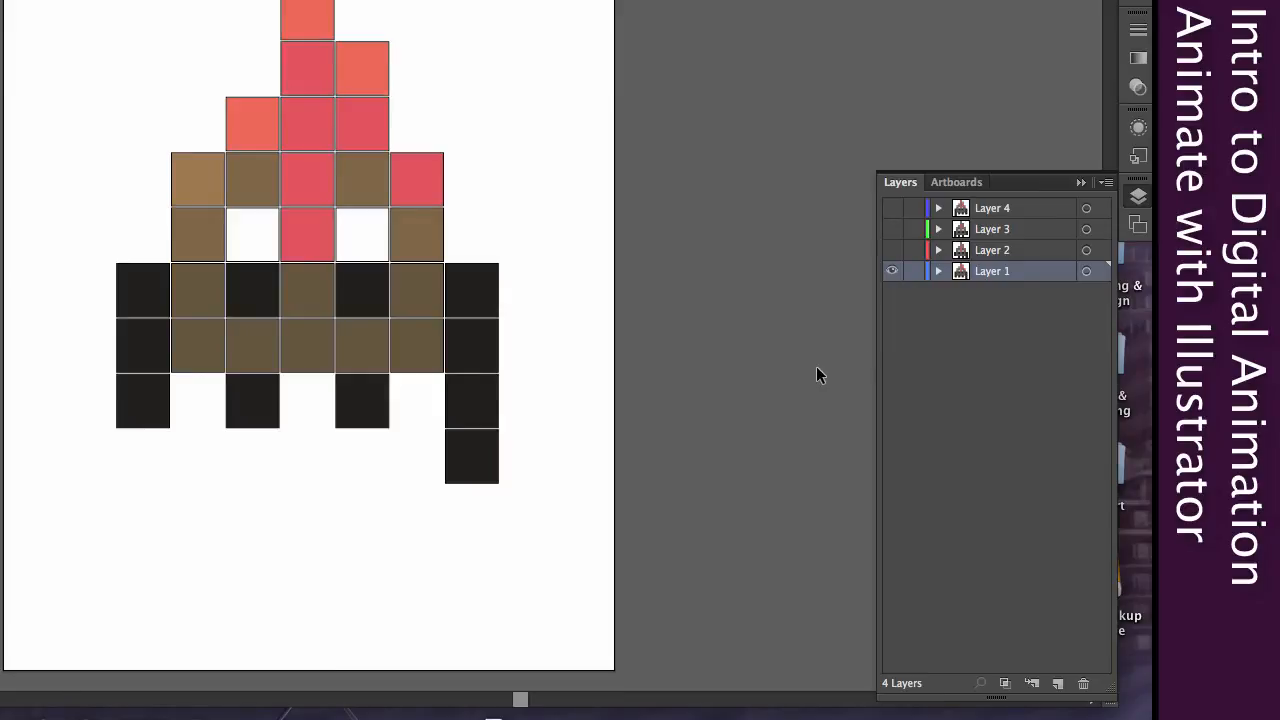
pyautogui.click(891, 270)
pyautogui.click(893, 268)
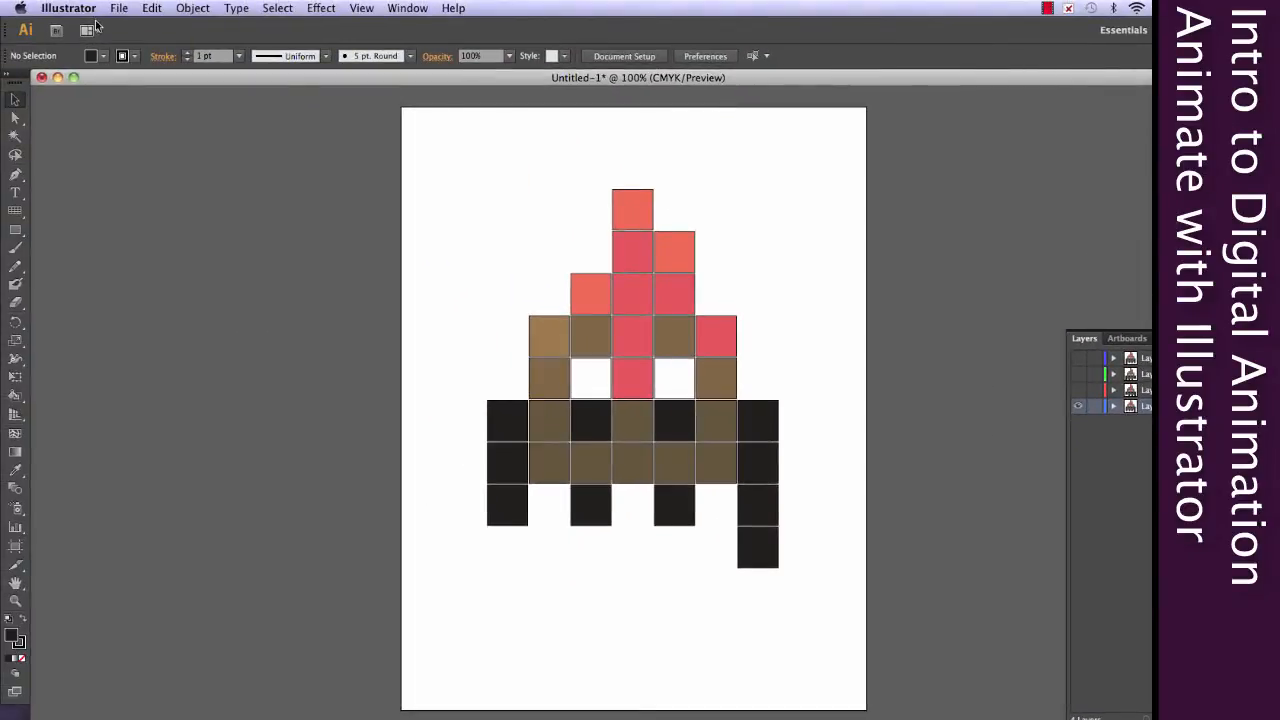
# Export the artwork to the Desktop as a Flash (swf) file named volcano-bug with Looping enabled
pyautogui.click(118, 8)
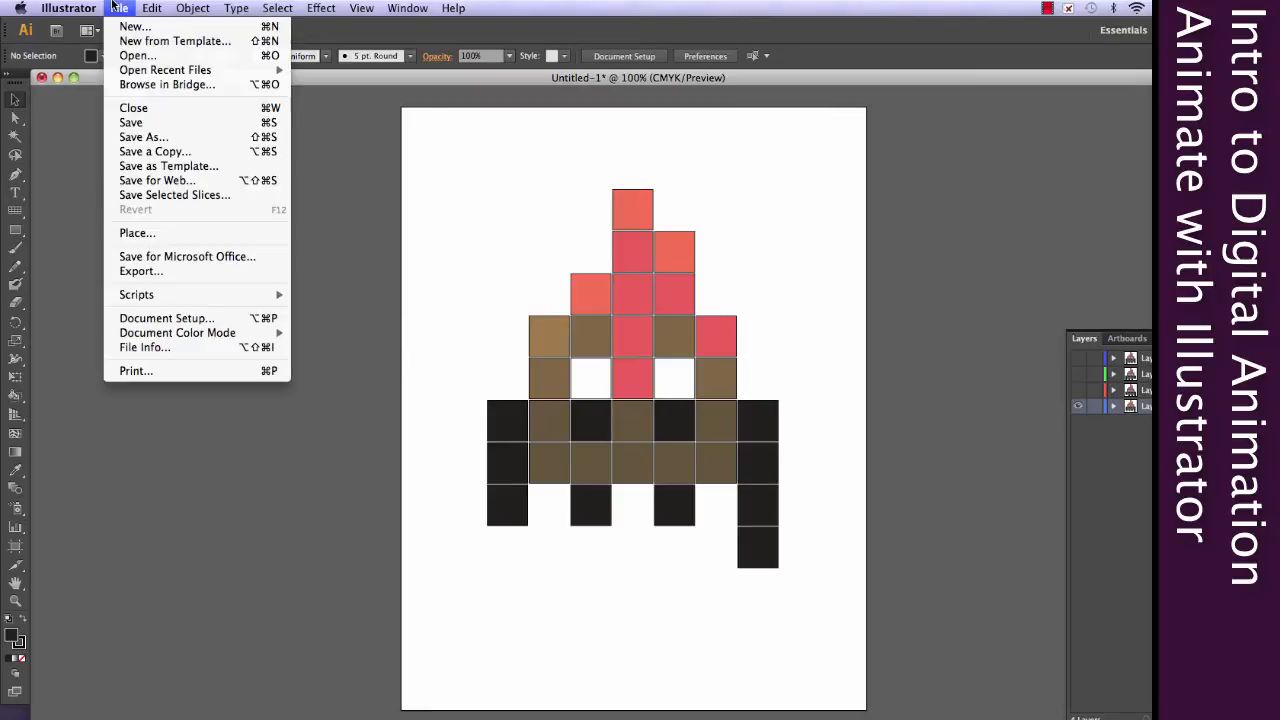
pyautogui.click(142, 275)
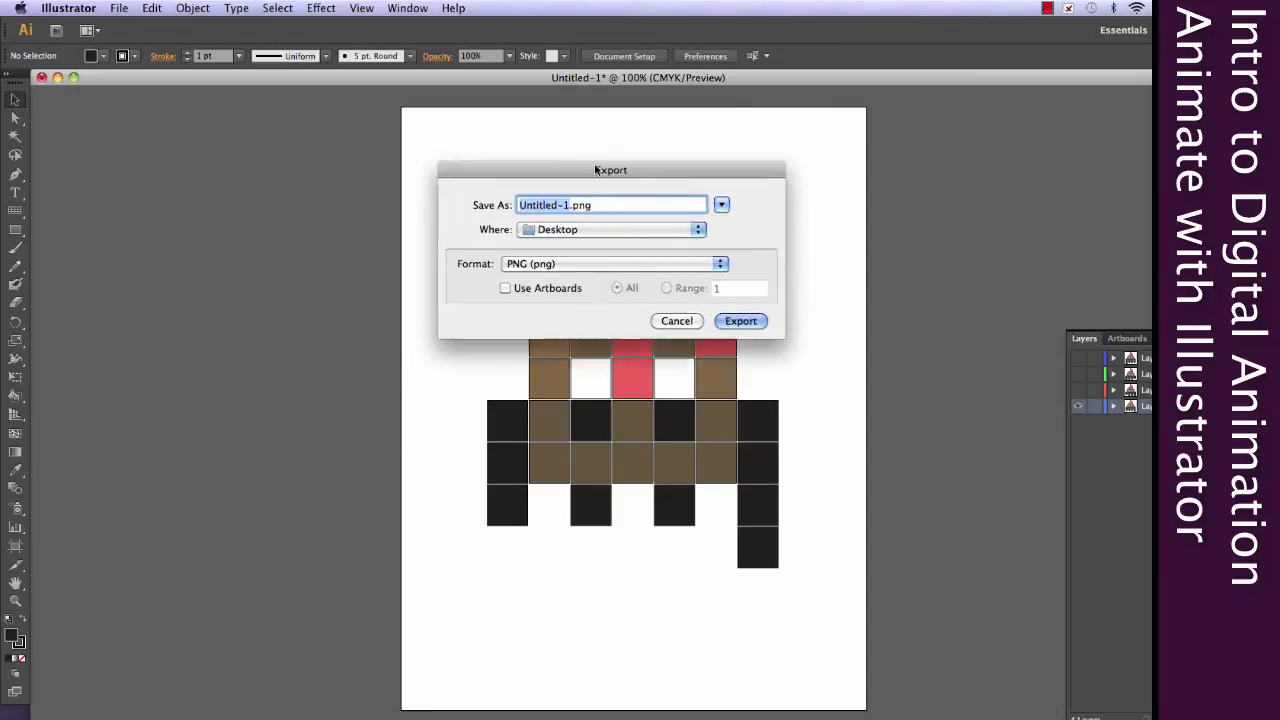
pyautogui.moveTo(595, 170); pyautogui.dragTo(258, 294)
pyautogui.click(276, 387)
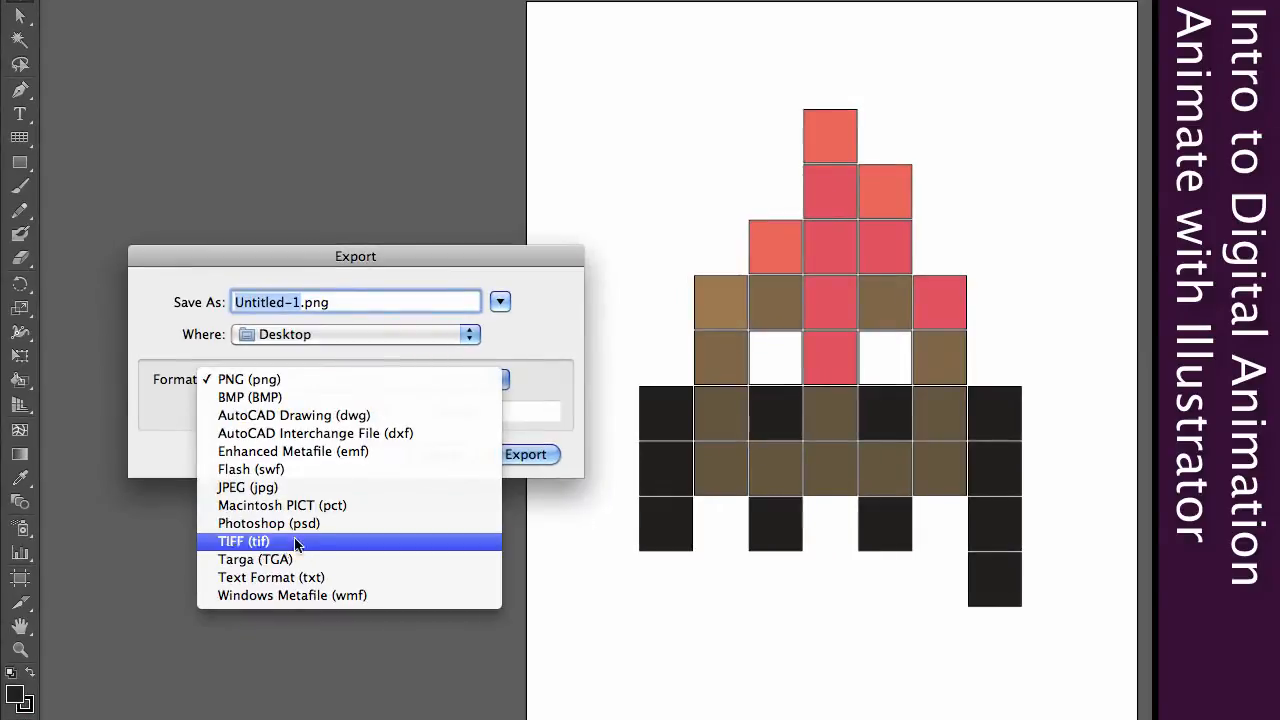
pyautogui.click(264, 470)
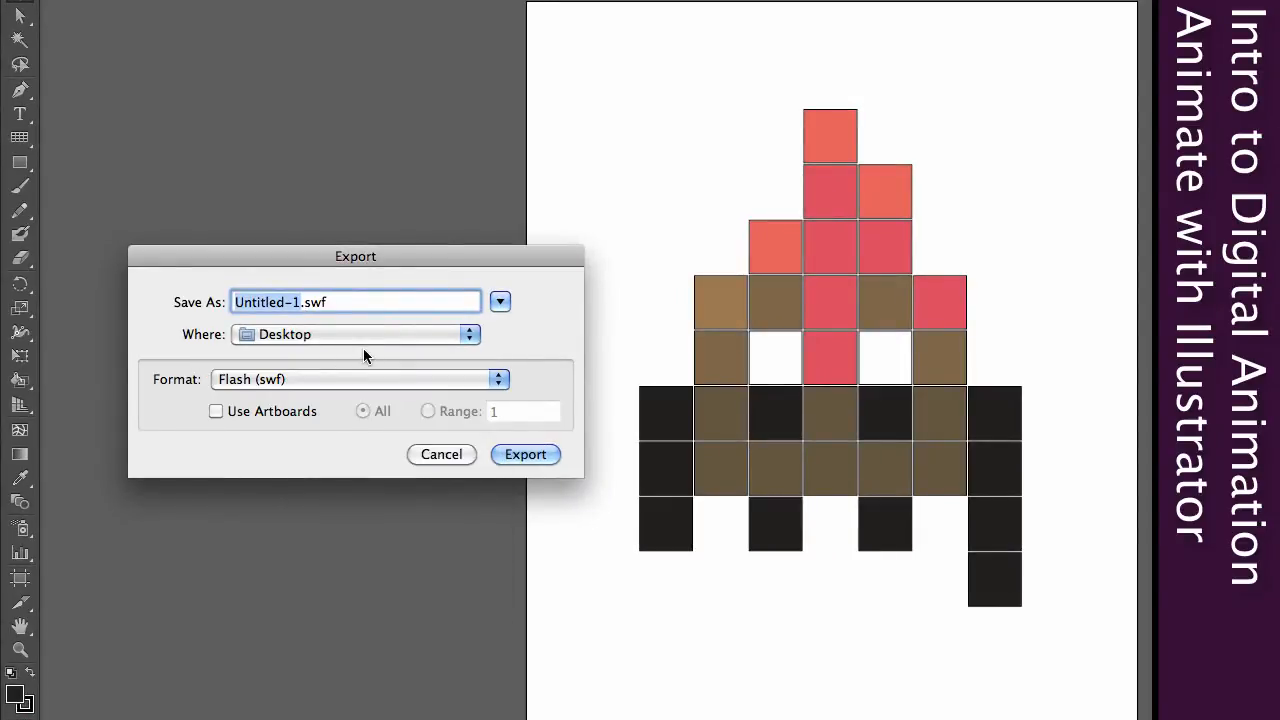
pyautogui.write('volcano')
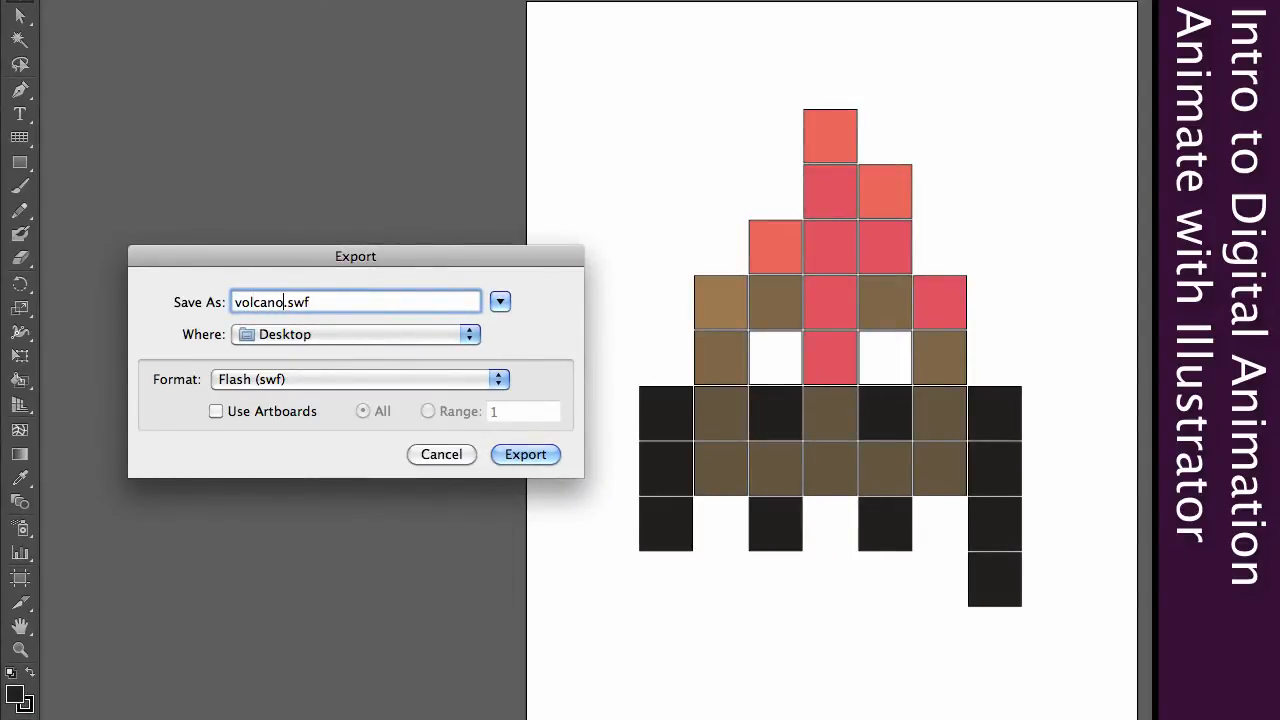
pyautogui.write('-bug')
pyautogui.click(525, 454)
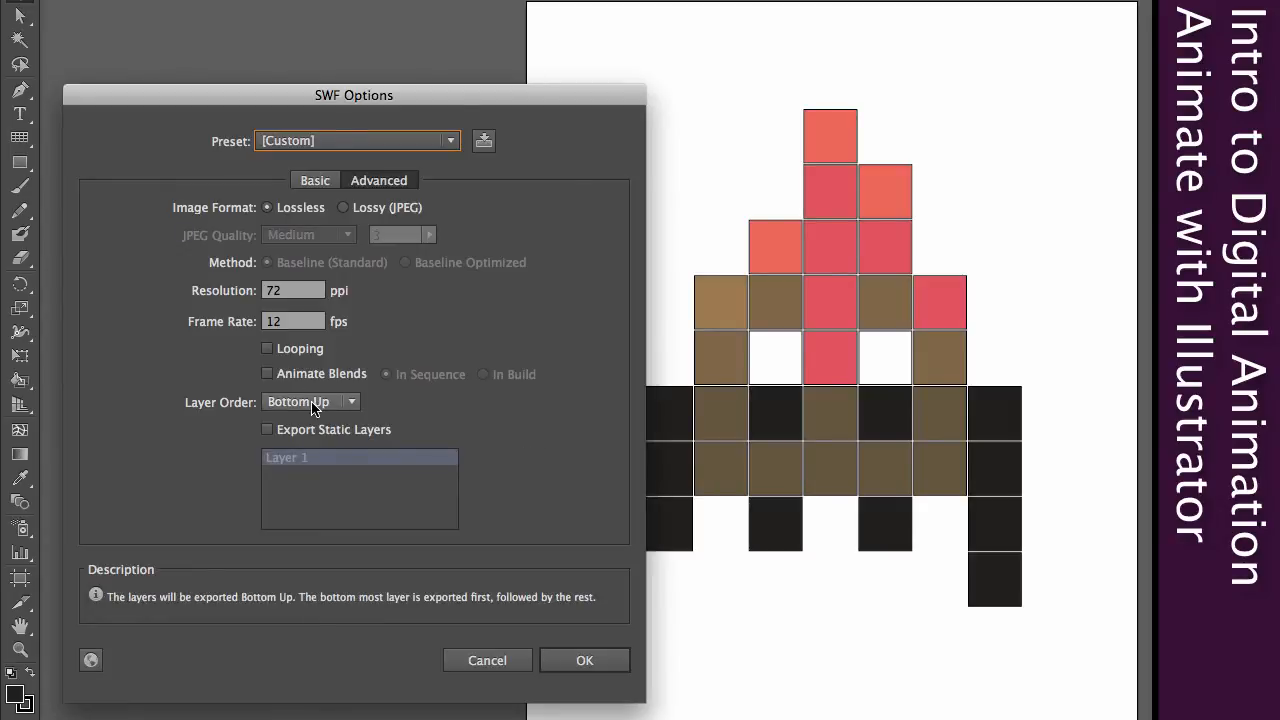
pyautogui.click(267, 348)
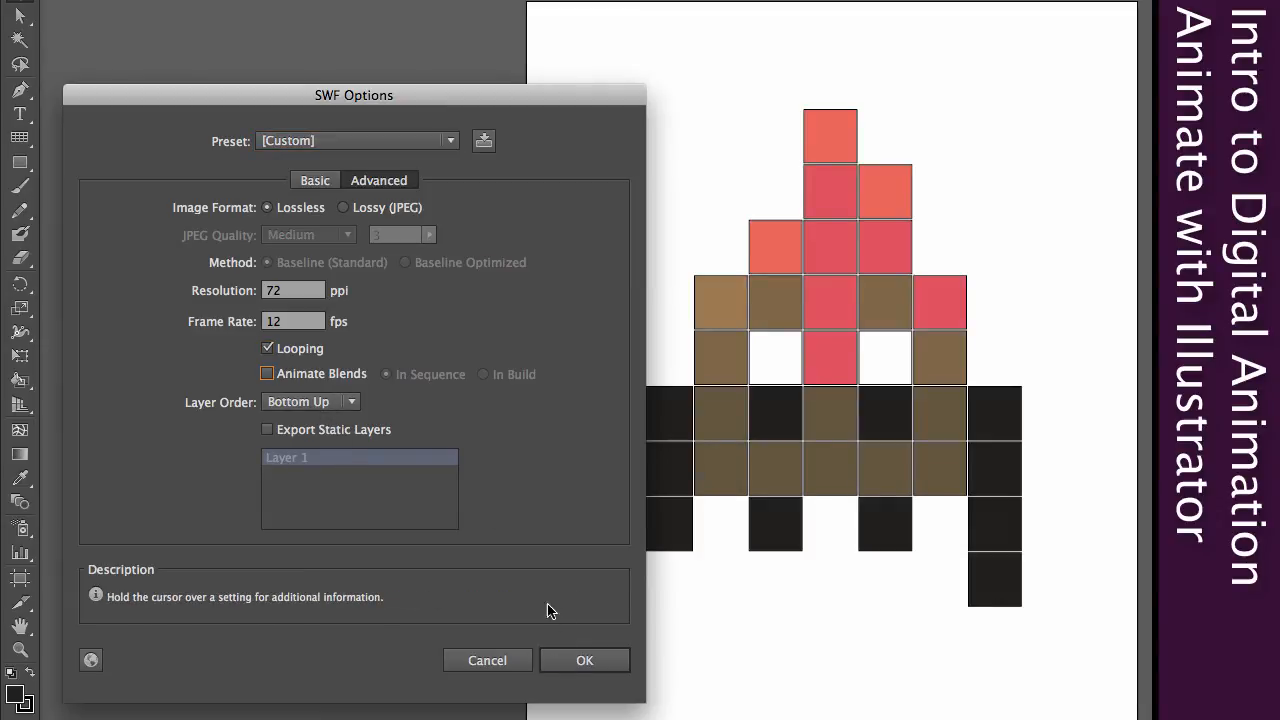
pyautogui.click(580, 662)
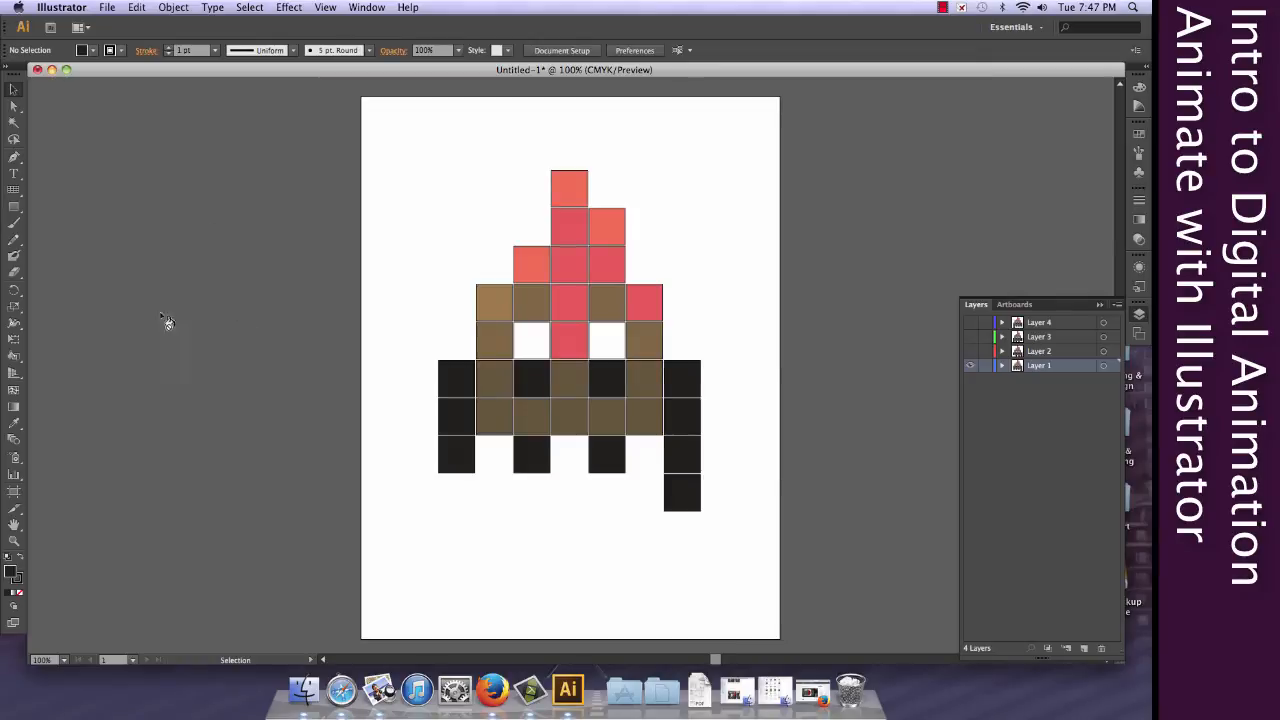
# Minimize the document, move volcano-bug.swf to an open area of the desktop and switch to Firefox
pyautogui.press('super+m')
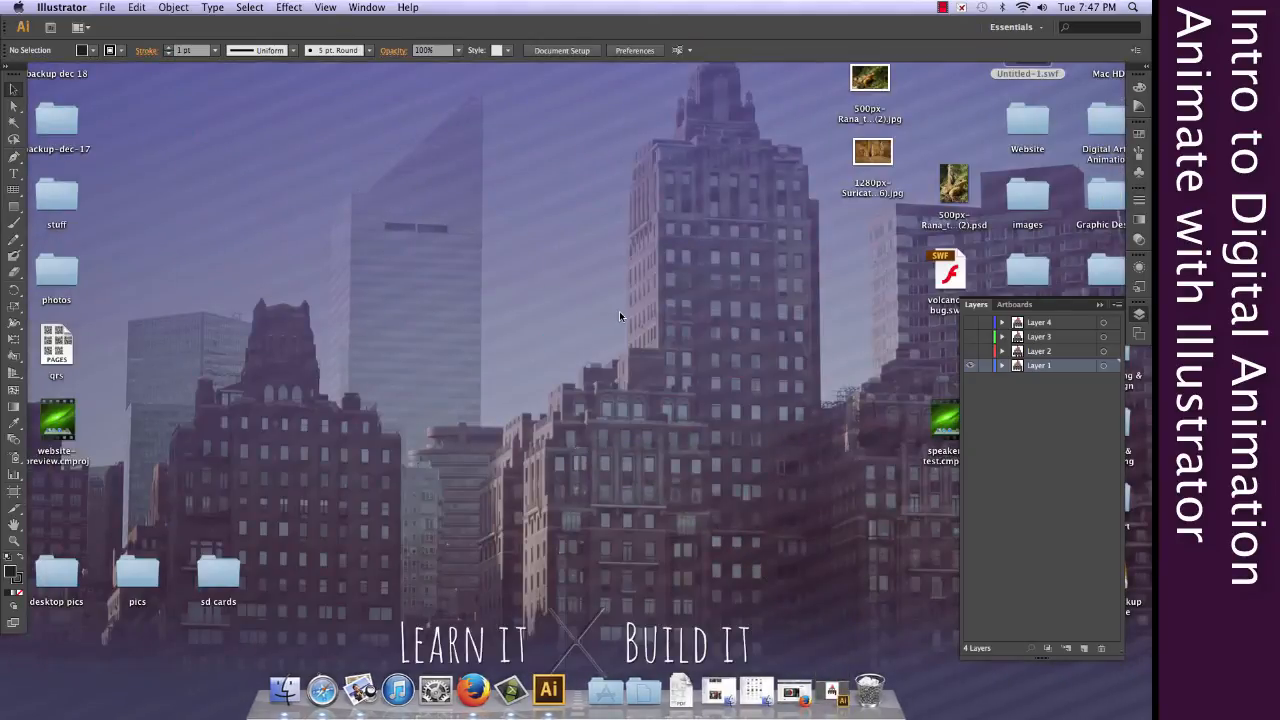
pyautogui.moveTo(948, 272); pyautogui.dragTo(779, 272)
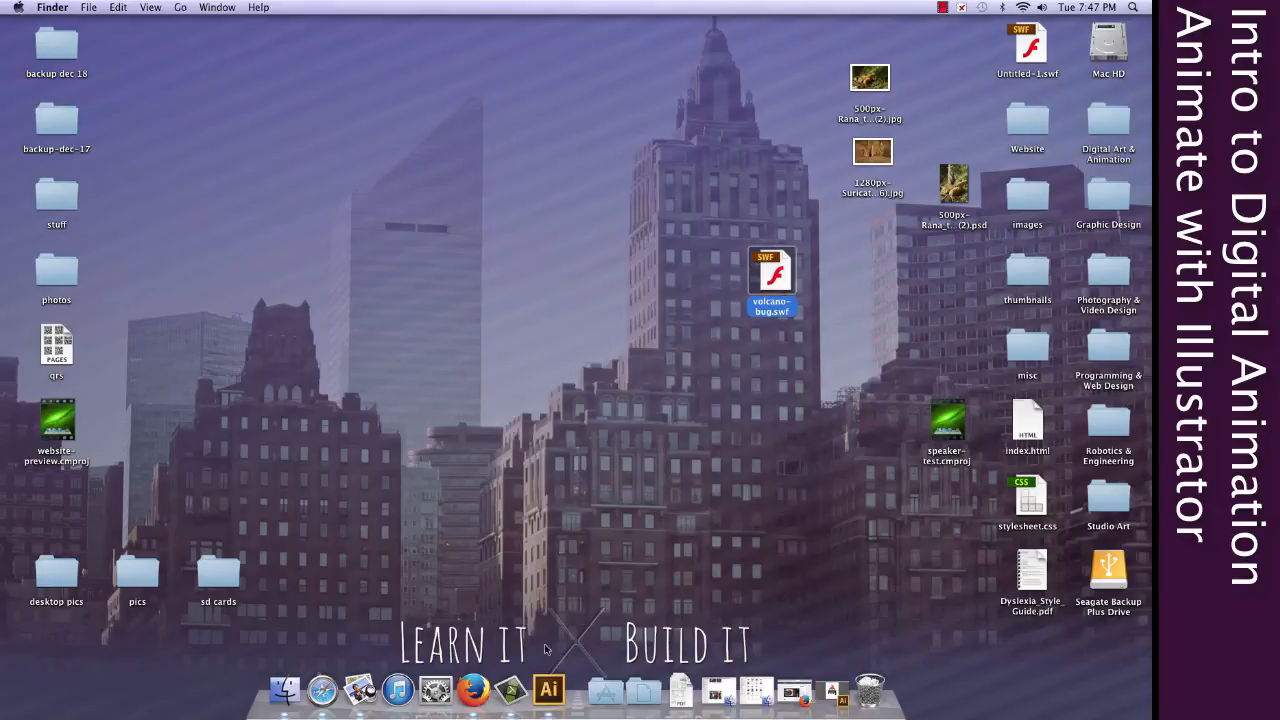
pyautogui.click(472, 690)
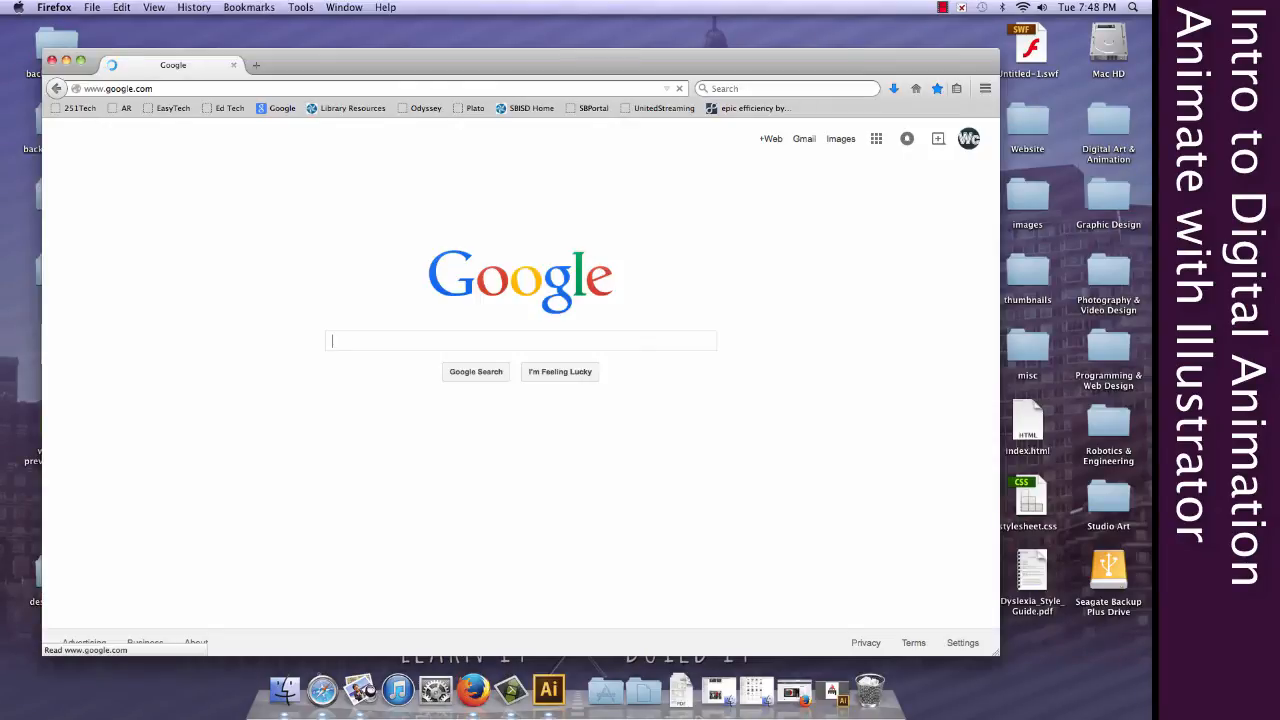
# Open volcano-bug.swf from the Desktop to preview the animation, and close the browser window when done
pyautogui.click(89, 7)
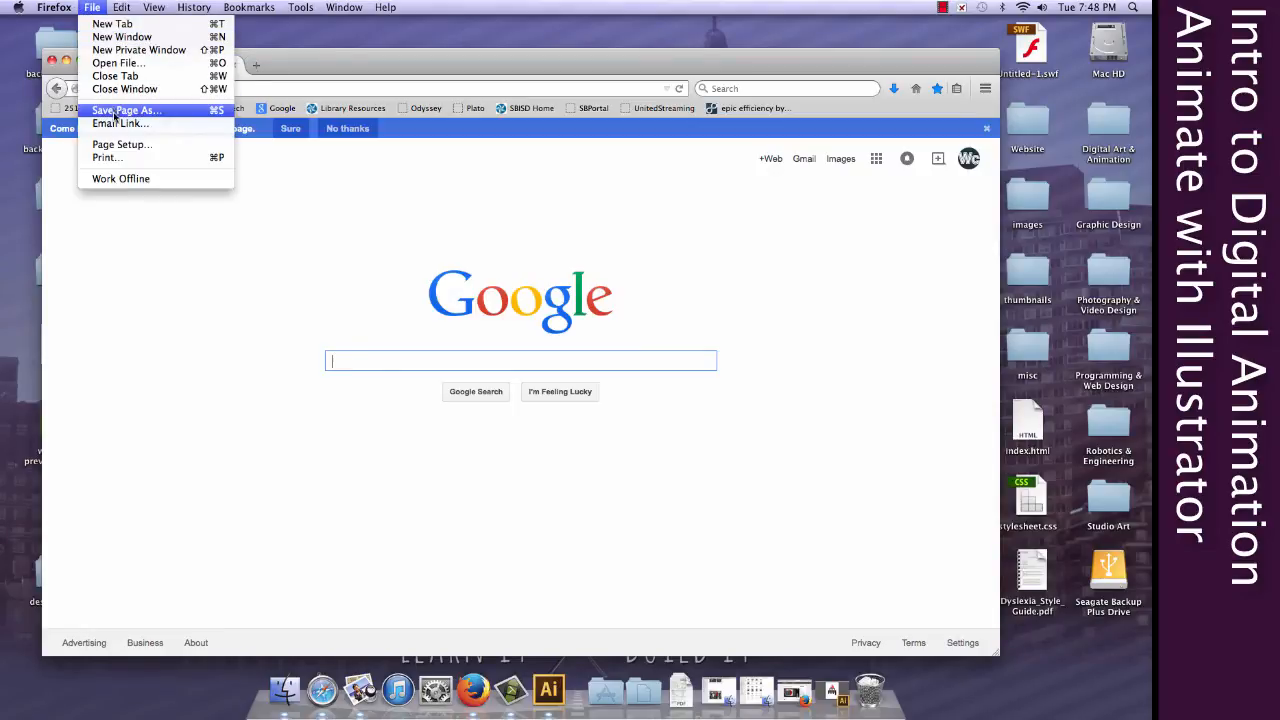
pyautogui.click(118, 63)
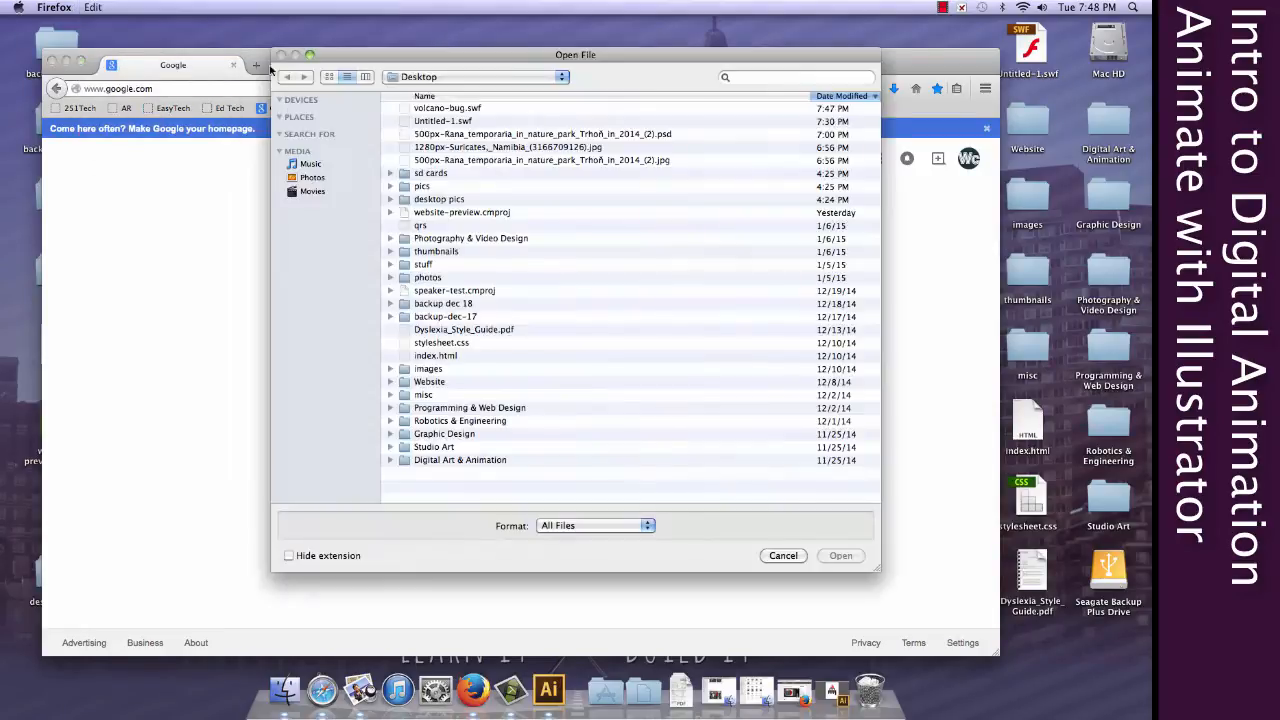
pyautogui.click(447, 110)
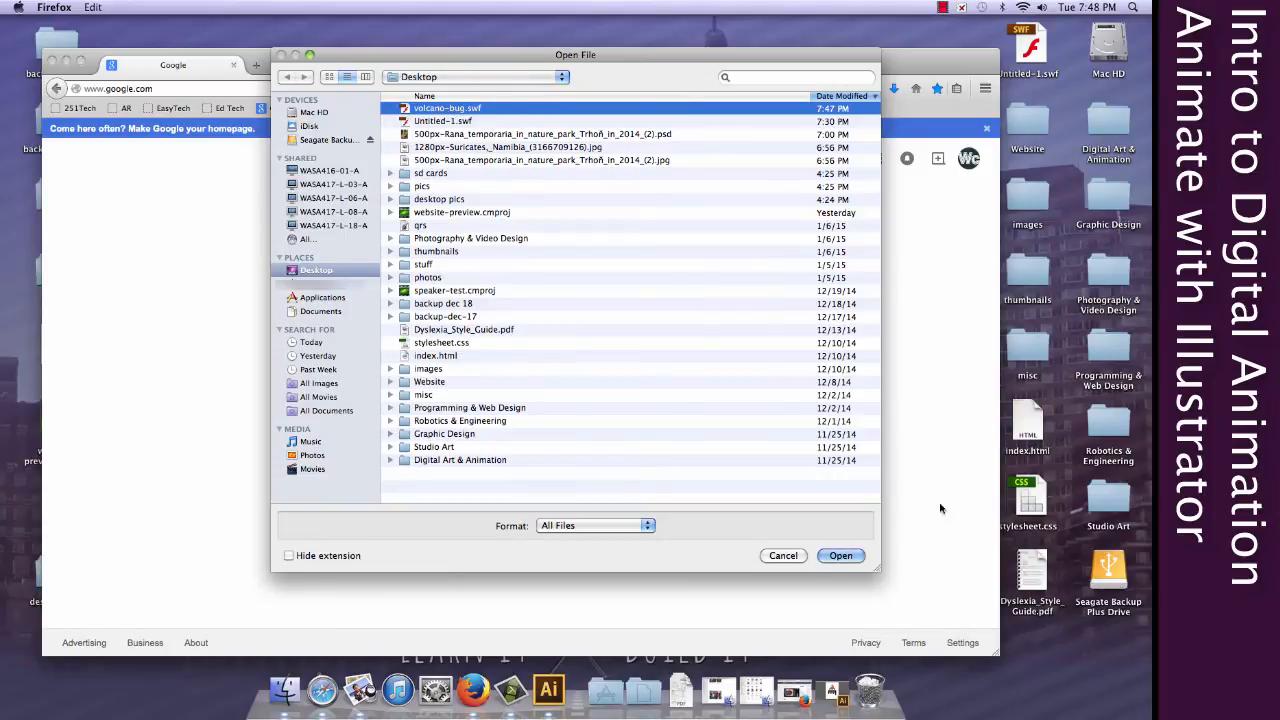
pyautogui.click(845, 556)
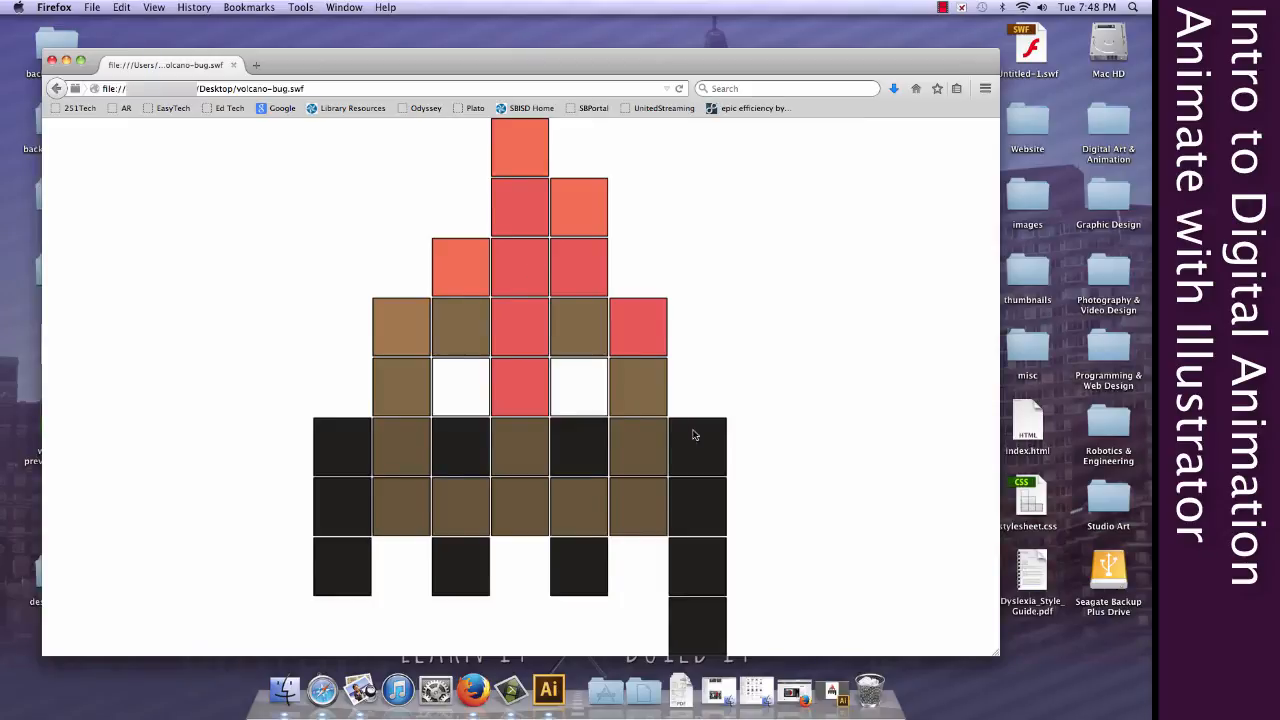
pyautogui.click(52, 62)
# Switch back to Illustrator and make Layers 2, 3 and 4 visible along with Layer 1
pyautogui.click(548, 690)
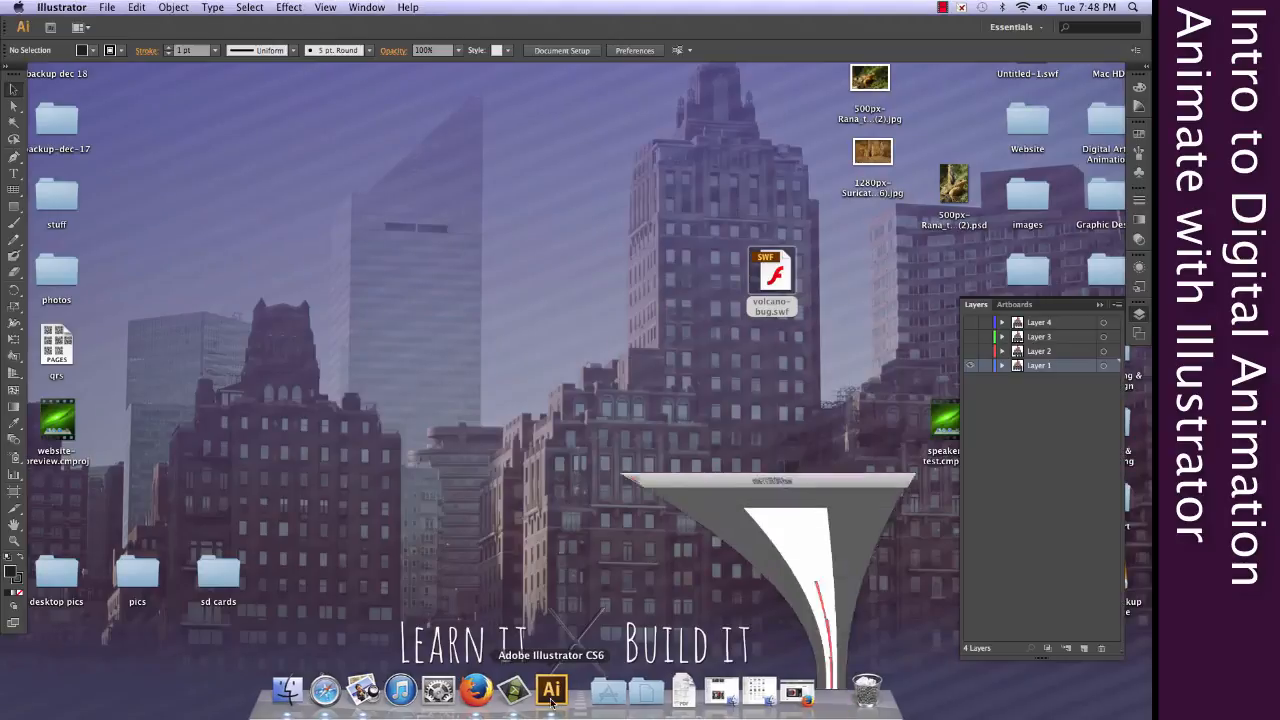
pyautogui.click(117, 6)
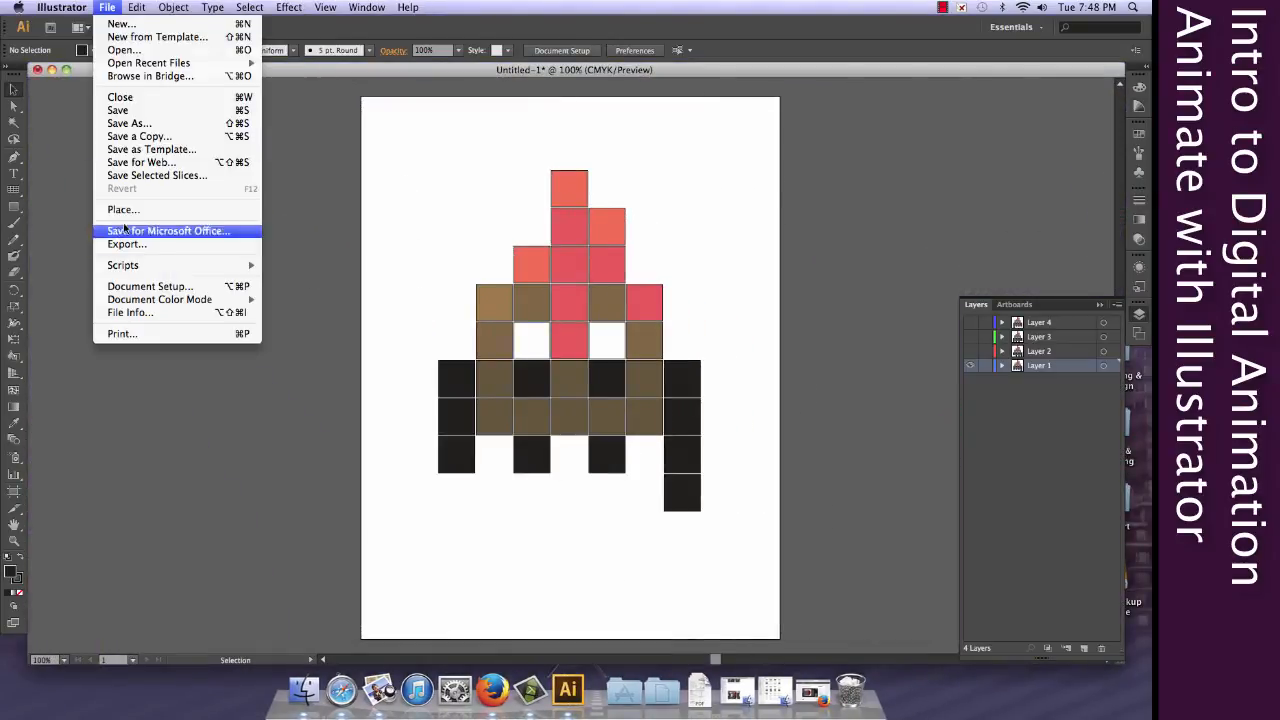
pyautogui.click(973, 361)
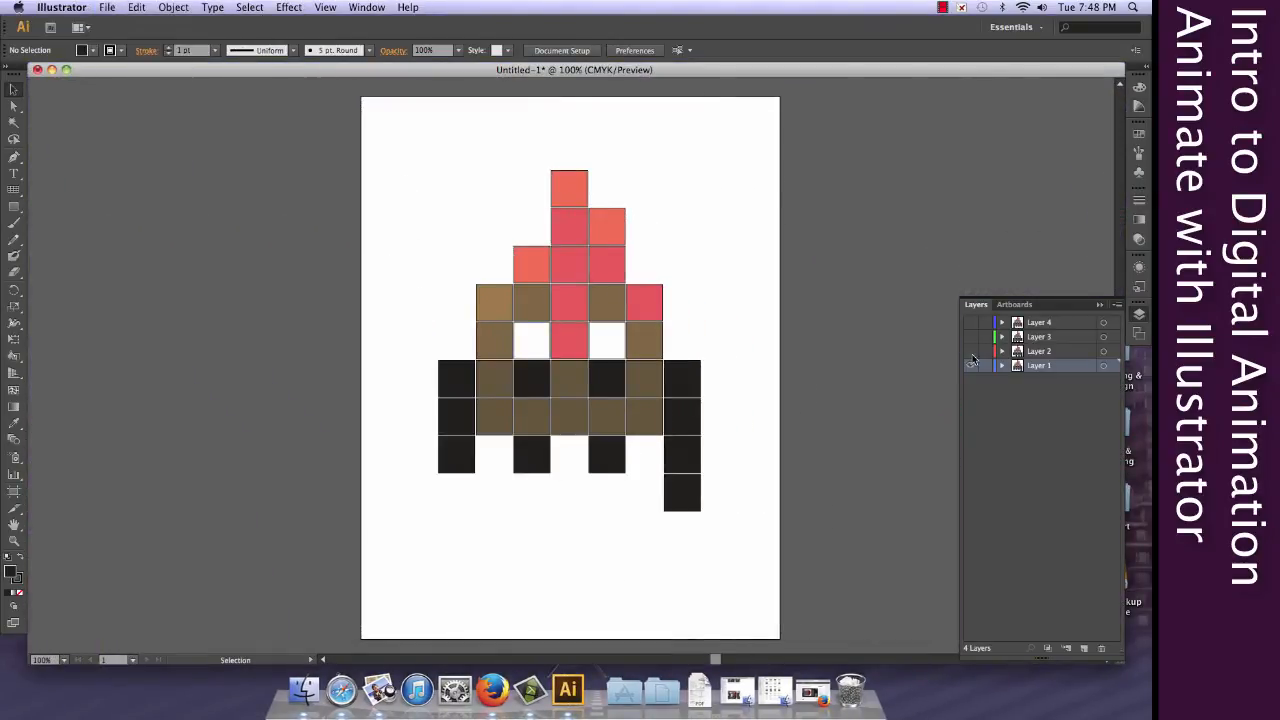
pyautogui.click(972, 339)
pyautogui.click(972, 324)
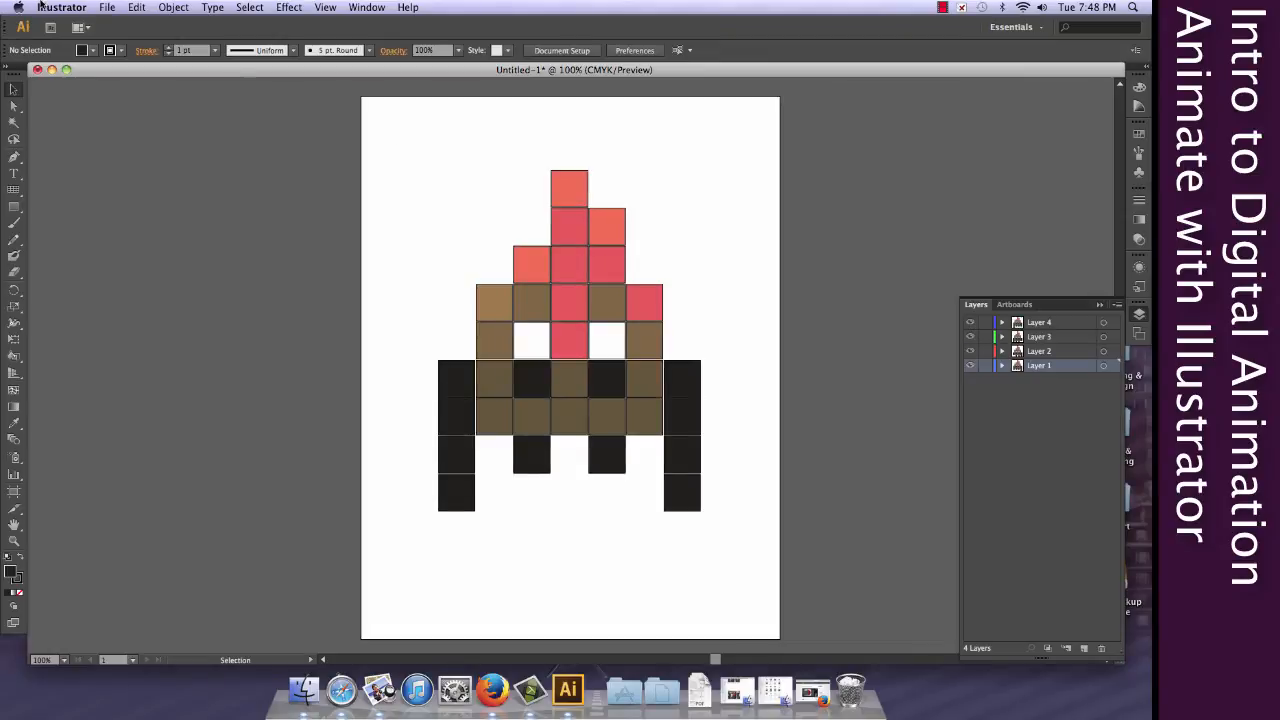
# Export the artwork to the Desktop as a Flash (swf) file named volcano-bug, replacing the existing file
pyautogui.click(118, 7)
pyautogui.click(155, 244)
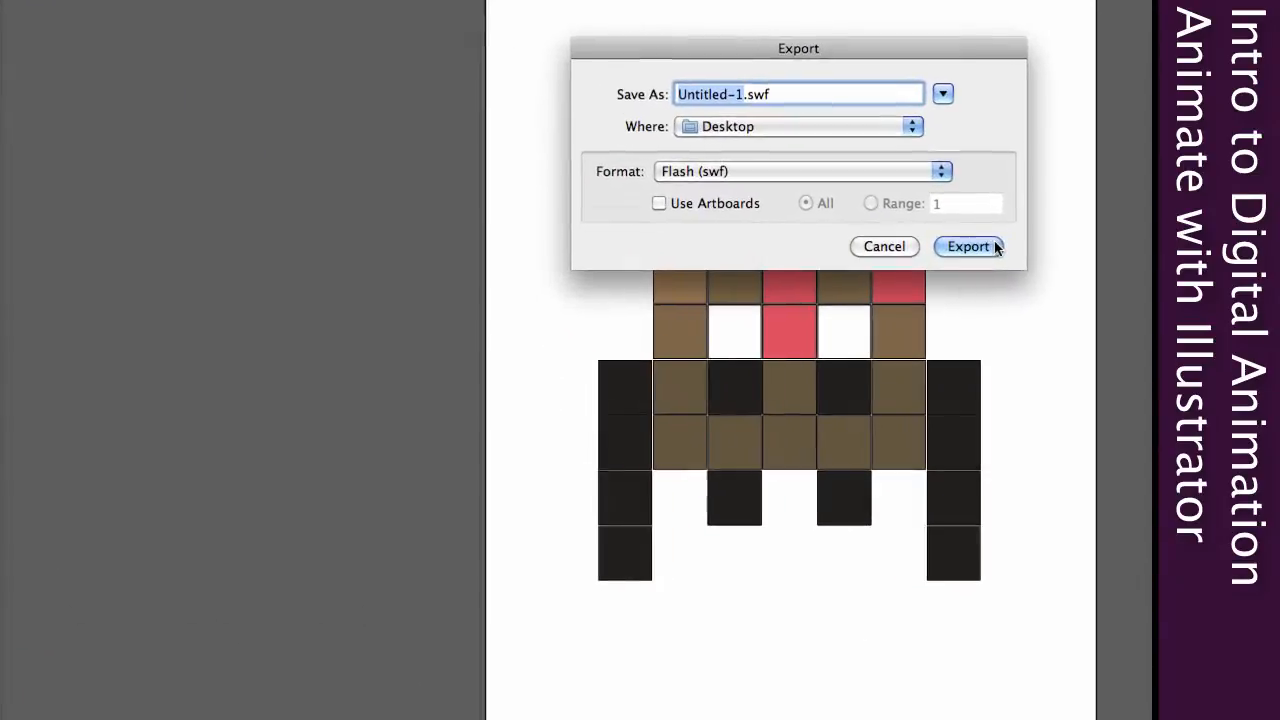
pyautogui.click(709, 283)
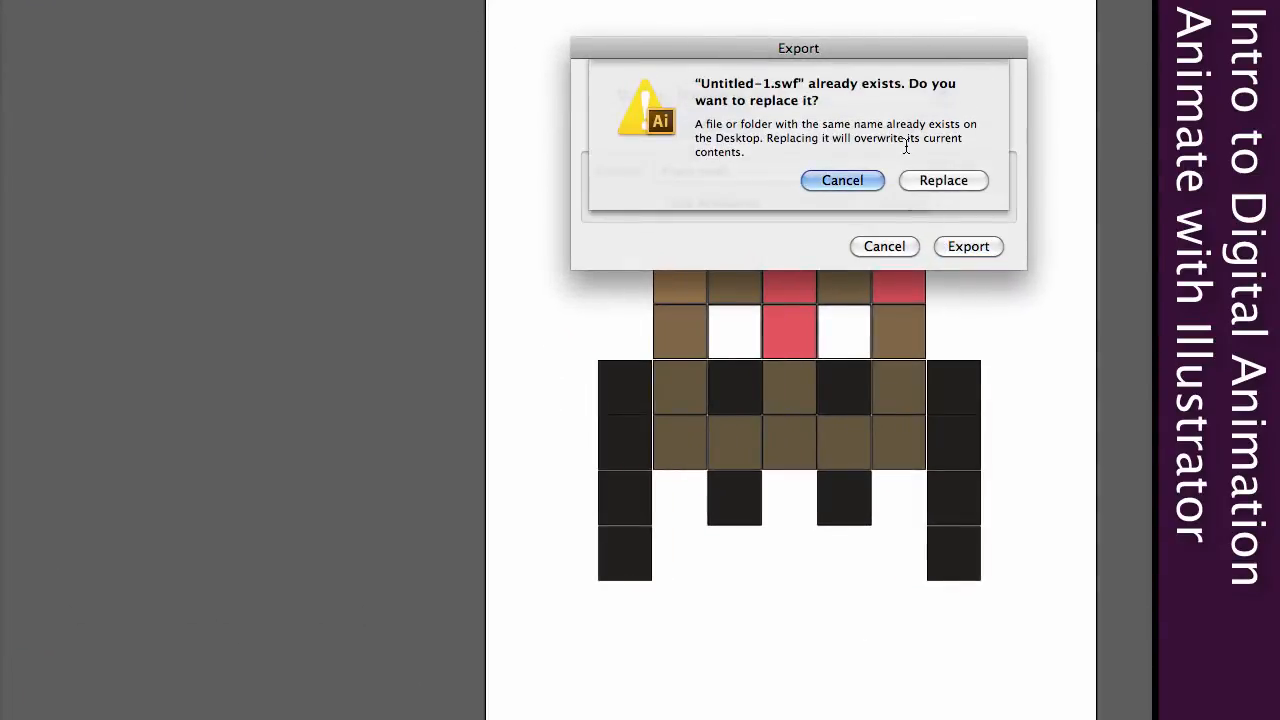
pyautogui.press('Escape')
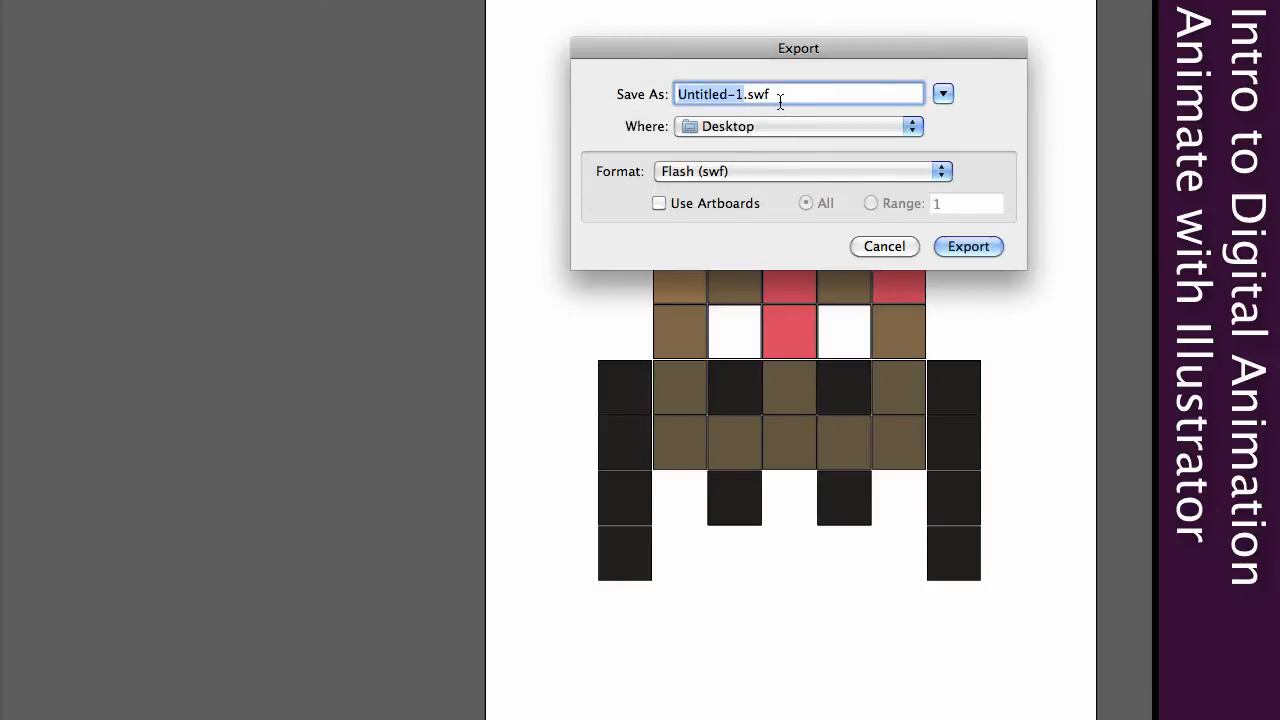
pyautogui.write('volca')
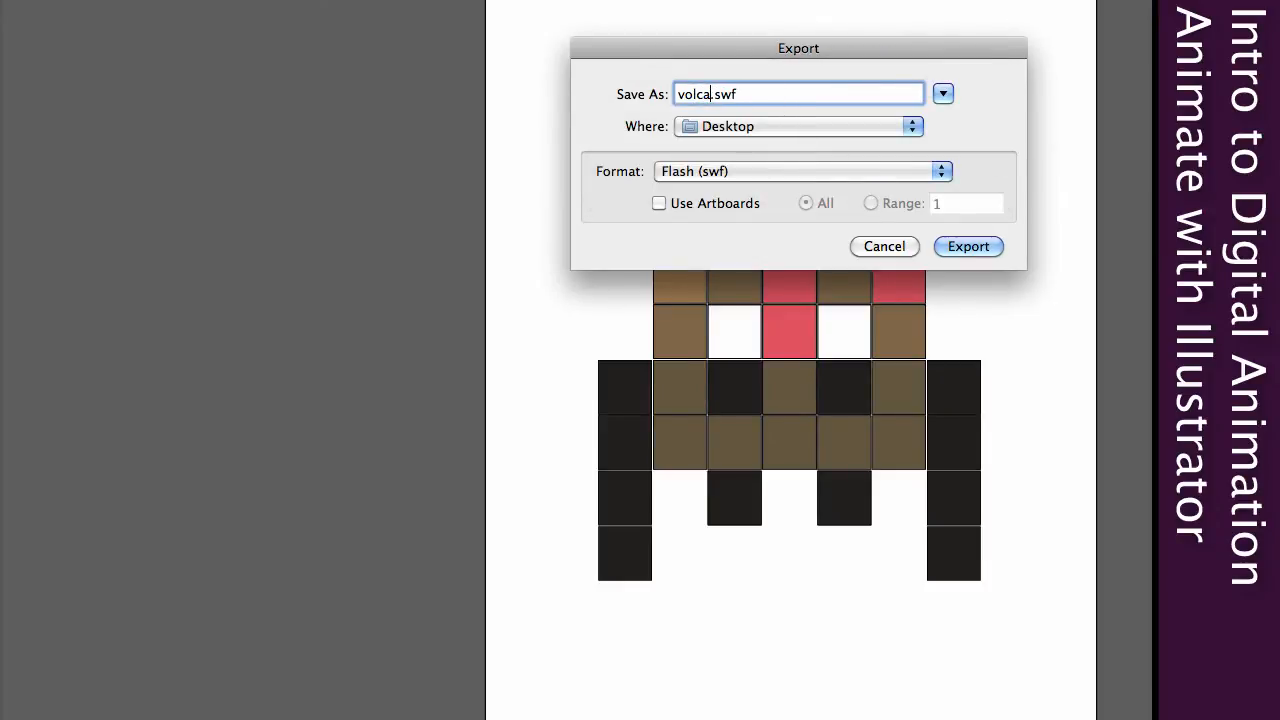
pyautogui.write('no-bug')
pyautogui.press('Return')
pyautogui.click(924, 181)
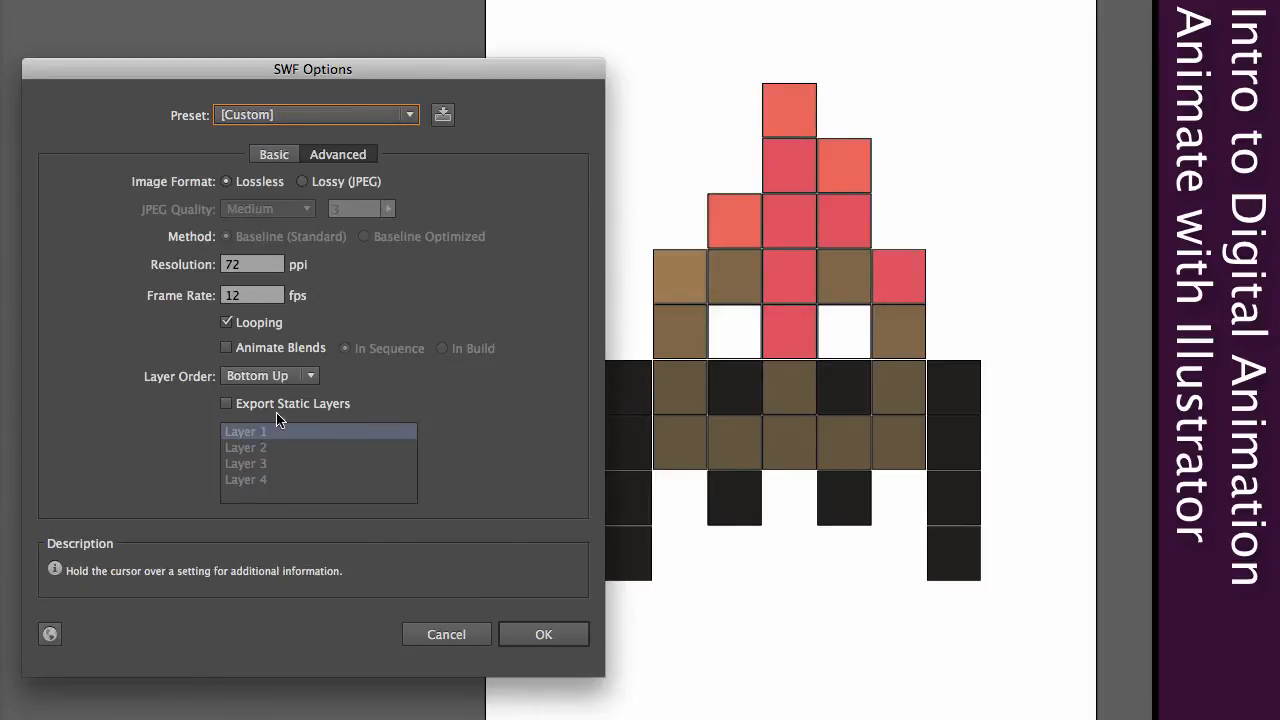
# Check the basic SWF options, set the frame rate to 4 fps and complete the export
pyautogui.click(265, 158)
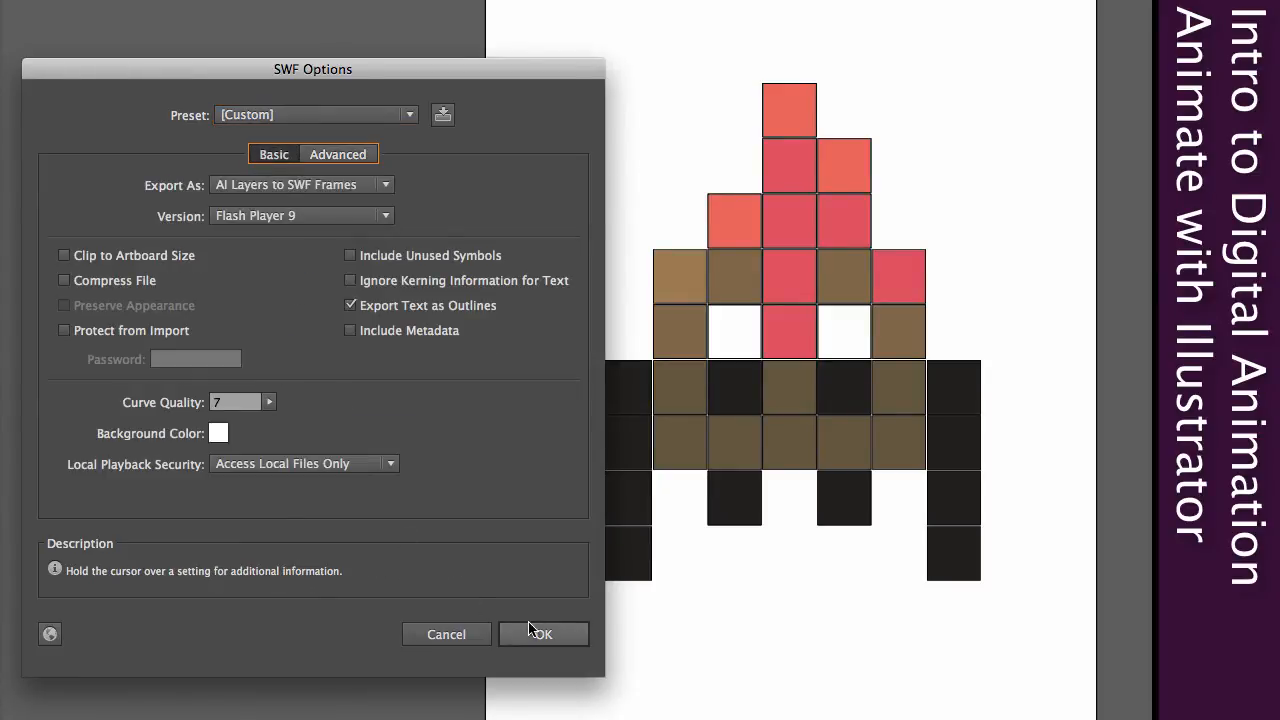
pyautogui.click(338, 155)
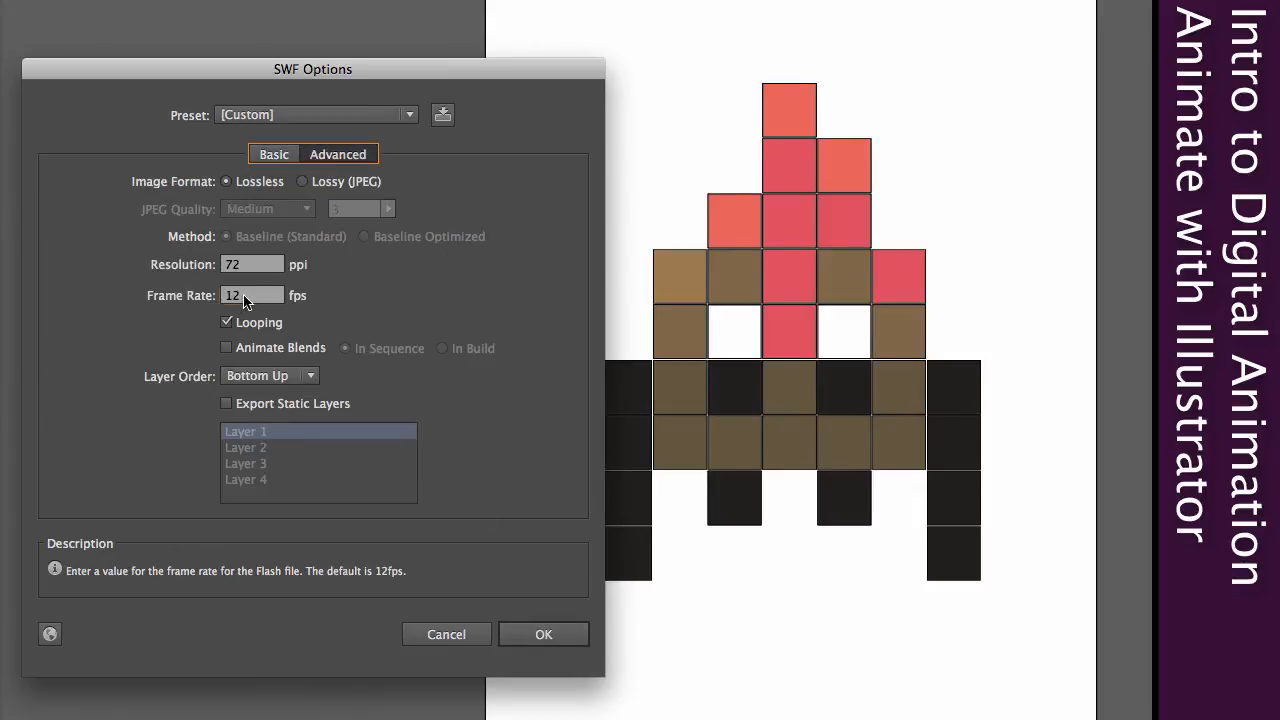
pyautogui.click(244, 302)
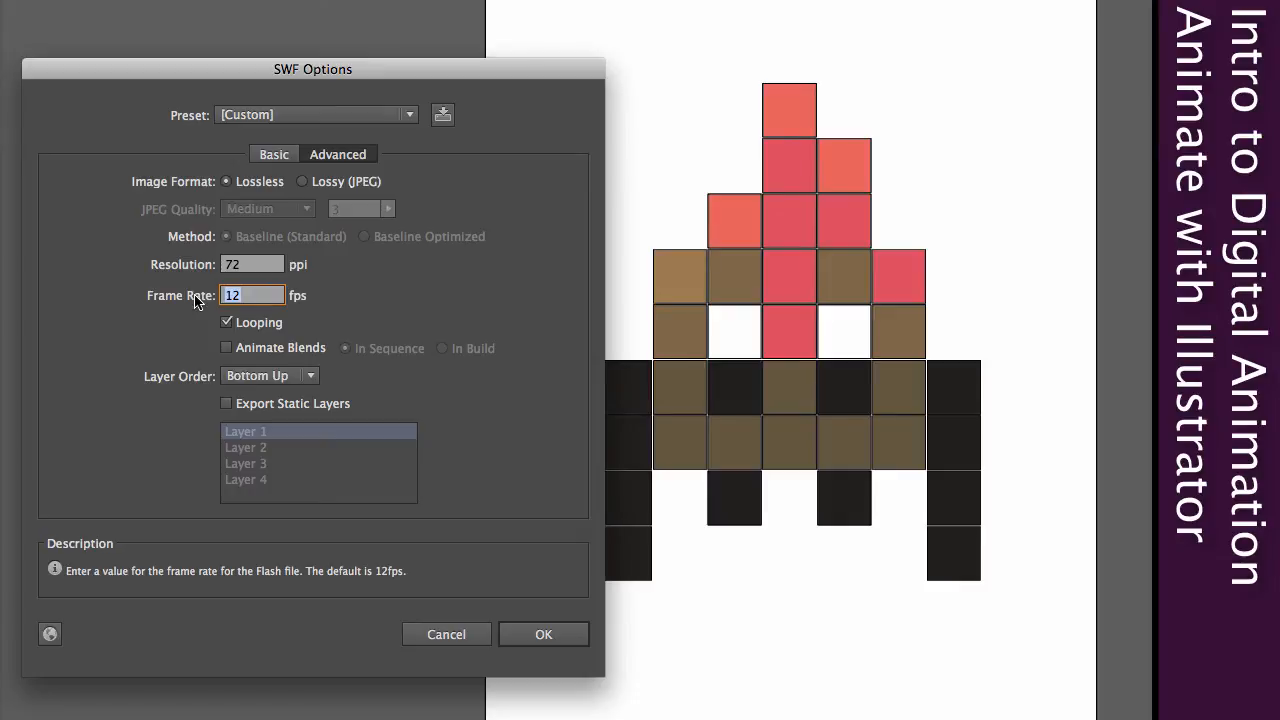
pyautogui.write('4')
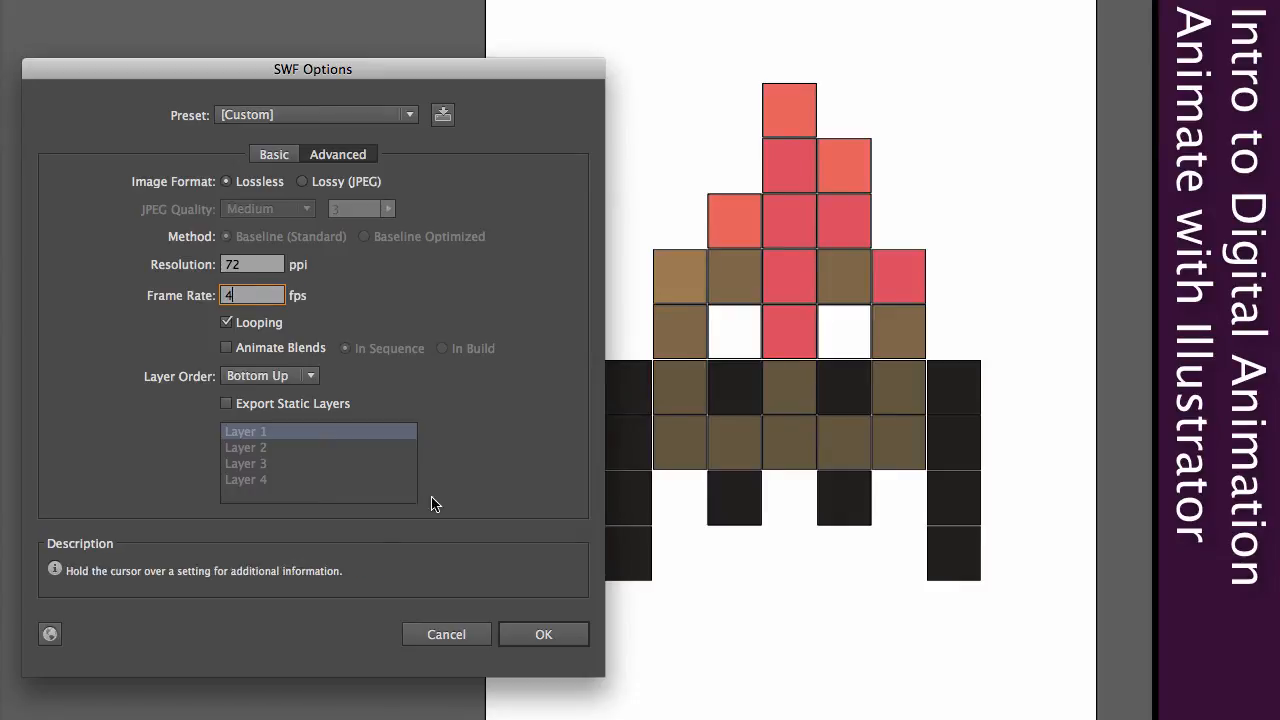
pyautogui.click(543, 634)
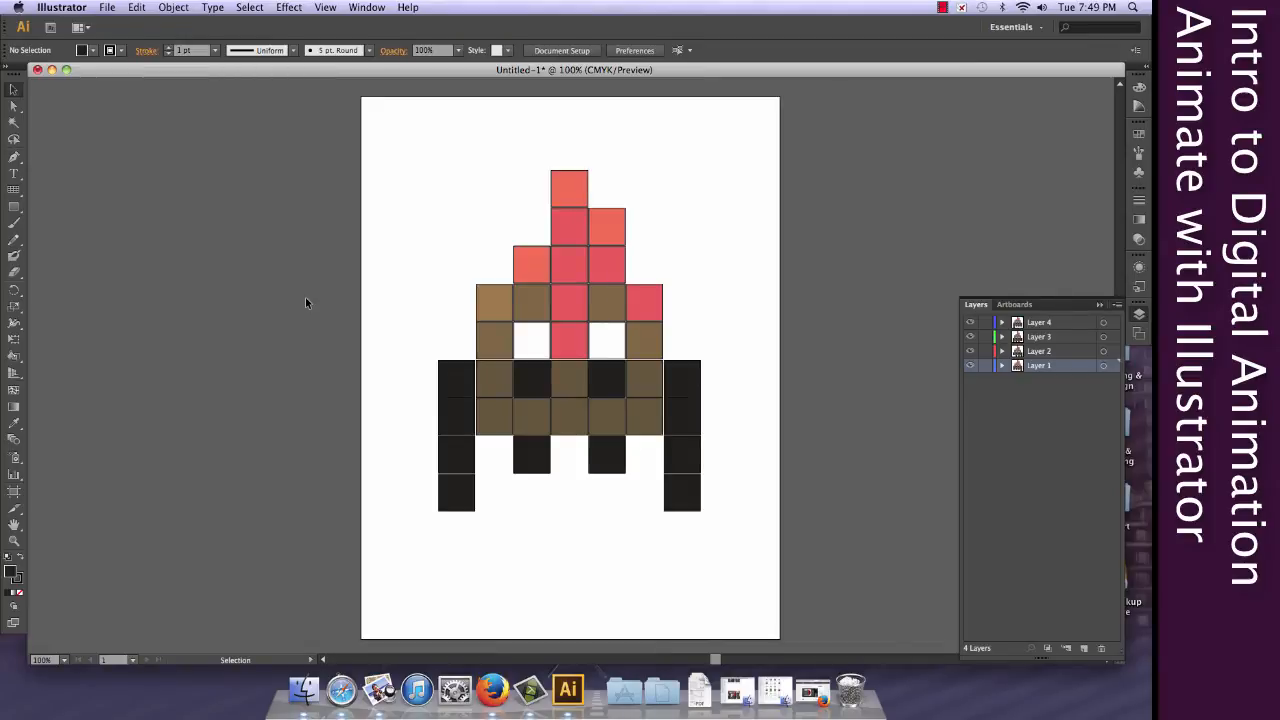
# Minimize the document and preview the re-exported volcano-bug.swf from the Desktop in Firefox, closing its window when done
pyautogui.click(52, 70)
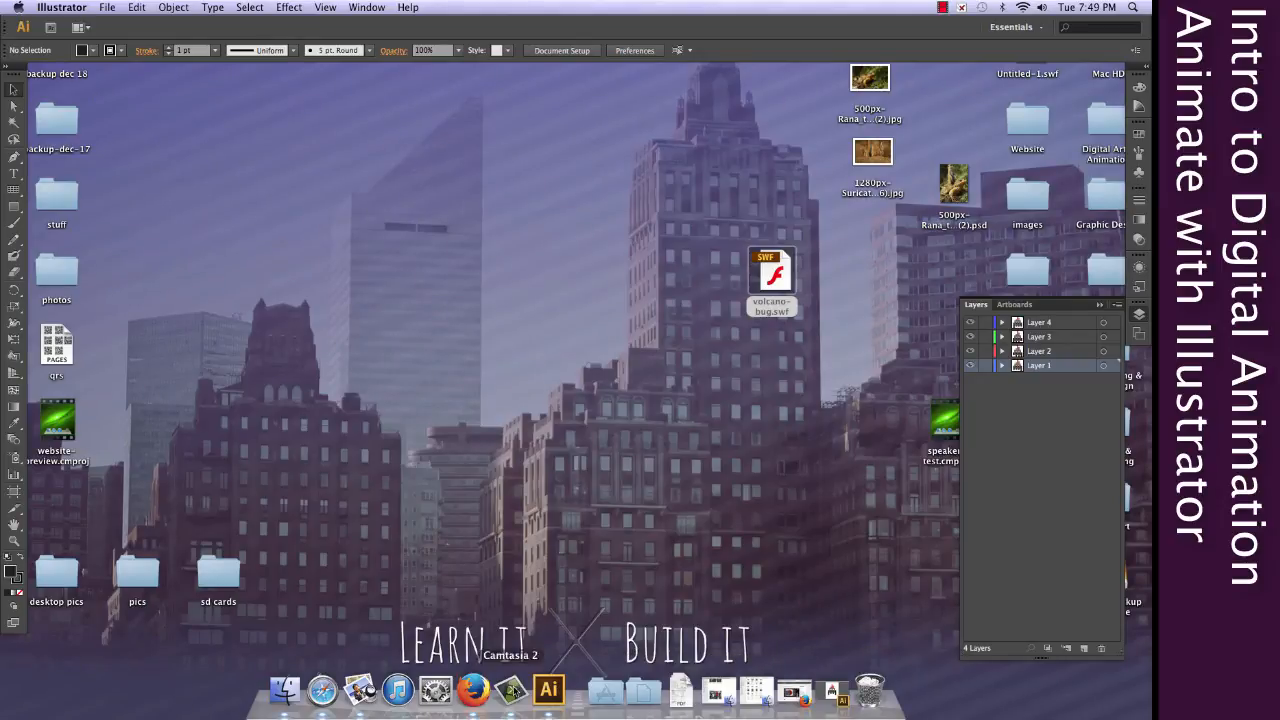
pyautogui.click(473, 689)
pyautogui.click(198, 6)
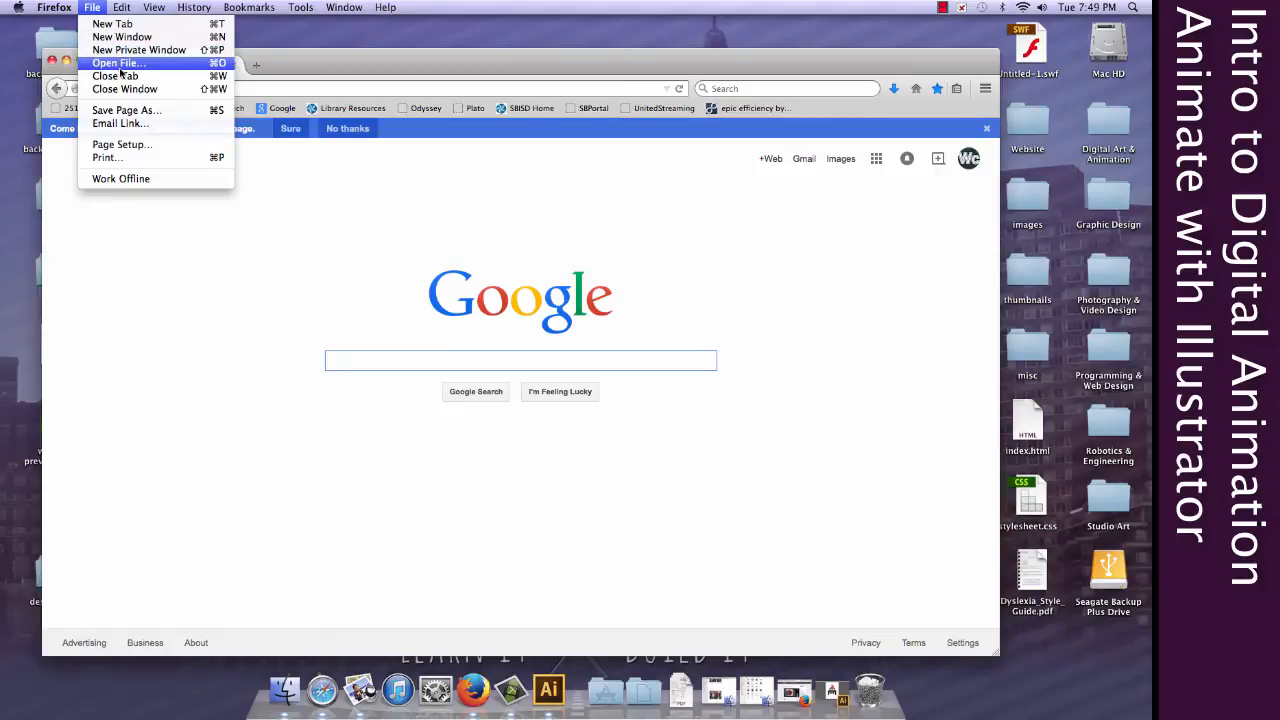
pyautogui.click(118, 64)
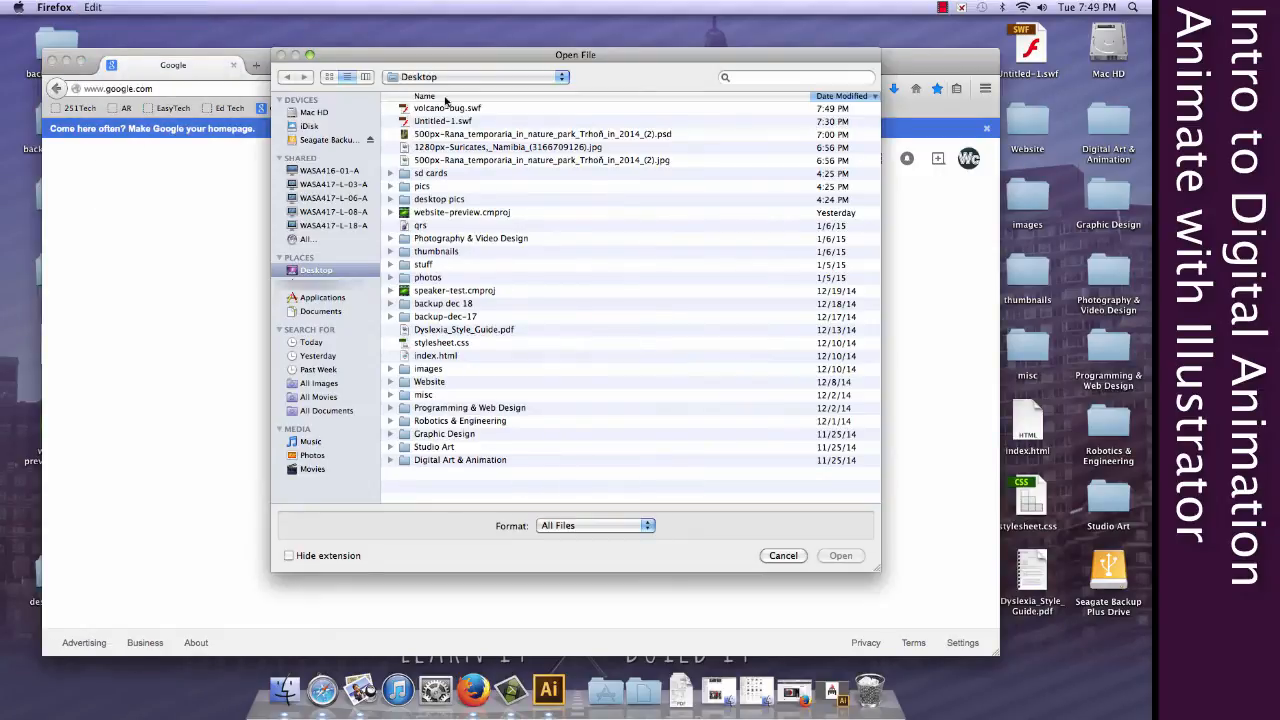
pyautogui.doubleClick(480, 112)
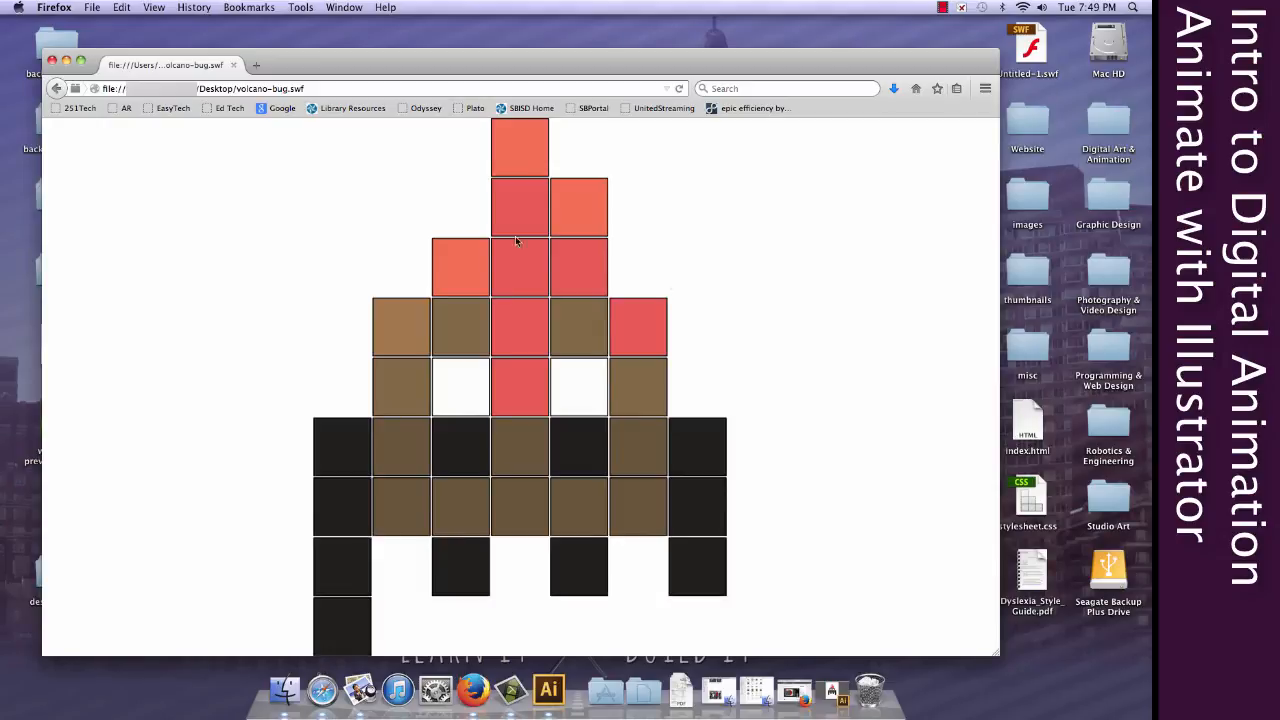
pyautogui.click(53, 61)
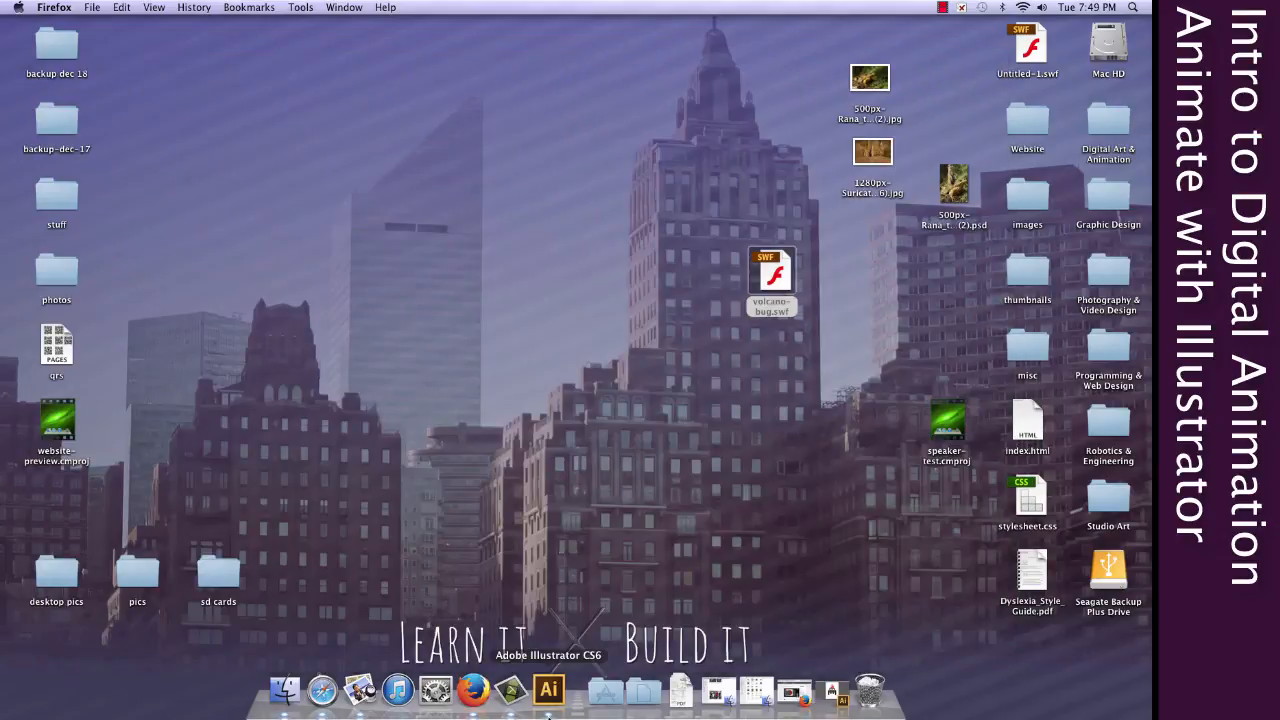
# Return to Illustrator and give the light brown square at the volcano's upper left edge on Layer 4 a slightly lighter fill
pyautogui.click(549, 690)
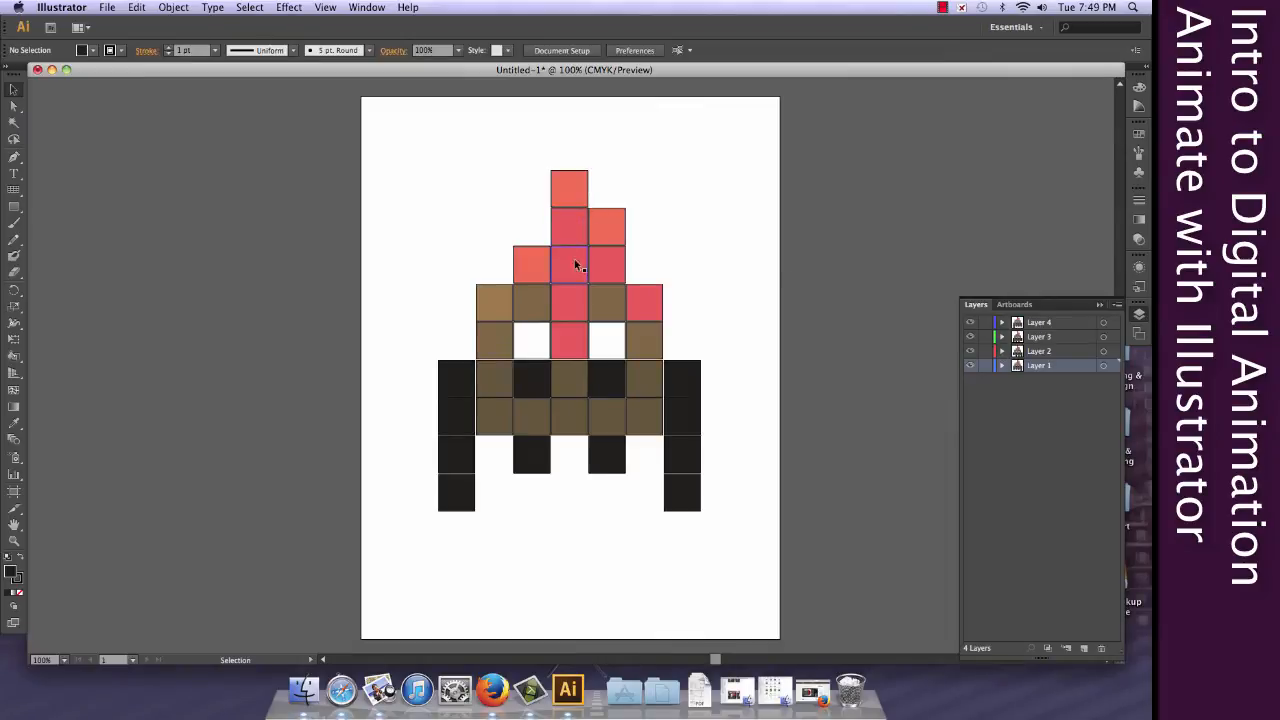
pyautogui.click(531, 378)
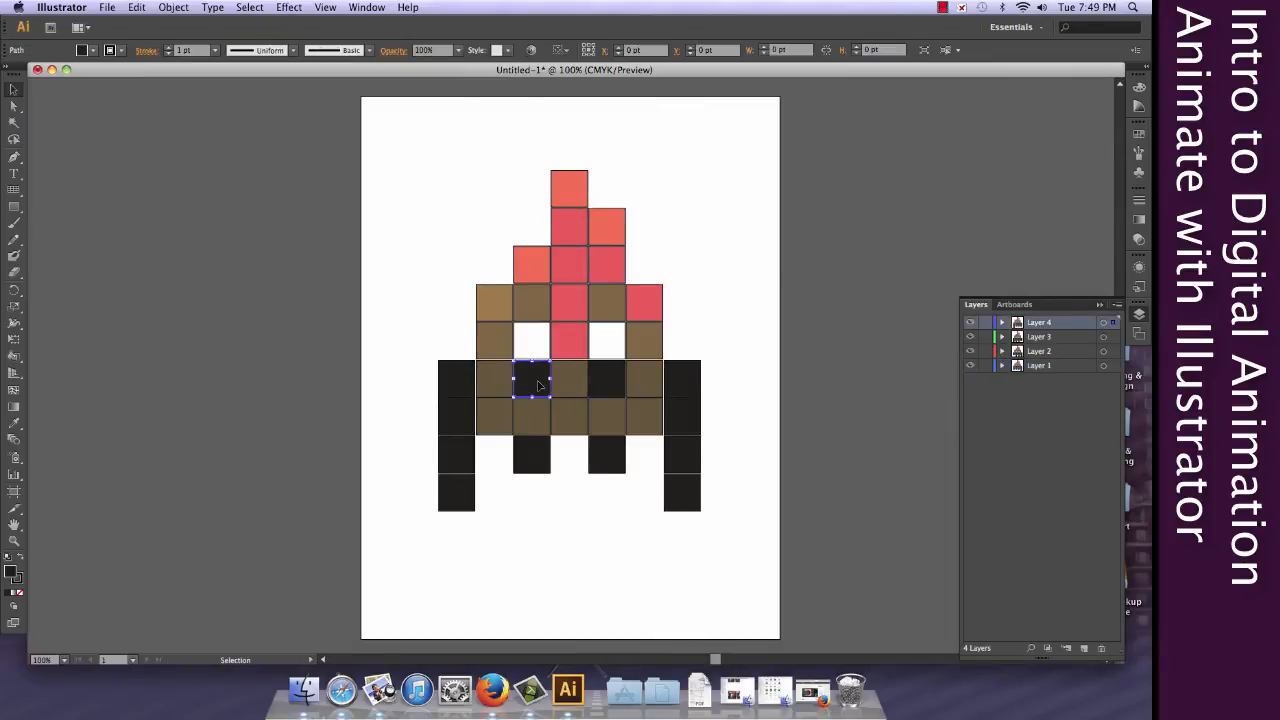
pyautogui.click(506, 310)
pyautogui.doubleClick(12, 573)
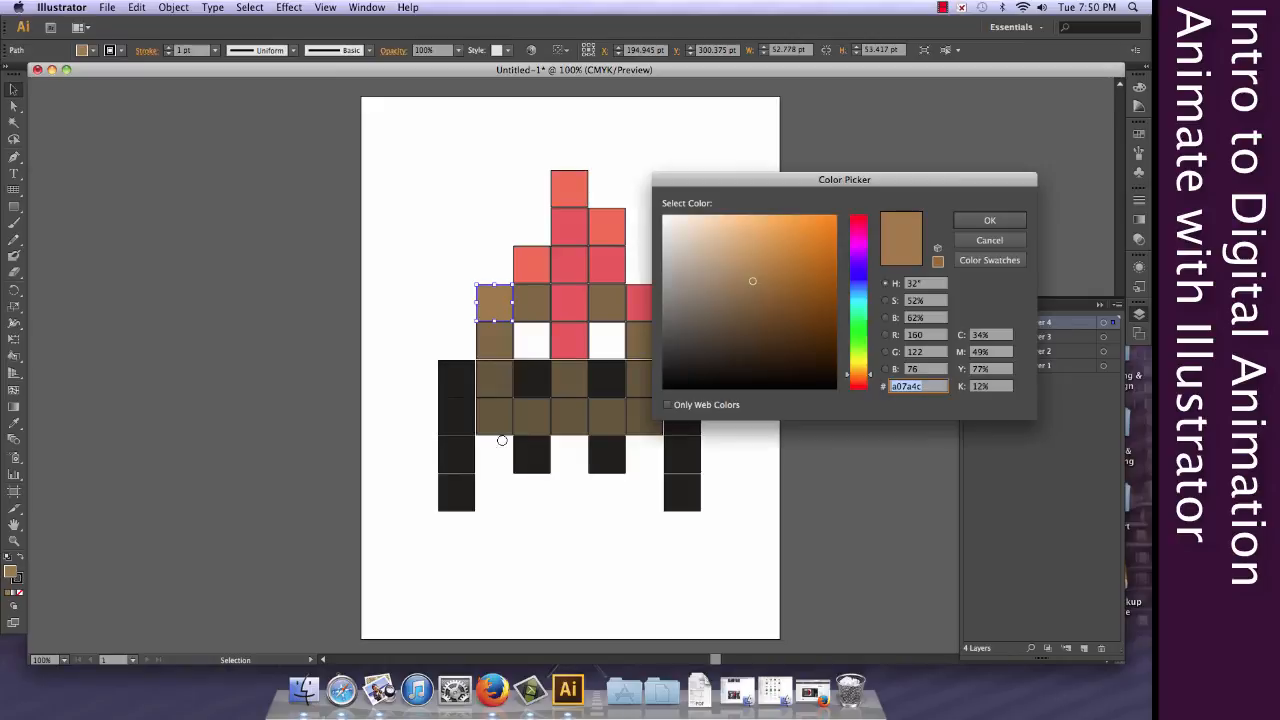
pyautogui.click(750, 278)
pyautogui.click(747, 275)
pyautogui.click(987, 220)
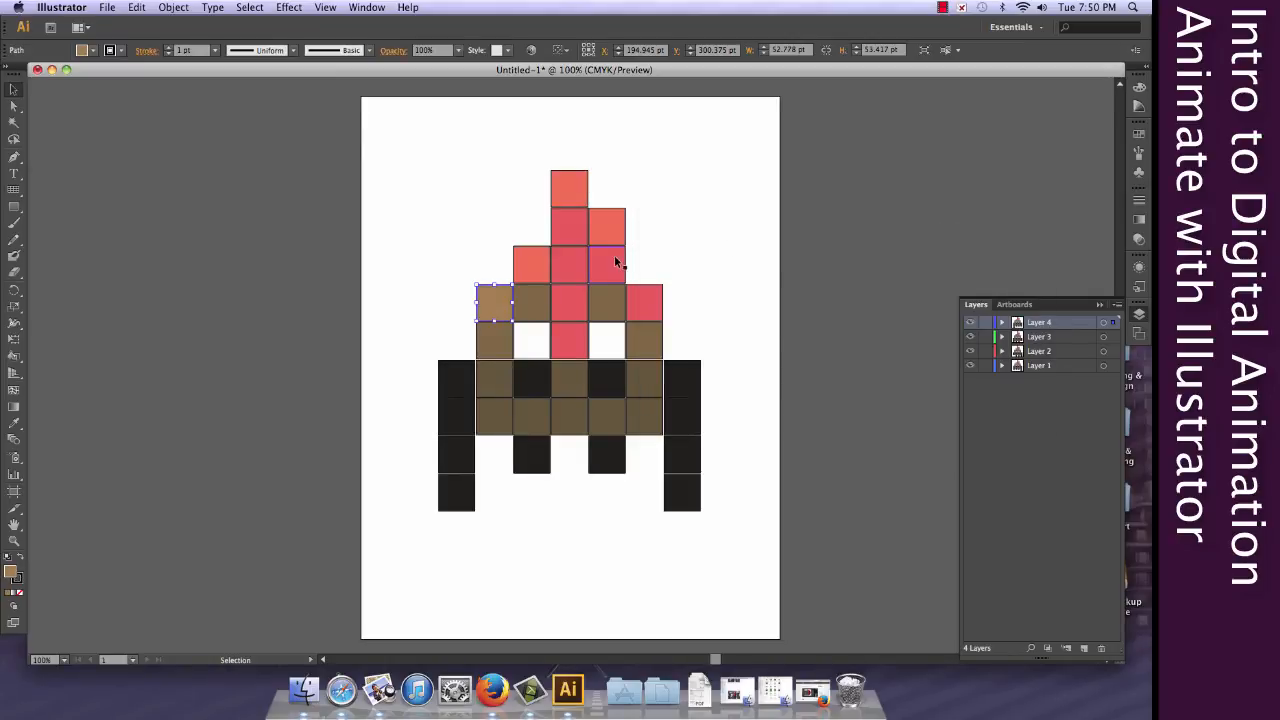
# Set the fill of the orange square on the volcano's left slope on Layer 4 to #f46e60
pyautogui.click(541, 264)
pyautogui.doubleClick(11, 573)
pyautogui.click(770, 221)
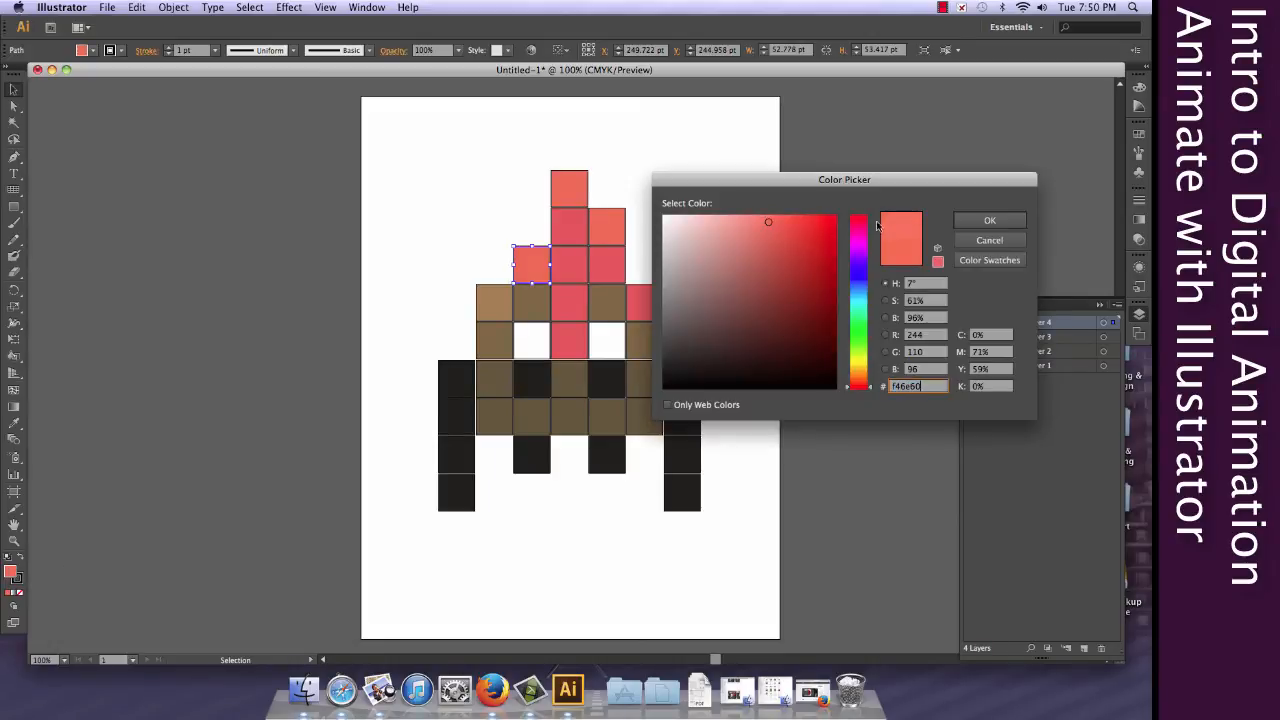
pyautogui.click(976, 222)
# Give the red square directly below the volcano's tip on Layer 4 a lighter red fill
pyautogui.click(567, 219)
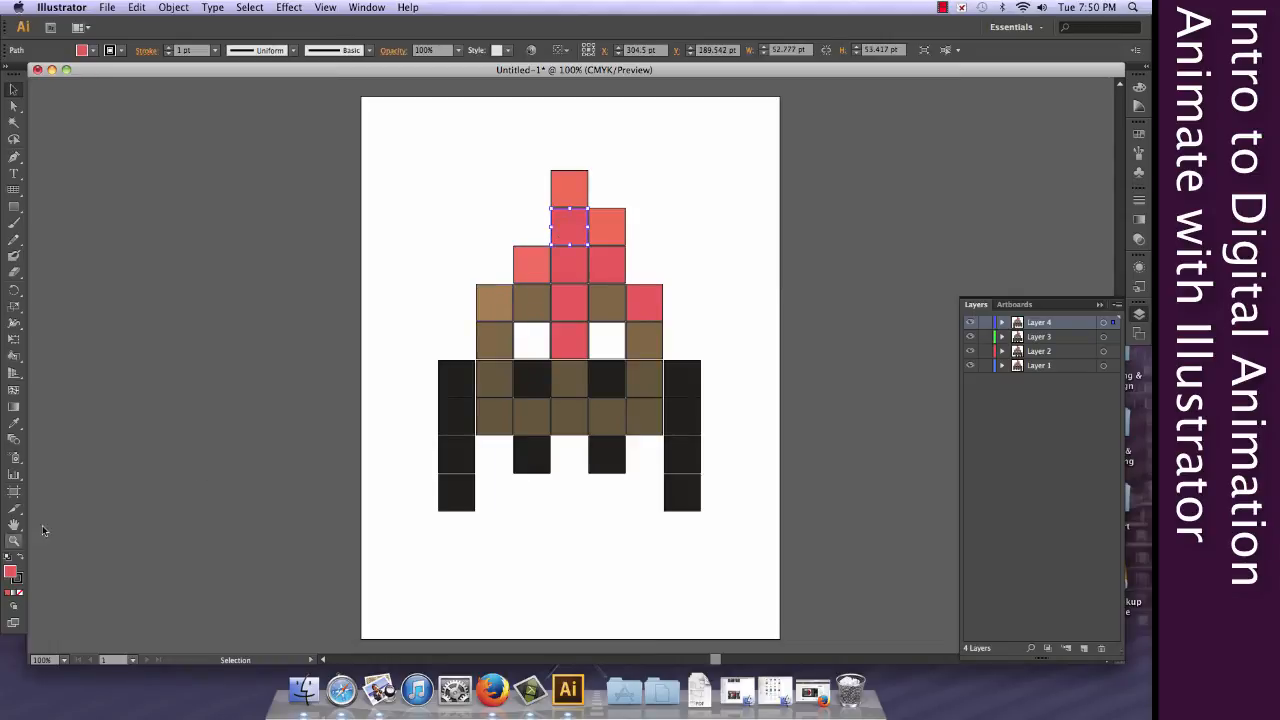
pyautogui.doubleClick(11, 572)
pyautogui.click(761, 231)
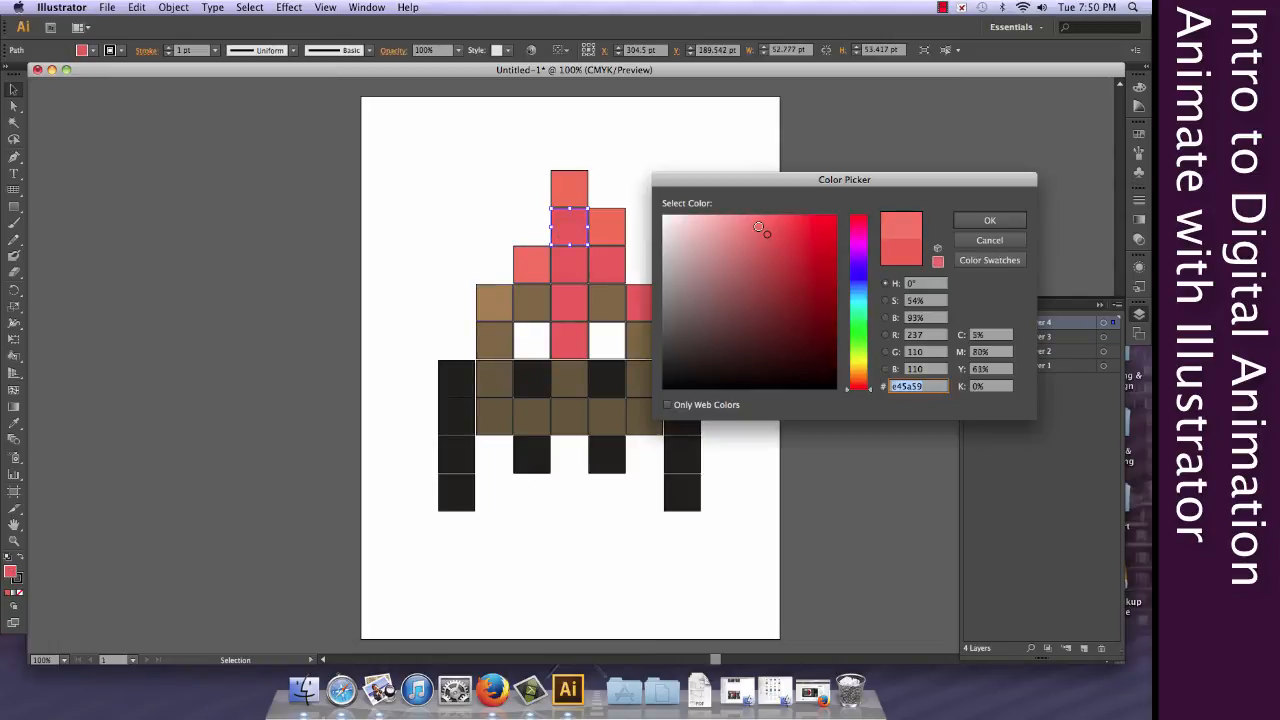
pyautogui.click(989, 220)
# Set the fill of the volcano's tip square on Layer 4 to #f77366 and hide Layer 4
pyautogui.click(565, 190)
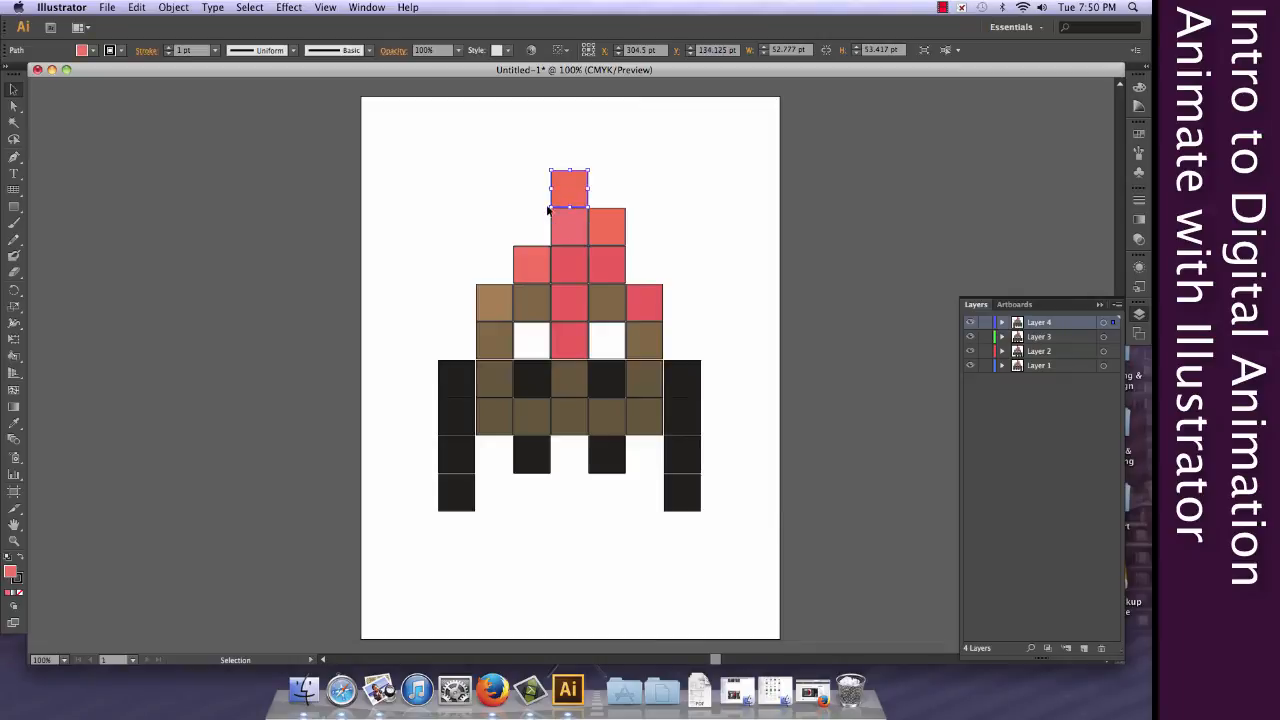
pyautogui.doubleClick(11, 572)
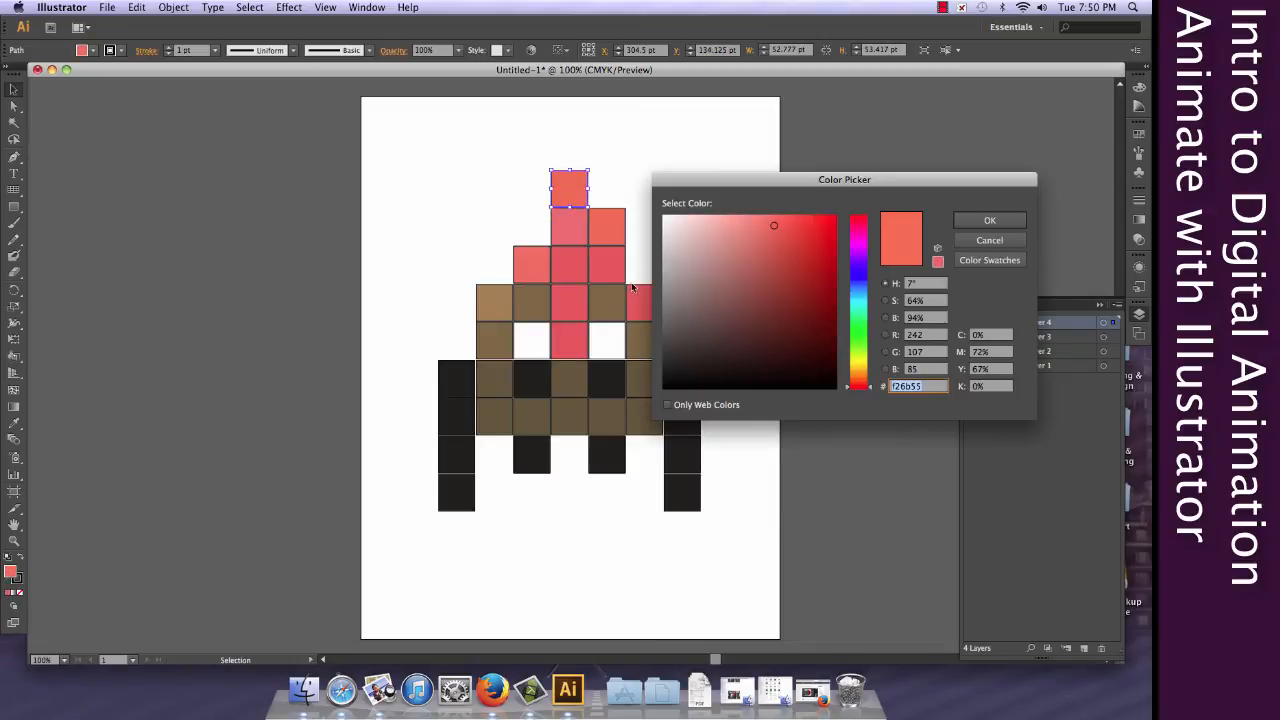
pyautogui.click(768, 221)
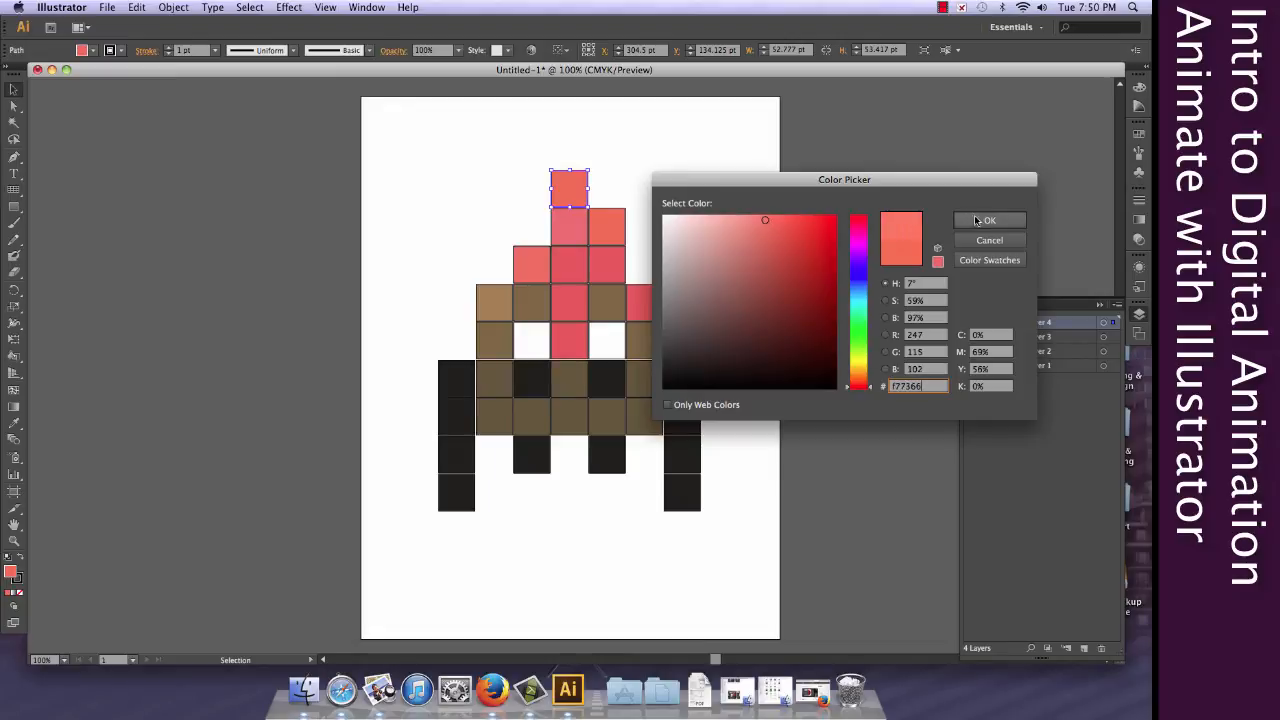
pyautogui.click(989, 220)
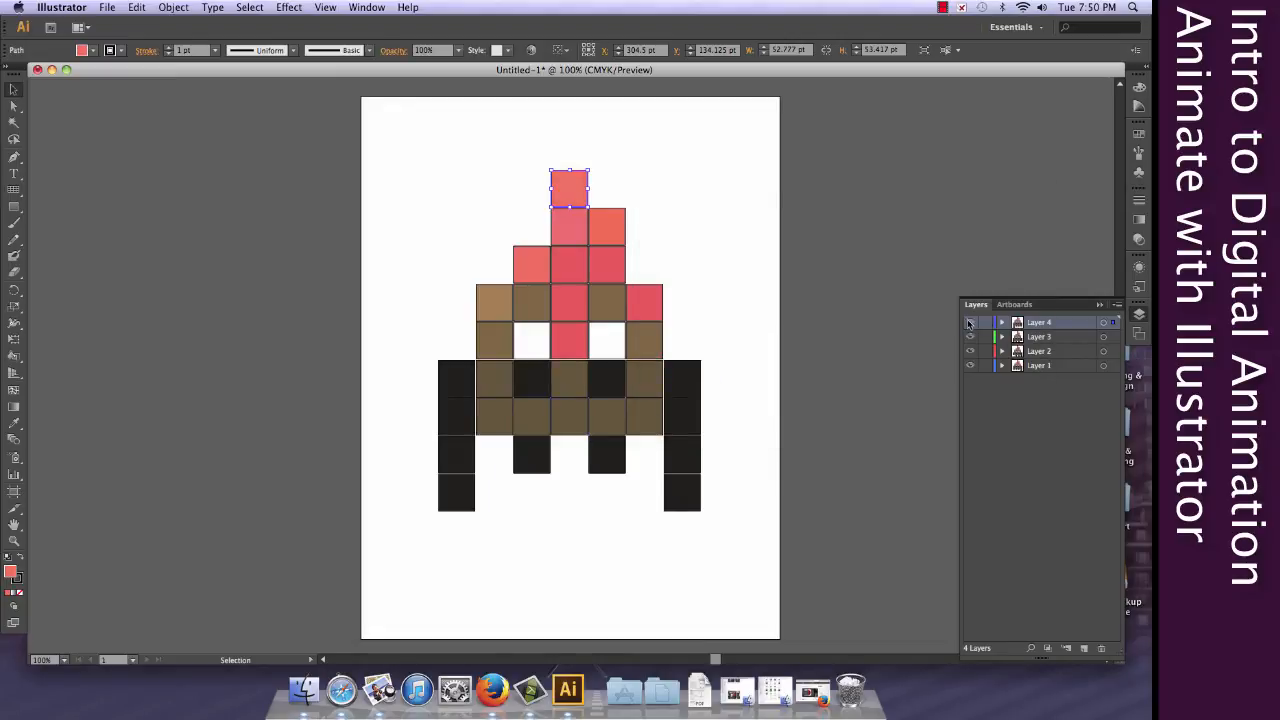
pyautogui.click(969, 322)
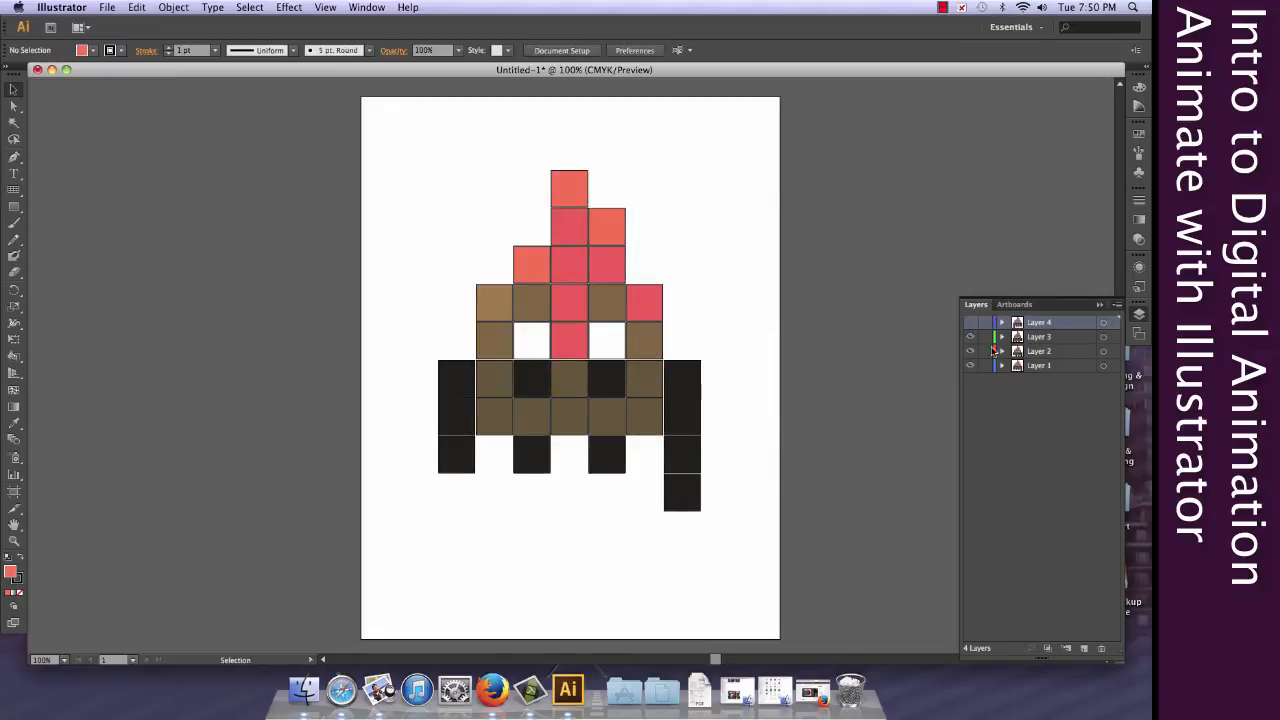
# Hide Layer 3 and give the rightmost brown square of the volcano's bottom row on Layer 2 a darker brown fill
pyautogui.click(1040, 337)
pyautogui.click(1040, 351)
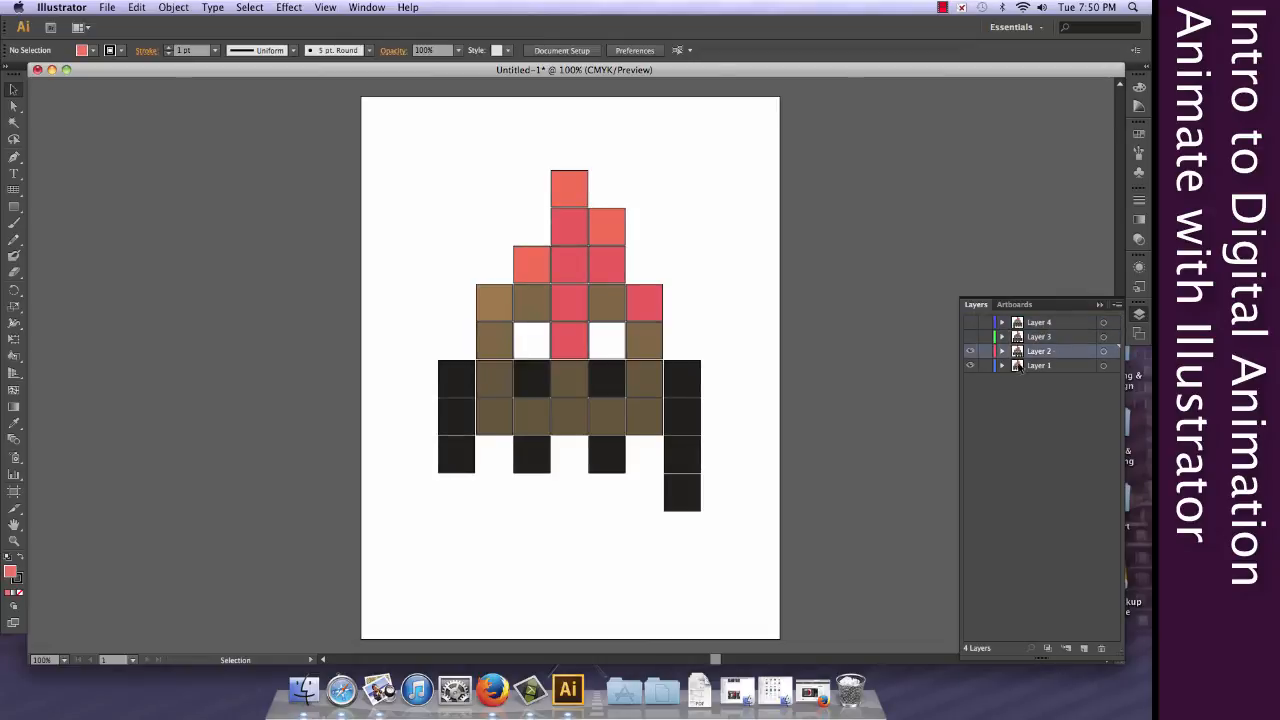
pyautogui.click(655, 428)
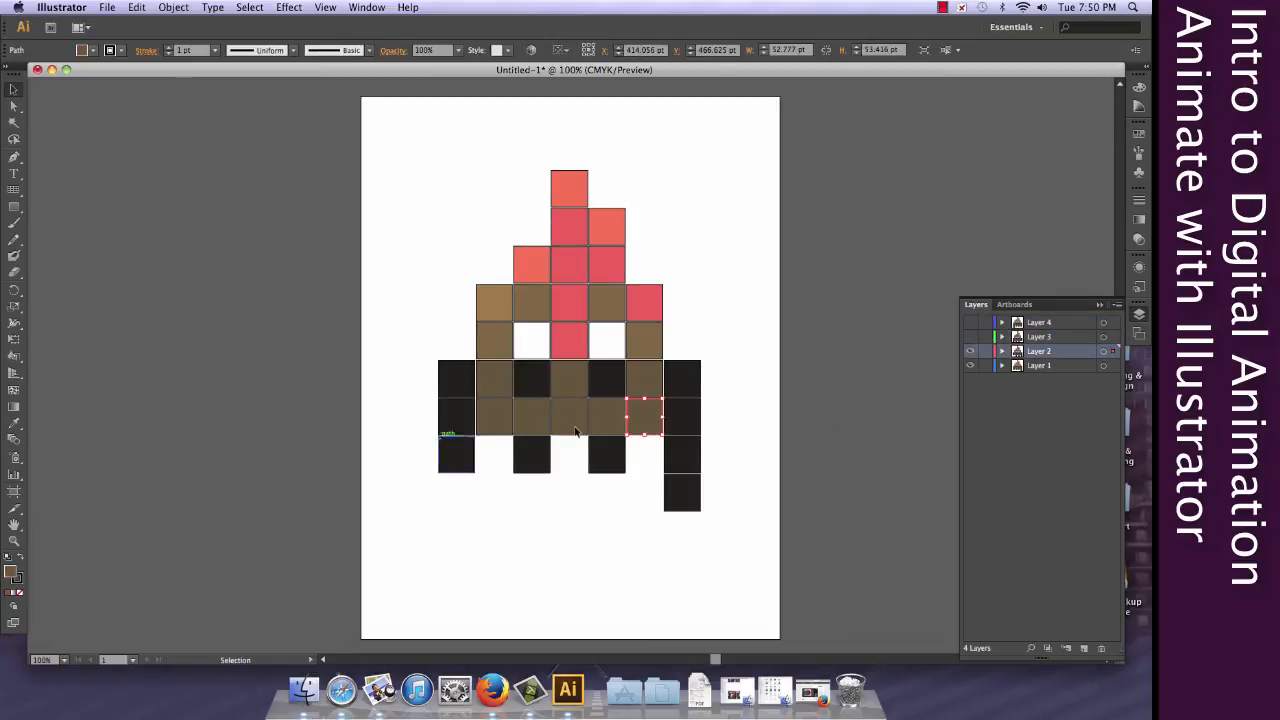
pyautogui.doubleClick(10, 574)
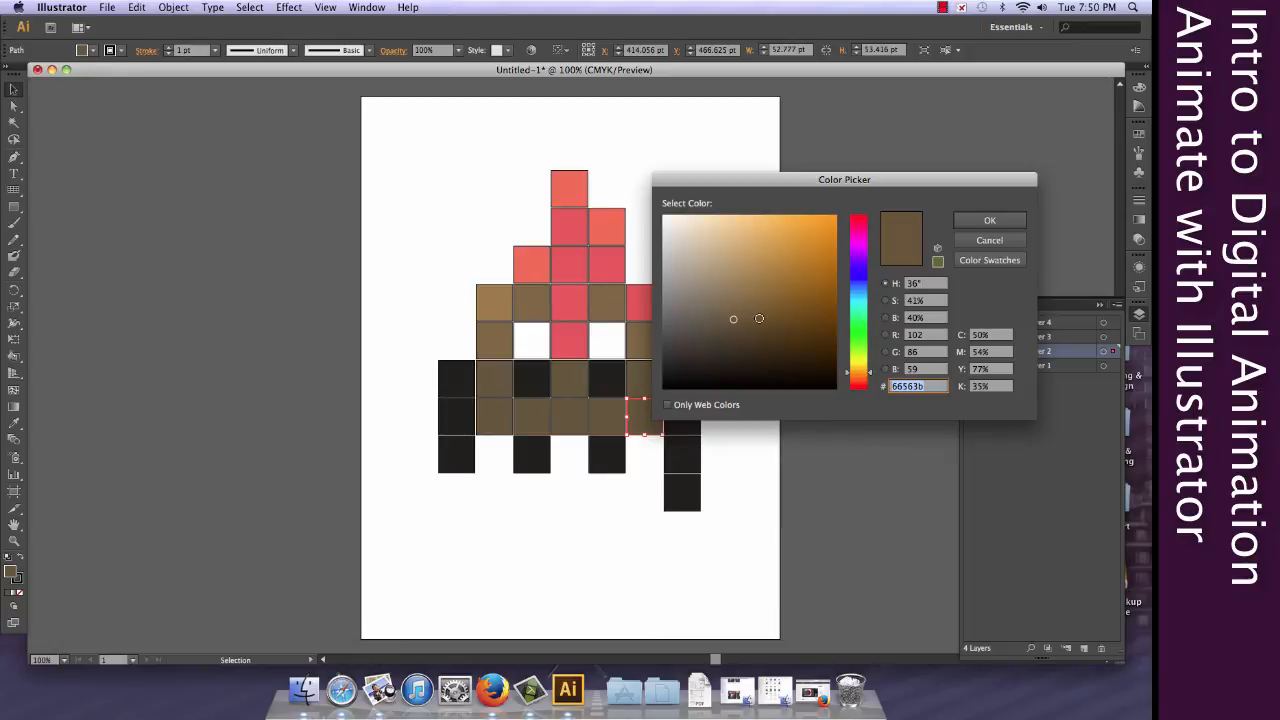
pyautogui.click(989, 220)
# Give the brown square directly above the bottom row's rightmost square on Layer 2 a darker brown fill
pyautogui.click(644, 378)
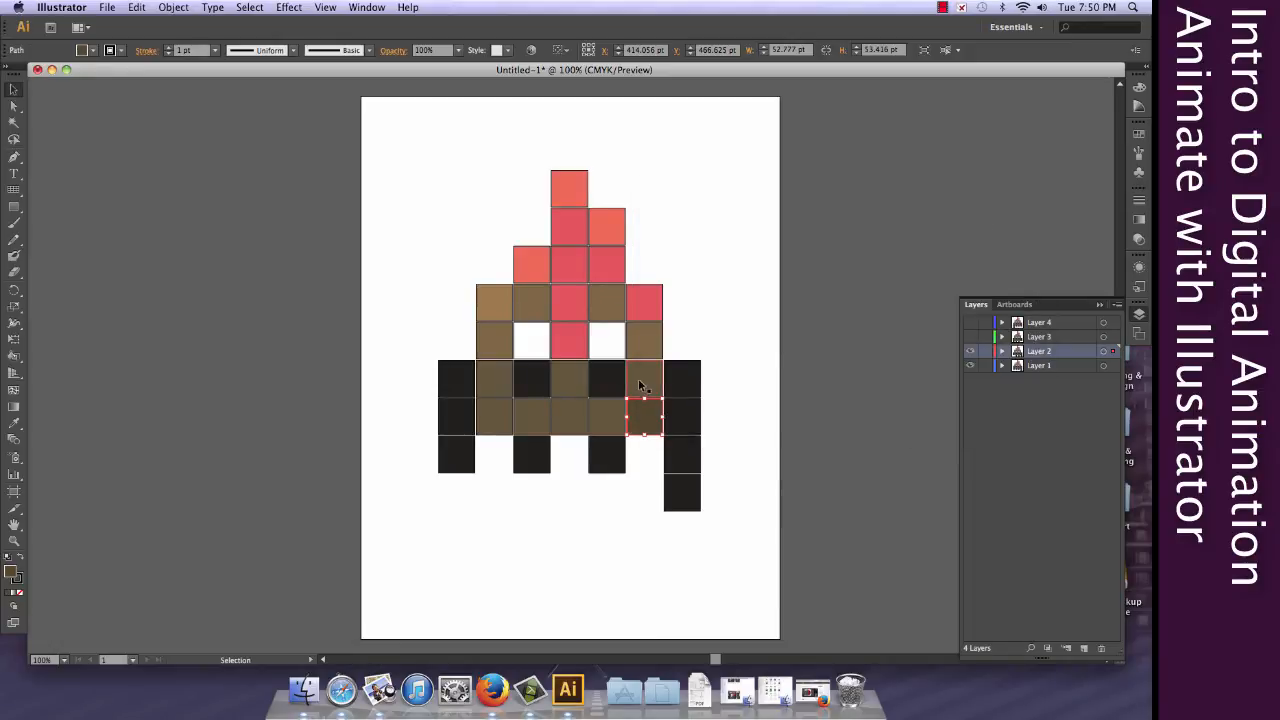
pyautogui.doubleClick(11, 572)
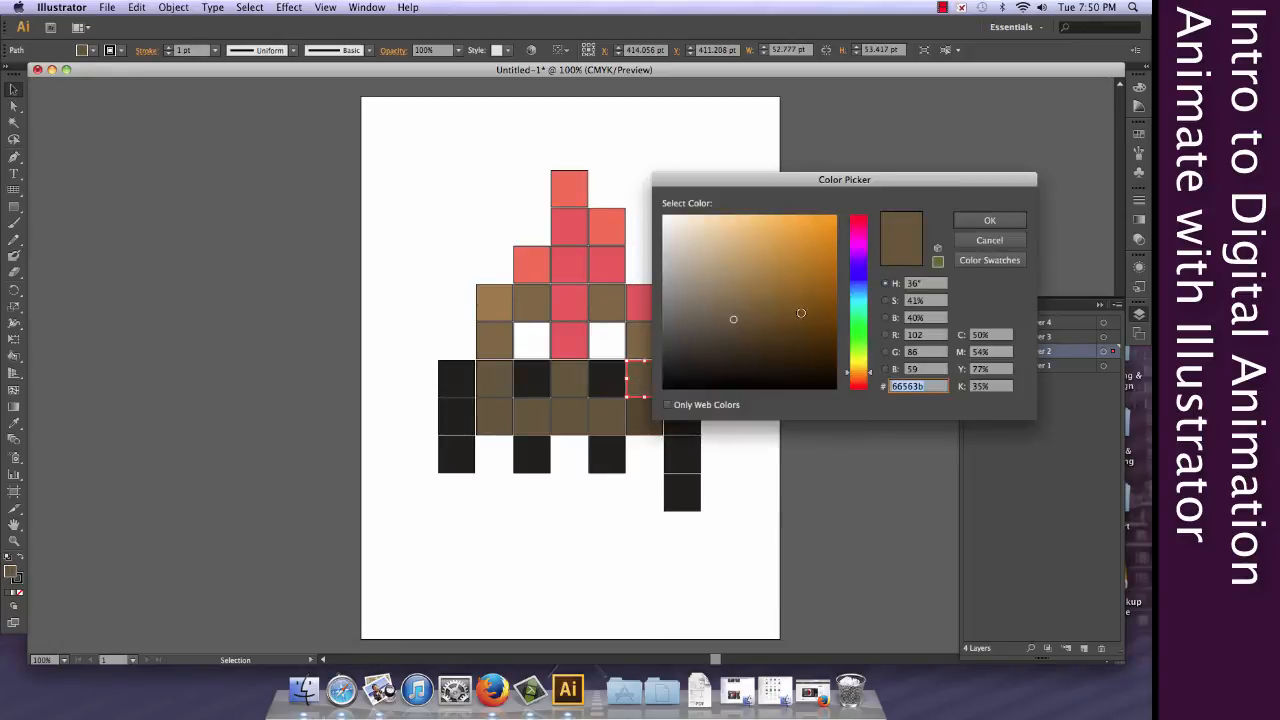
pyautogui.click(769, 326)
pyautogui.click(989, 220)
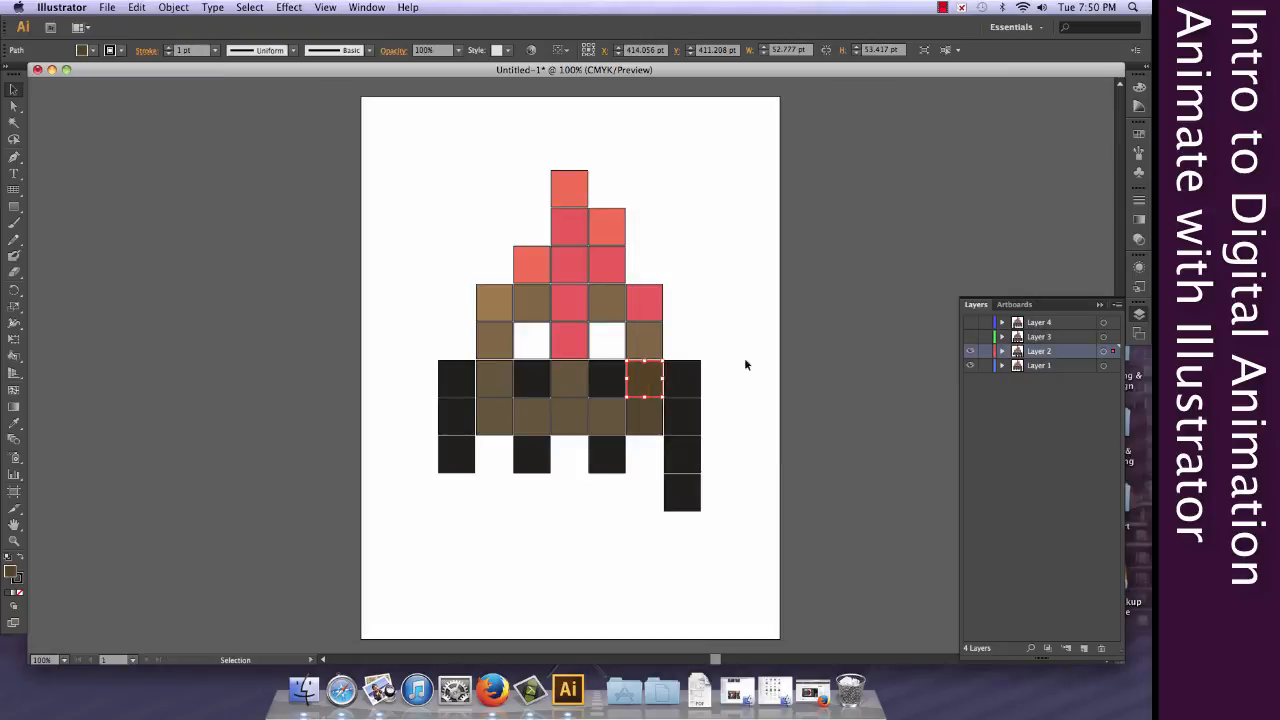
pyautogui.click(802, 408)
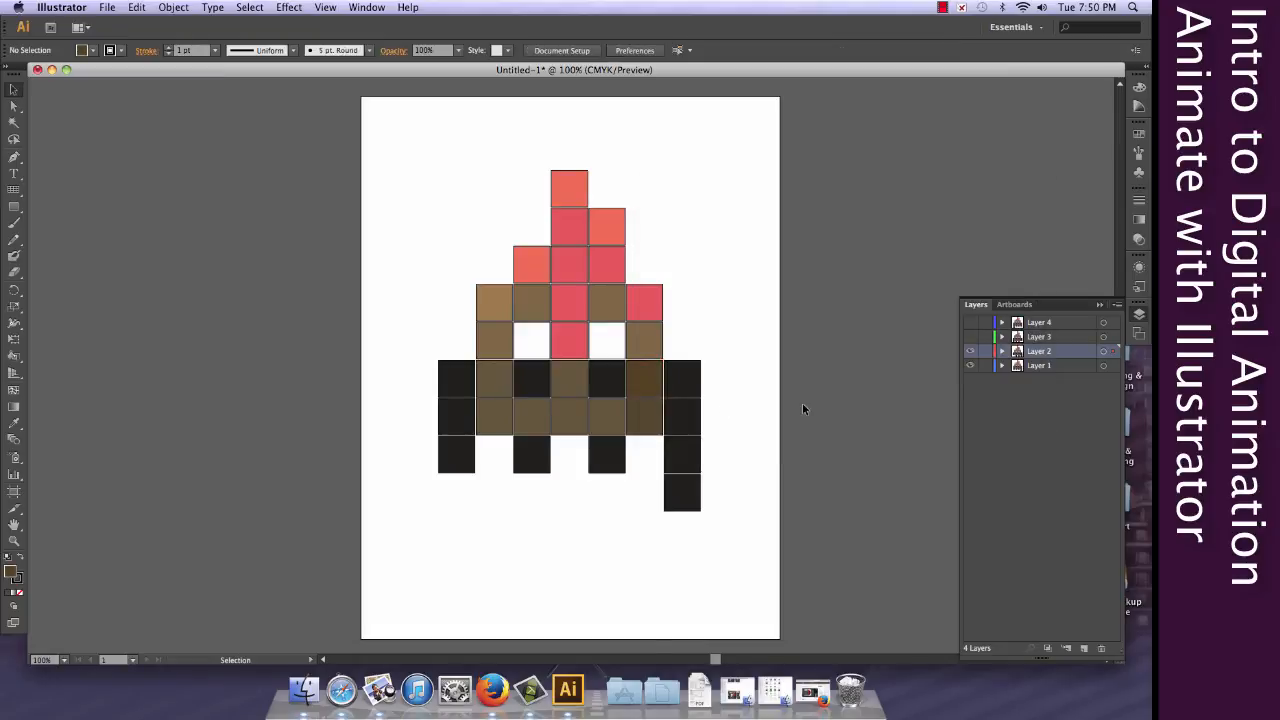
# Match the upper dark square to the one below it with the Eyedropper, and copy that brown to the bottom row's fourth square on Layer 2
pyautogui.click(646, 378)
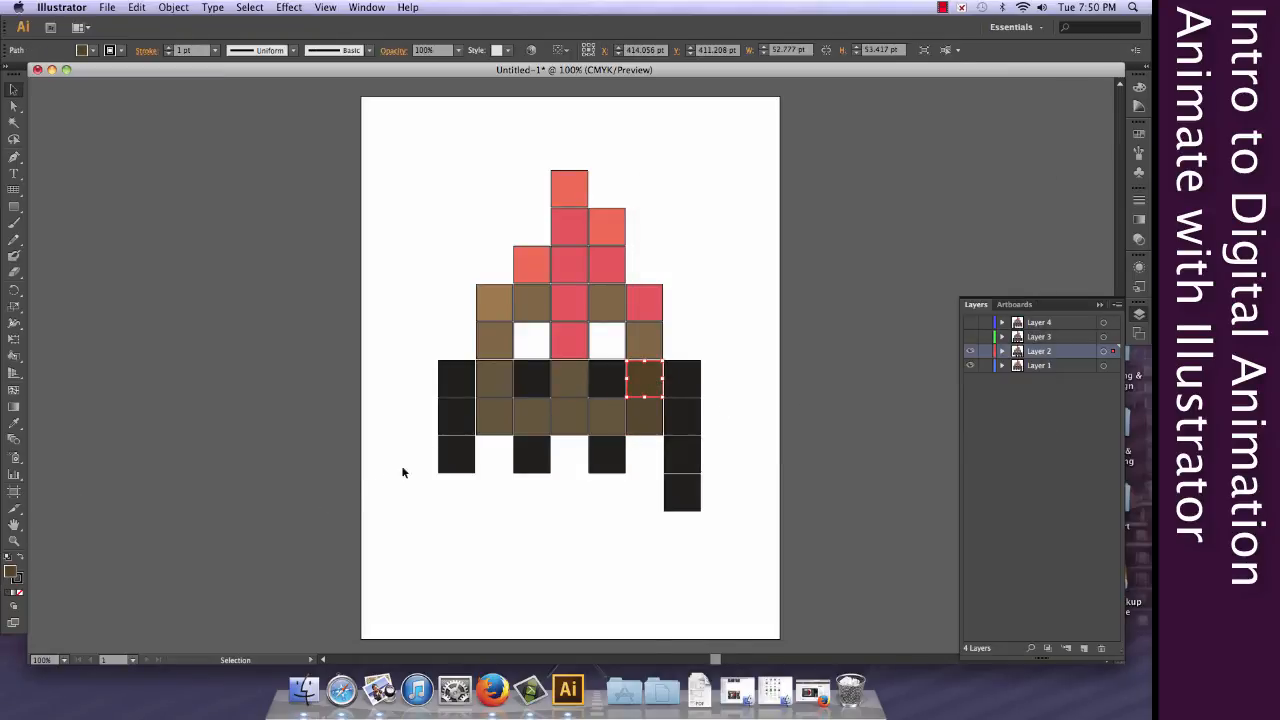
pyautogui.press('i')
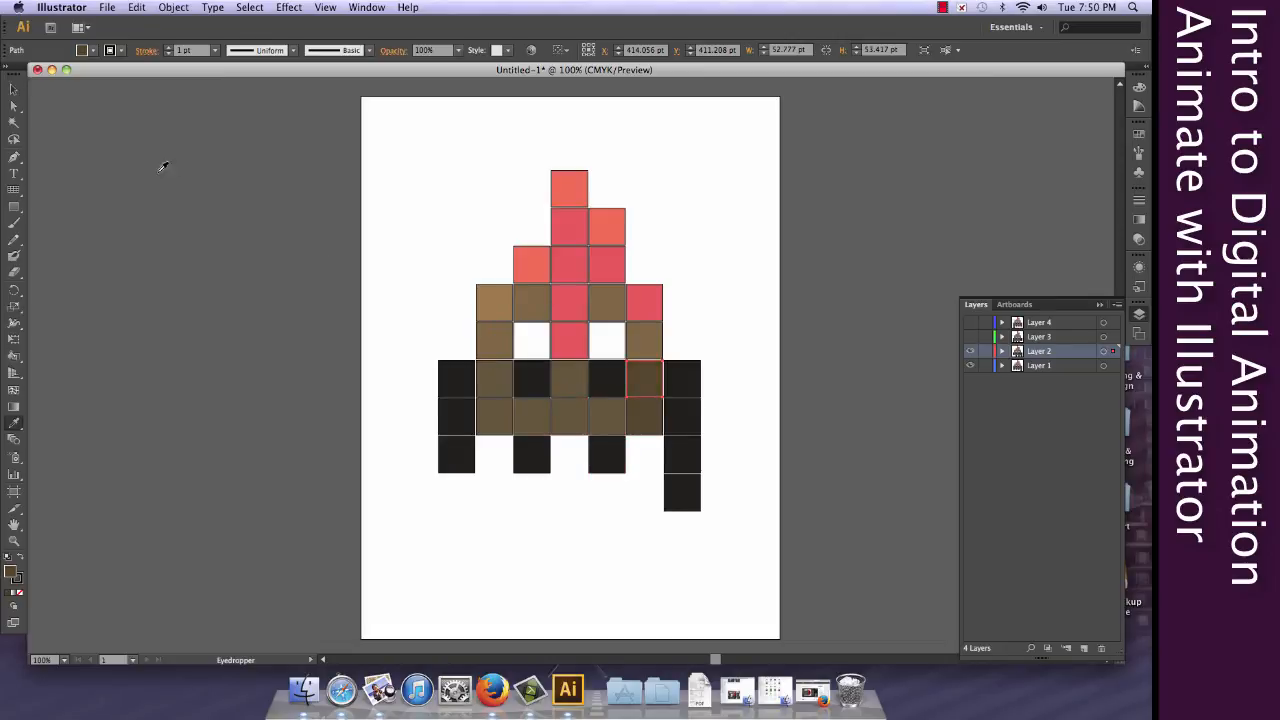
pyautogui.click(15, 92)
pyautogui.click(607, 416)
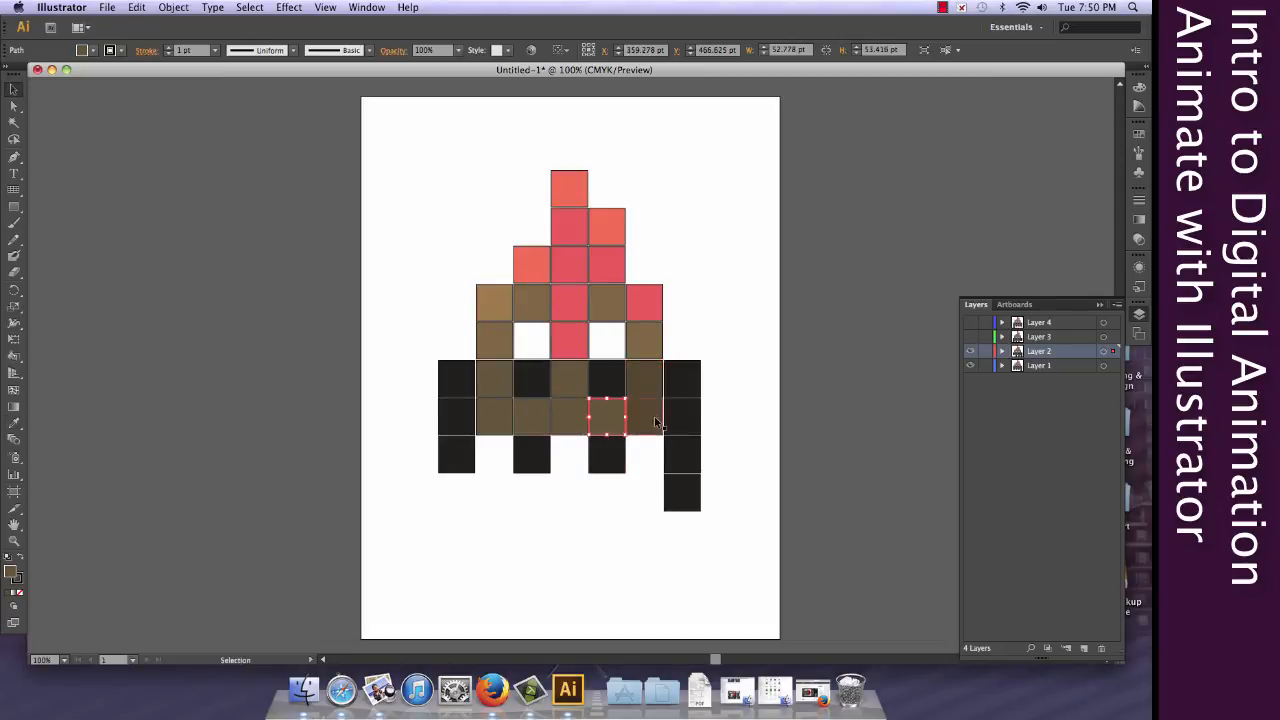
pyautogui.press('i')
pyautogui.click(657, 409)
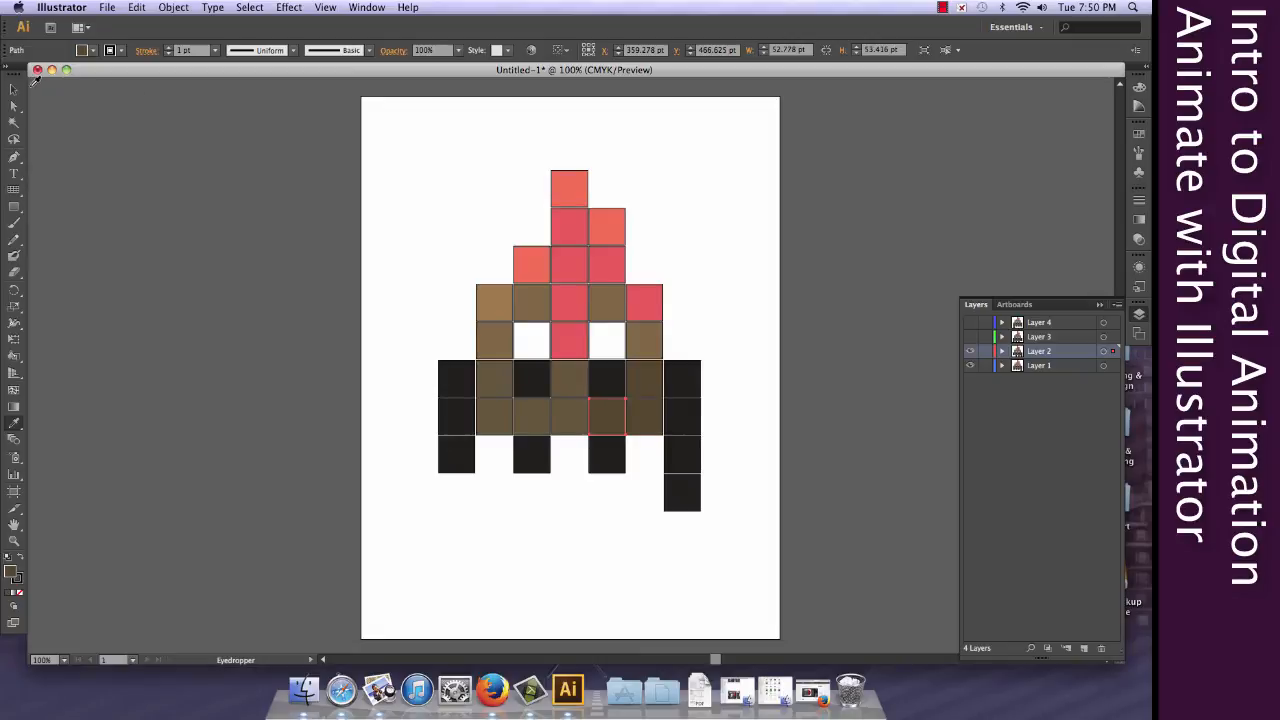
# Copy the darker brown from the bottom row's fourth square to its middle square on Layer 2 with the Eyedropper
pyautogui.click(15, 92)
pyautogui.click(578, 412)
pyautogui.press('i')
pyautogui.click(618, 416)
pyautogui.click(14, 90)
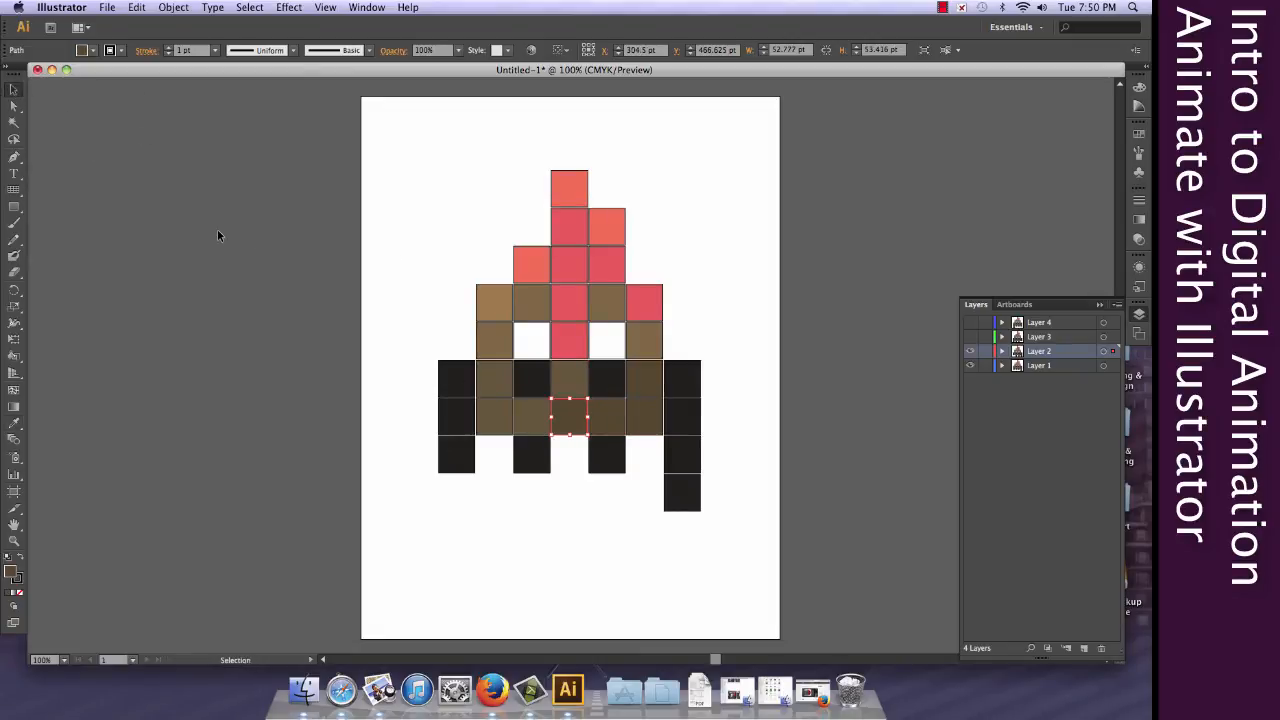
pyautogui.click(217, 229)
# Show Layers 3 and 4 and export the artwork as volcano-bug.swf, a looping 4 fps Flash file, replacing the existing Desktop file
pyautogui.click(970, 337)
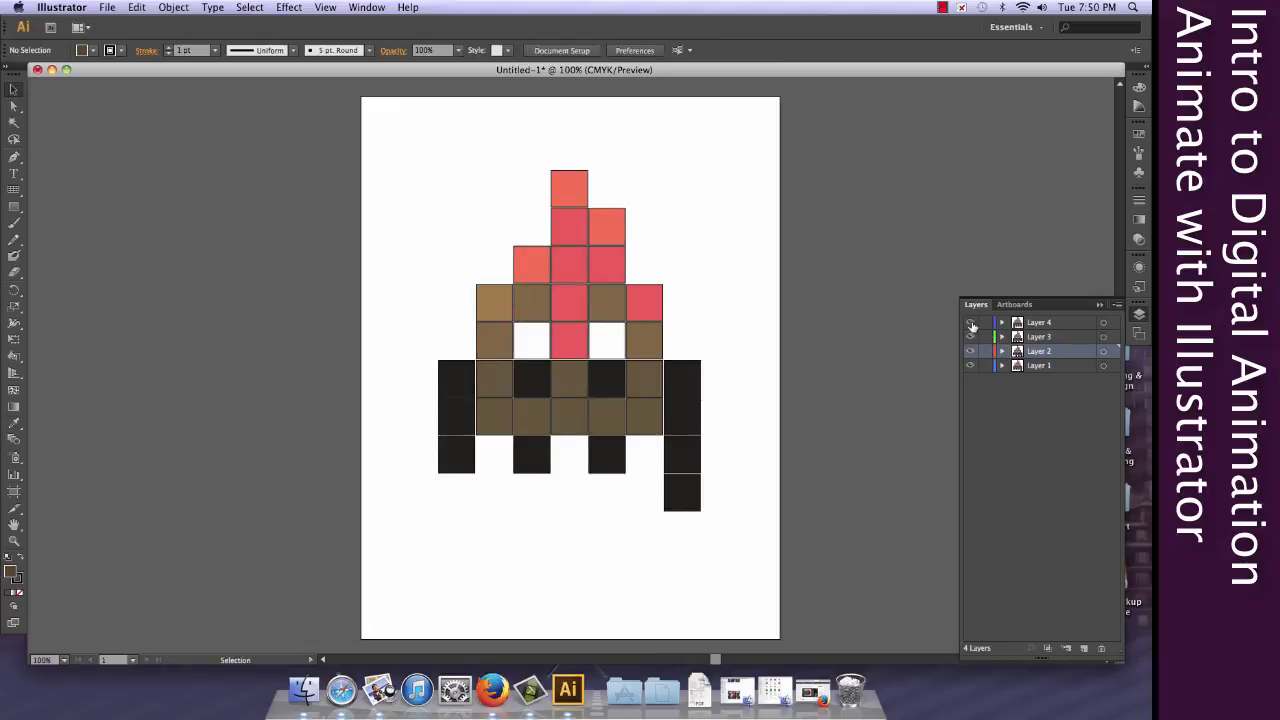
pyautogui.click(970, 322)
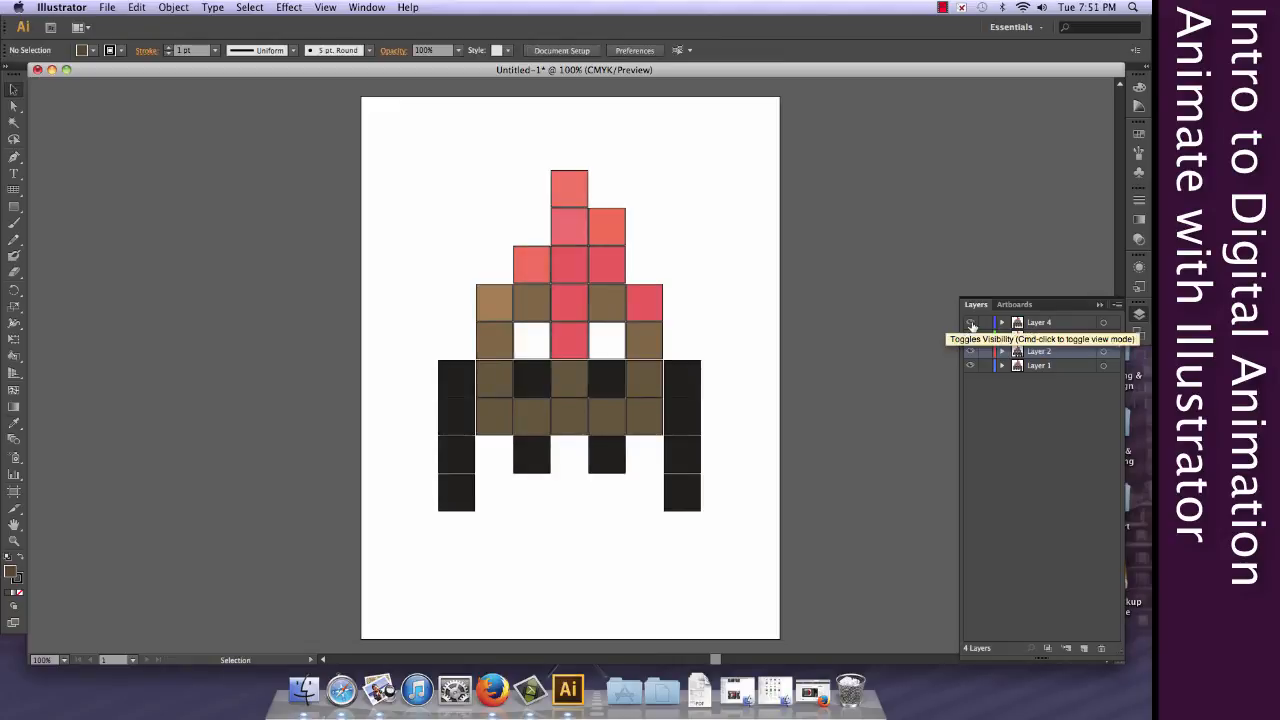
pyautogui.click(104, 7)
pyautogui.click(130, 247)
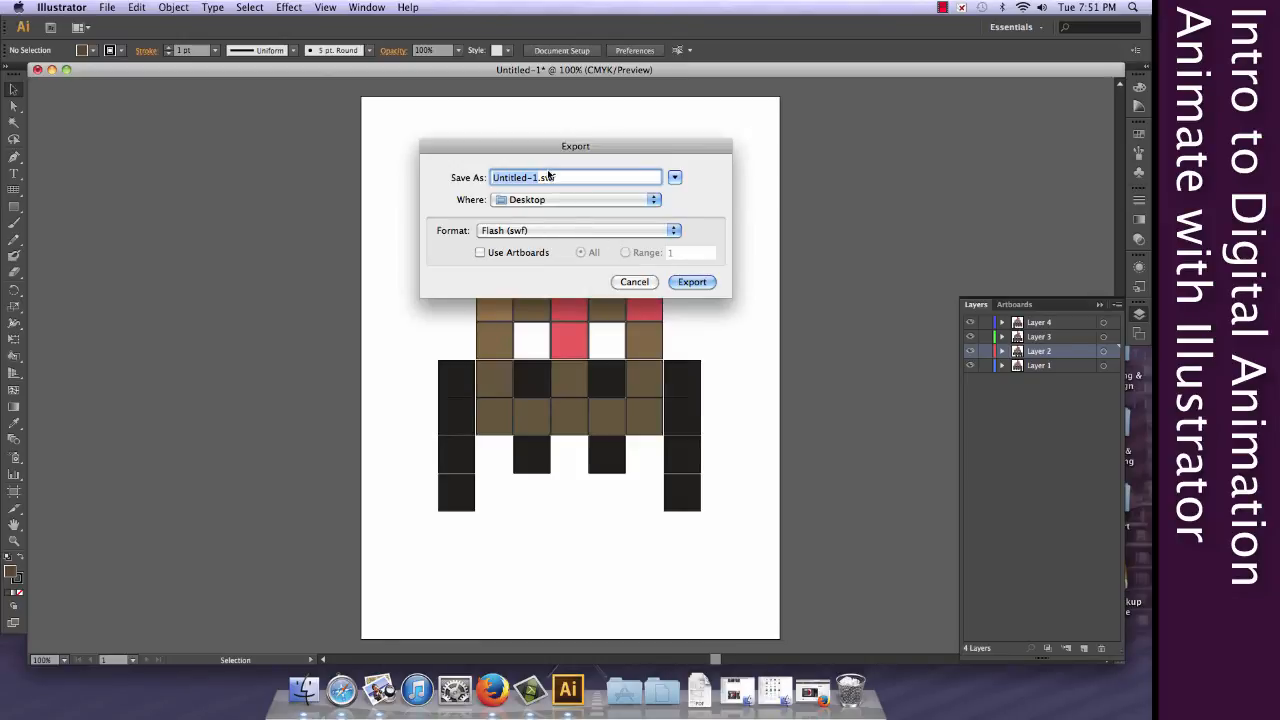
pyautogui.write('volcano-bug')
pyautogui.click(688, 280)
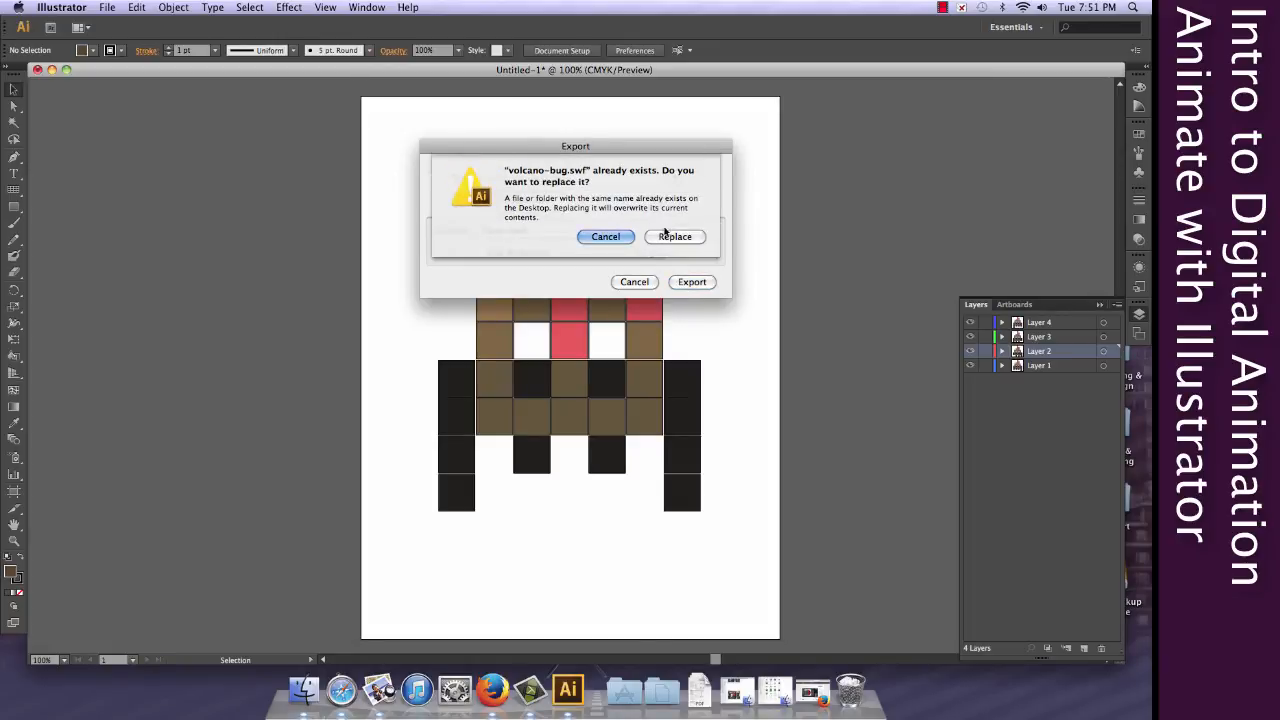
pyautogui.click(668, 236)
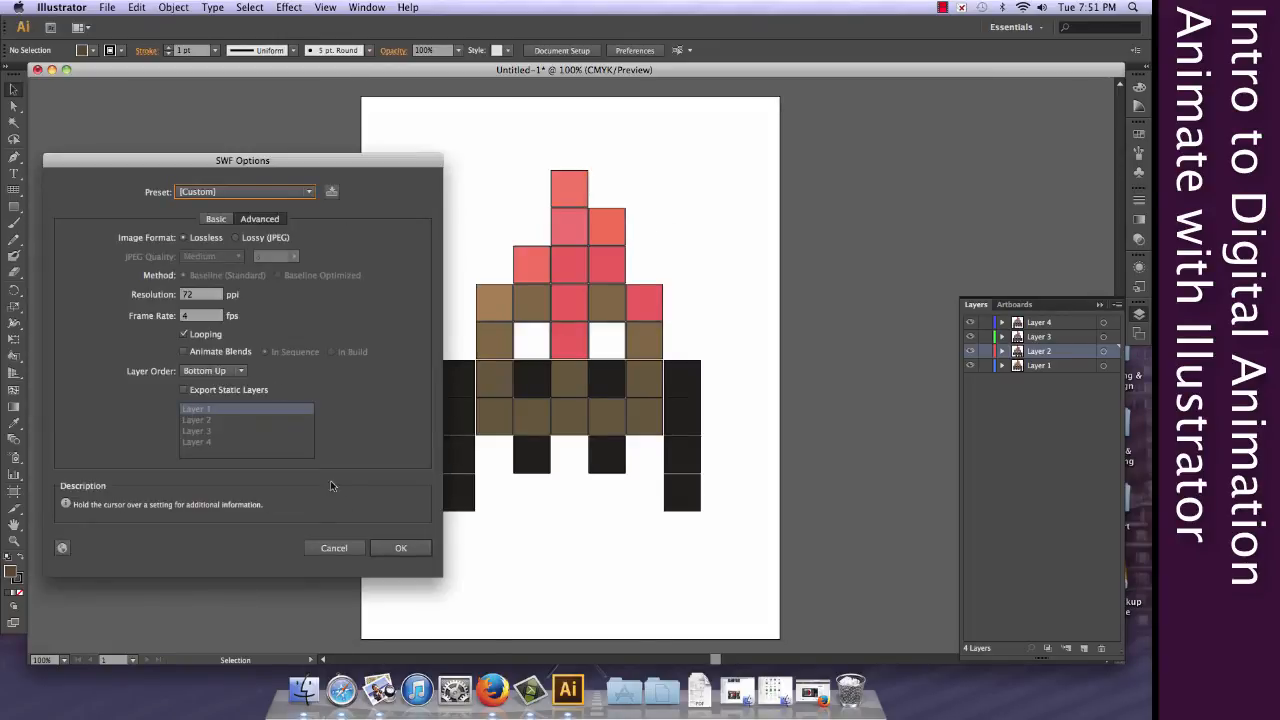
pyautogui.click(399, 549)
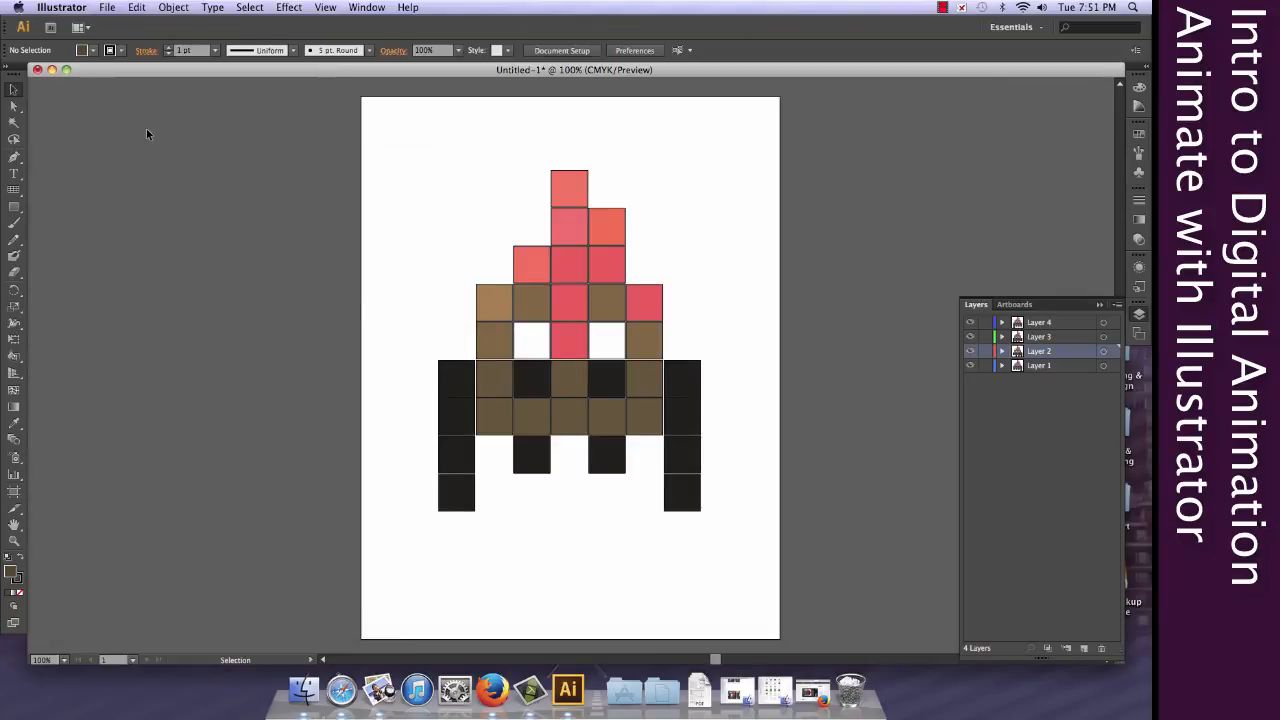
# Minimize Illustrator, preview volcano-bug.swf in Firefox, and close the browser window
pyautogui.click(52, 70)
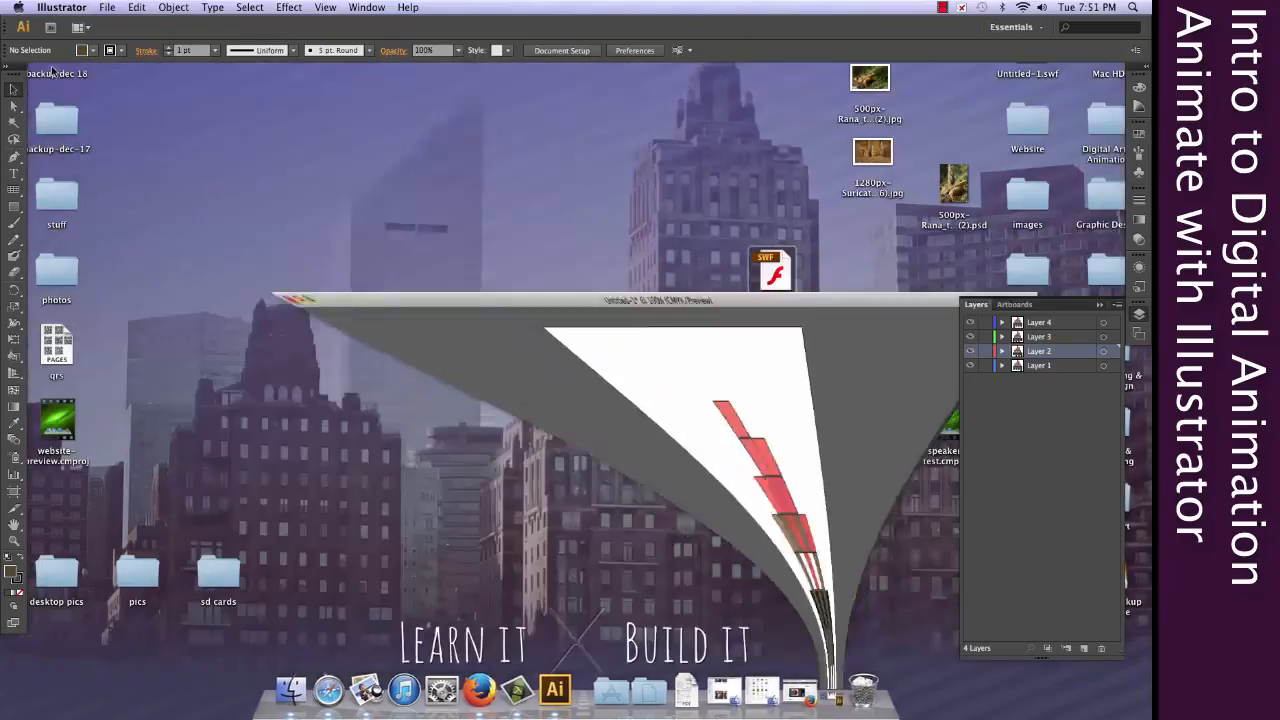
pyautogui.click(292, 192)
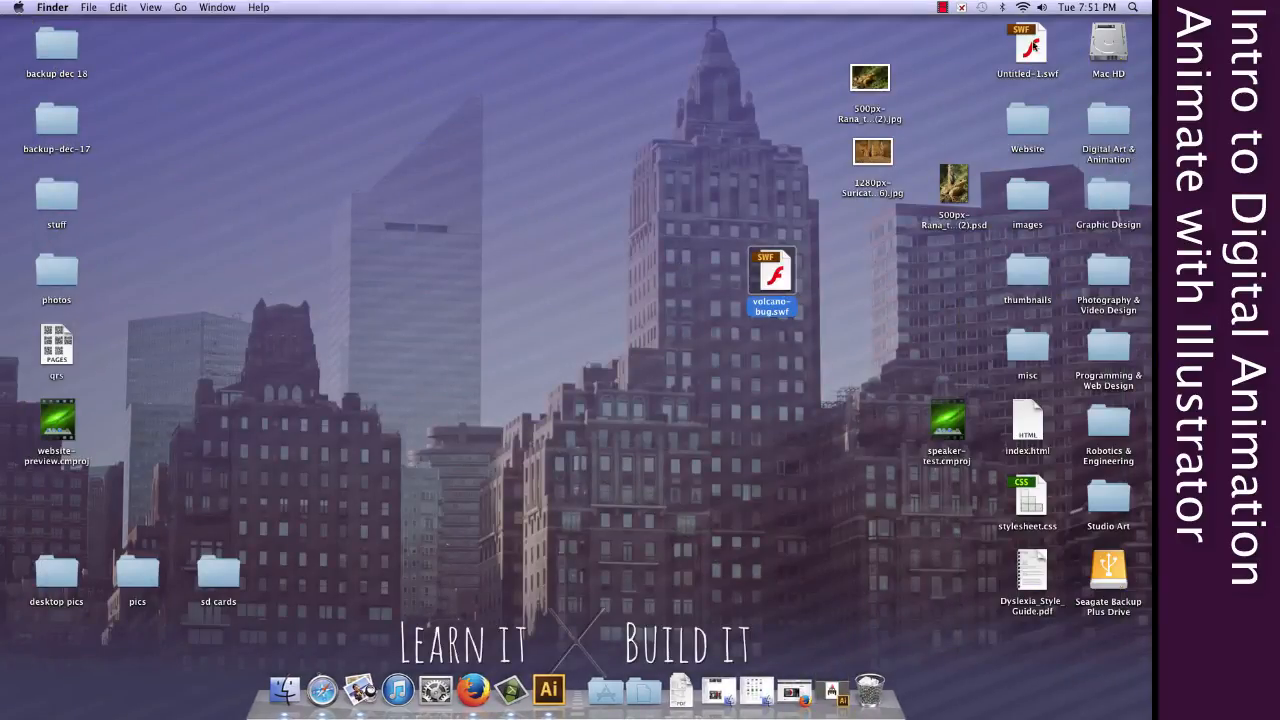
pyautogui.click(473, 690)
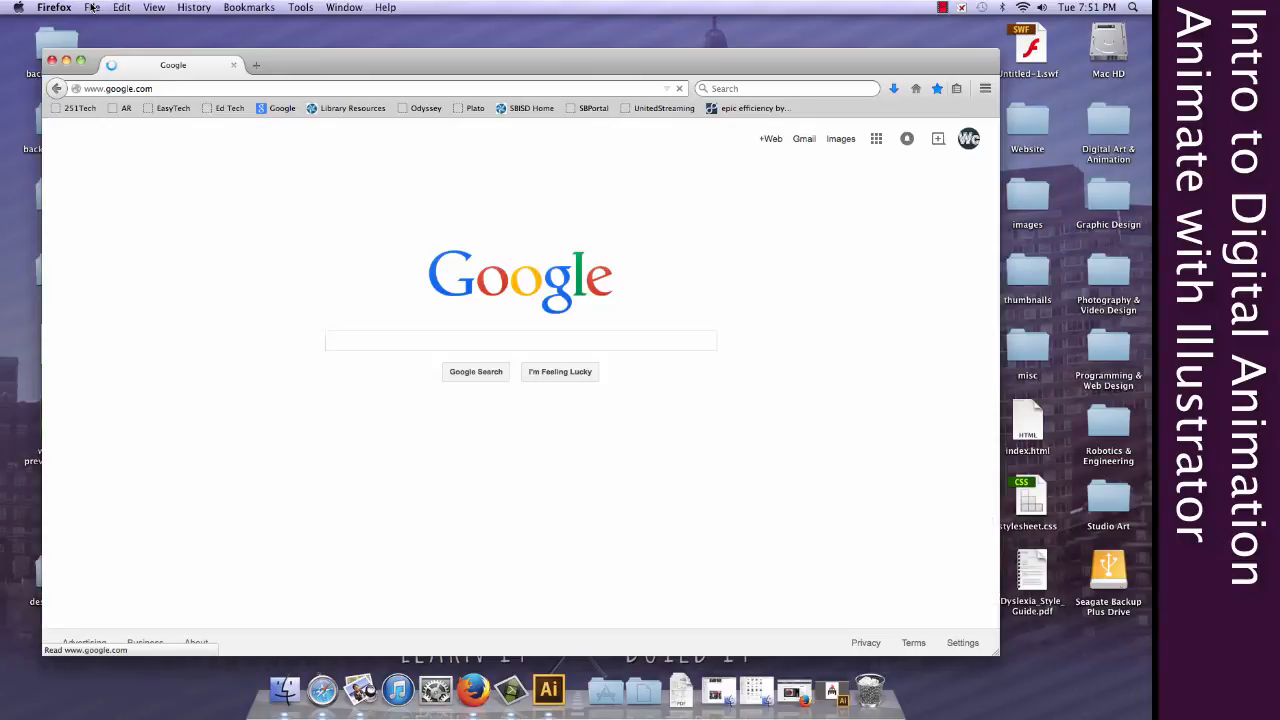
pyautogui.click(91, 7)
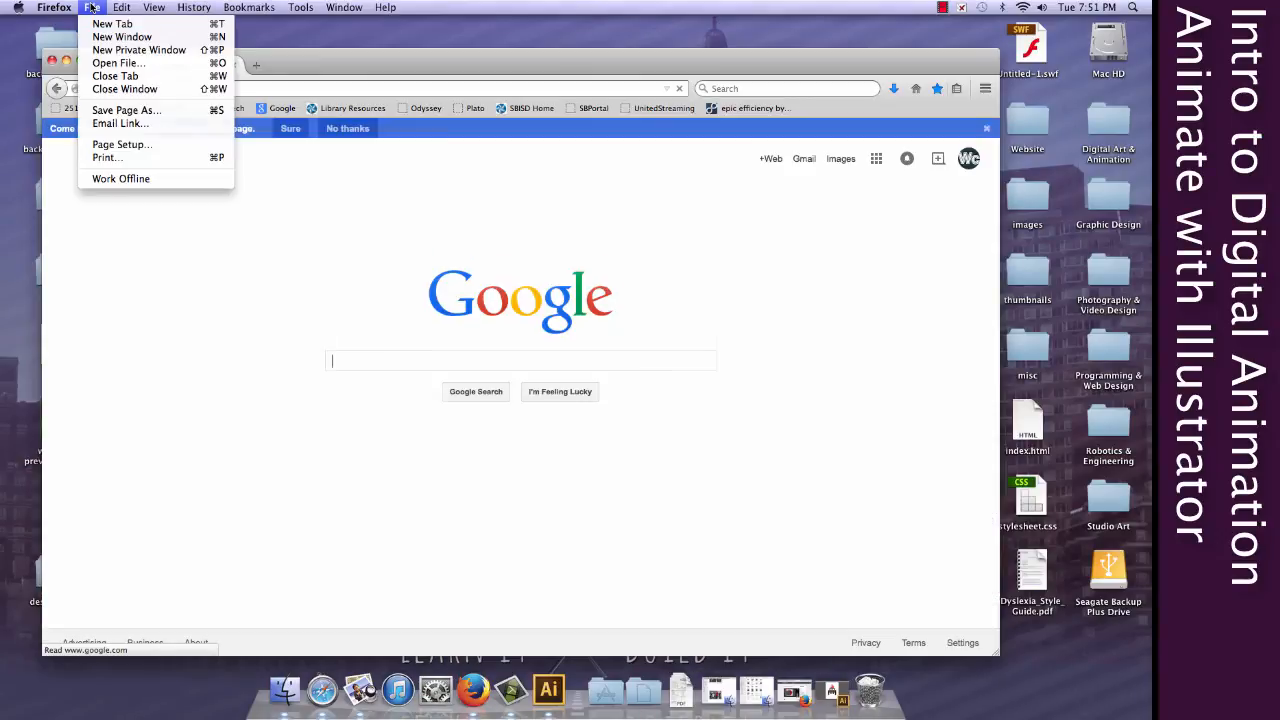
pyautogui.click(115, 63)
pyautogui.doubleClick(455, 107)
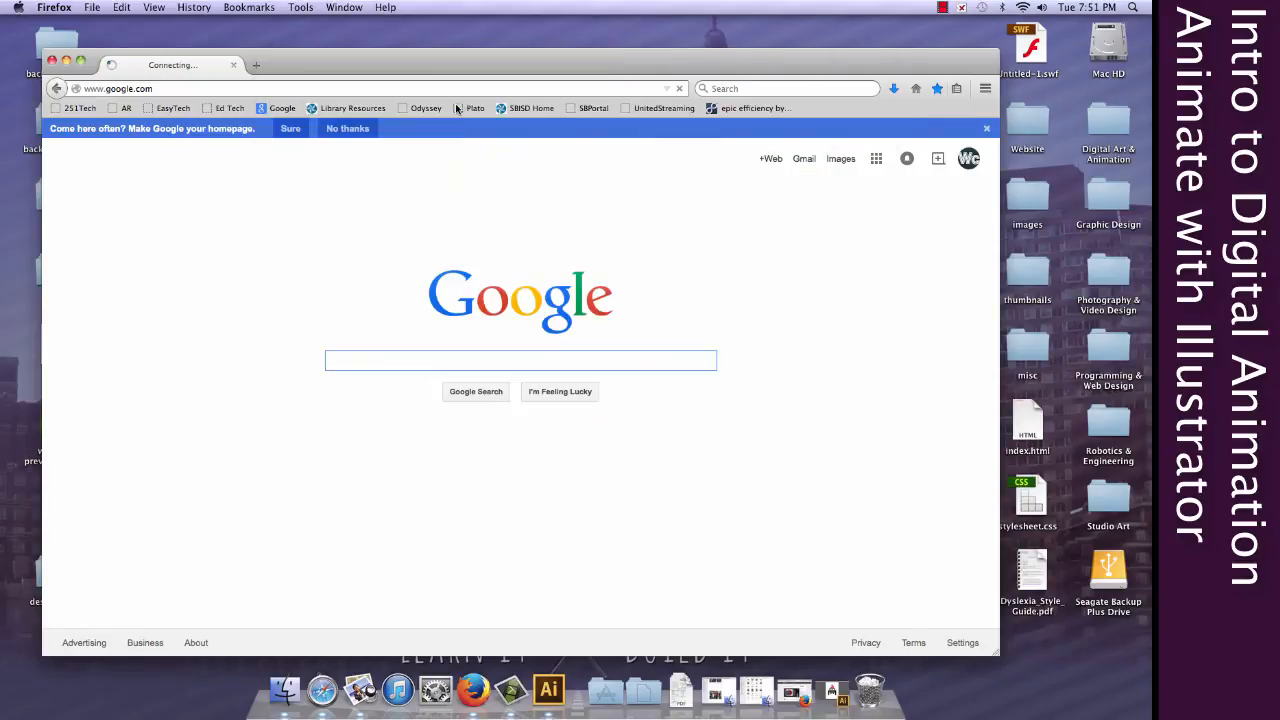
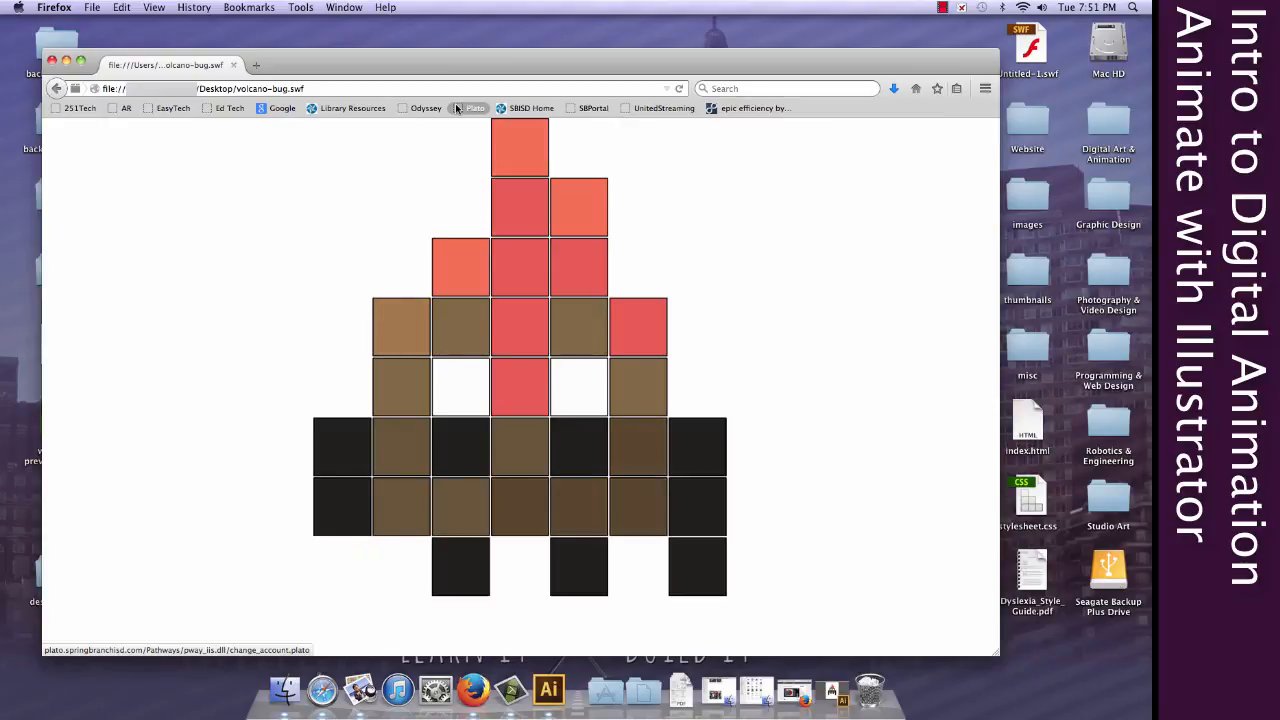
pyautogui.click(52, 61)
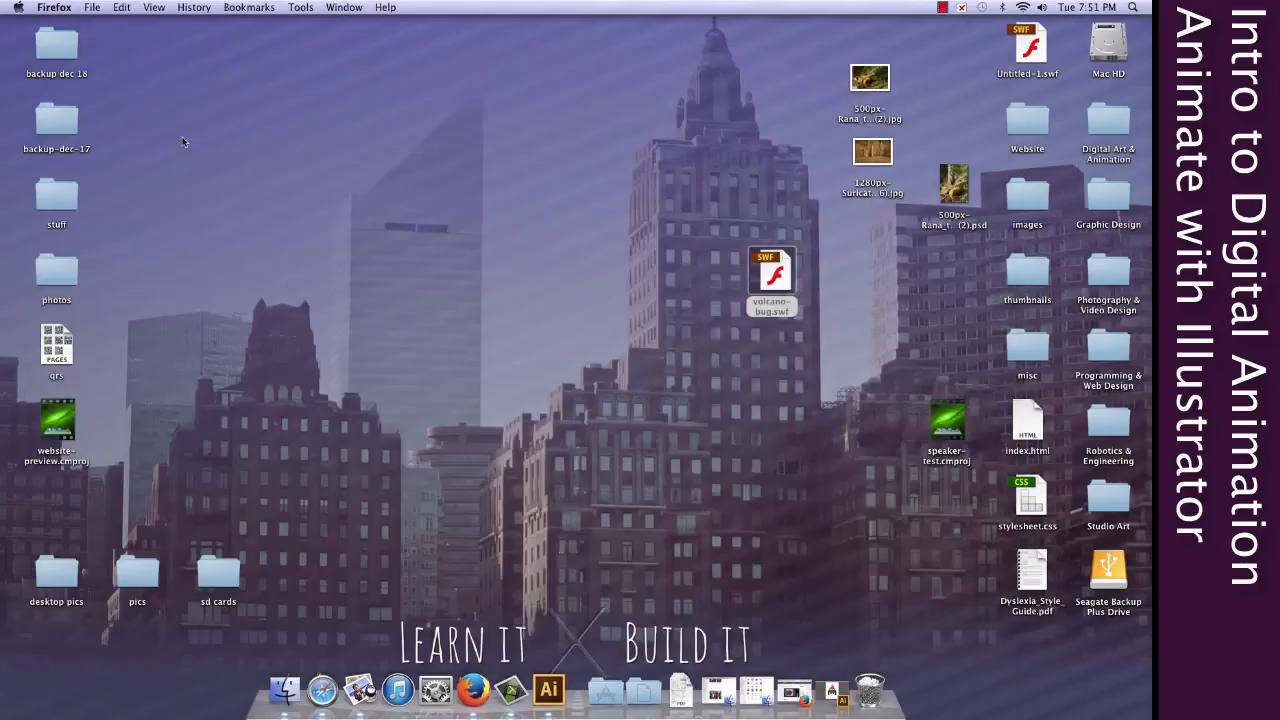
# Return to Illustrator, hide Layers 4, 3 and 2, and delete the top black square of the bug's right leg on Layer 1
pyautogui.click(831, 692)
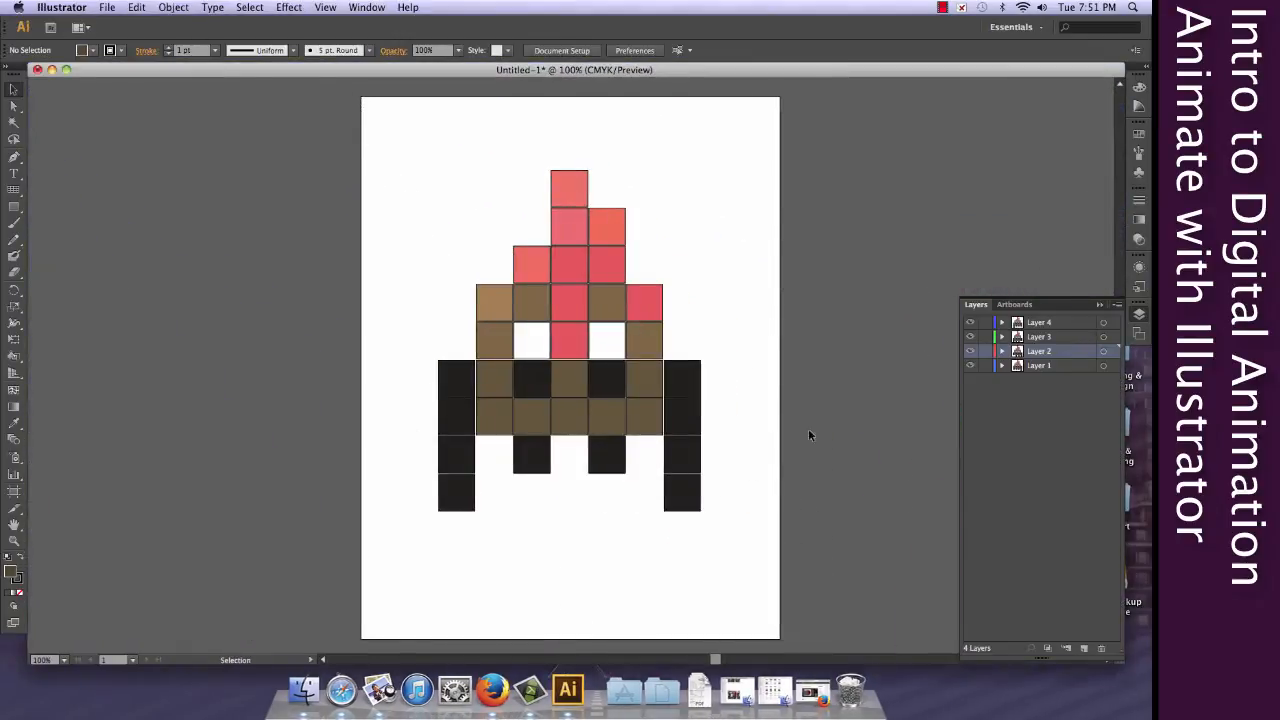
pyautogui.click(970, 323)
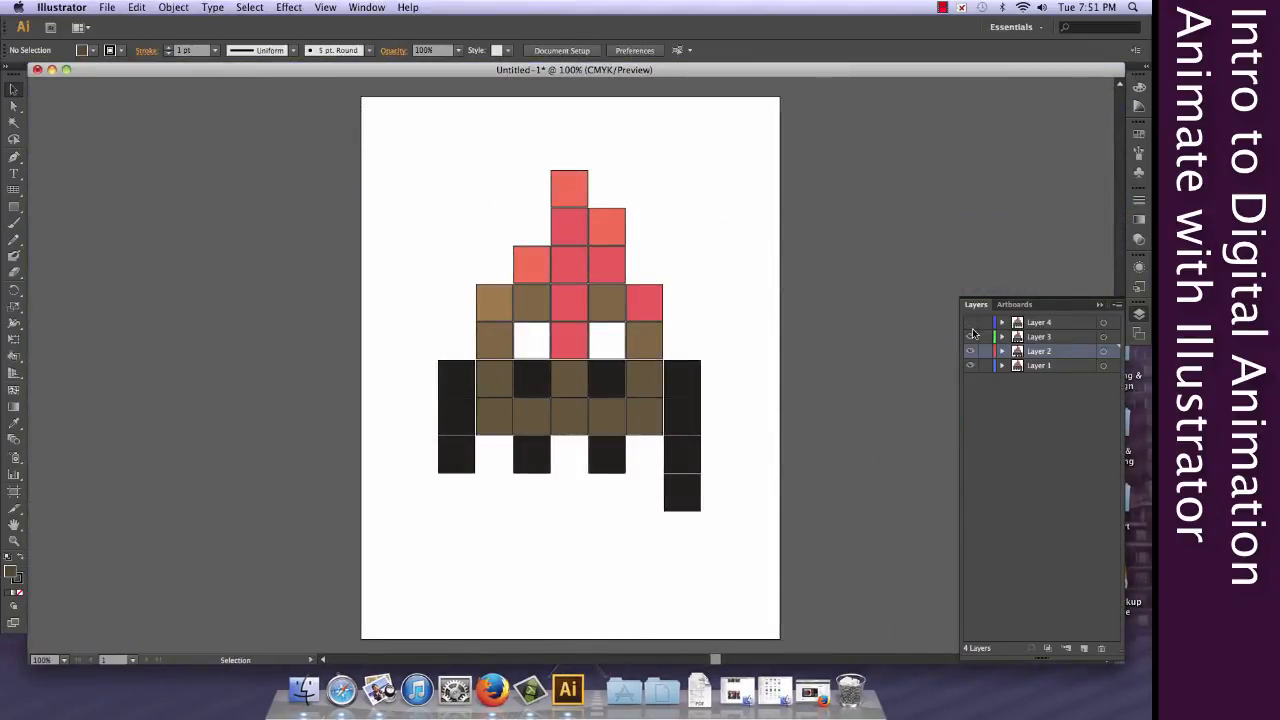
pyautogui.click(969, 345)
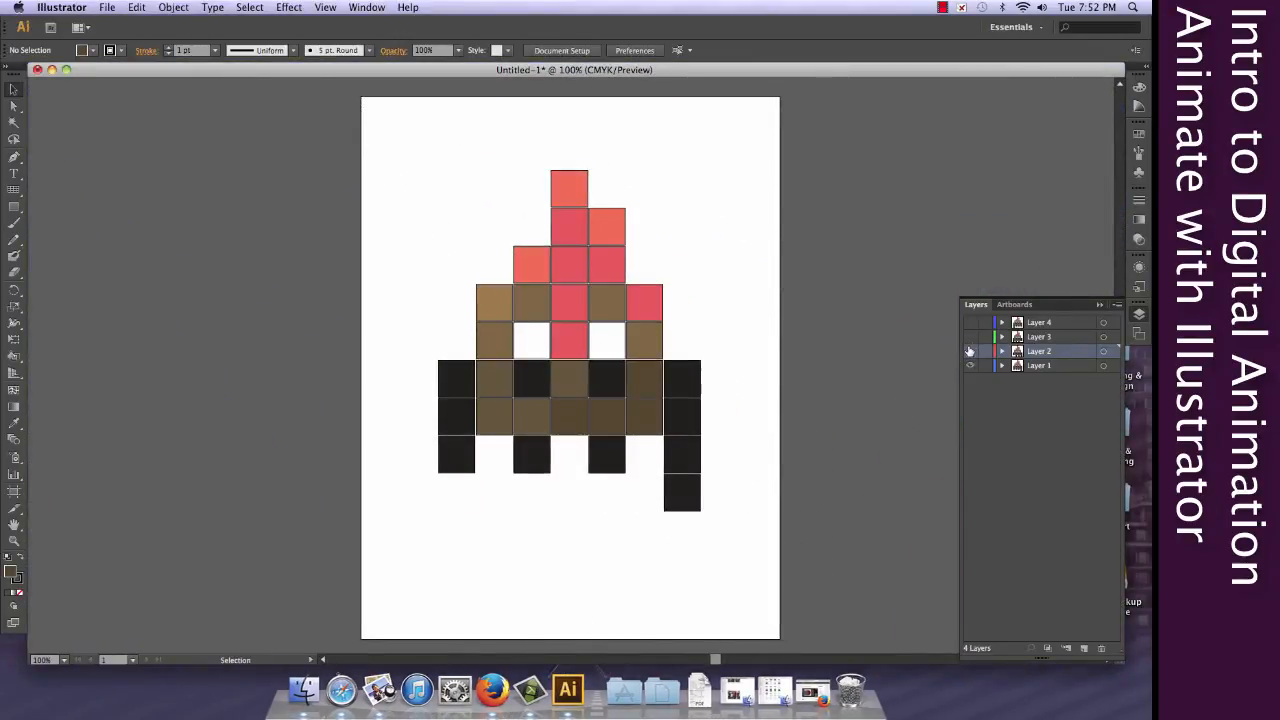
pyautogui.click(971, 351)
pyautogui.click(1040, 365)
pyautogui.click(682, 378)
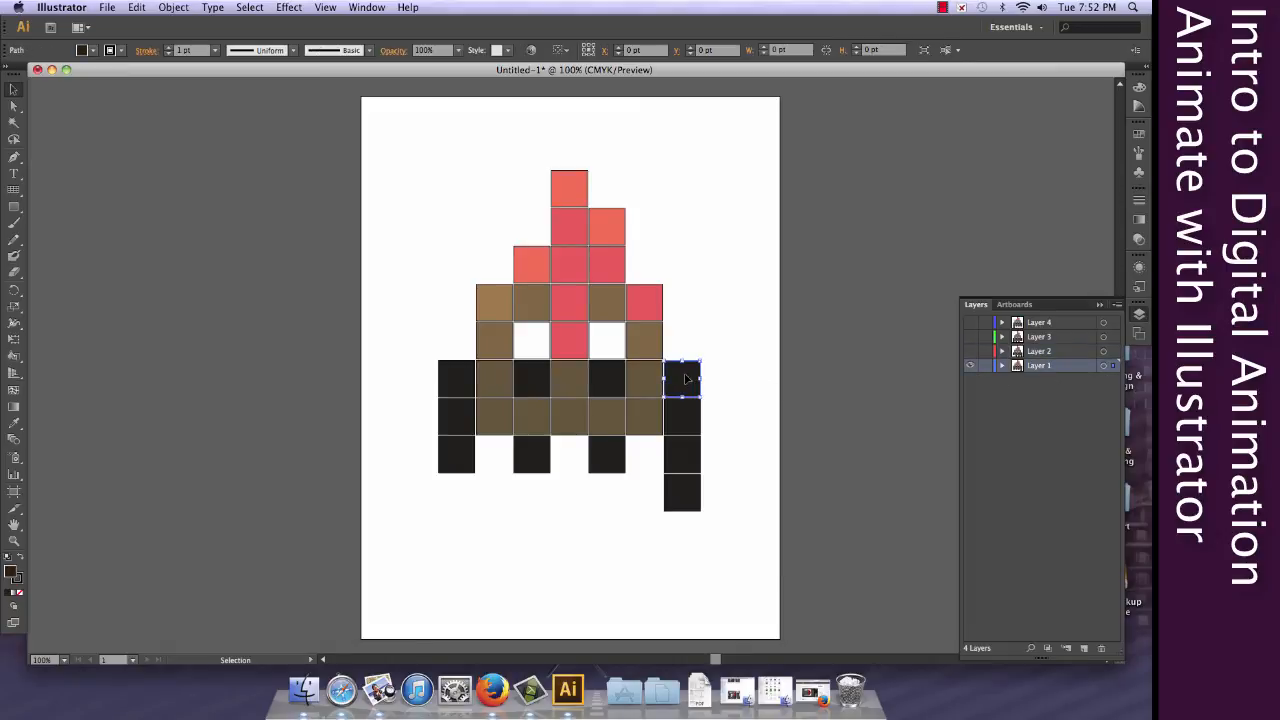
pyautogui.press('Delete')
# Step through the layers until only Layer 4 is shown, and delete the top black square of the bug's left leg on it
pyautogui.click(970, 351)
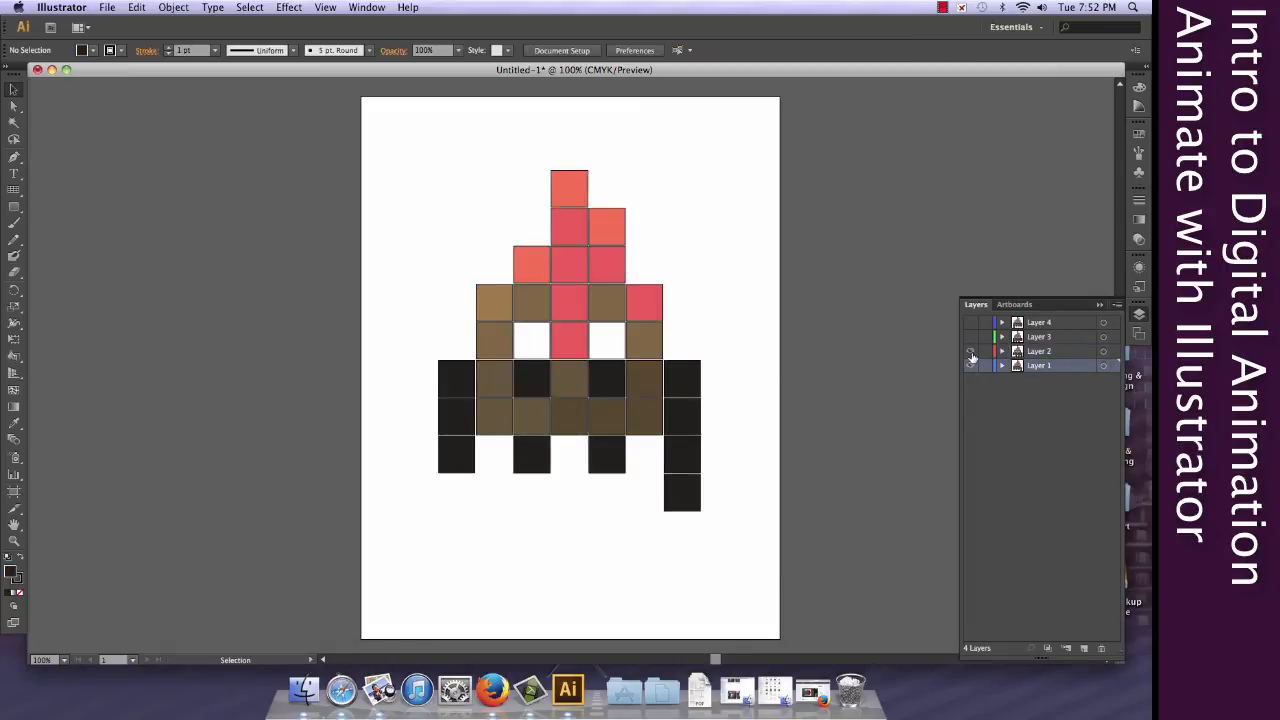
pyautogui.click(972, 365)
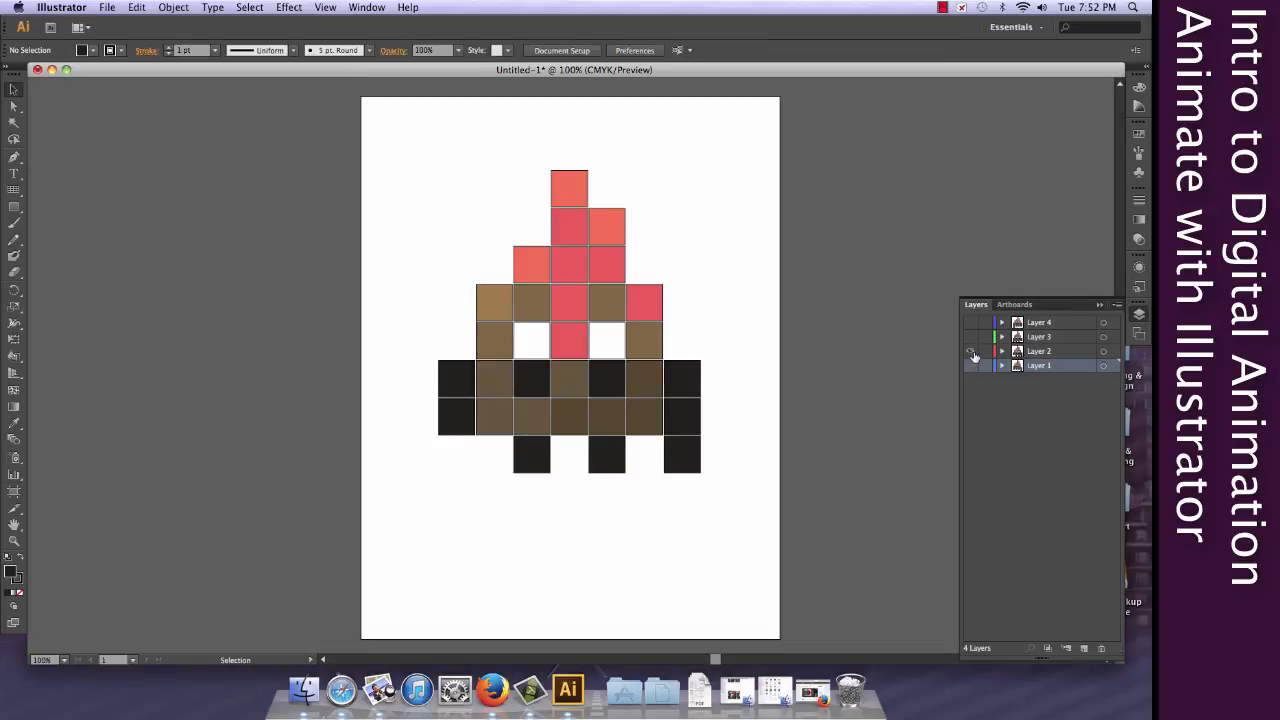
pyautogui.click(970, 337)
pyautogui.click(970, 351)
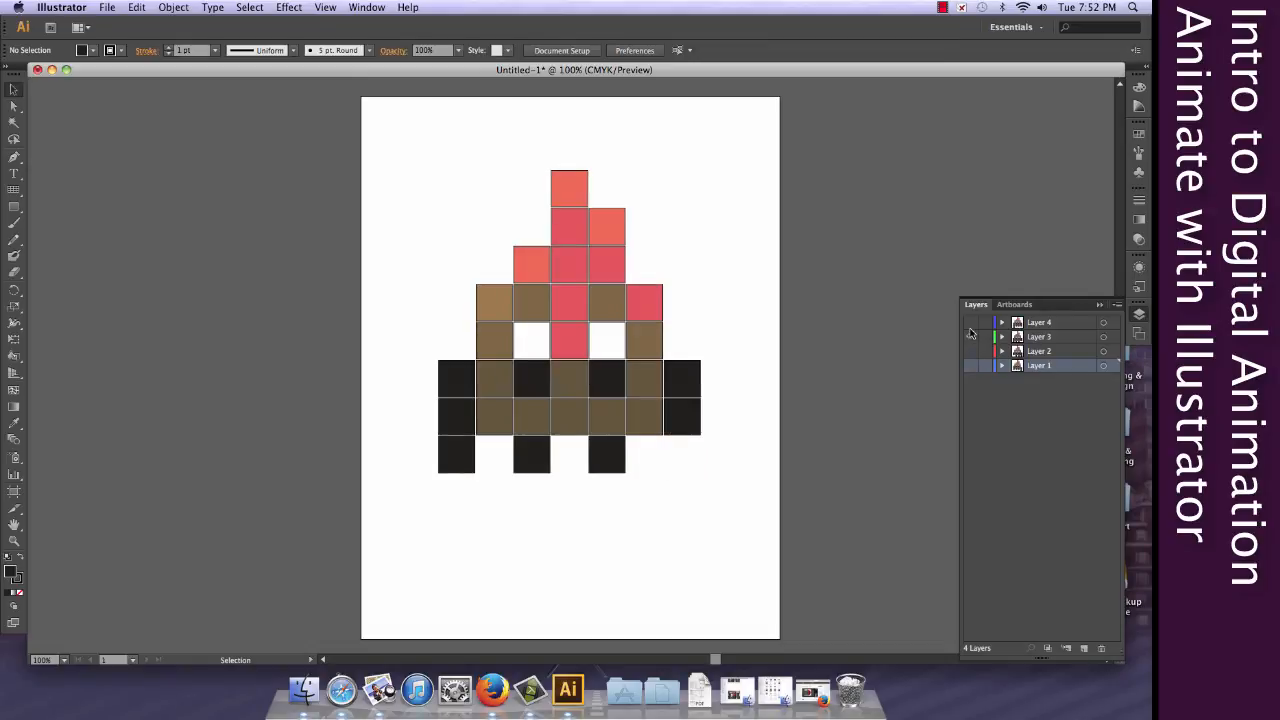
pyautogui.click(970, 322)
pyautogui.click(970, 337)
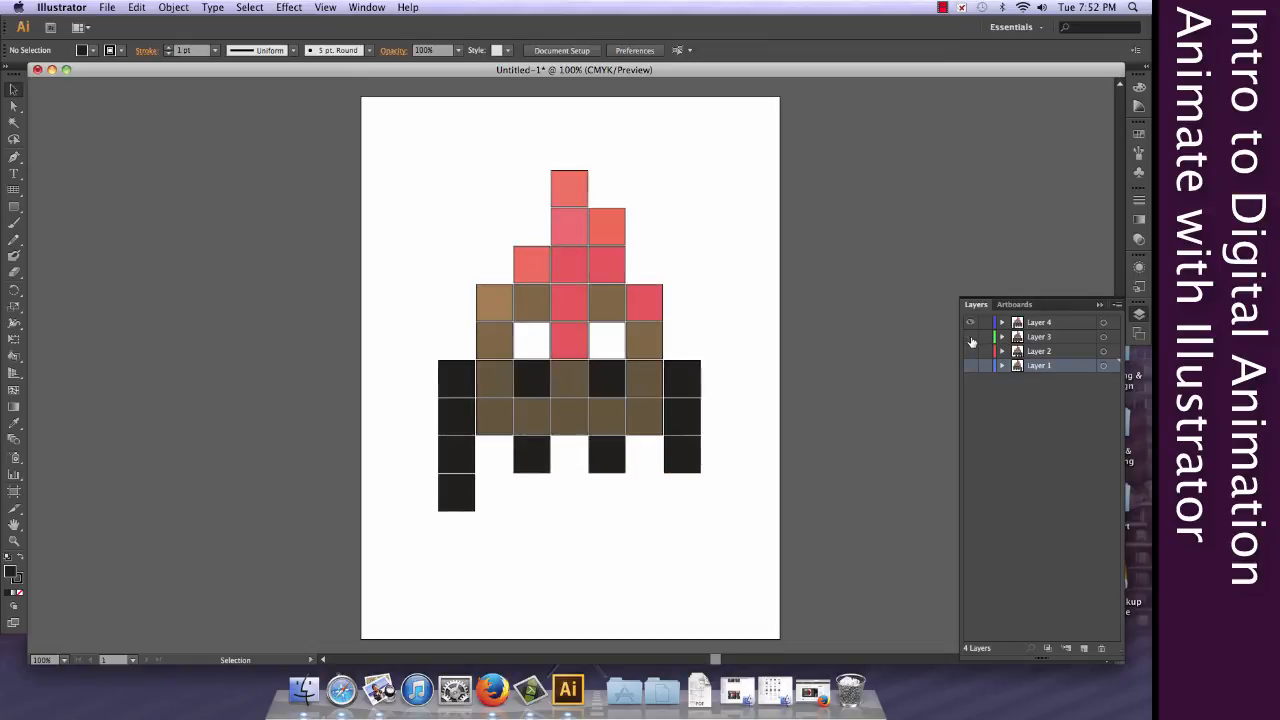
pyautogui.click(1046, 327)
pyautogui.click(456, 379)
pyautogui.press('Delete')
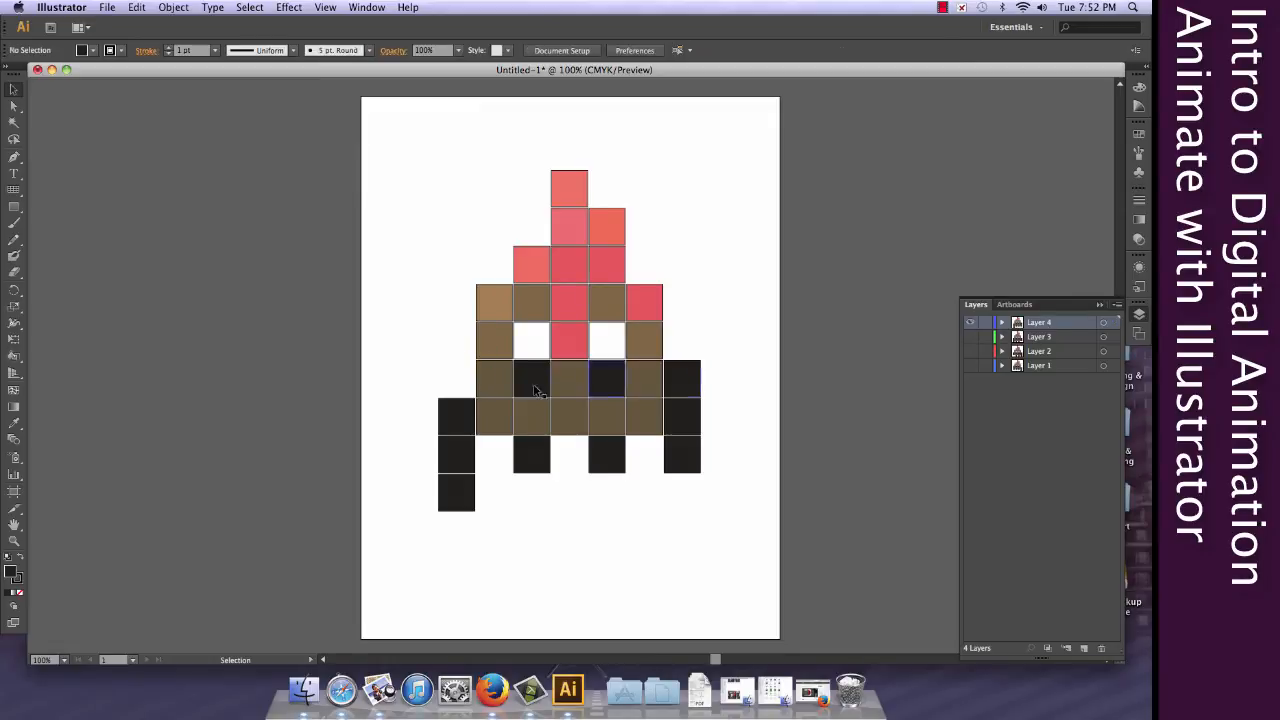
# Make Layers 3, 2 and 1 visible again alongside Layer 4
pyautogui.click(970, 337)
pyautogui.click(970, 351)
pyautogui.click(970, 366)
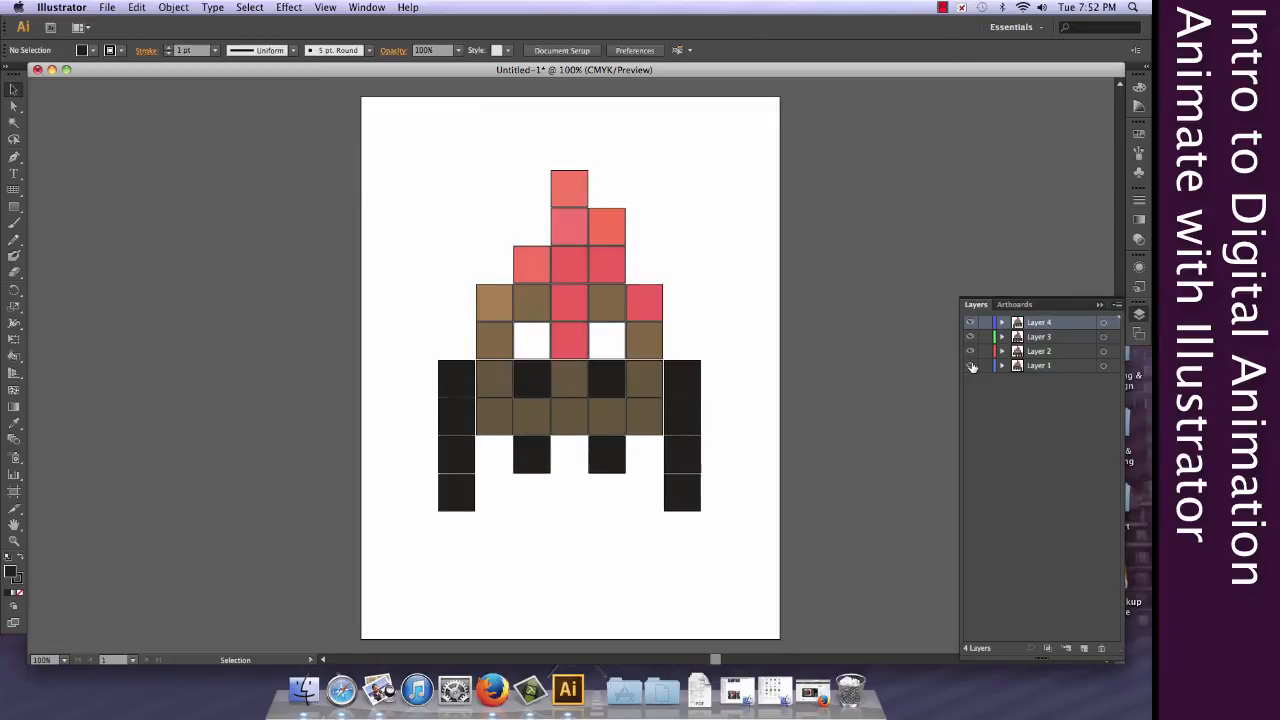
# Hide Layers 4 and 3, keep Layers 2 and 1 shown, and make Layer 2 the active layer
pyautogui.click(970, 322)
pyautogui.click(970, 337)
pyautogui.click(970, 351)
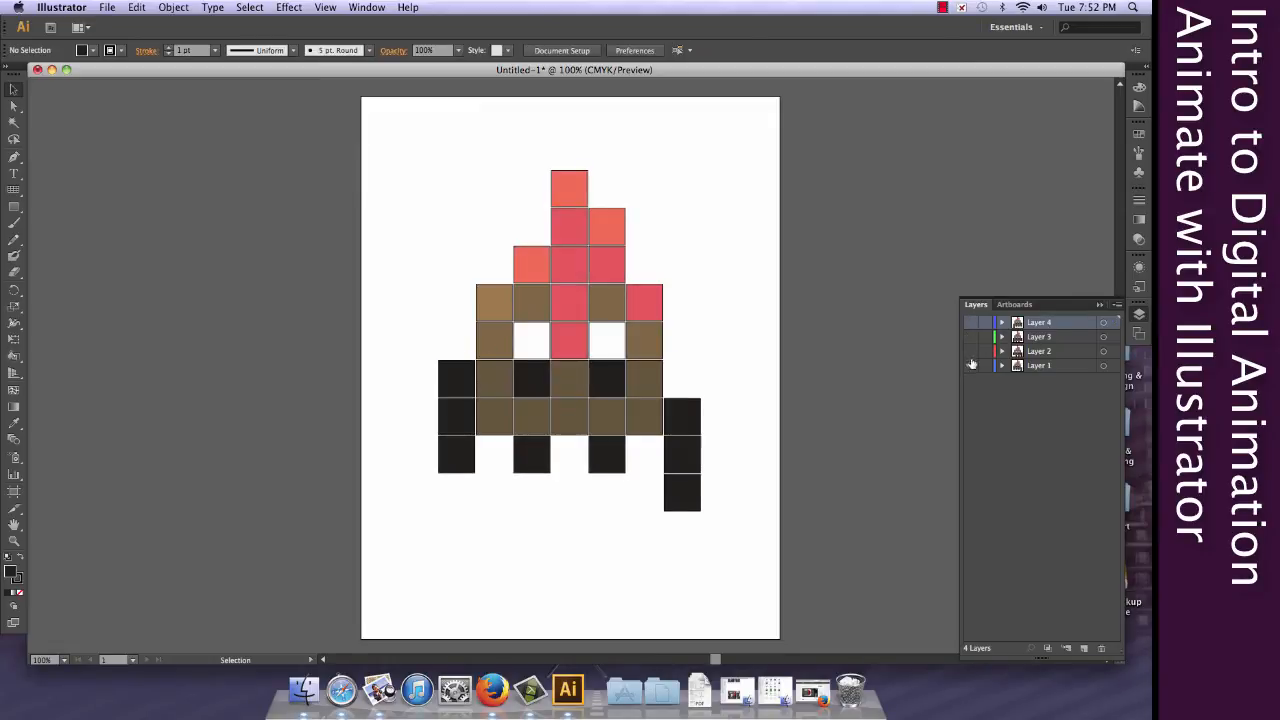
pyautogui.click(970, 351)
pyautogui.click(1046, 351)
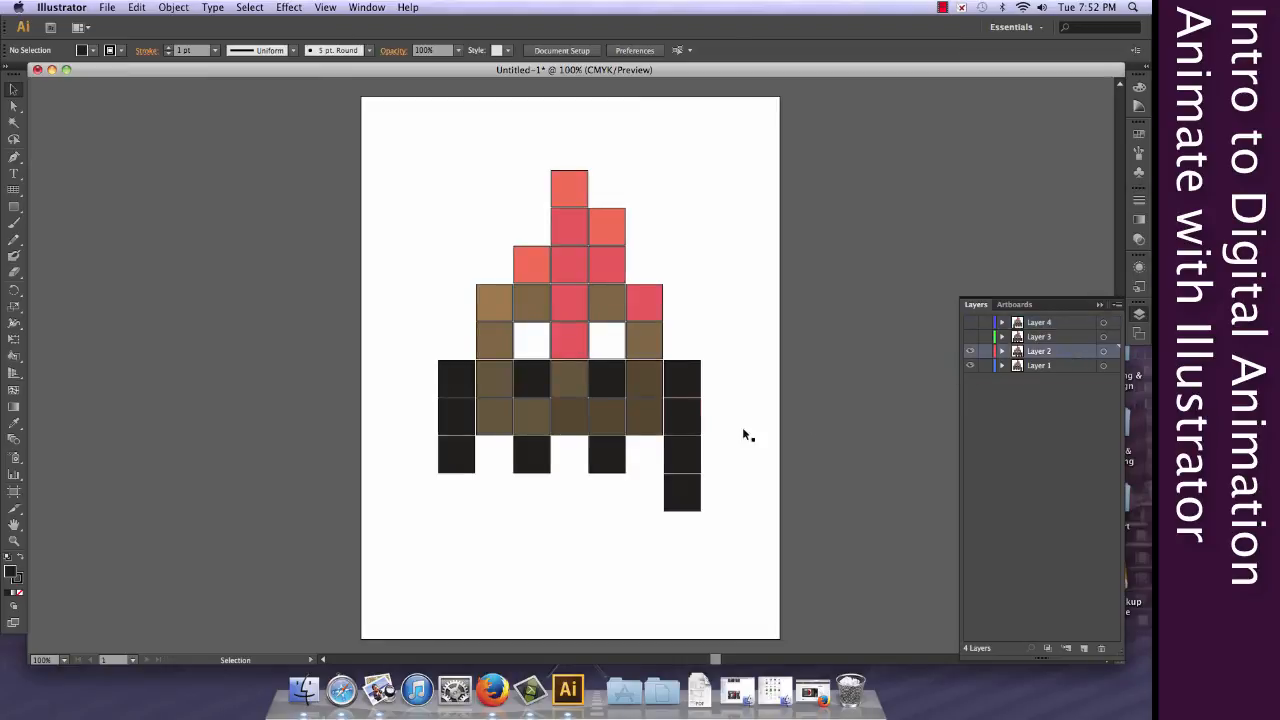
# On Layer 2, recolor the four rightmost brown squares of the body's bottom row and the one above its right end to brown 5b4b33
pyautogui.click(657, 425)
pyautogui.keyDown('shift'); pyautogui.click(655, 375); pyautogui.keyUp('shift')
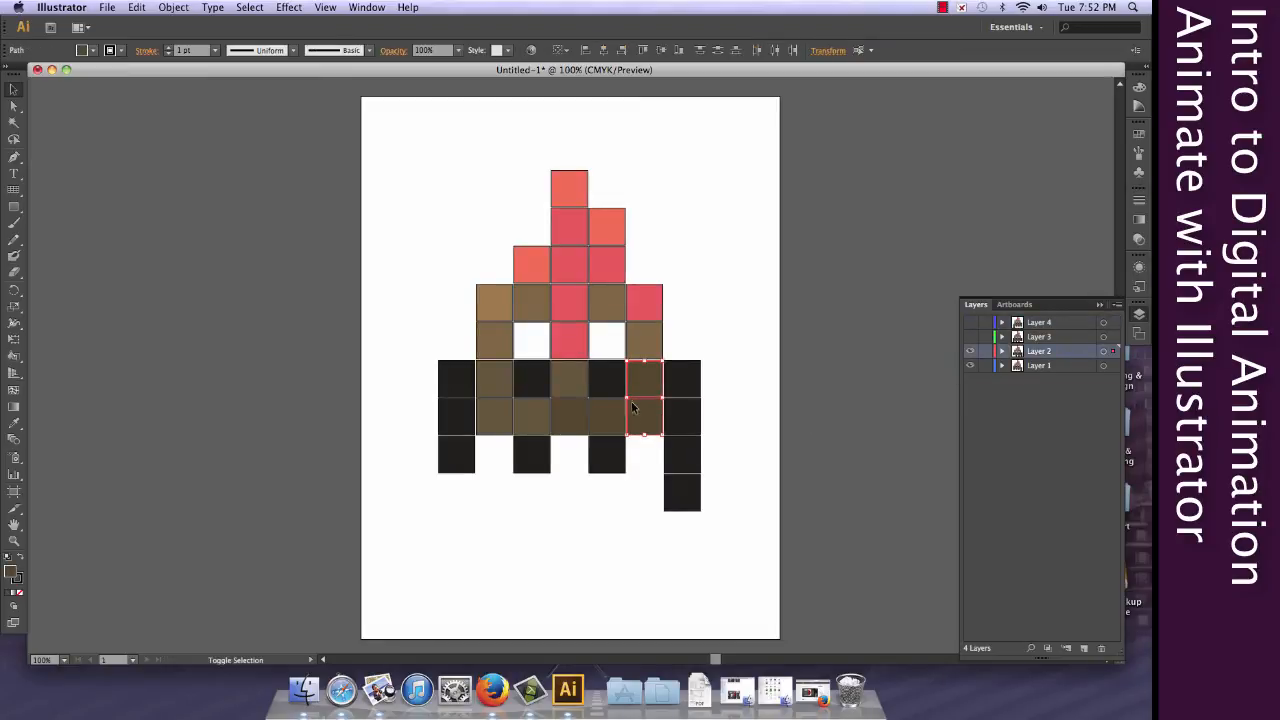
pyautogui.keyDown('shift'); pyautogui.click(522, 415); pyautogui.keyUp('shift')
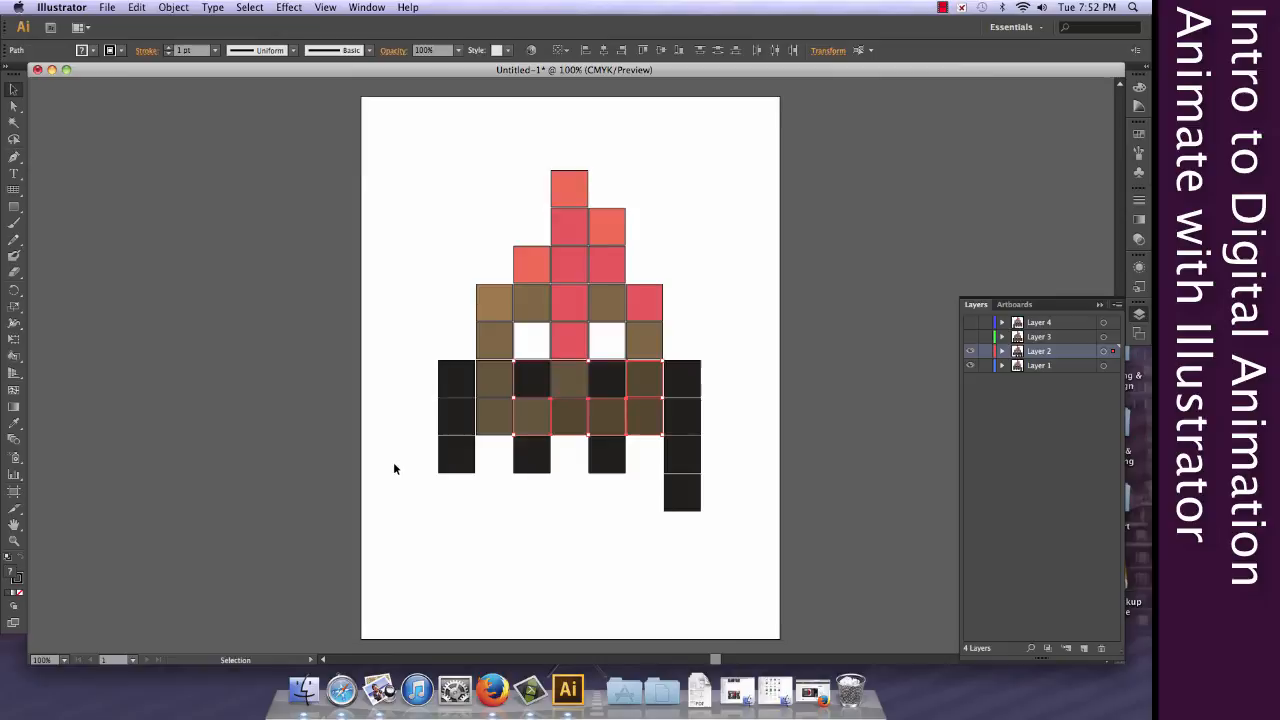
pyautogui.doubleClick(10, 577)
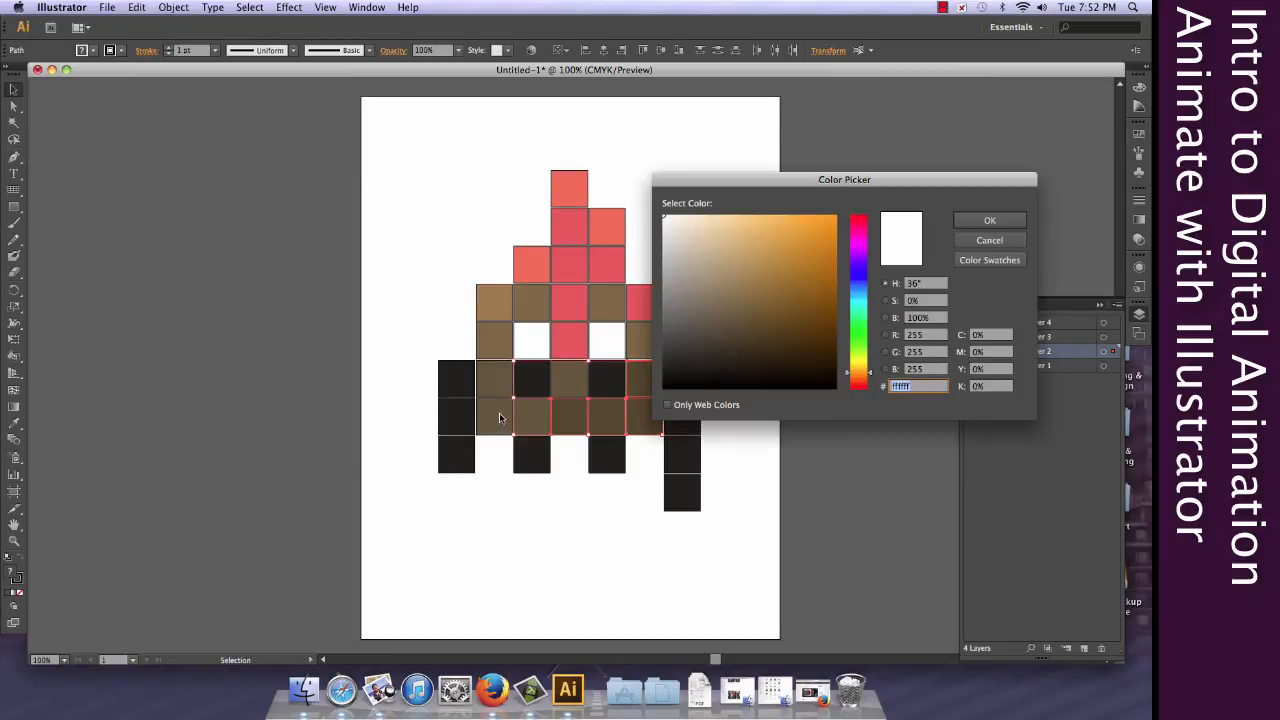
pyautogui.click(786, 323)
pyautogui.click(729, 325)
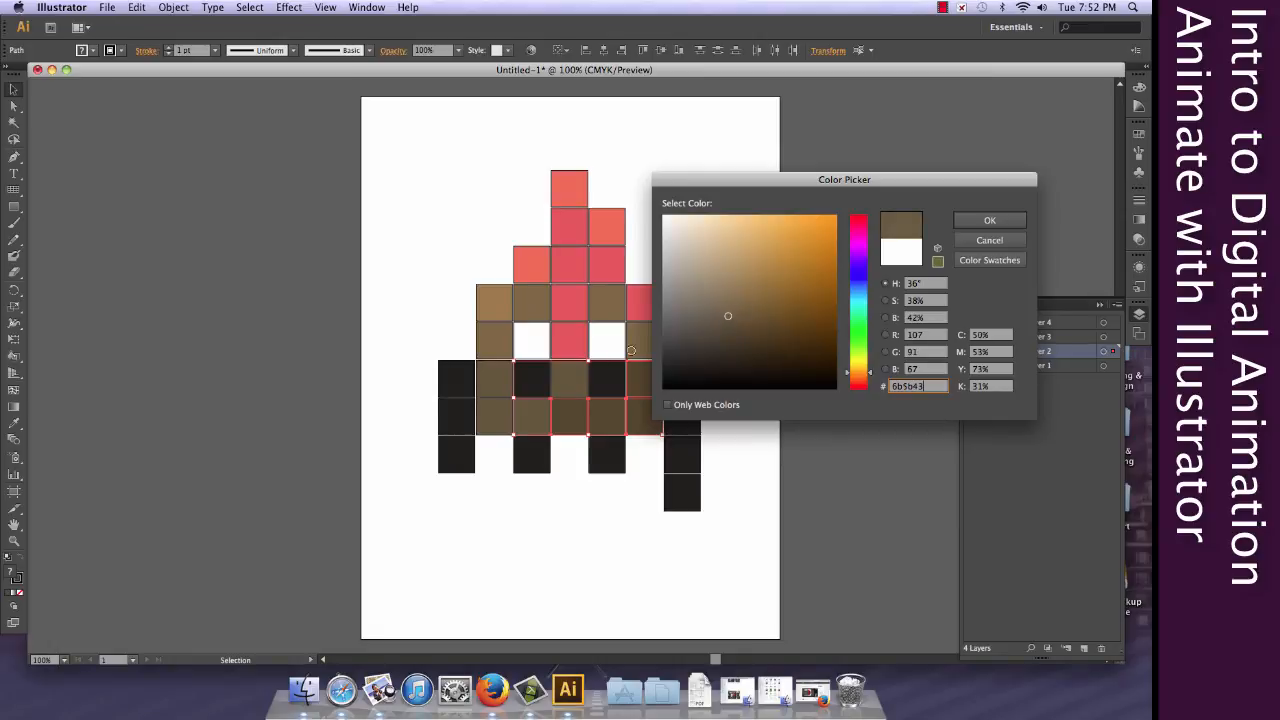
pyautogui.click(989, 220)
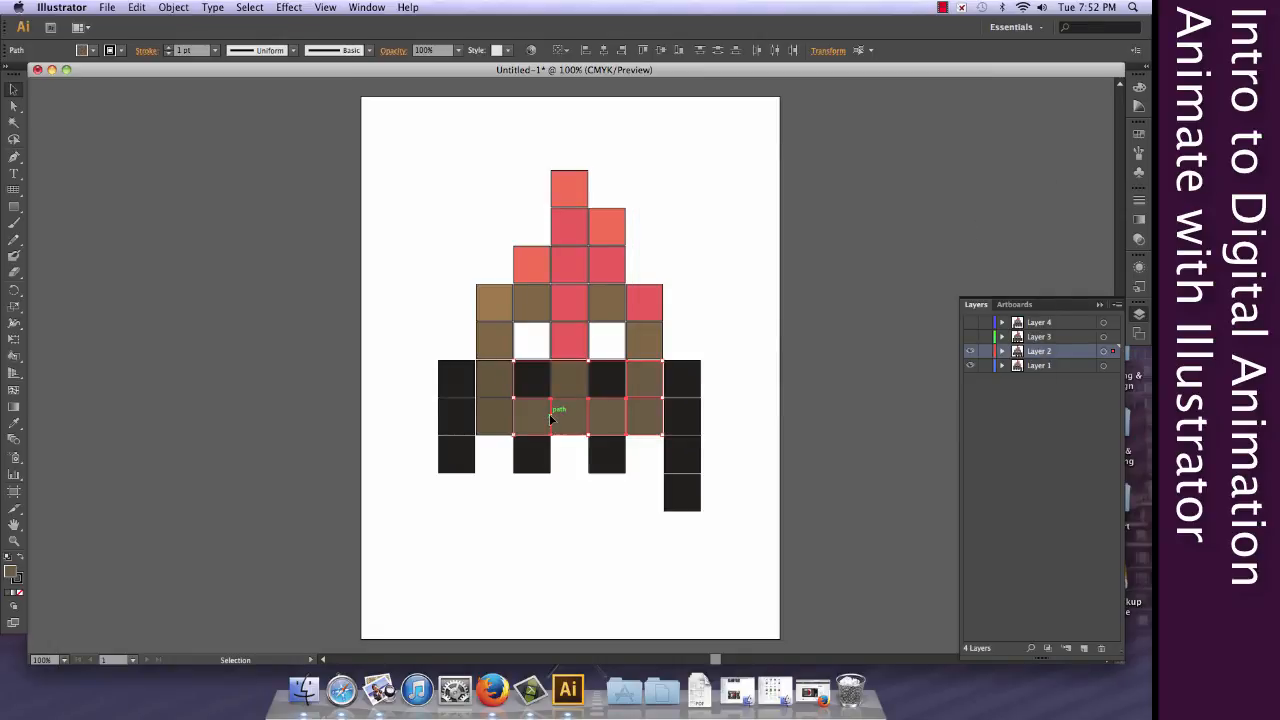
pyautogui.press('i')
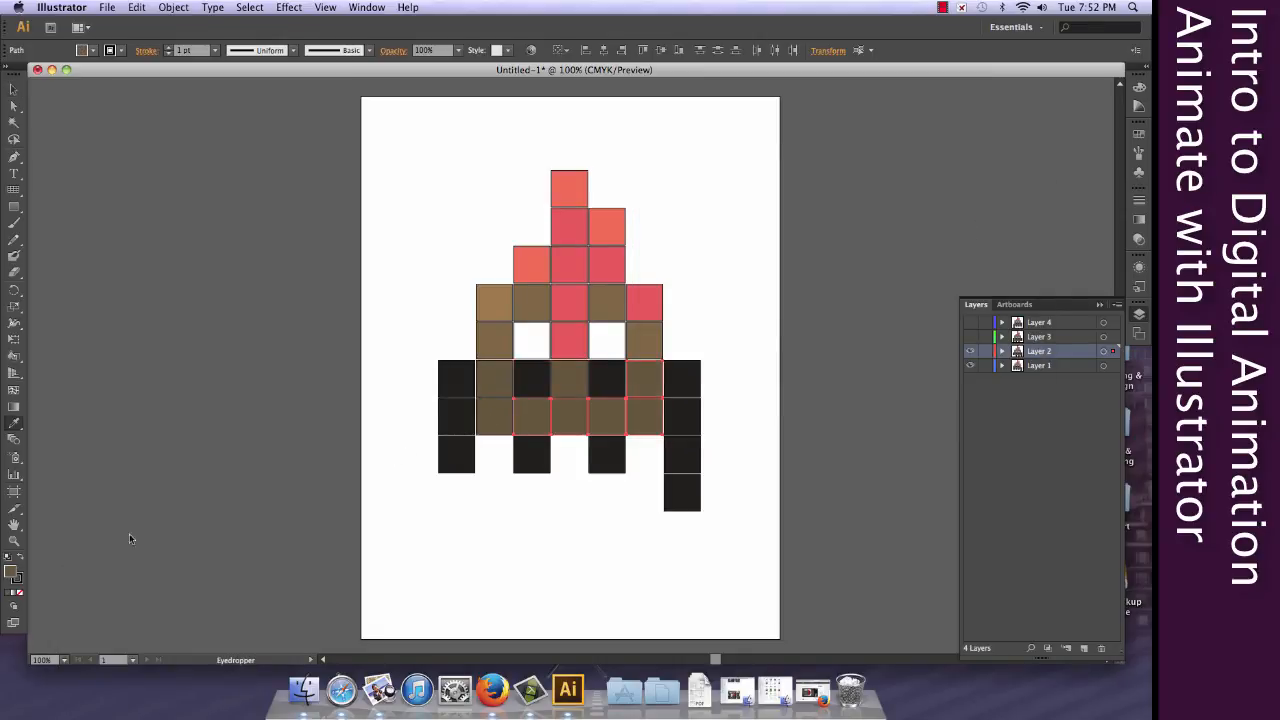
pyautogui.doubleClick(11, 572)
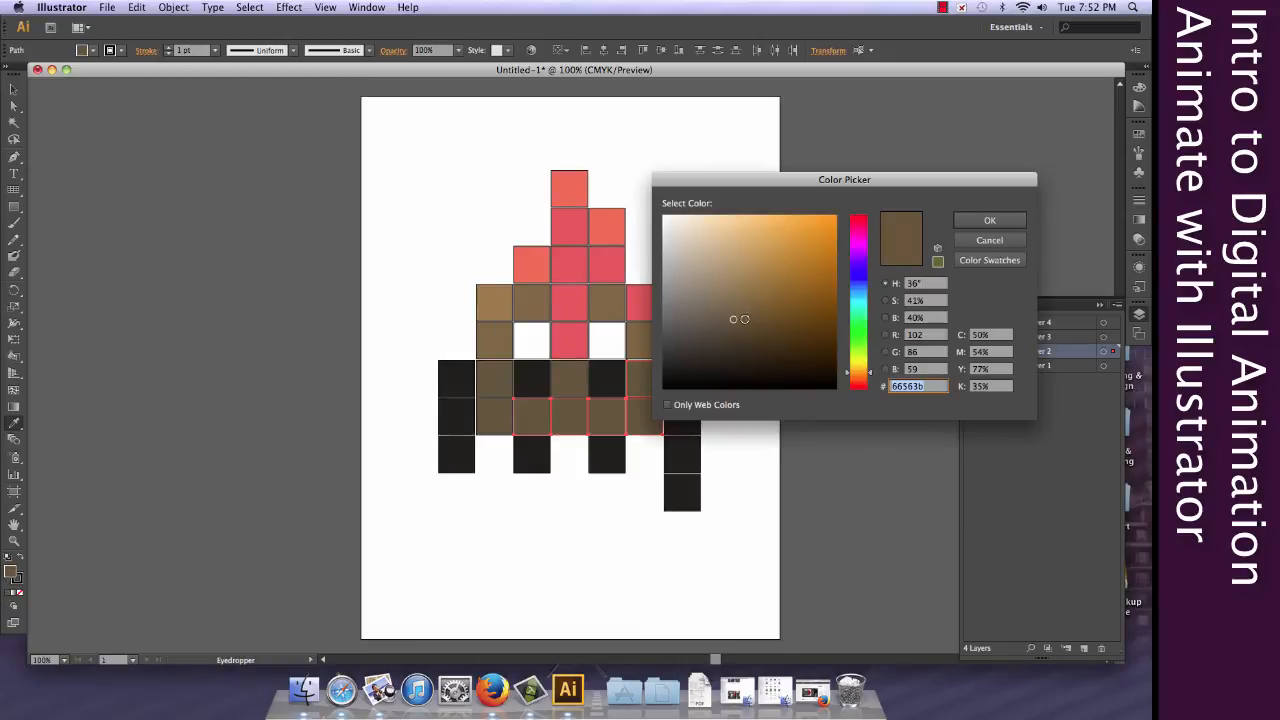
pyautogui.click(740, 326)
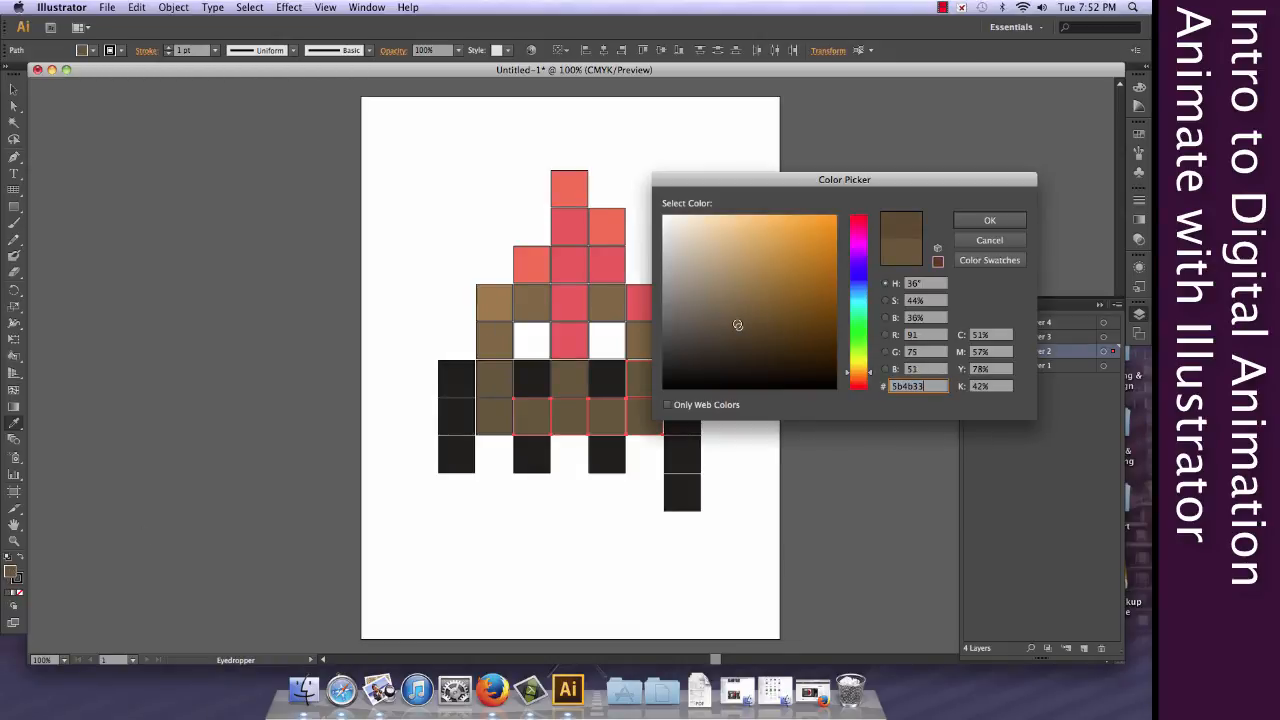
pyautogui.click(960, 222)
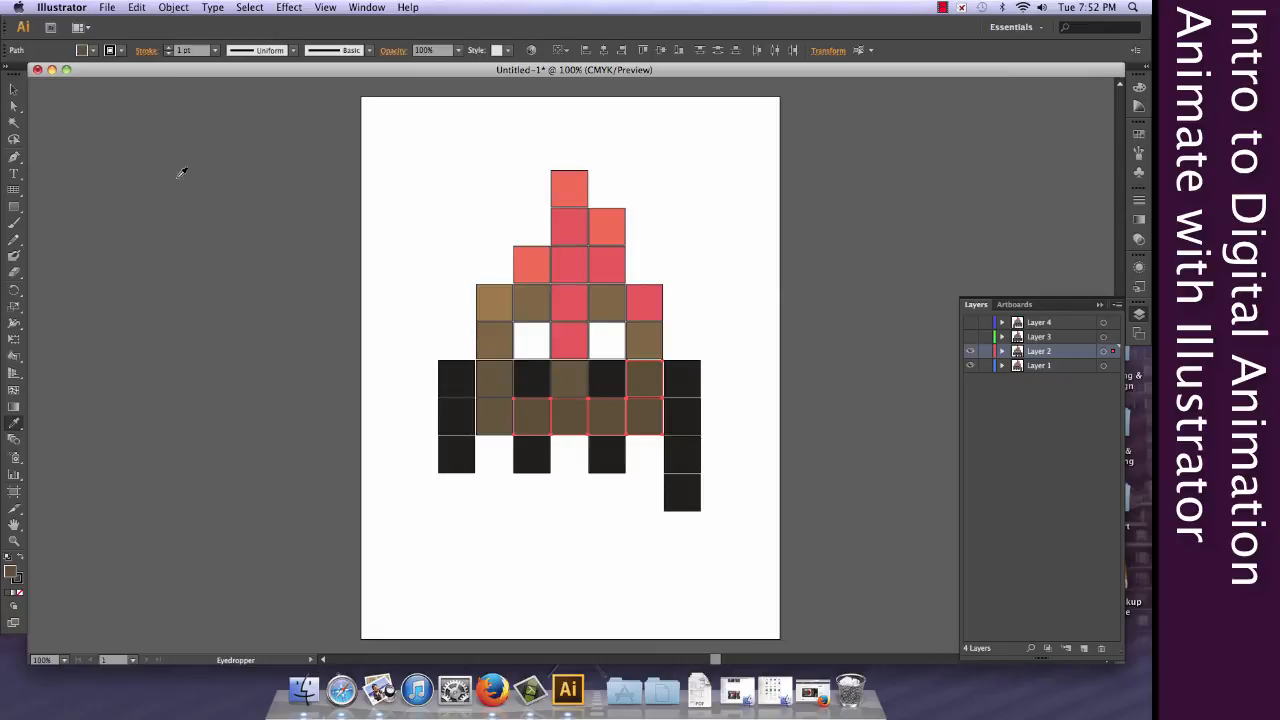
pyautogui.press('v')
pyautogui.click(251, 320)
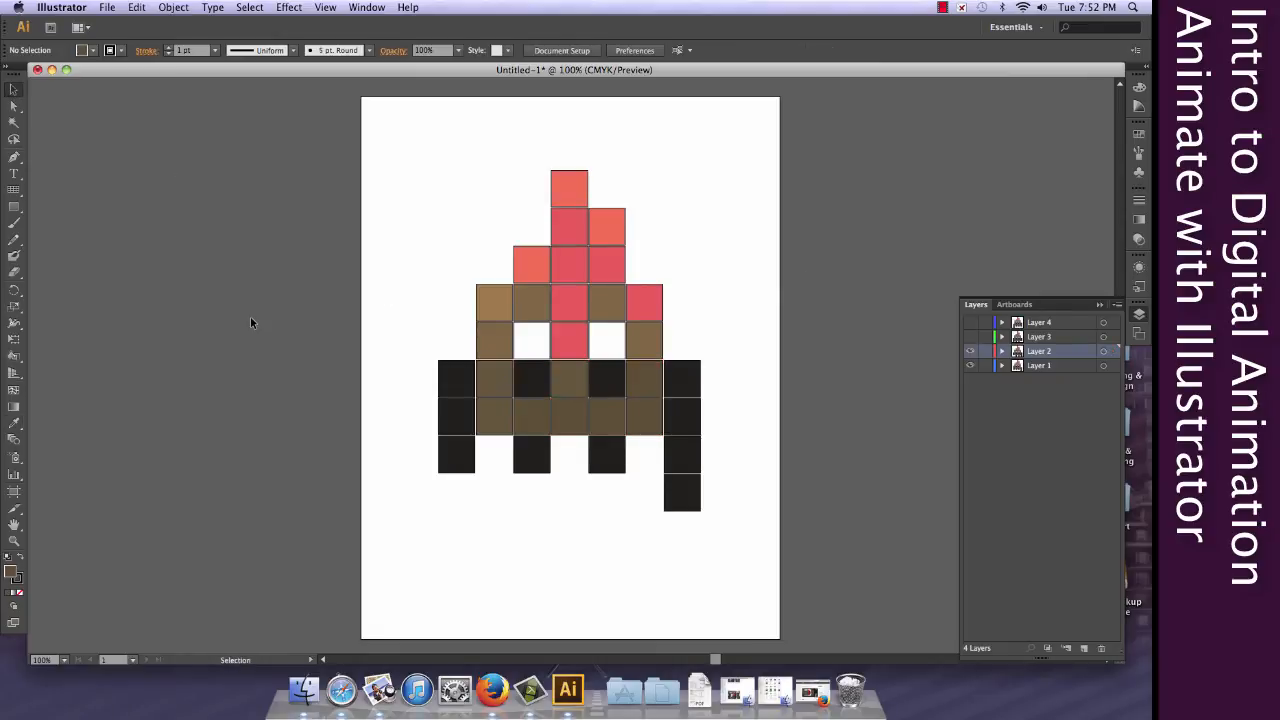
# Show Layers 3 and 4 again and export the animation to the Desktop as Flash file volcano-bug.swf, replacing the existing file and keeping the SWF options
pyautogui.click(969, 337)
pyautogui.click(106, 8)
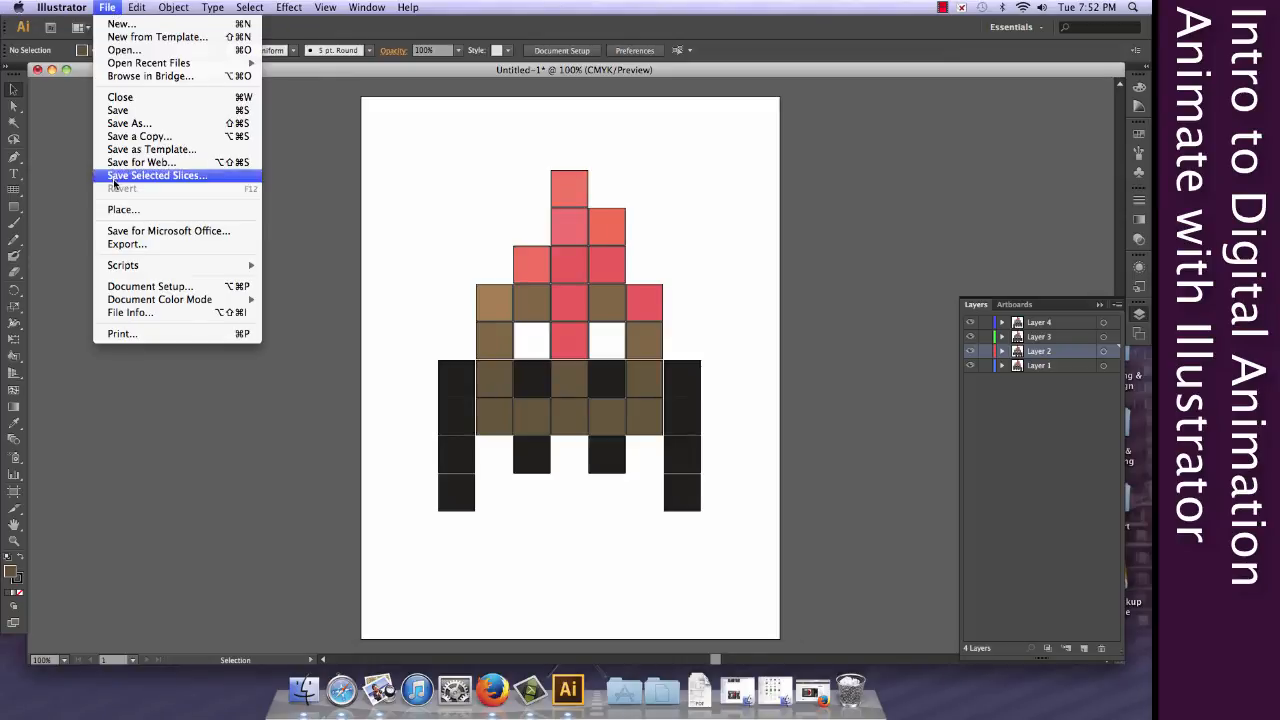
pyautogui.click(135, 243)
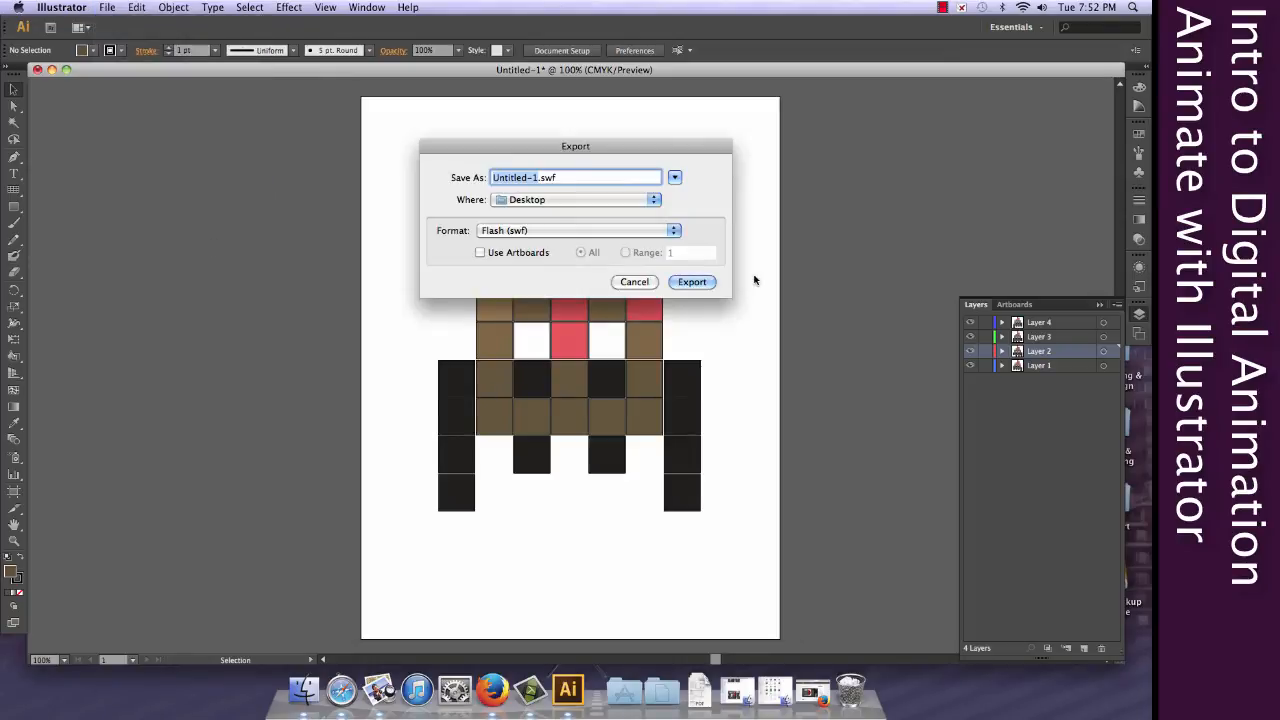
pyautogui.write('volcano-bug')
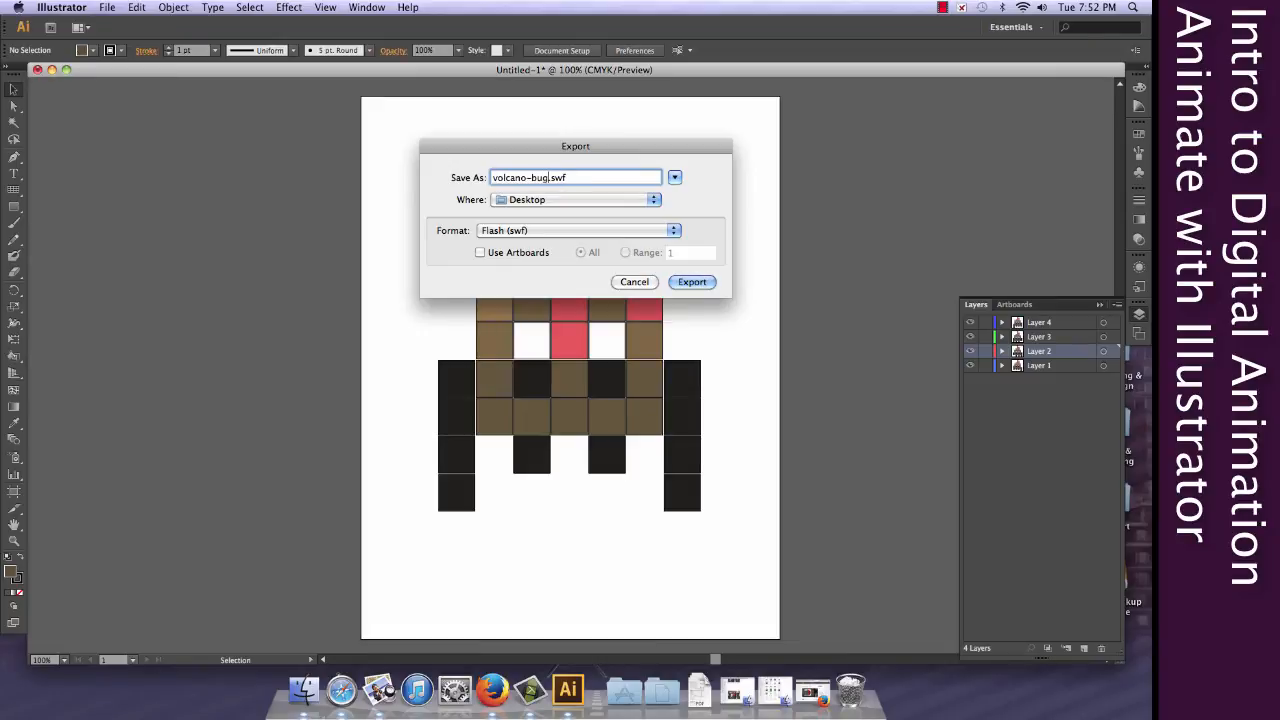
pyautogui.click(691, 282)
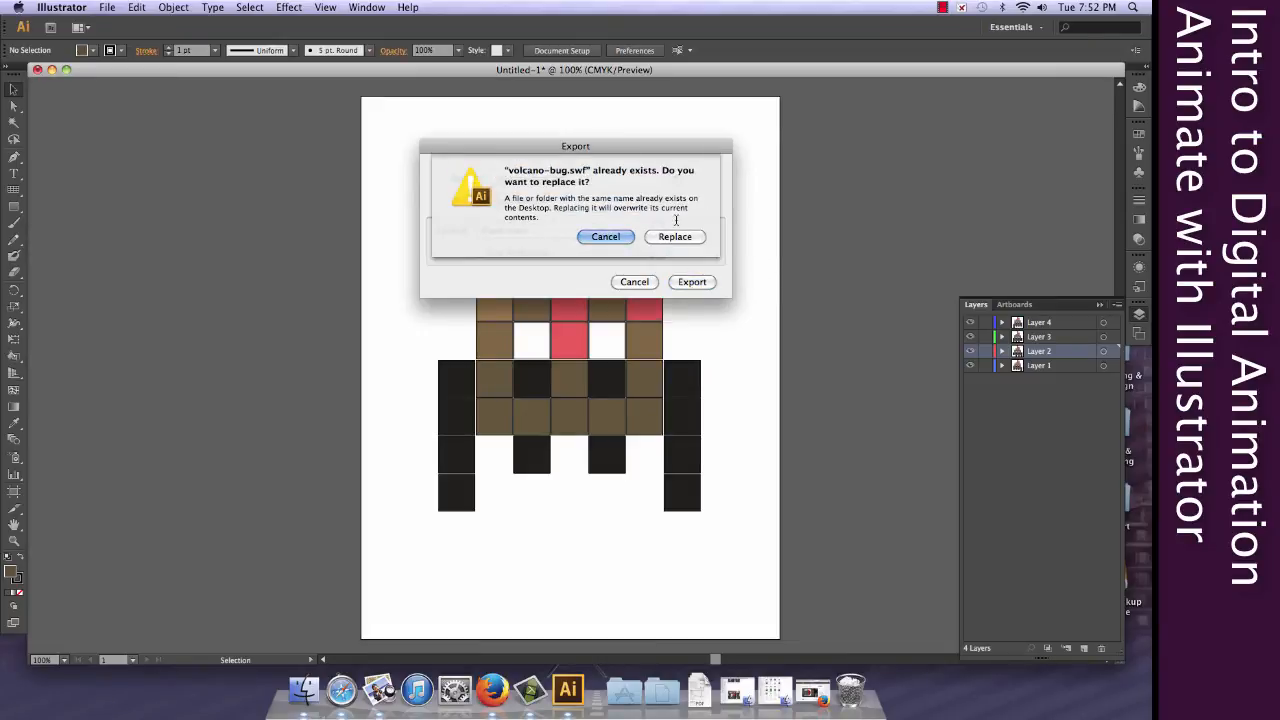
pyautogui.click(676, 238)
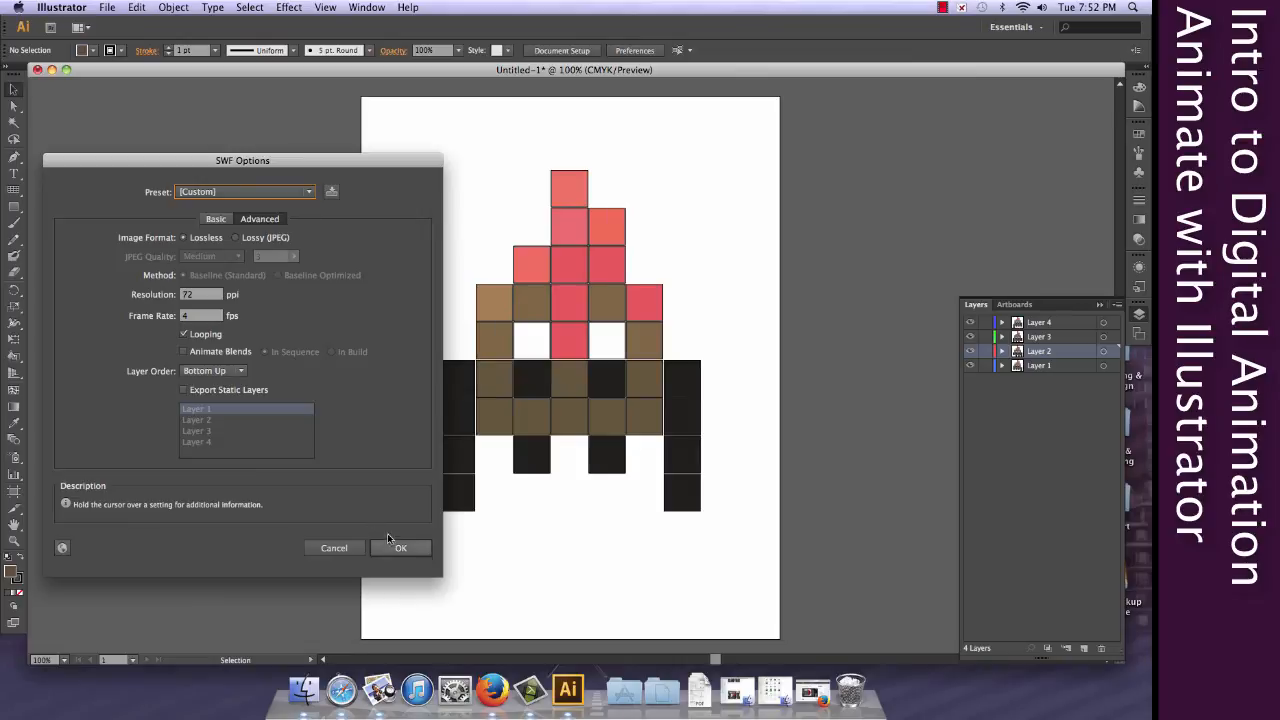
pyautogui.click(398, 547)
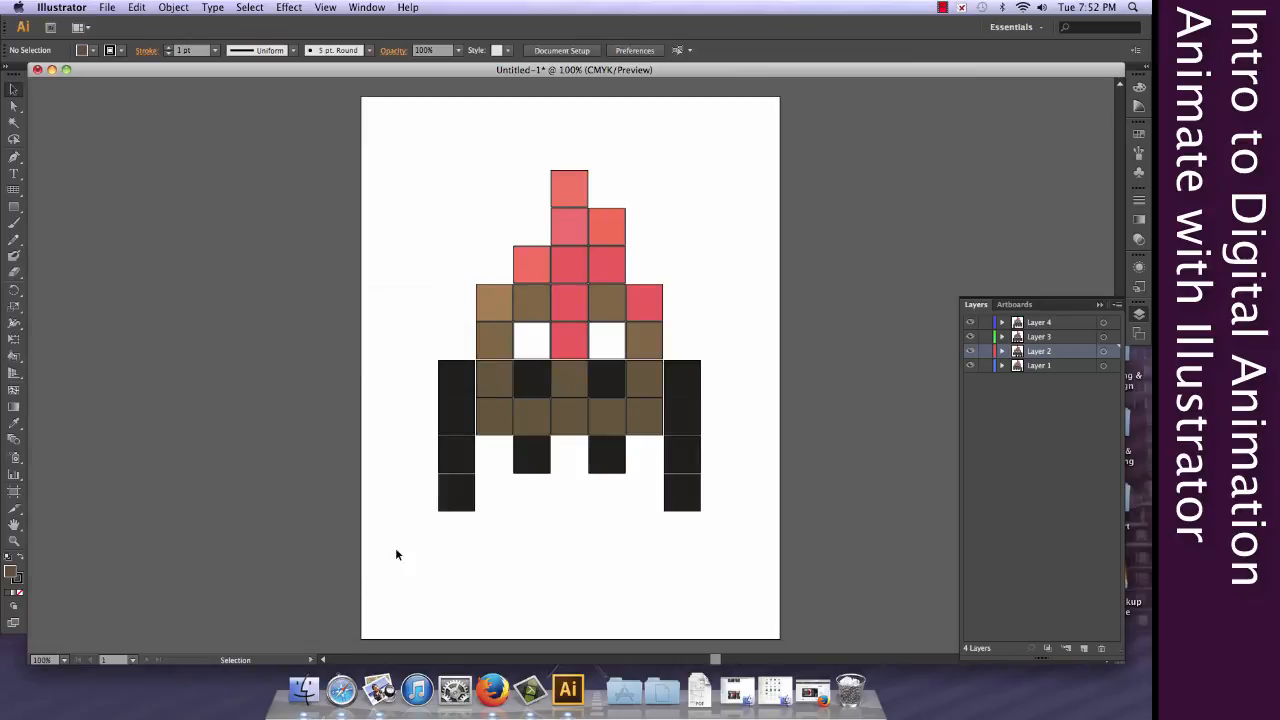
# Minimize the Illustrator document, switch to Firefox, and open volcano-bug.swf from the Desktop to preview the animation
pyautogui.click(51, 72)
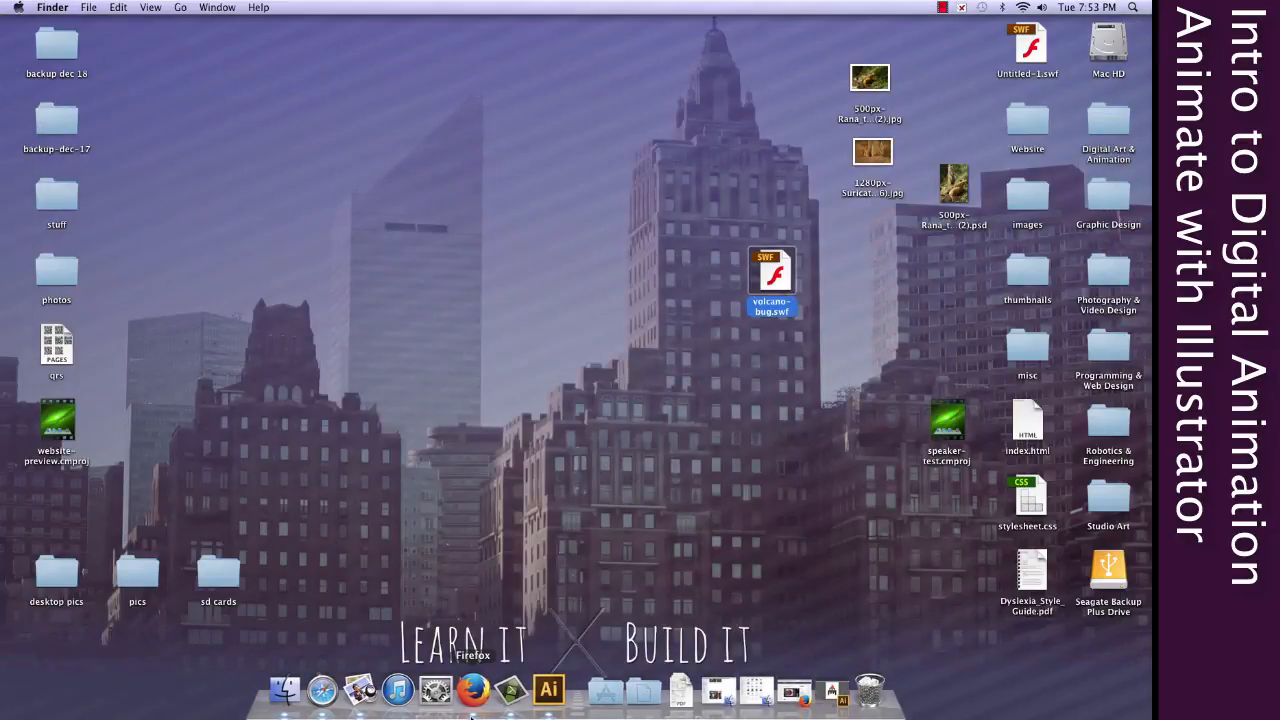
pyautogui.click(473, 690)
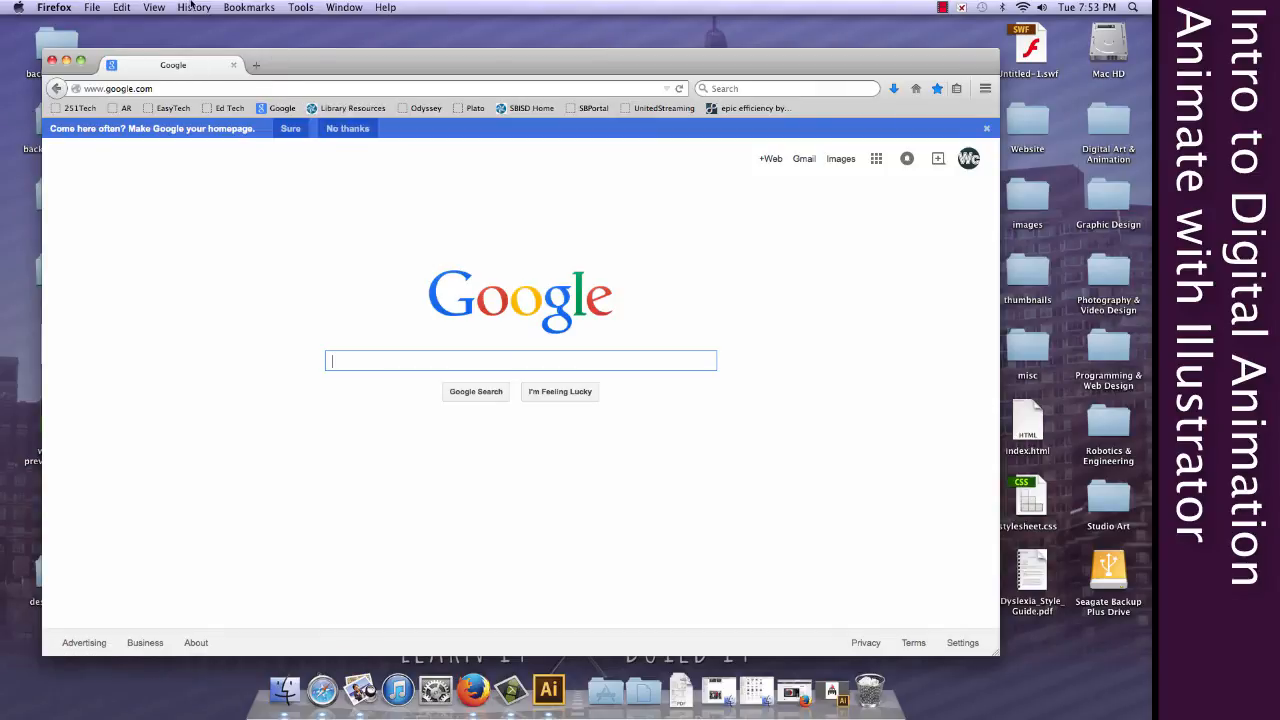
pyautogui.click(96, 7)
pyautogui.click(120, 62)
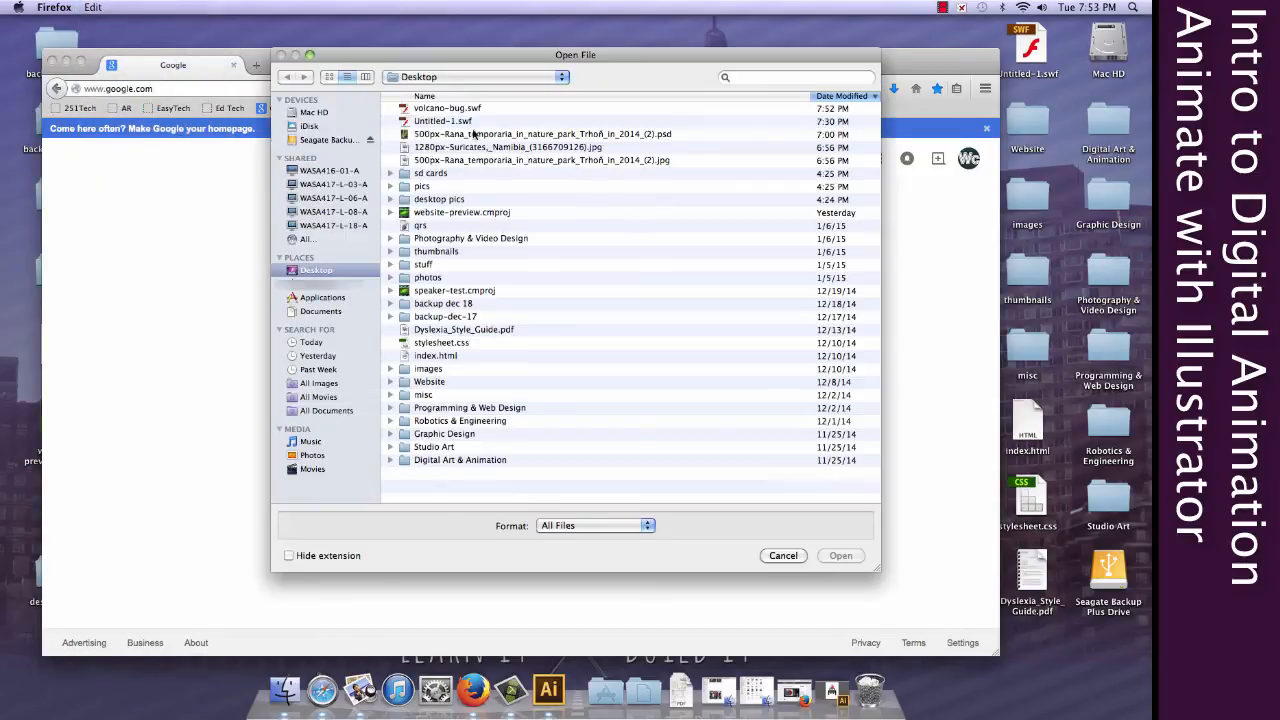
pyautogui.doubleClick(455, 110)
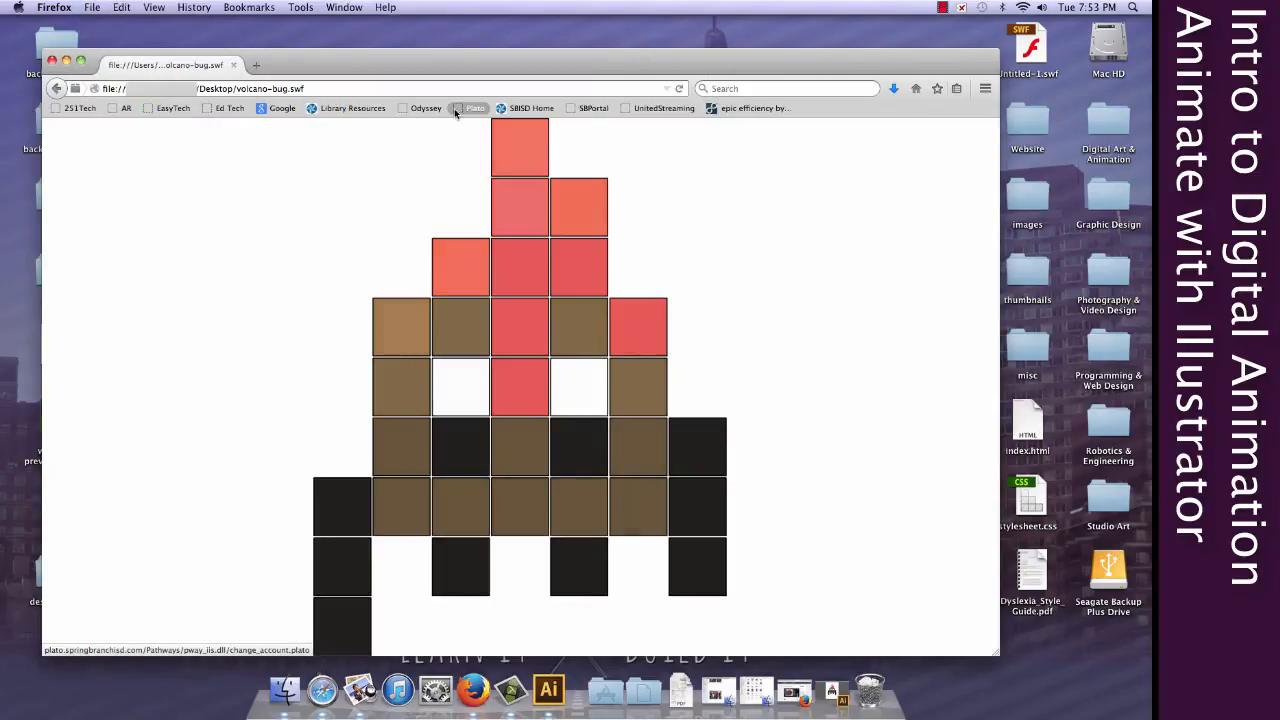